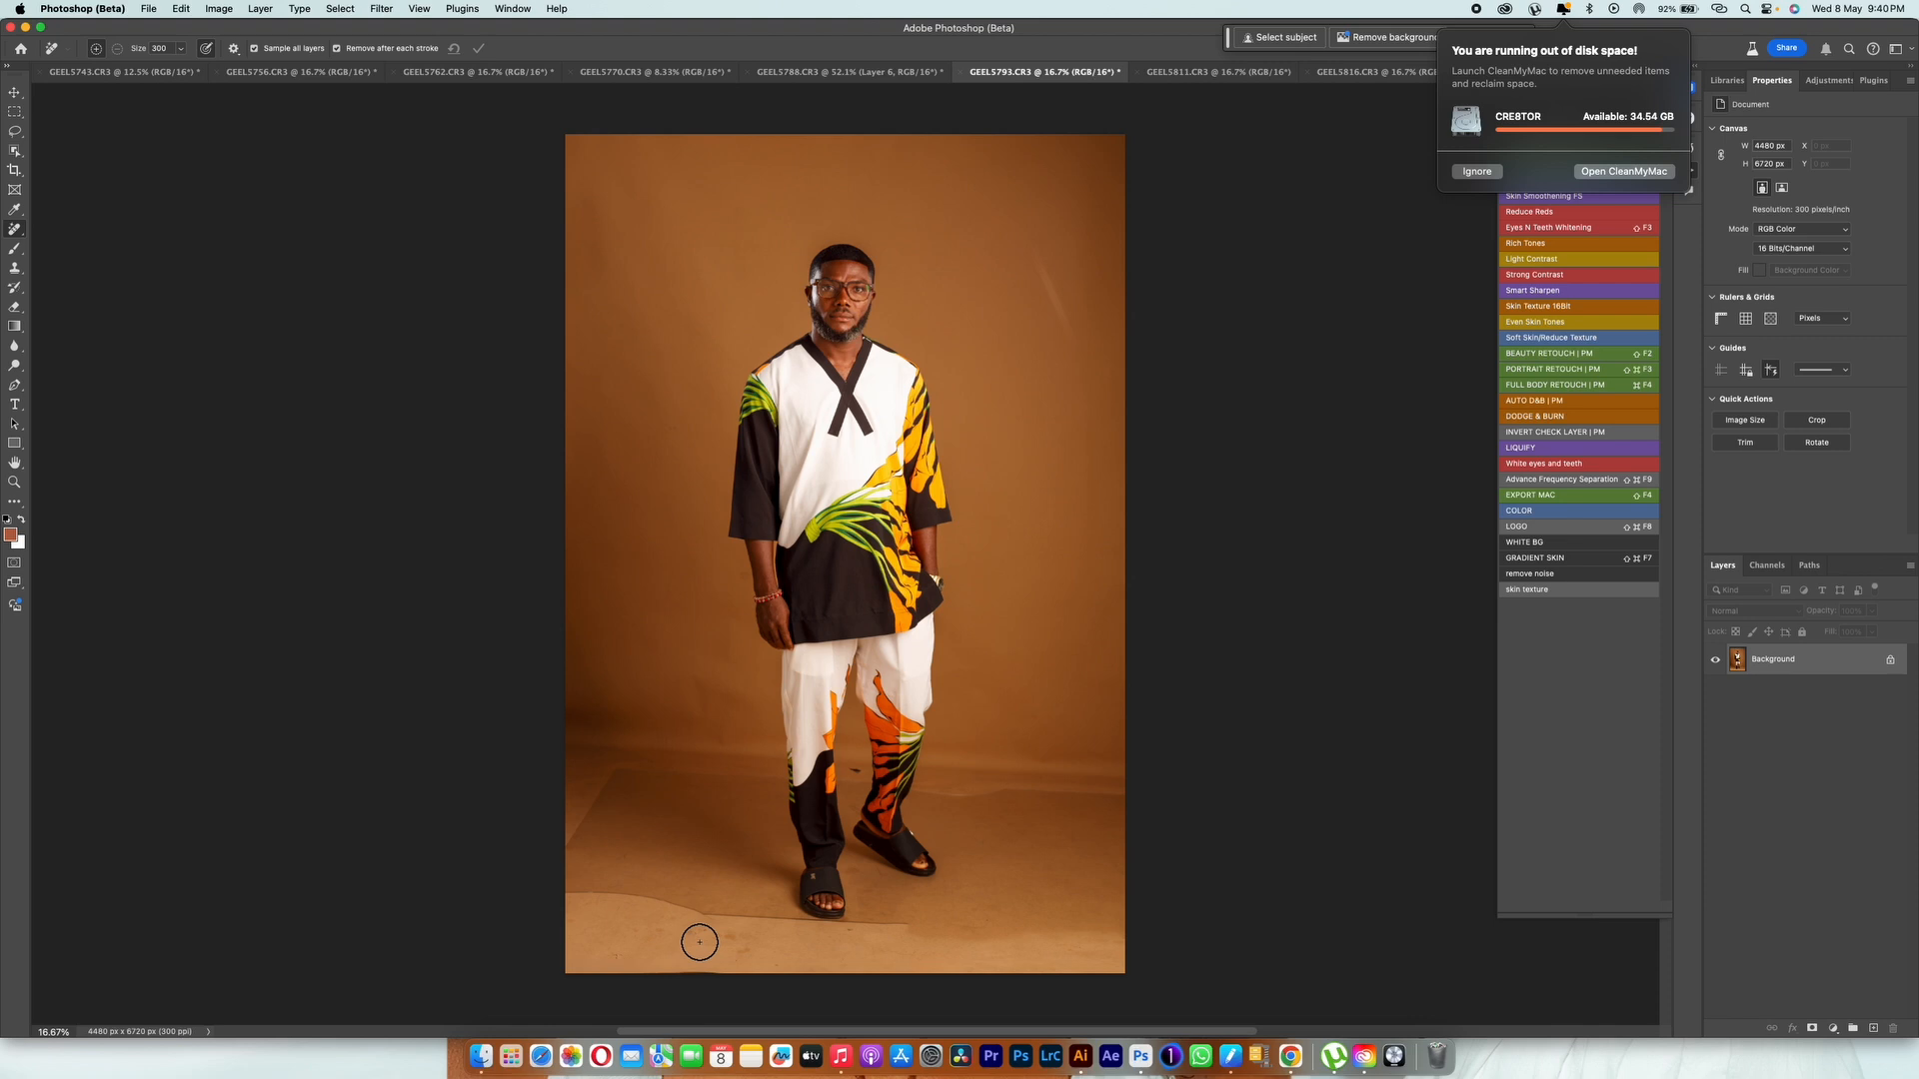
# Step: Widen the photo's canvas on both sides to 5376 × 6720 px with a 4:5 crop, filling the new edges with Content-Aware Fill
pyautogui.press('c')
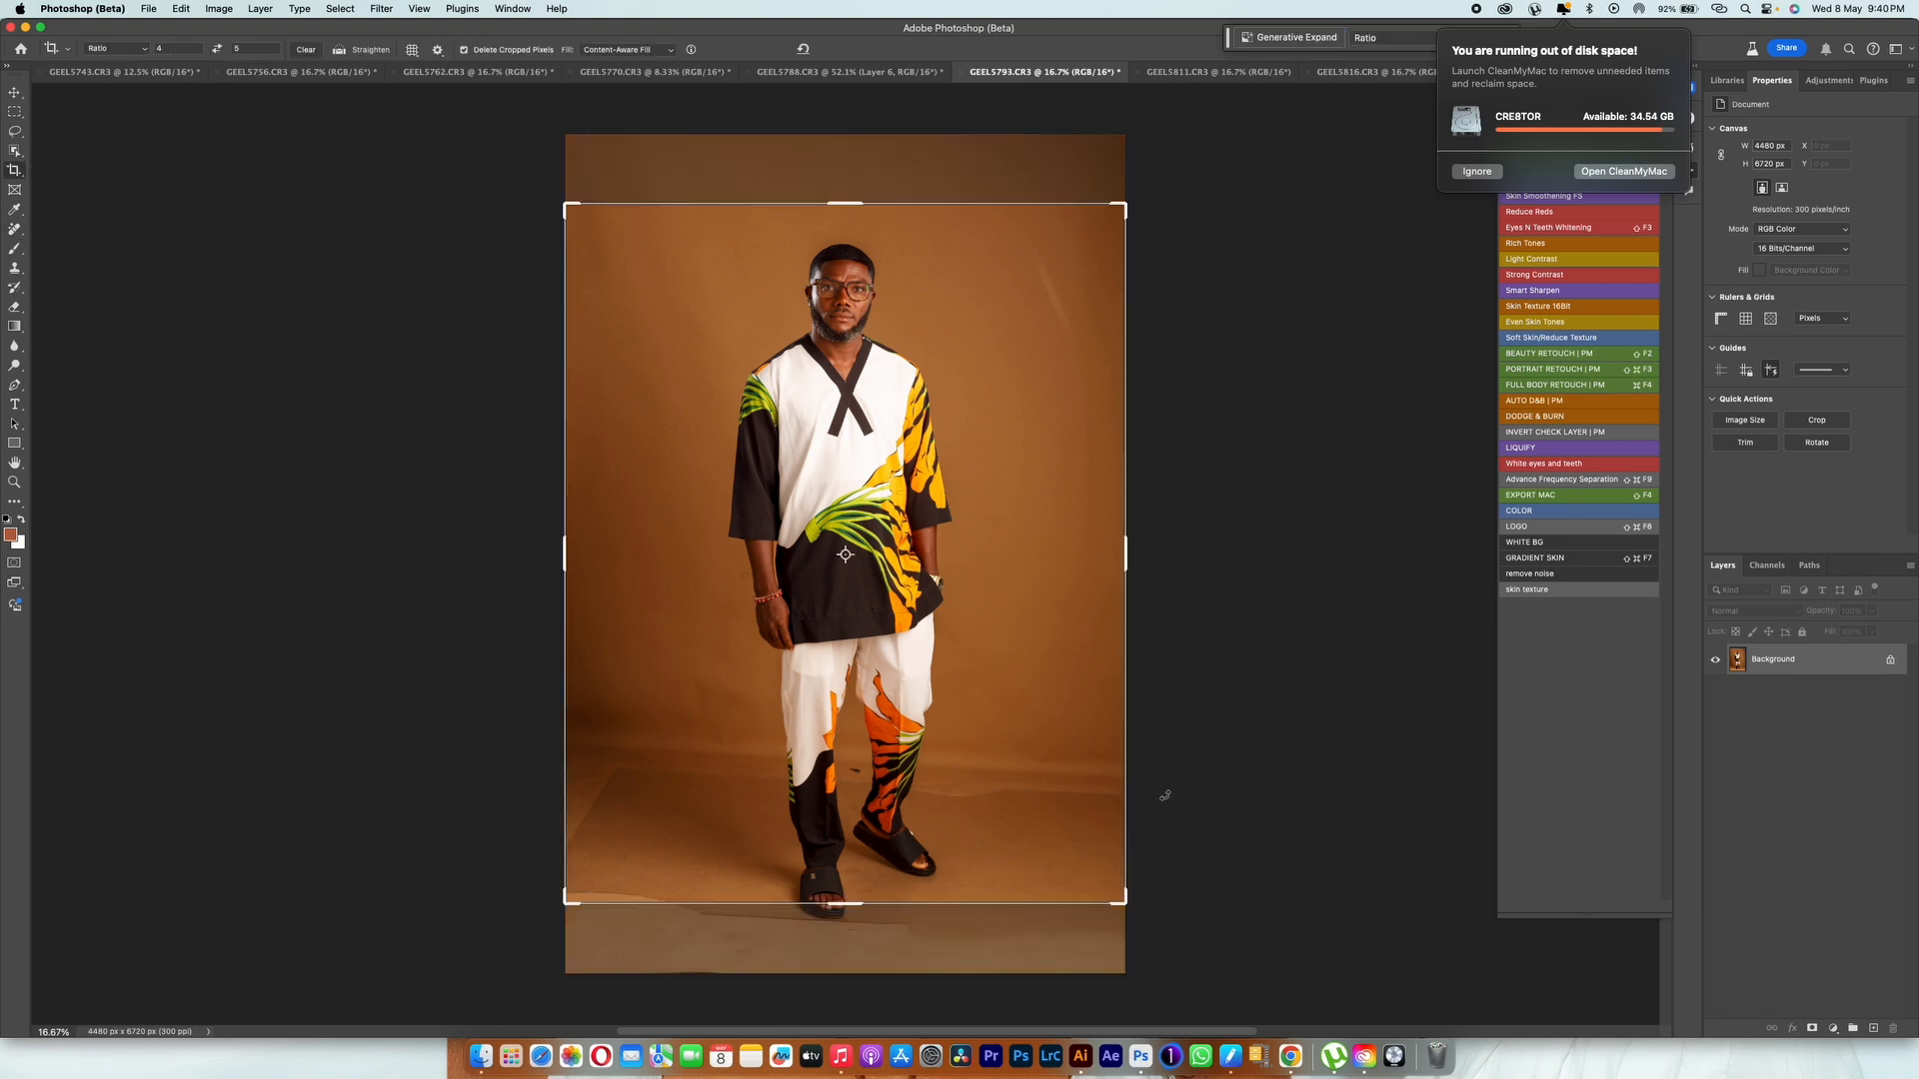
pyautogui.moveTo(1131, 887); pyautogui.dragTo(1194, 963)
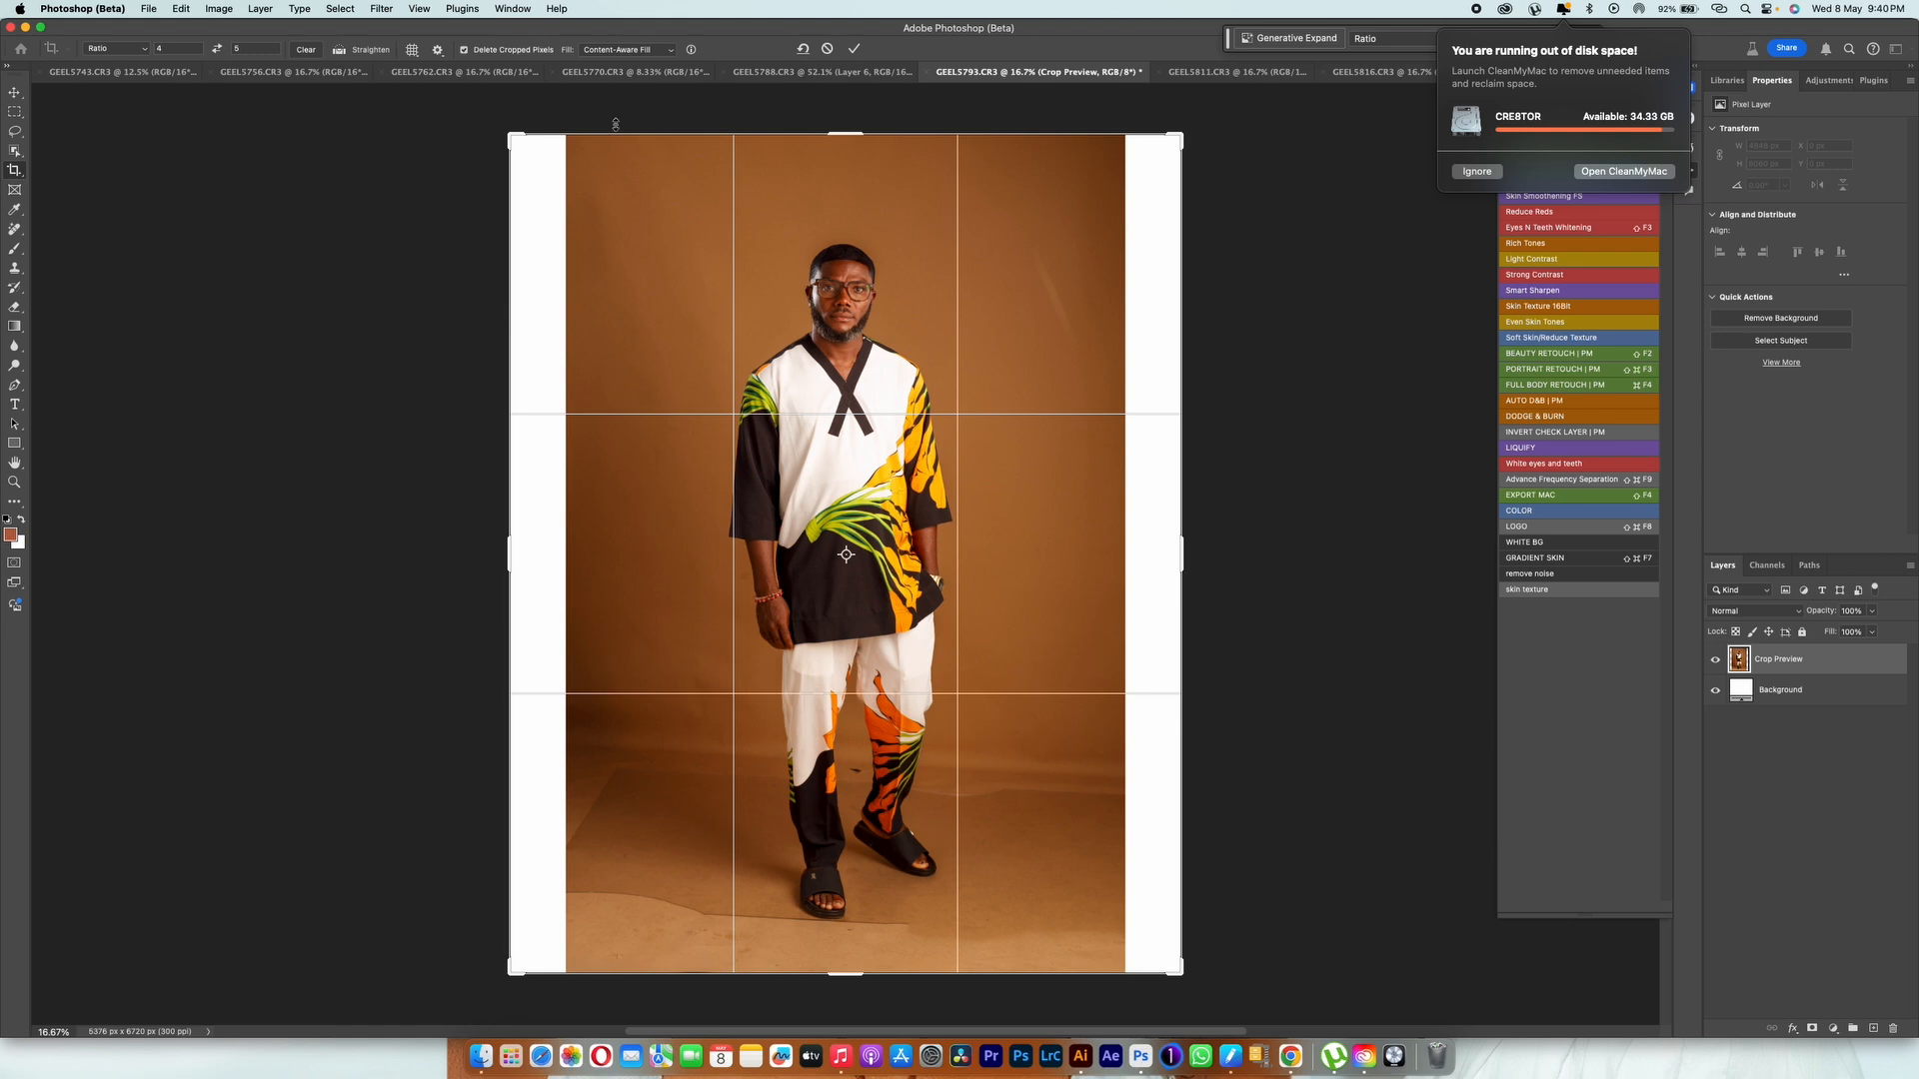
pyautogui.click(855, 50)
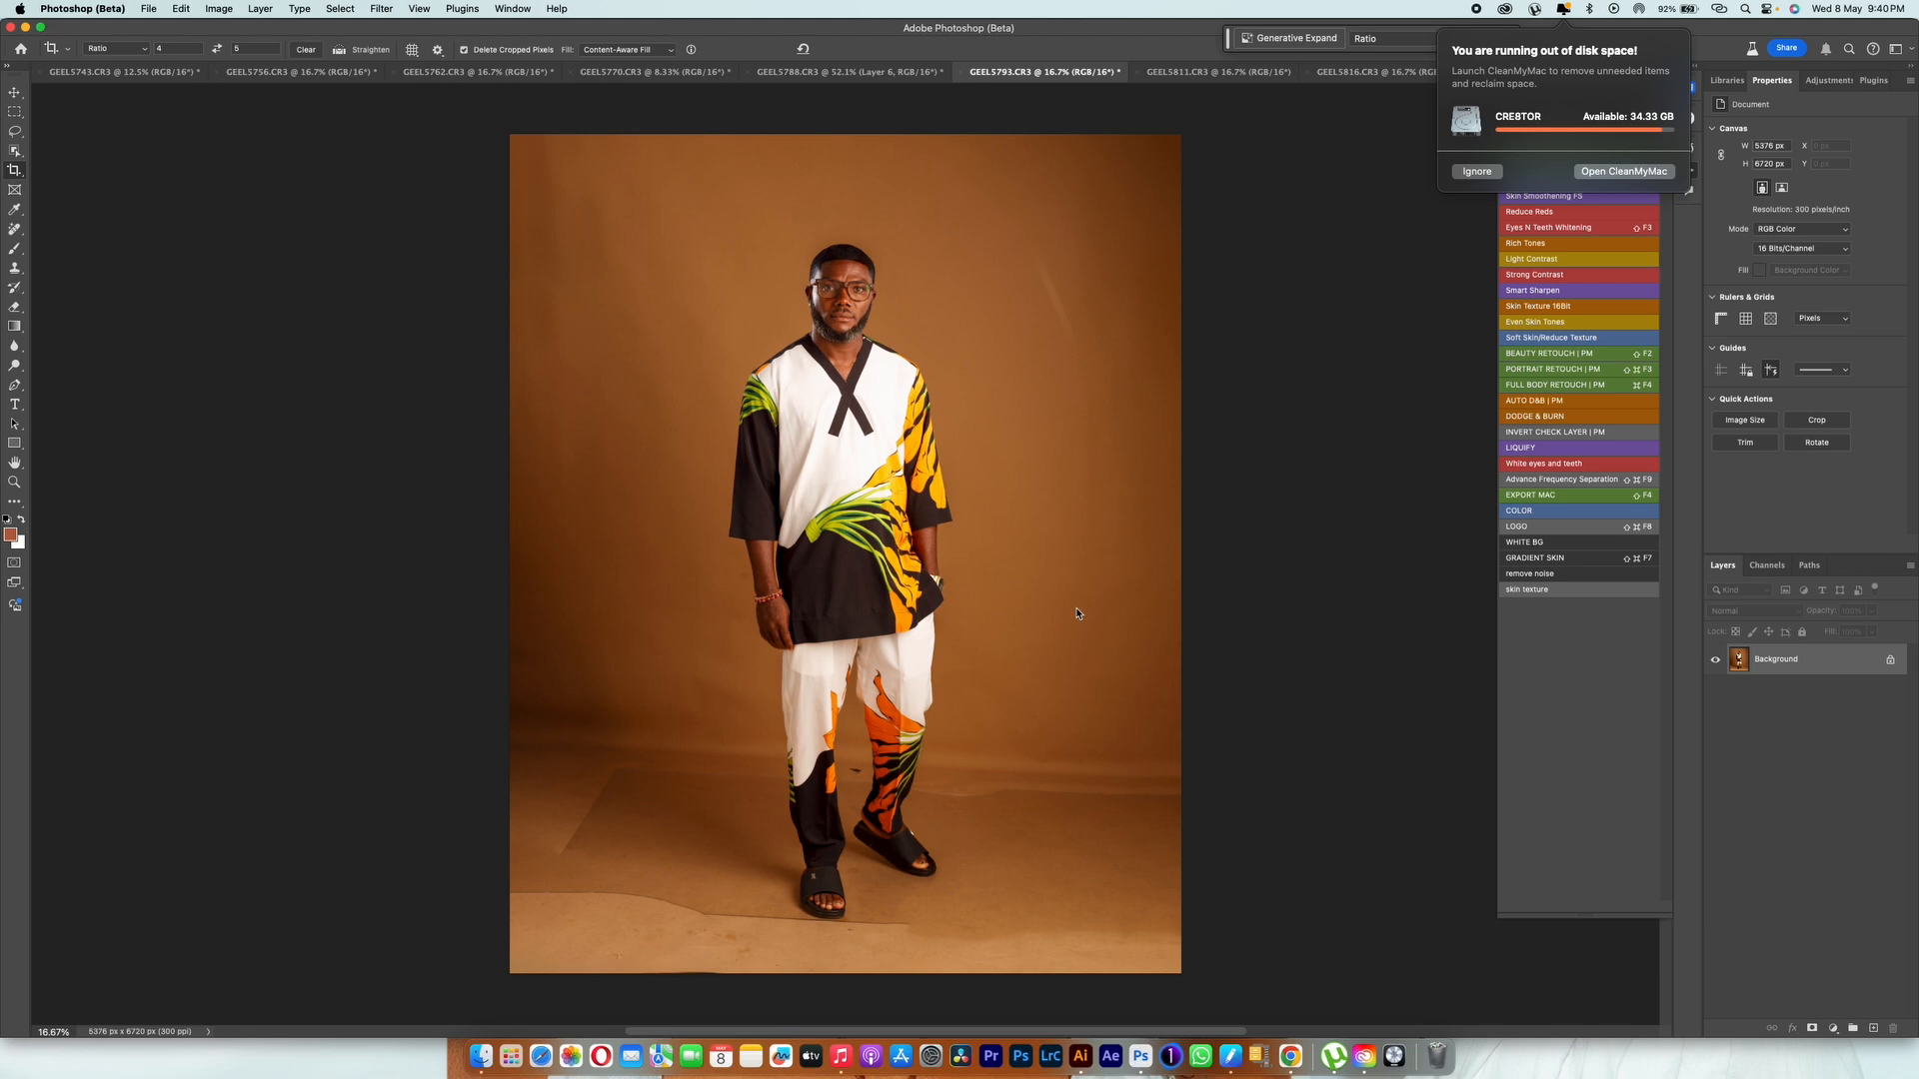
# Step: Duplicate the Background layer and select the man on the copy
pyautogui.moveTo(1813, 665); pyautogui.dragTo(1873, 1028)
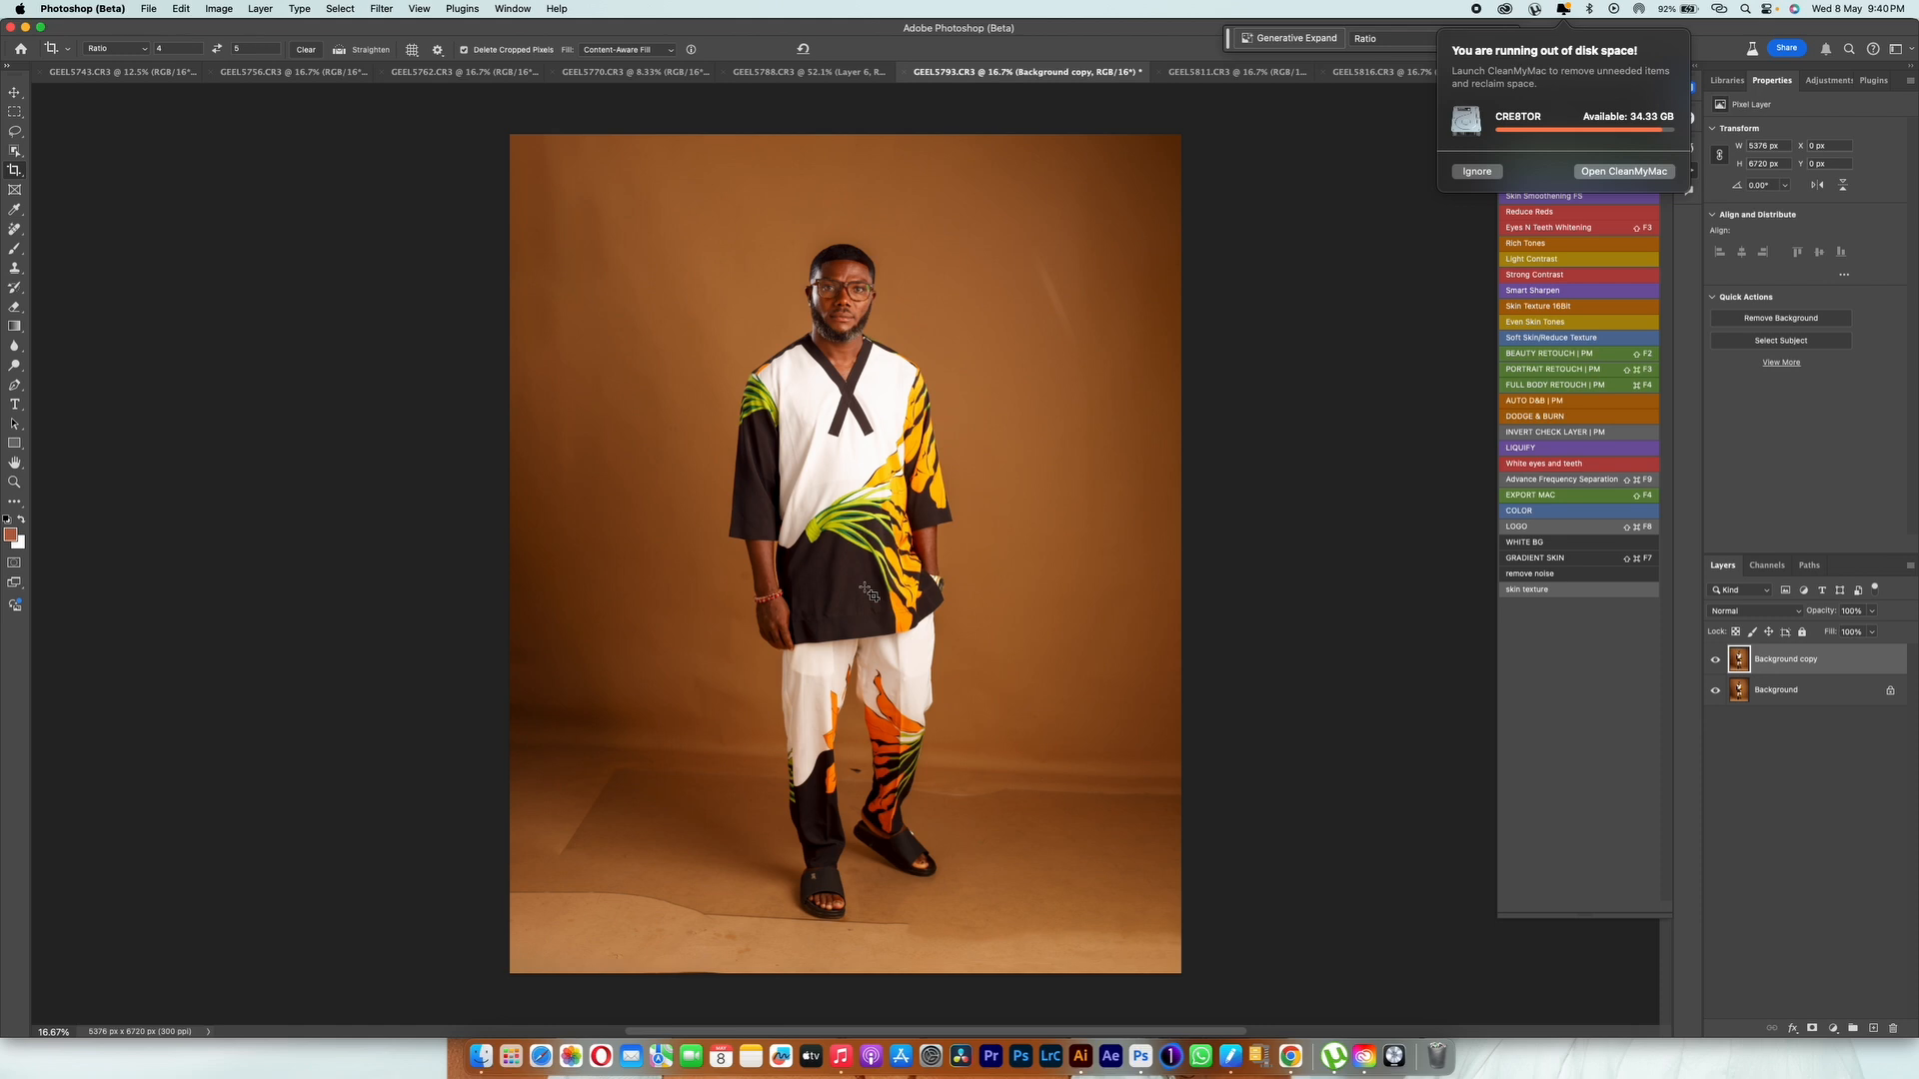
pyautogui.click(339, 49)
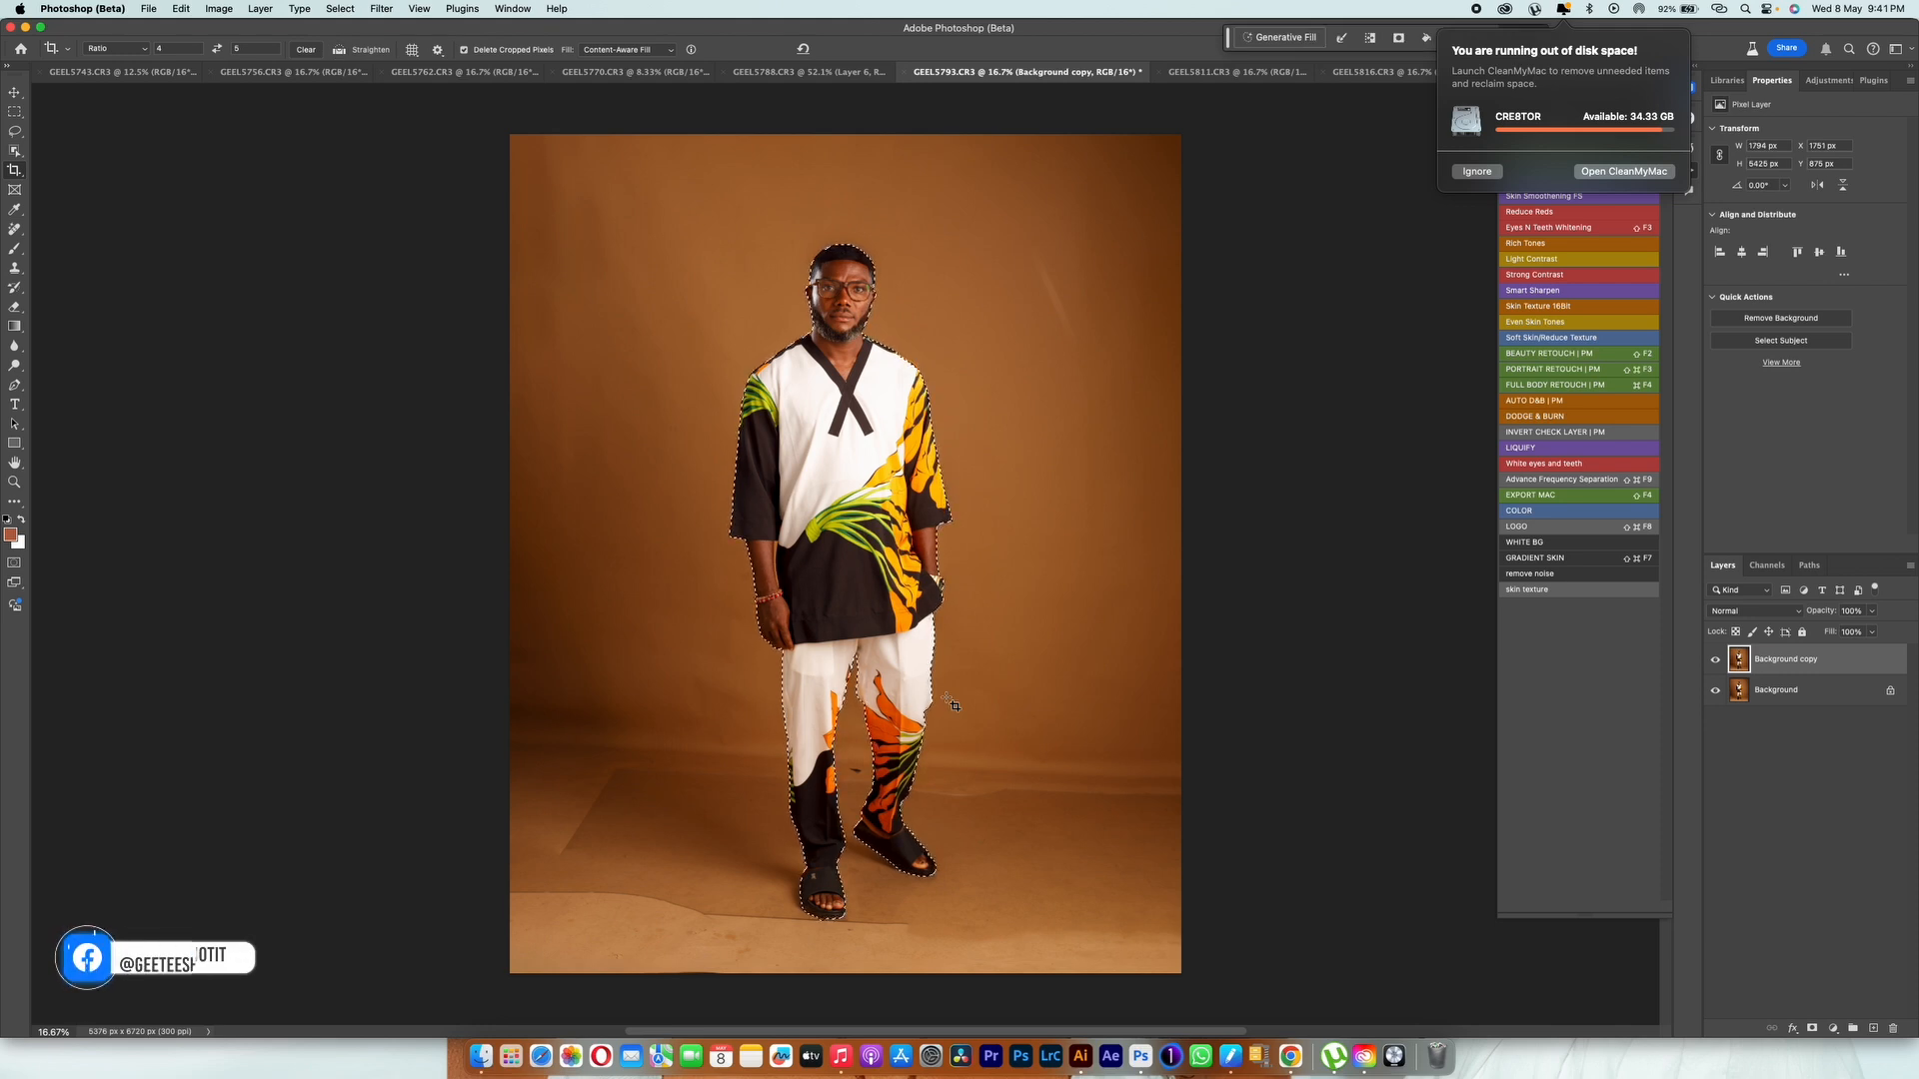
# Step: Refine the man's selection around his wrists with the Object Selection tool in Lasso mode, excluding the gap between arm and tunic
pyautogui.press('super+equal')
pyautogui.press('super+equal')
pyautogui.press('super+equal')
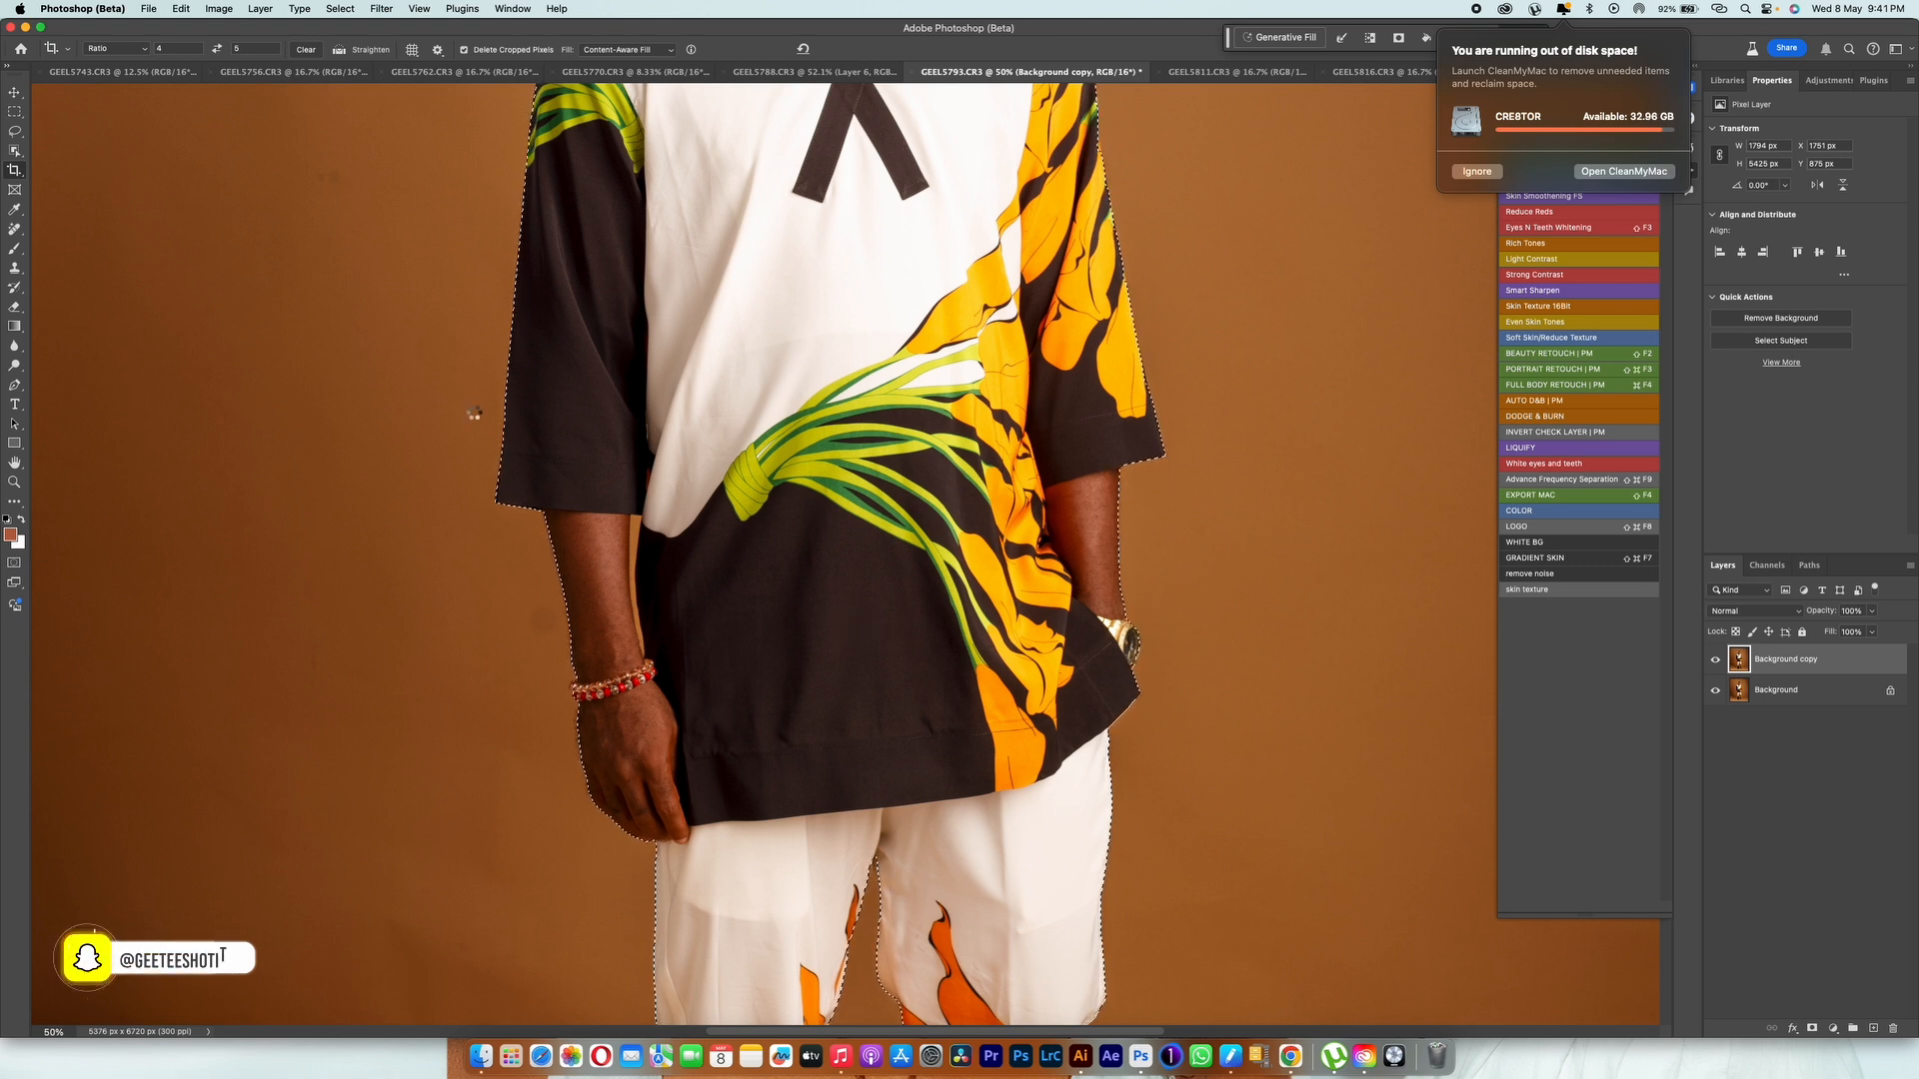
pyautogui.press('w')
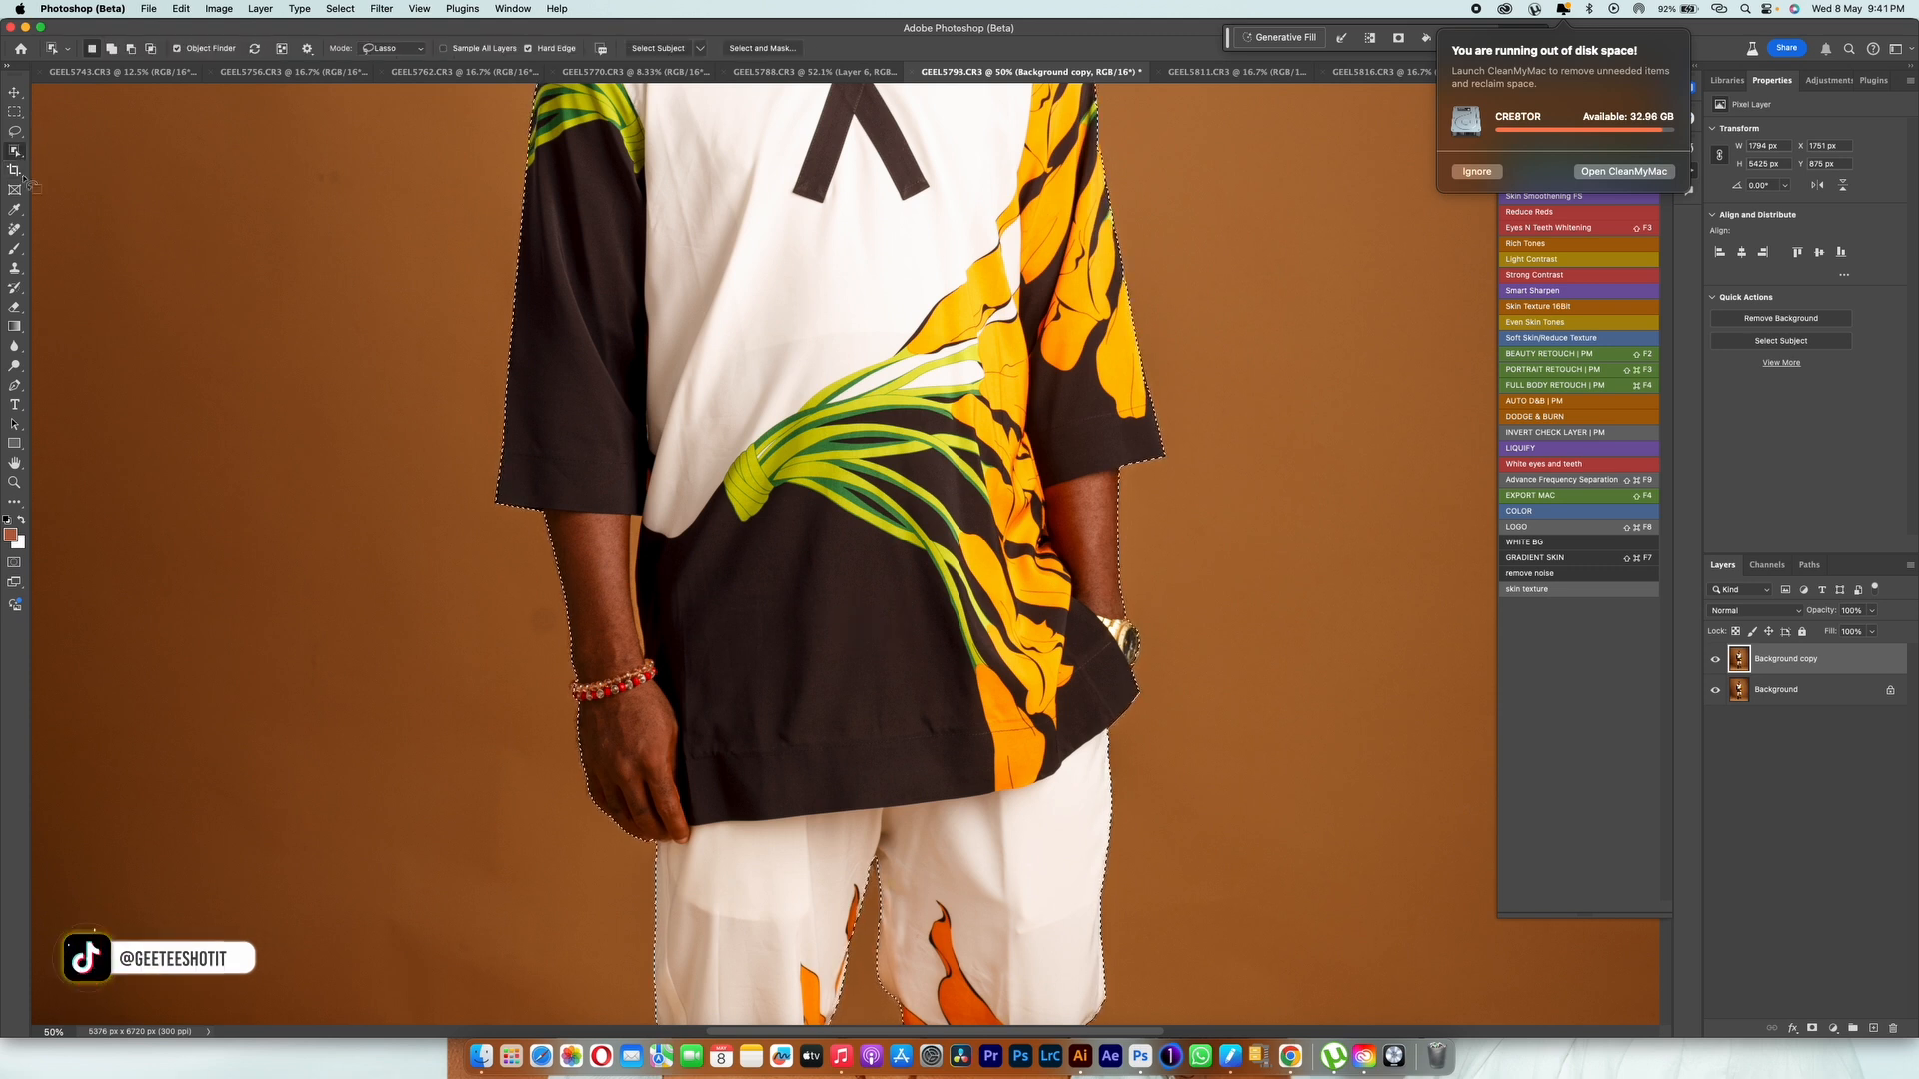
pyautogui.moveTo(579, 667)
pyautogui.mouseDown()
pyautogui.moveTo(557, 691)
pyautogui.moveTo(596, 661)
pyautogui.mouseUp()
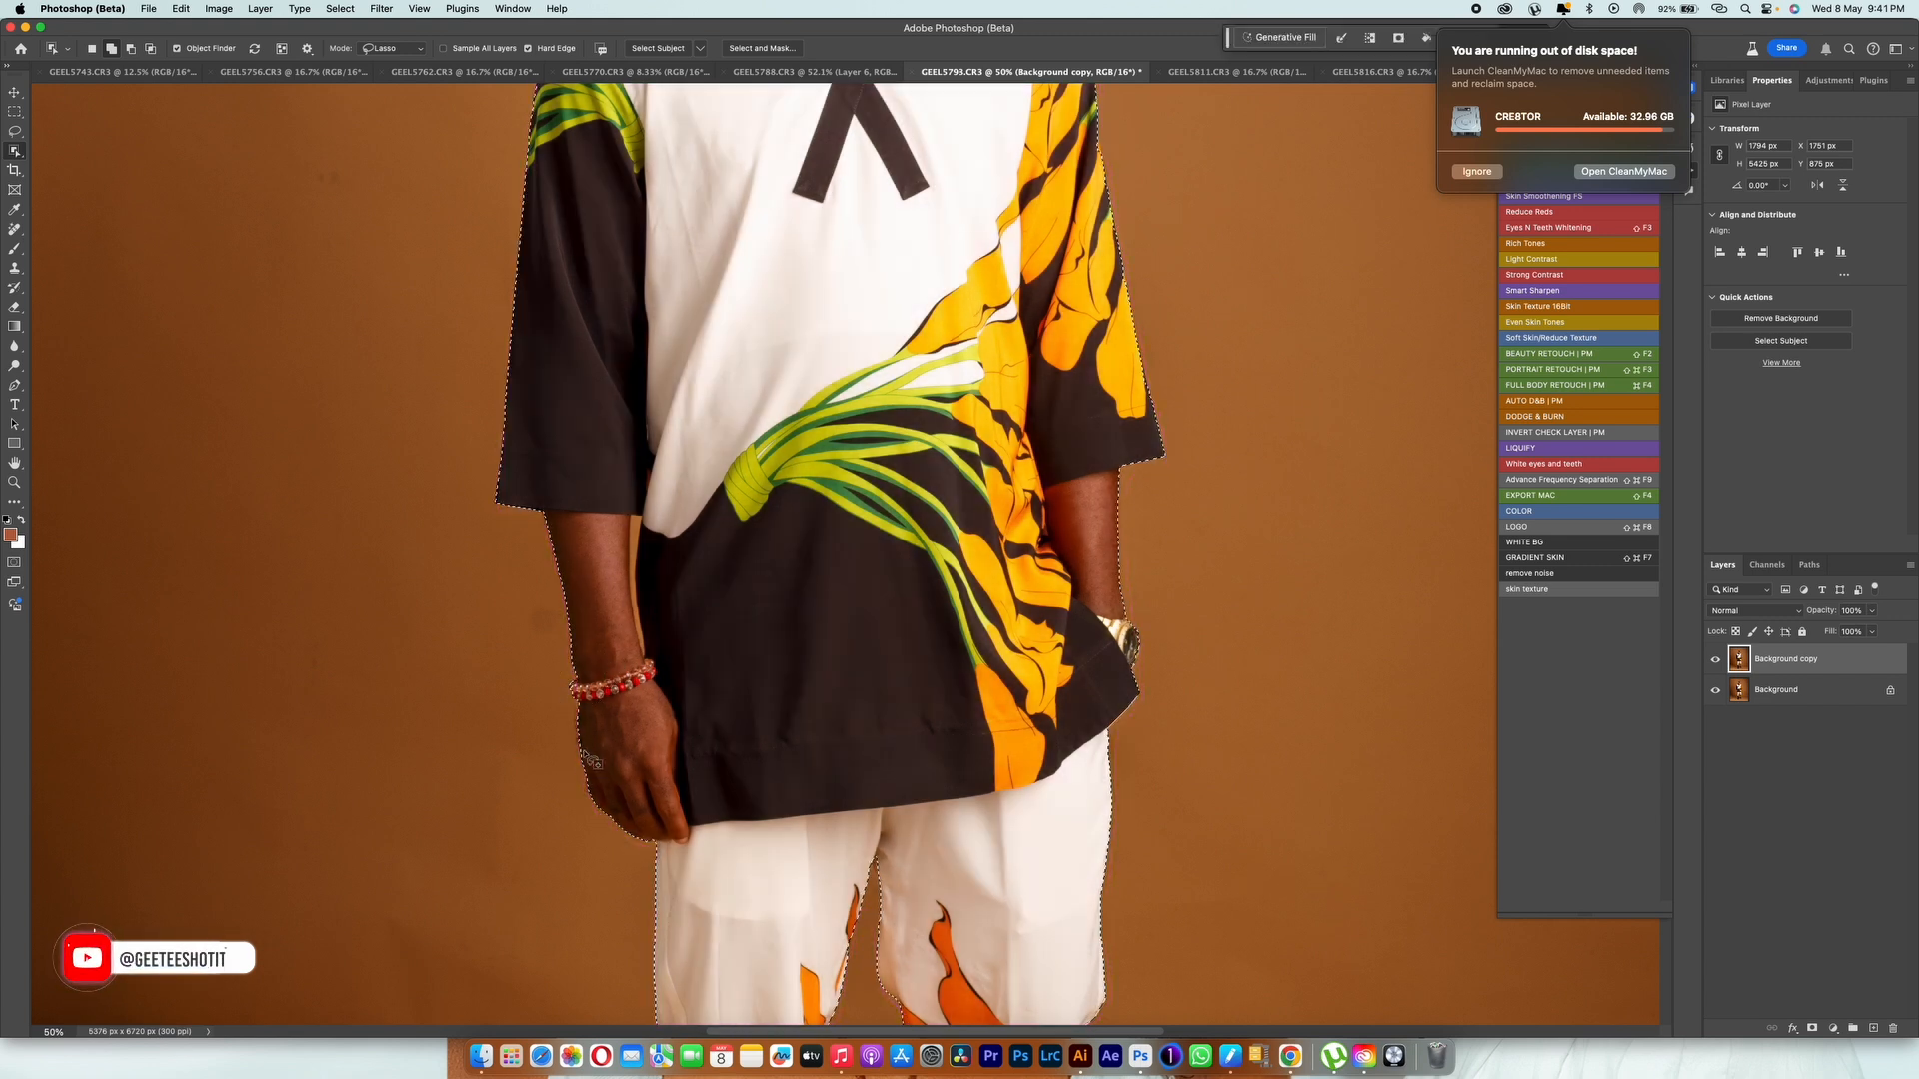
pyautogui.moveTo(575, 697)
pyautogui.mouseDown()
pyautogui.moveTo(601, 836)
pyautogui.moveTo(657, 792)
pyautogui.moveTo(646, 647)
pyautogui.mouseUp()
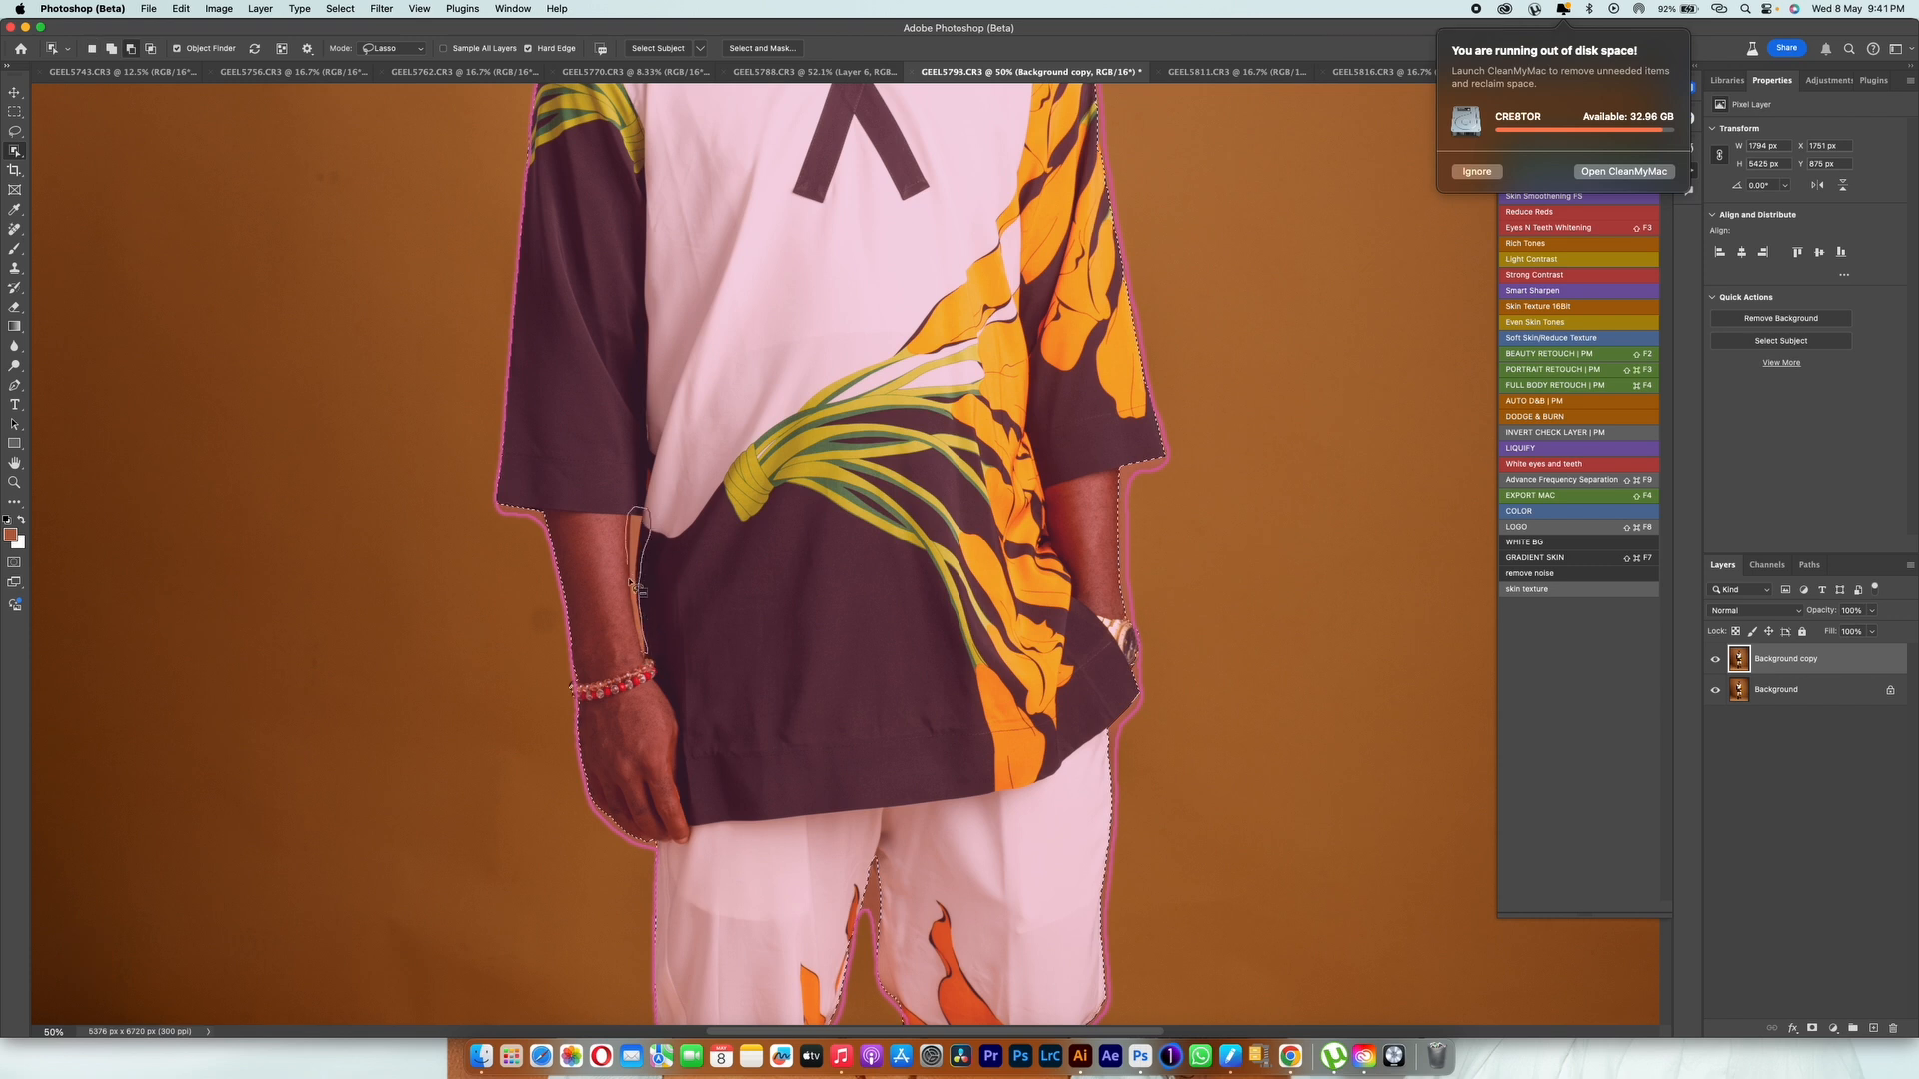
pyautogui.moveTo(645, 649); pyautogui.dragTo(646, 652)
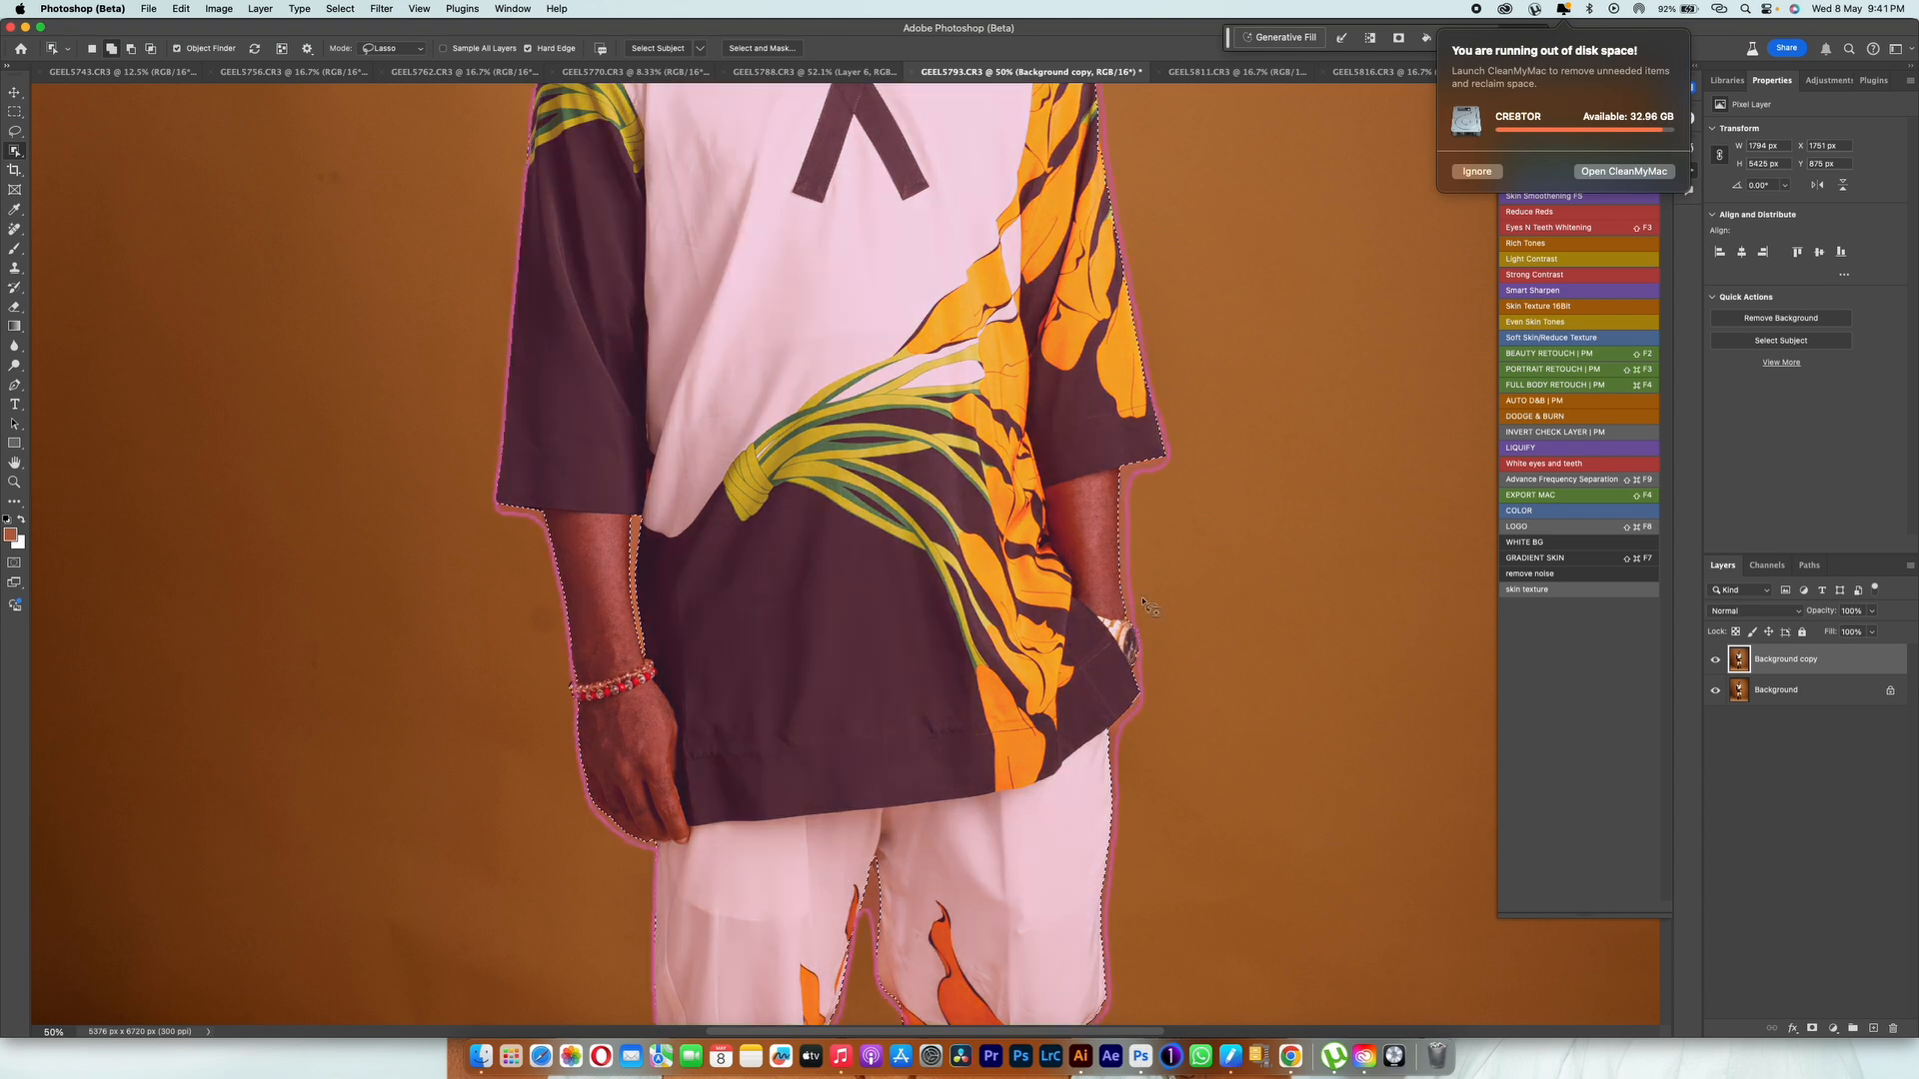
pyautogui.moveTo(1080, 655); pyautogui.dragTo(1094, 663)
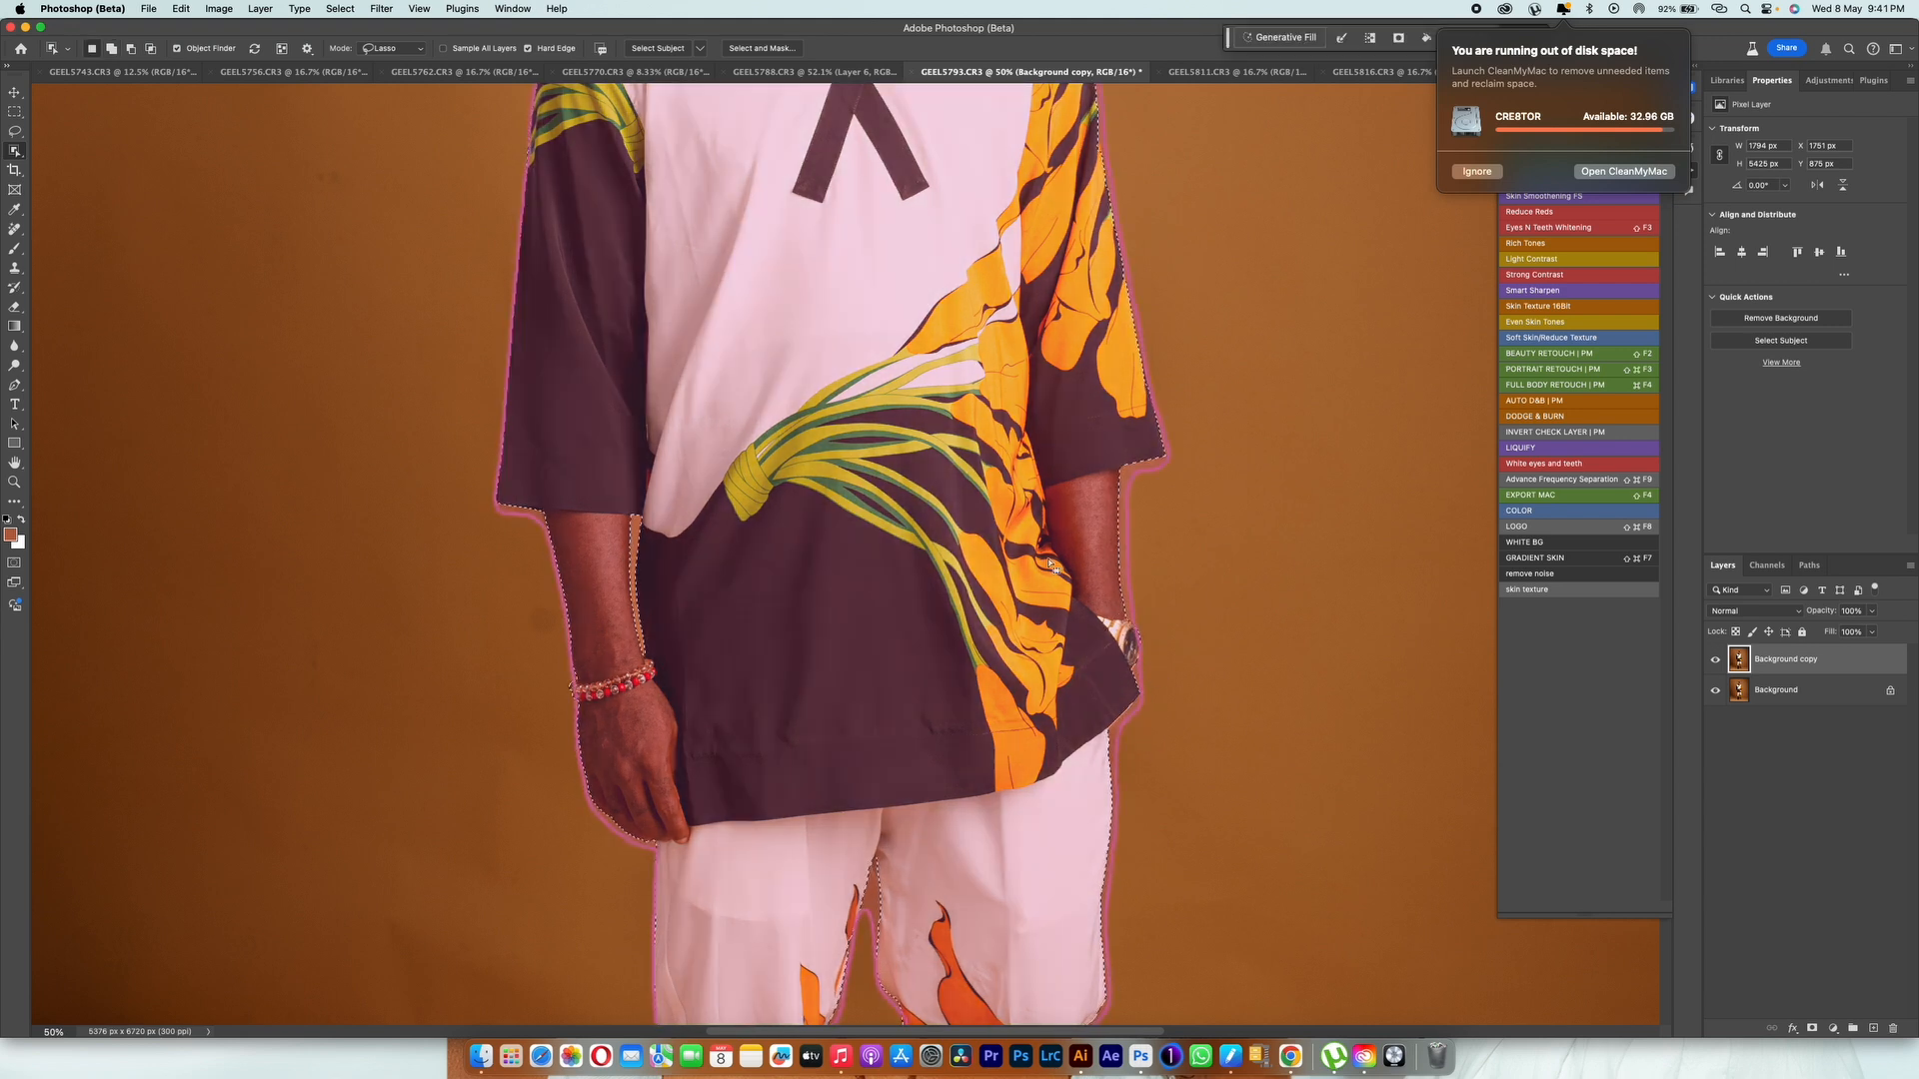
# Step: Refine the selection around the man's collar and the sides of his glasses and ears
pyautogui.moveTo(1032, 402); pyautogui.dragTo(1032, 920)
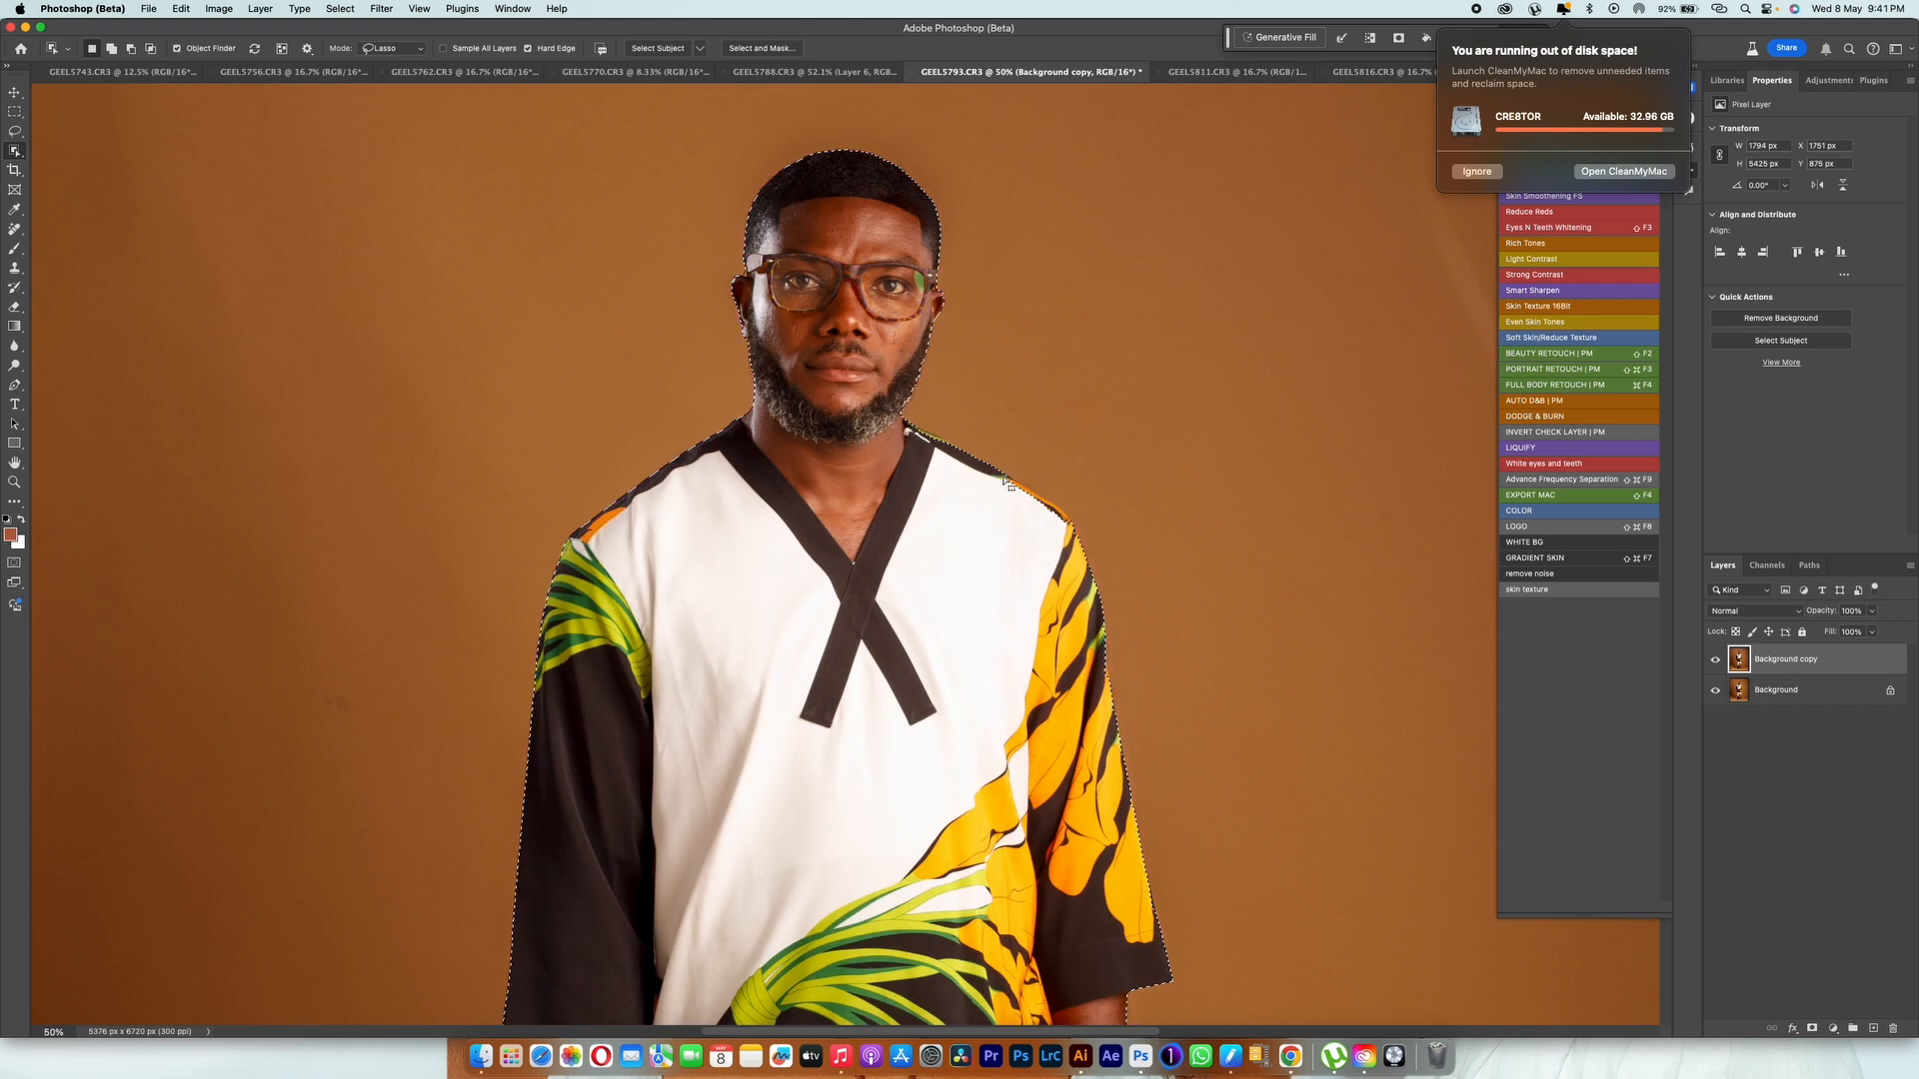
pyautogui.moveTo(906, 412)
pyautogui.mouseDown()
pyautogui.moveTo(966, 446)
pyautogui.moveTo(889, 488)
pyautogui.mouseUp()
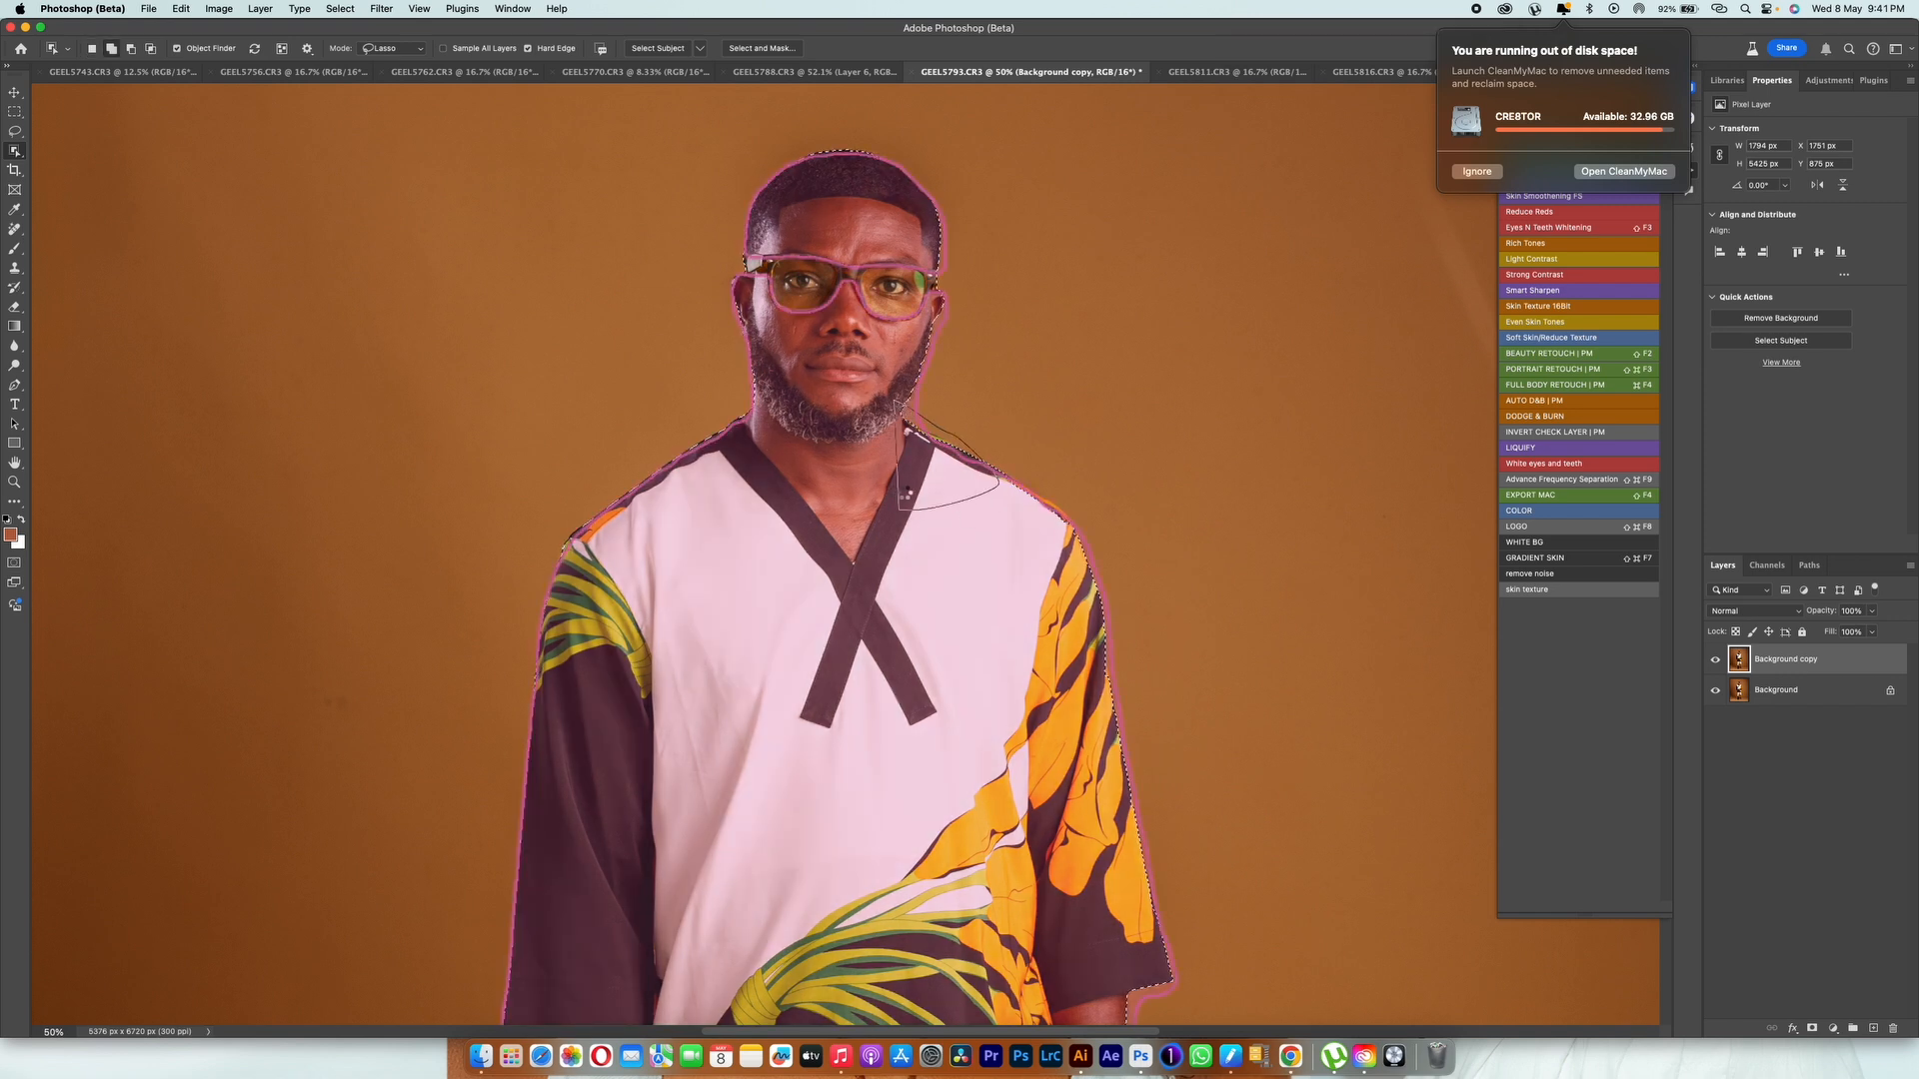
pyautogui.moveTo(918, 421)
pyautogui.mouseDown()
pyautogui.moveTo(900, 473)
pyautogui.moveTo(924, 482)
pyautogui.mouseUp()
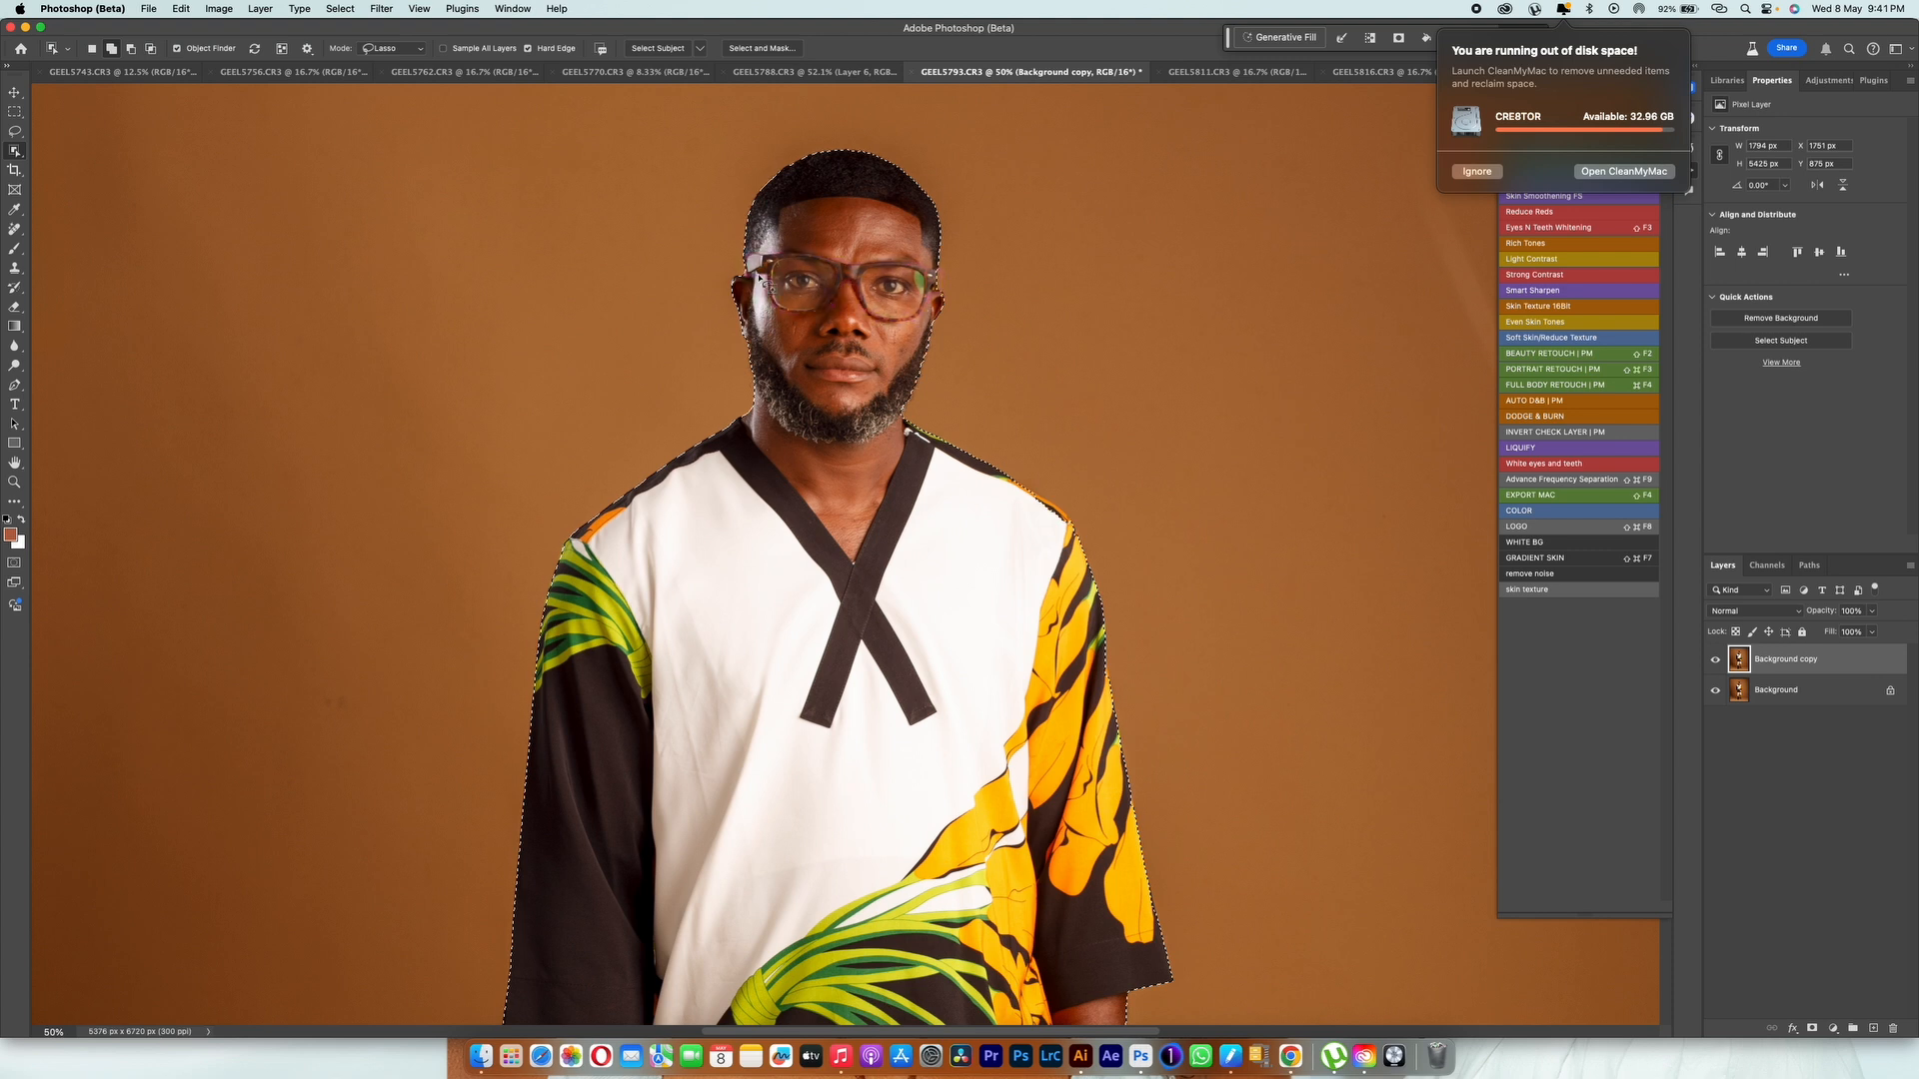
pyautogui.moveTo(748, 266)
pyautogui.mouseDown()
pyautogui.moveTo(720, 312)
pyautogui.moveTo(766, 301)
pyautogui.mouseUp()
pyautogui.moveTo(938, 281); pyautogui.dragTo(898, 321)
# Step: Correct the selection along the tunic's shoulder and the outer edge of the orange-patterned sleeve
pyautogui.moveTo(984, 468); pyautogui.dragTo(1029, 583)
pyautogui.press('super+z')
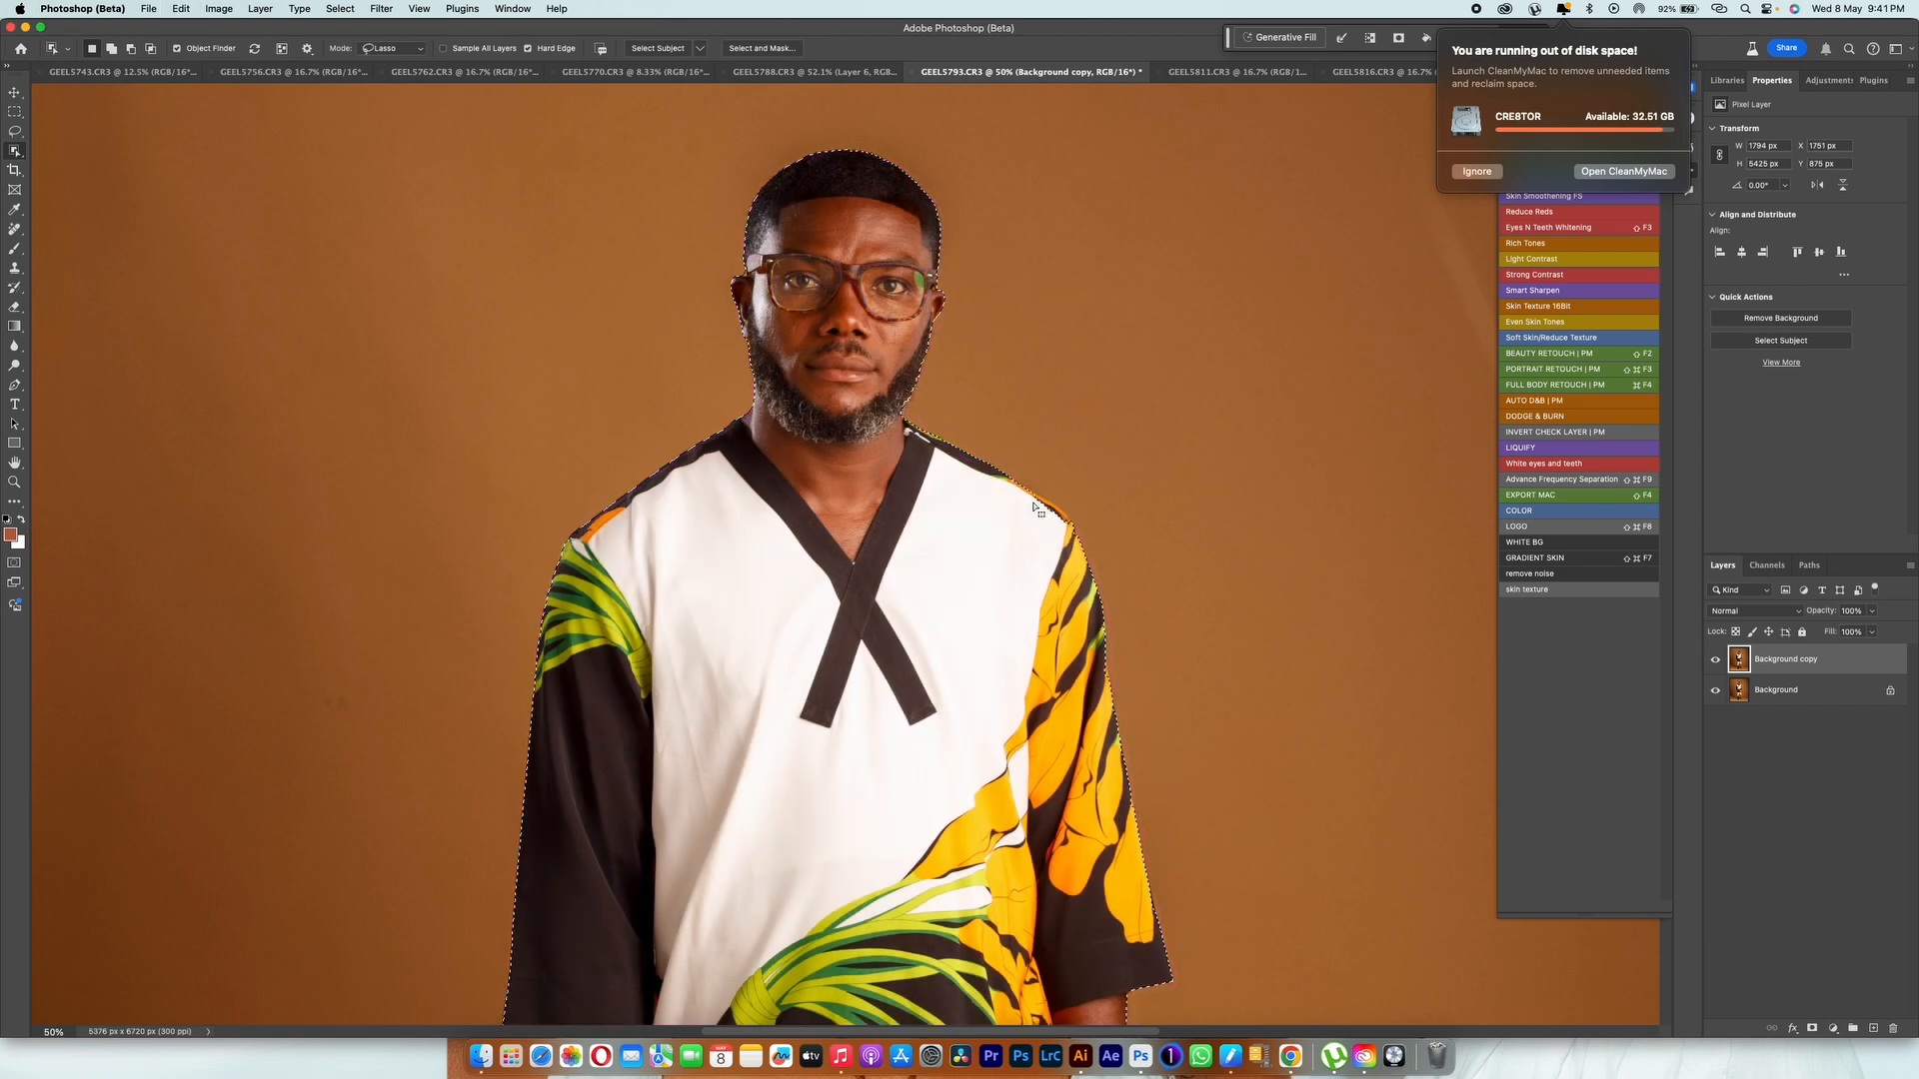
pyautogui.moveTo(997, 475); pyautogui.dragTo(1044, 602)
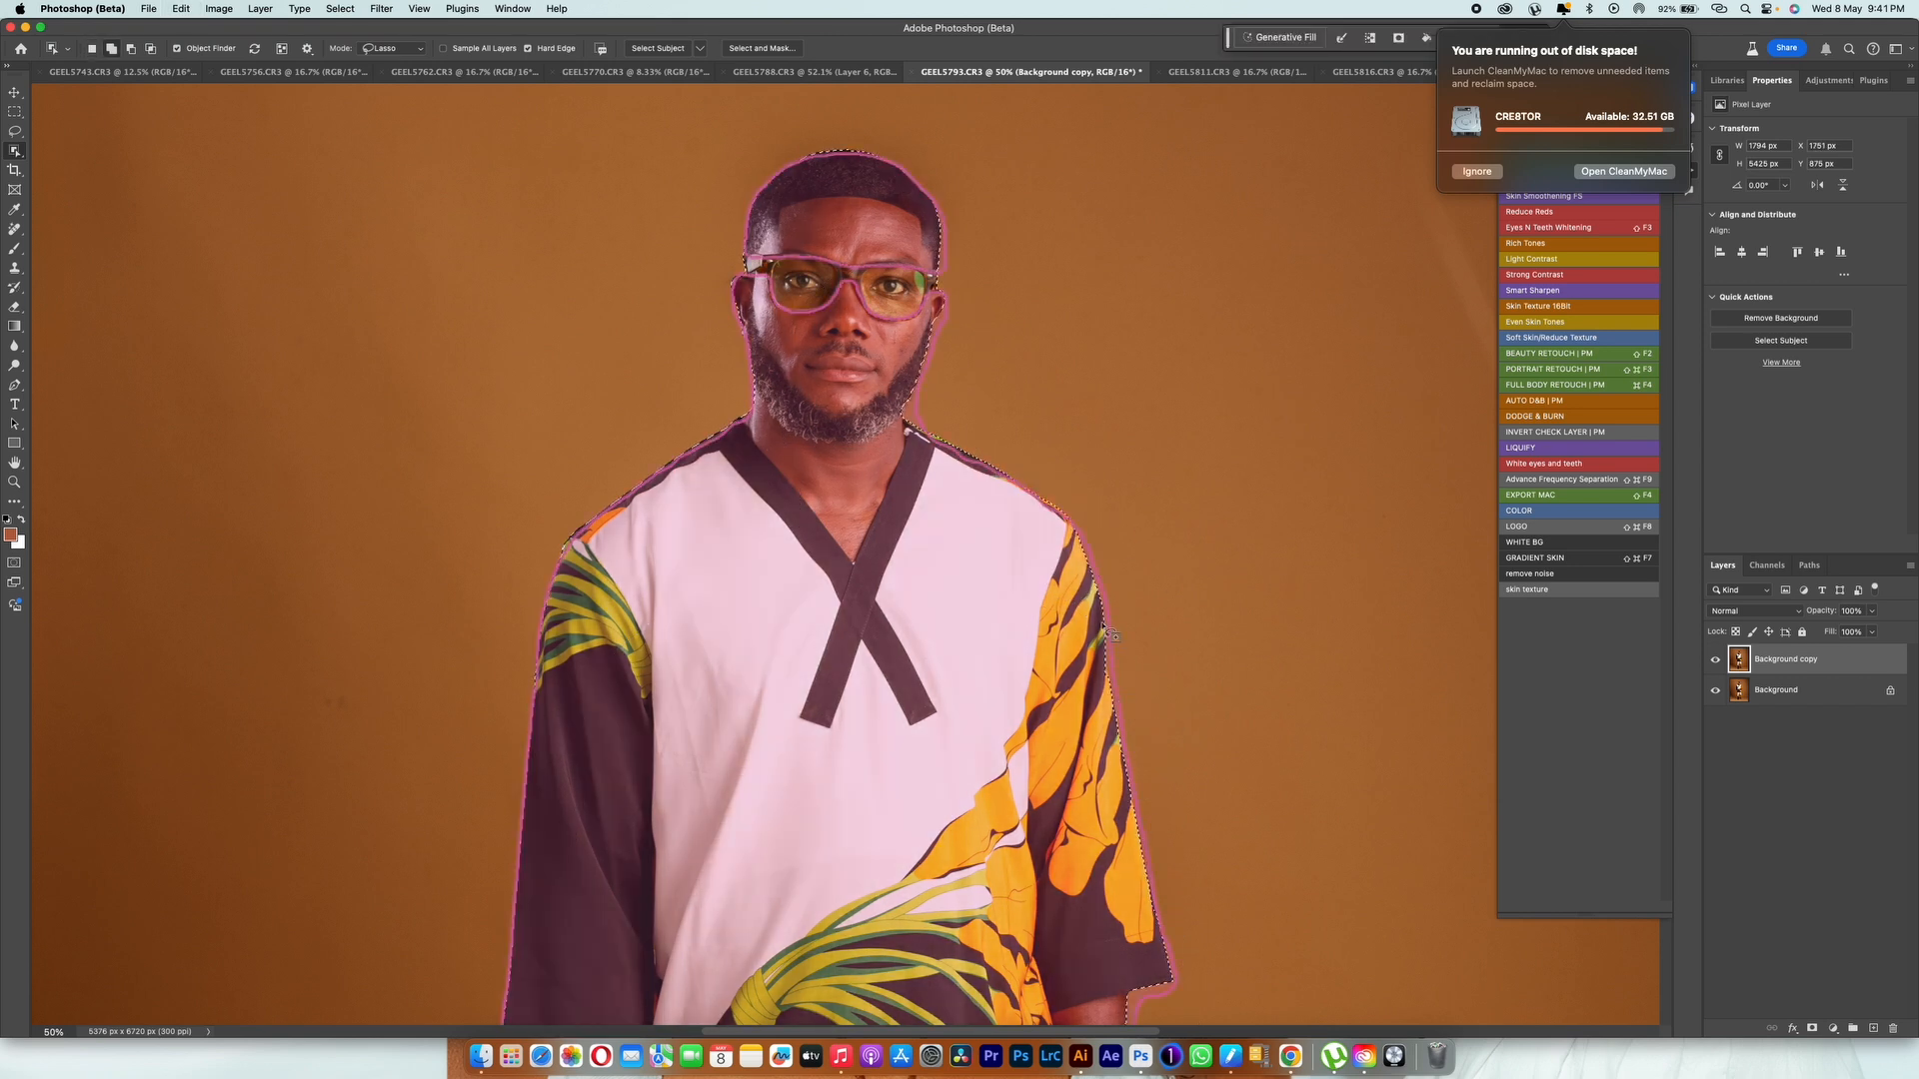
pyautogui.moveTo(1105, 626); pyautogui.dragTo(1142, 840)
pyautogui.moveTo(1144, 961); pyautogui.dragTo(1063, 526)
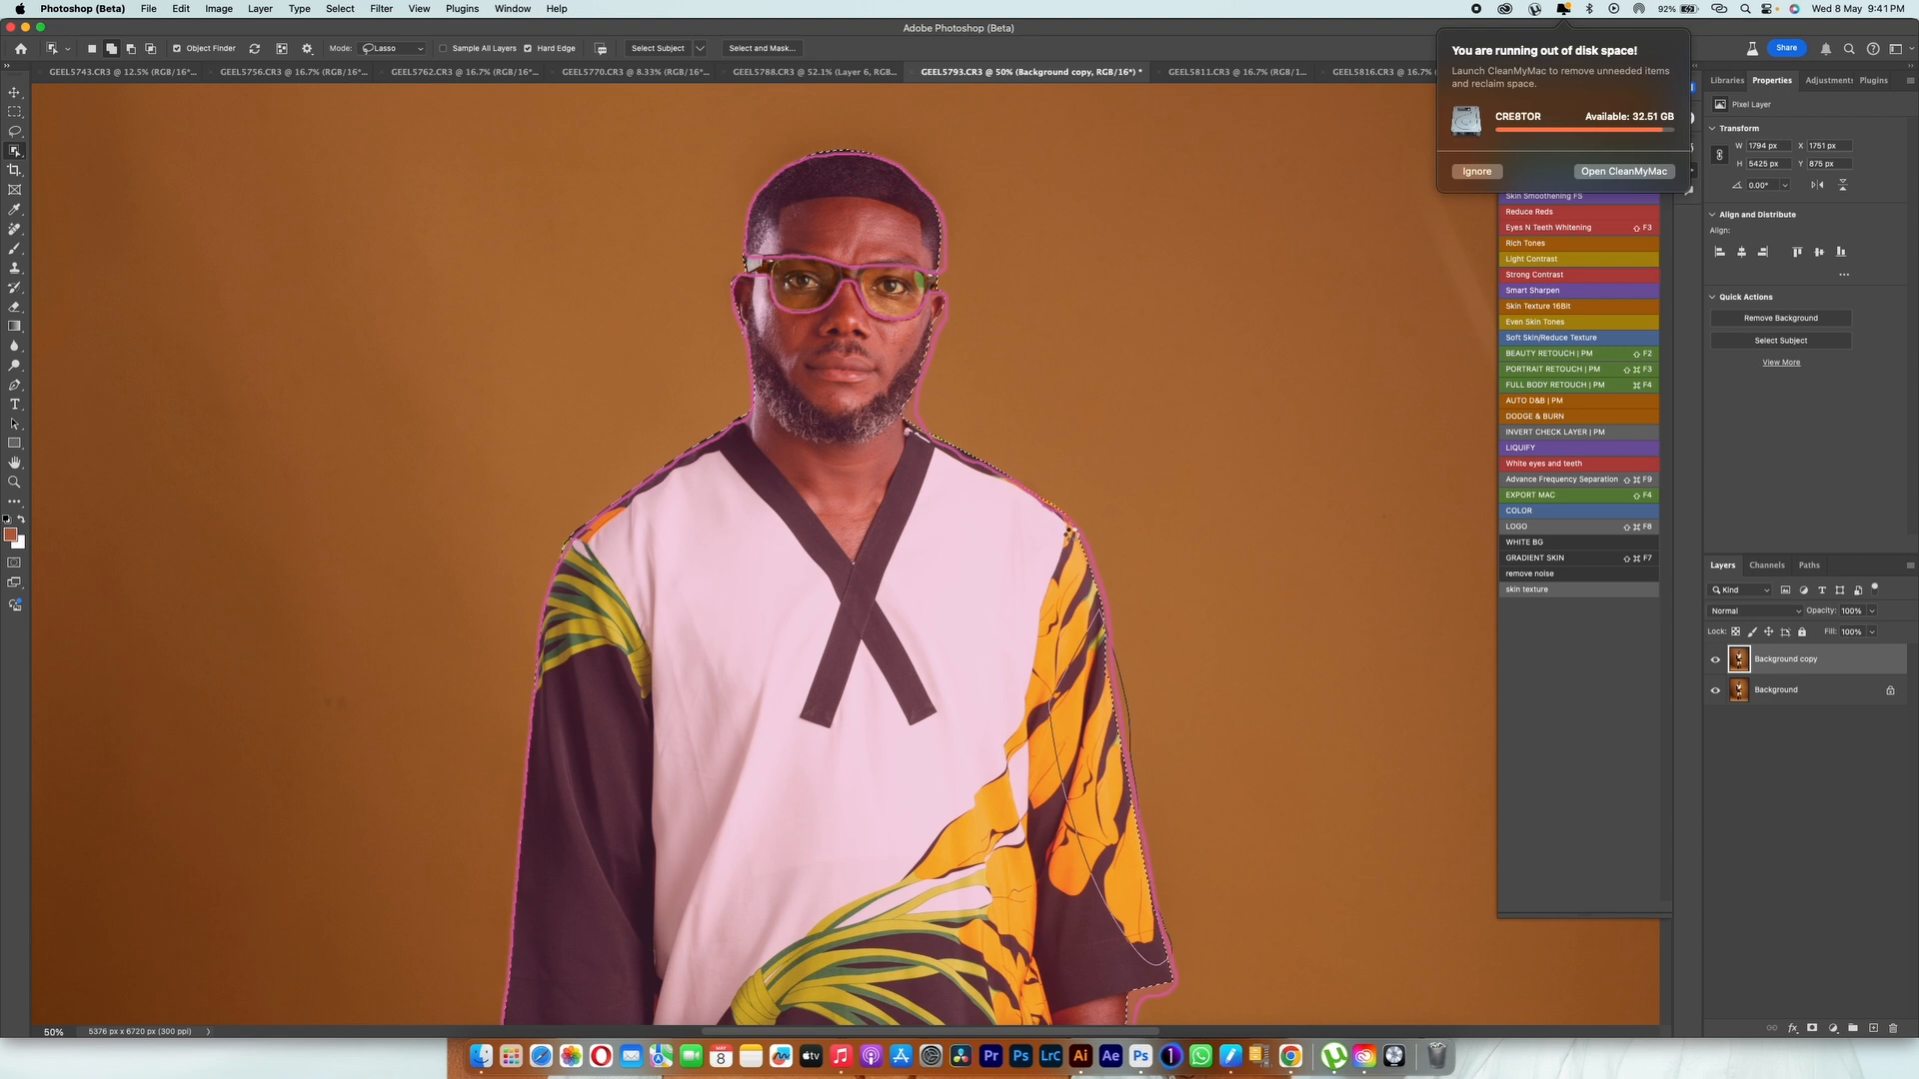
# Step: Refine the selection around the inner leg, the front sandal and the outer edge of the trousers
pyautogui.moveTo(905, 980); pyautogui.dragTo(1149, 288)
pyautogui.scroll(-10, 1062, 640)
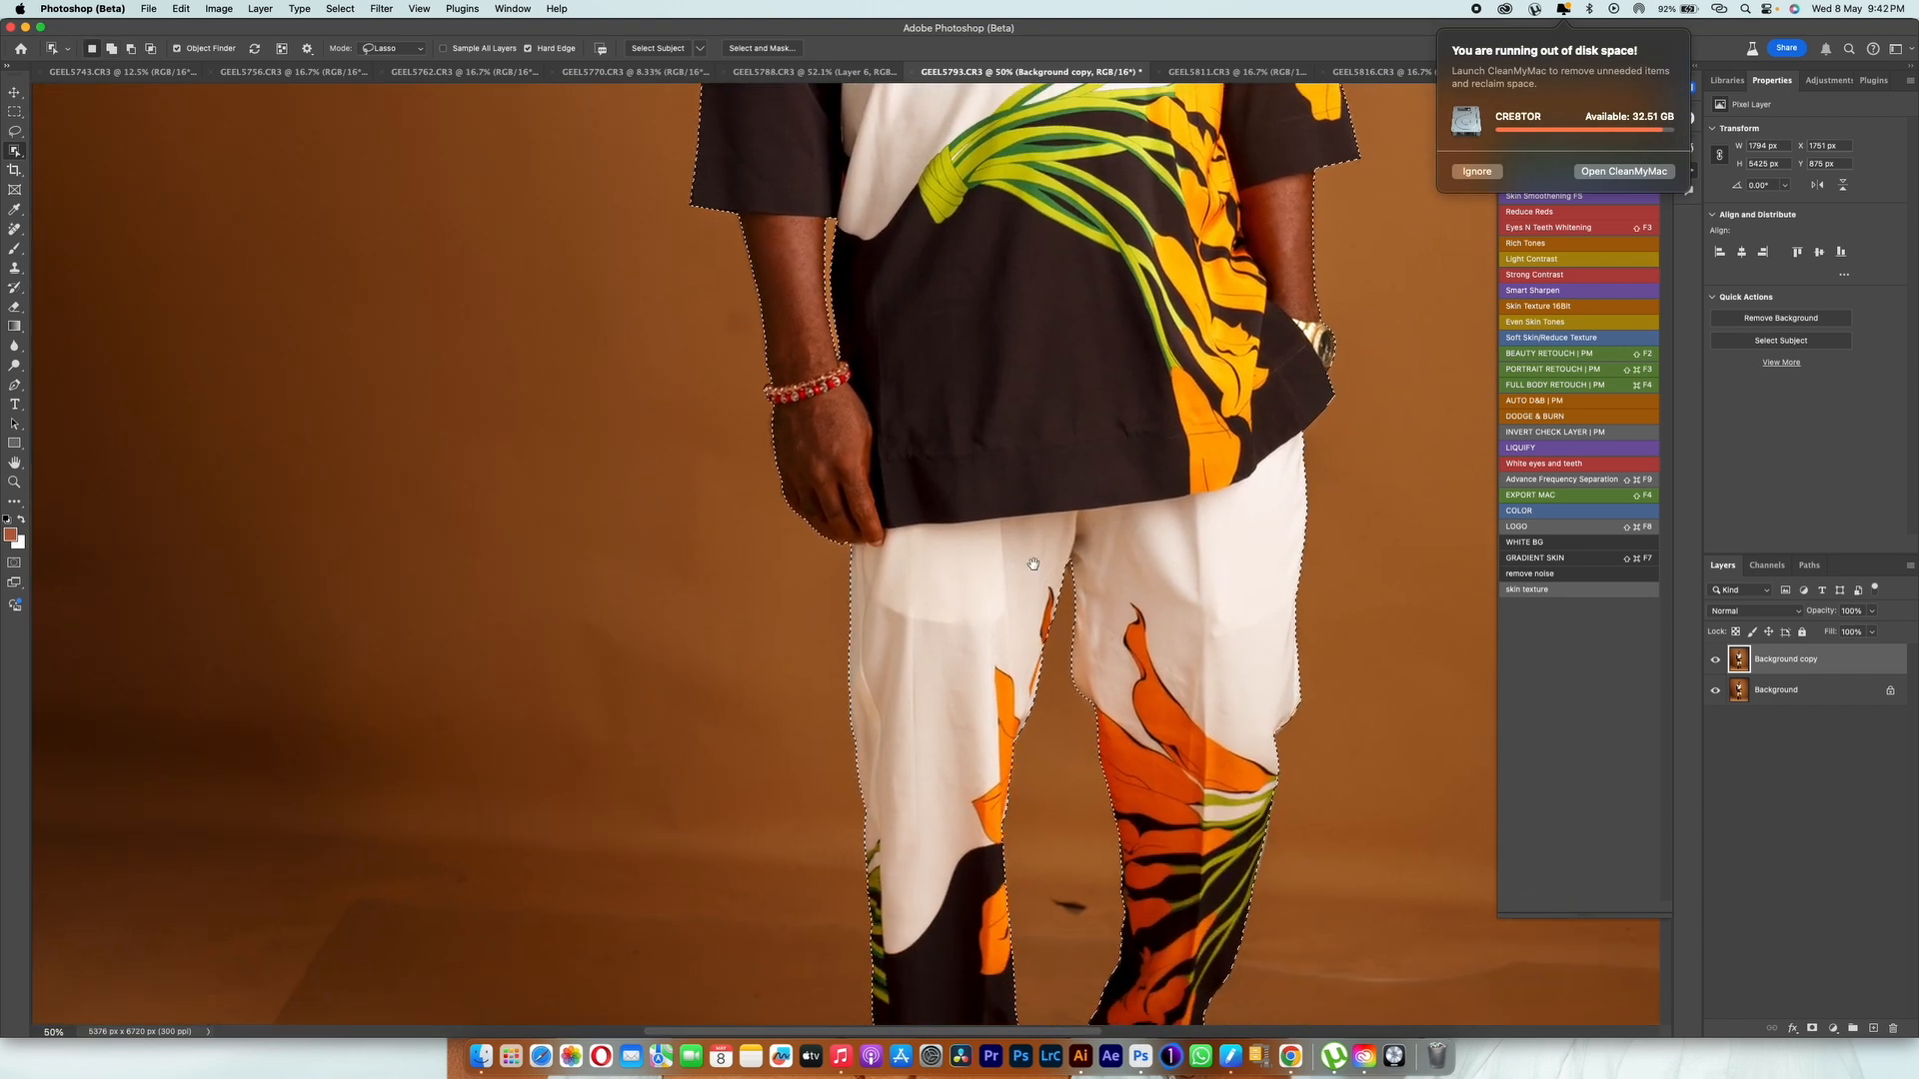
pyautogui.moveTo(1042, 634); pyautogui.dragTo(1033, 593)
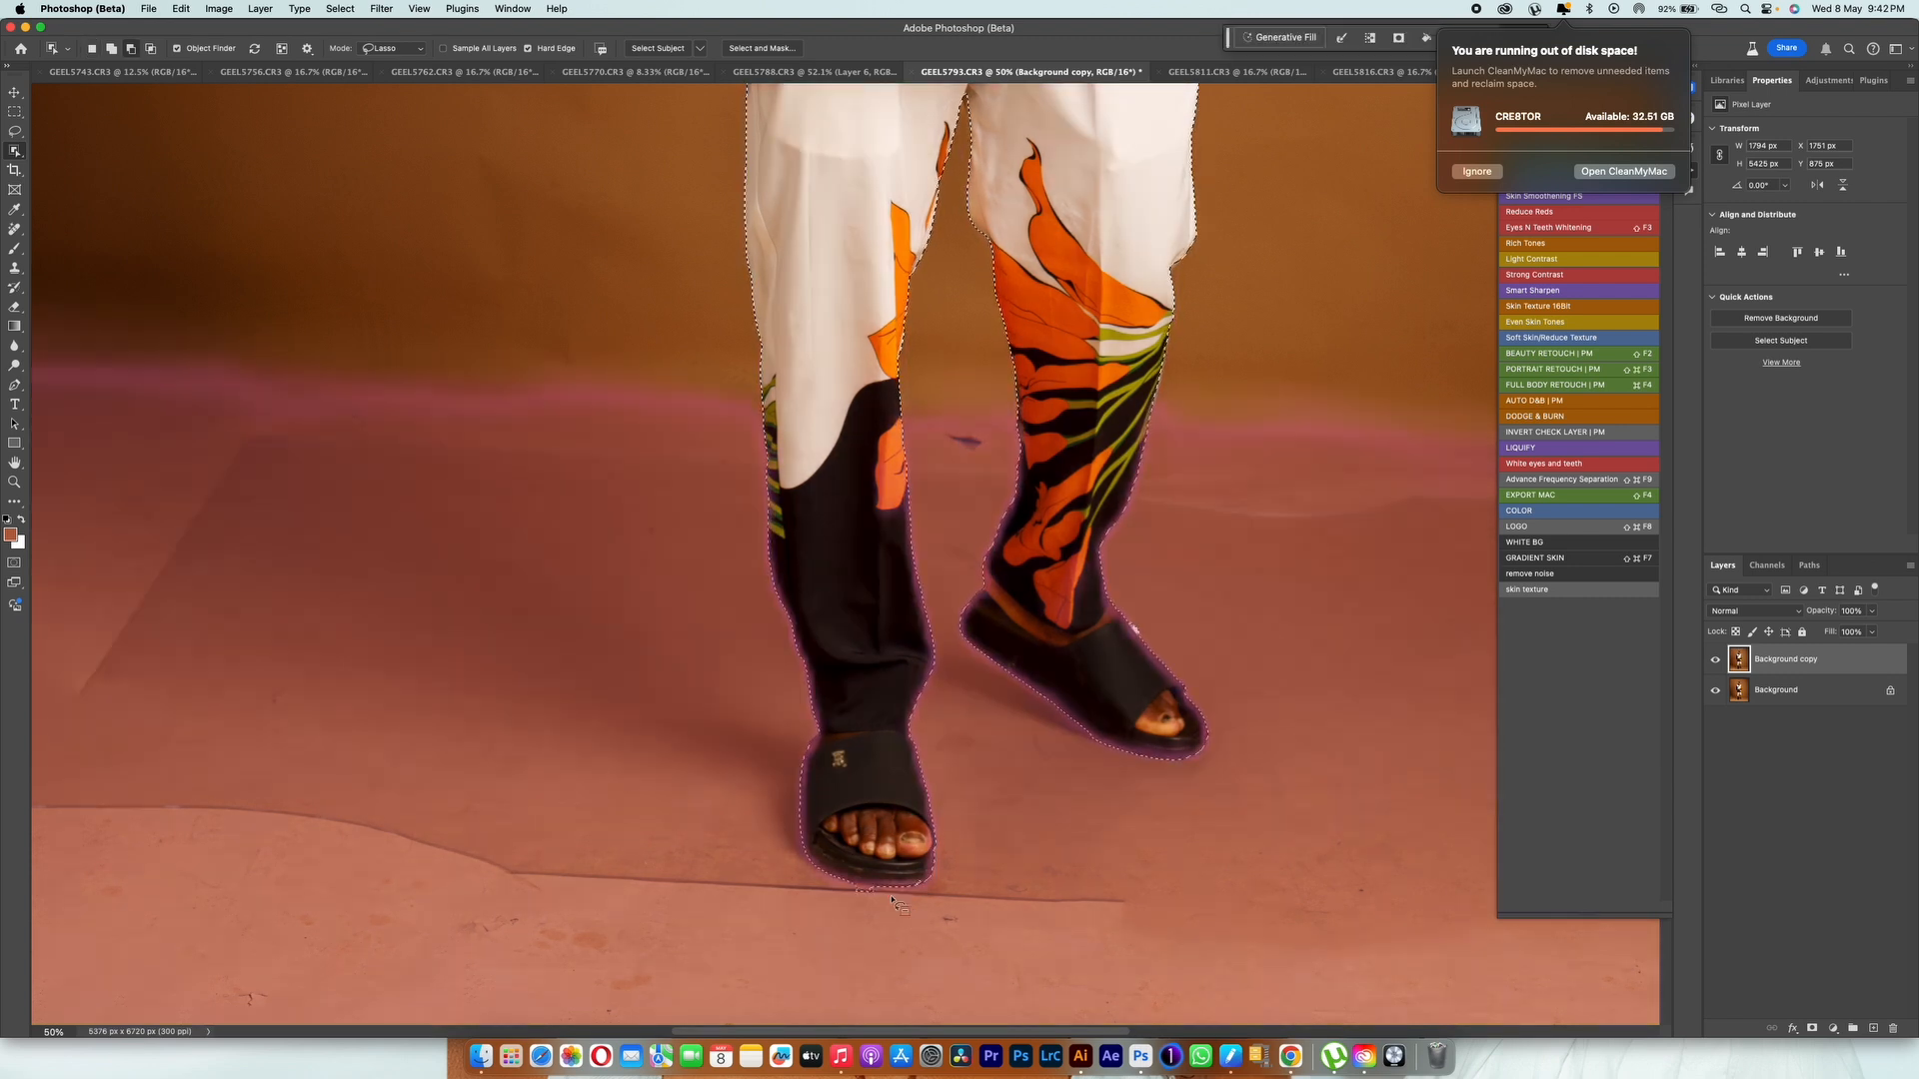
pyautogui.moveTo(934, 861)
pyautogui.mouseDown()
pyautogui.moveTo(897, 803)
pyautogui.moveTo(907, 820)
pyautogui.moveTo(824, 878)
pyautogui.moveTo(896, 876)
pyautogui.mouseUp()
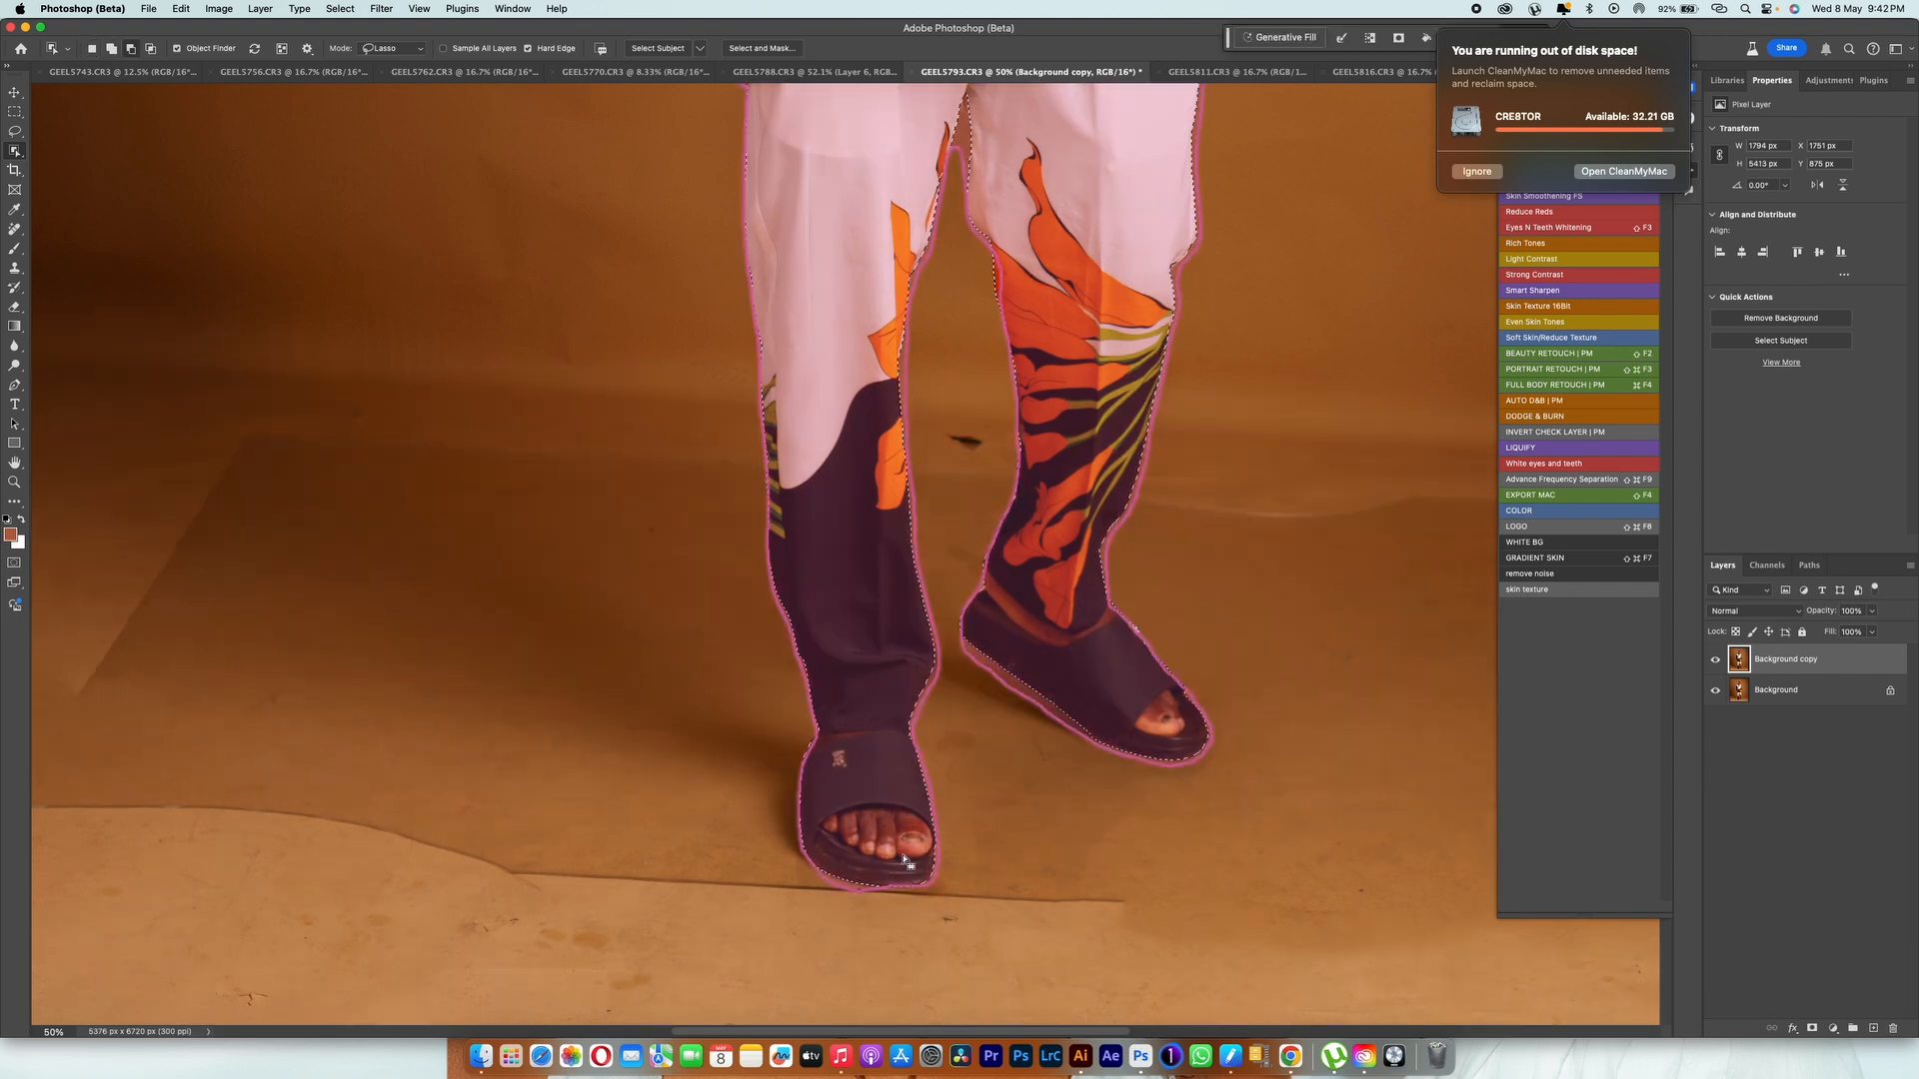
pyautogui.scroll(3, 871, 686)
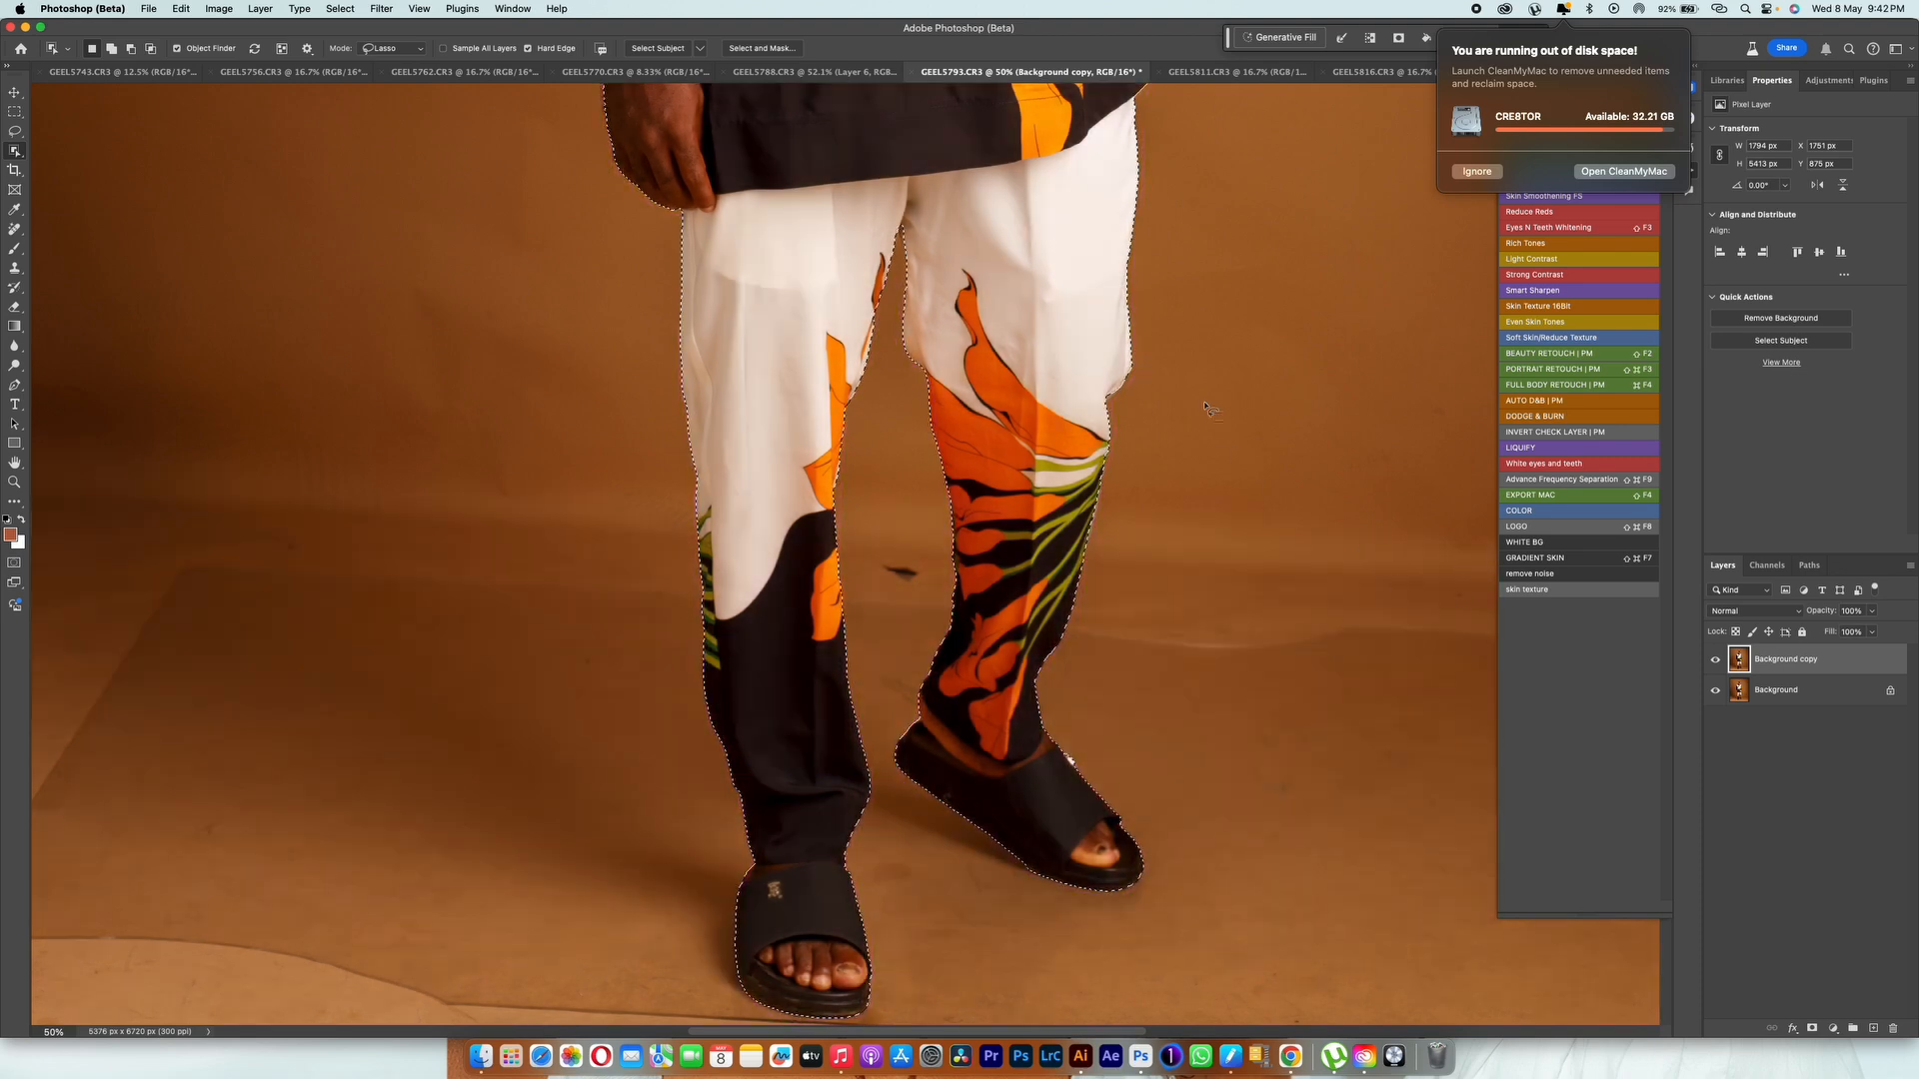
pyautogui.press('shift')
pyautogui.moveTo(1134, 352)
pyautogui.mouseDown()
pyautogui.moveTo(1057, 365)
pyautogui.moveTo(1130, 394)
pyautogui.mouseUp()
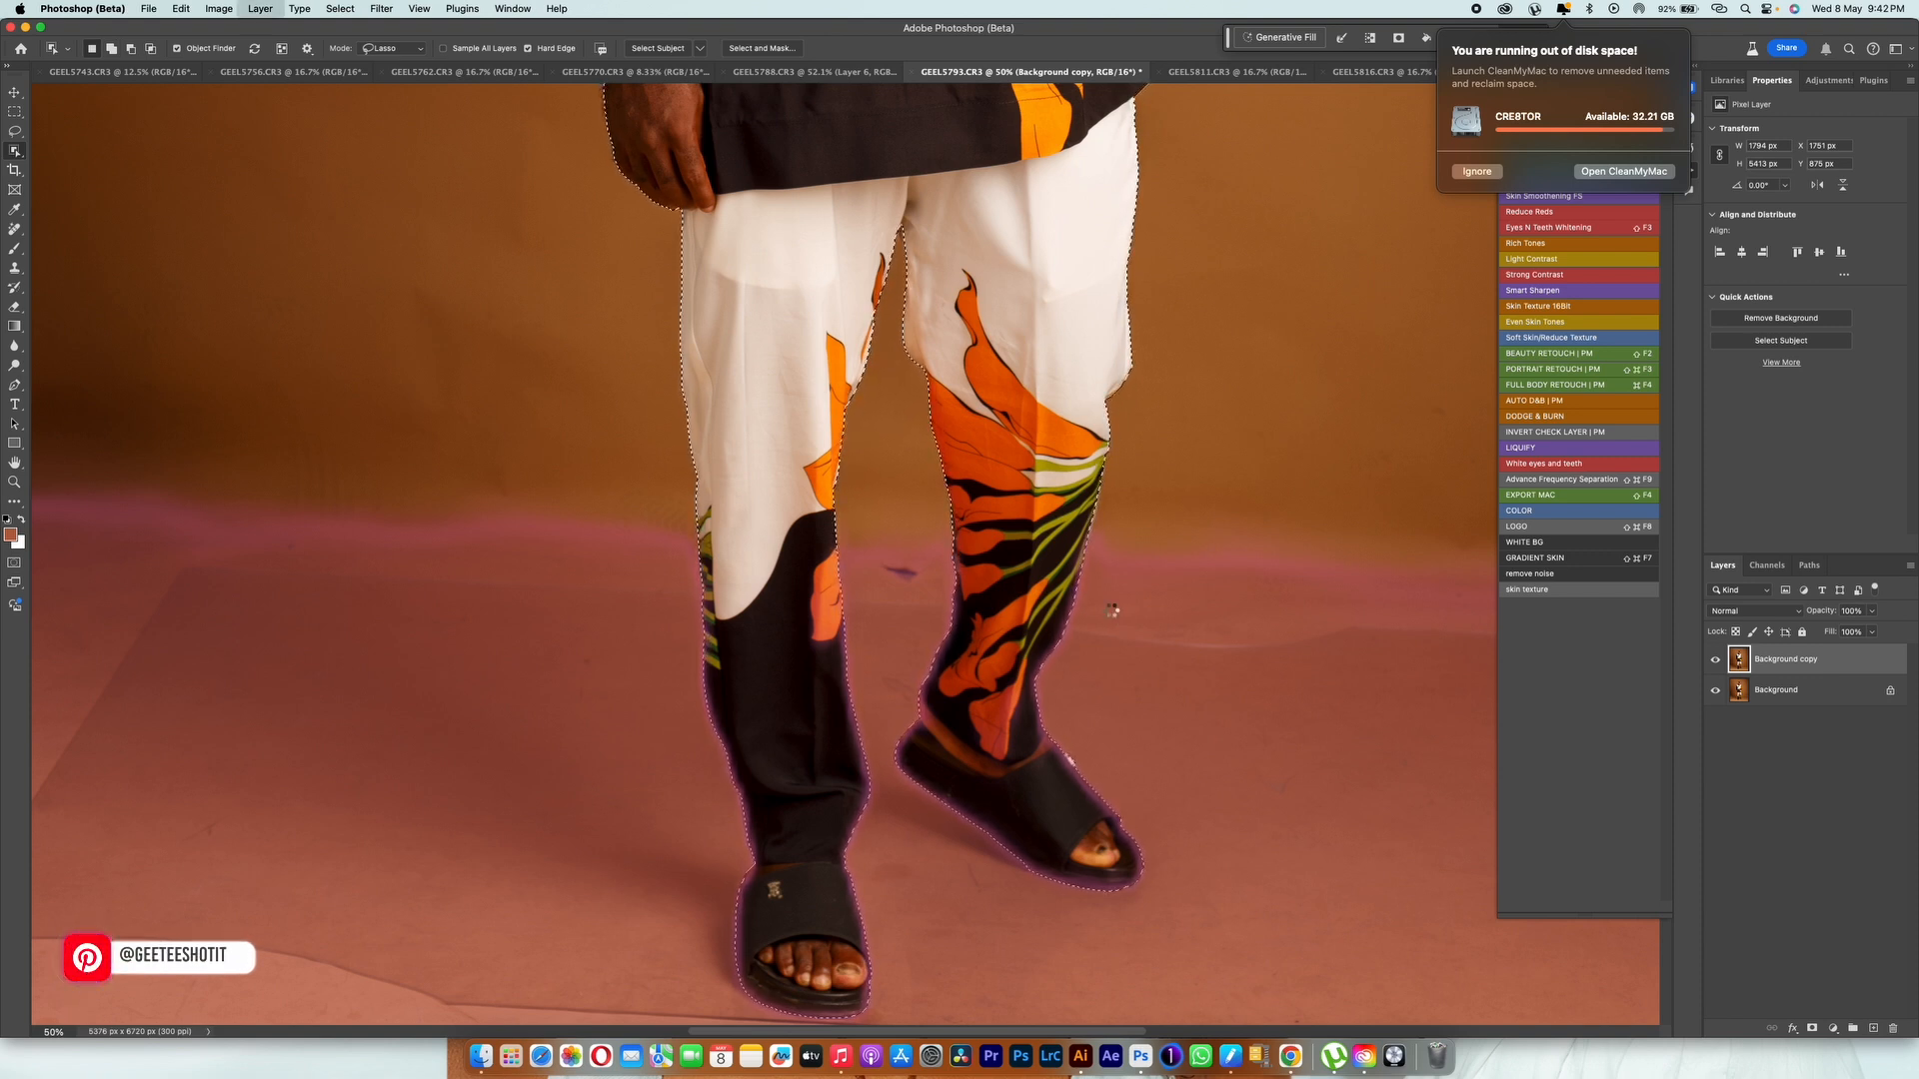
# Step: Copy the selected man onto a new layer and make the Background copy layer active
pyautogui.hotkey('ctrl', 'j')
pyautogui.click(1789, 685)
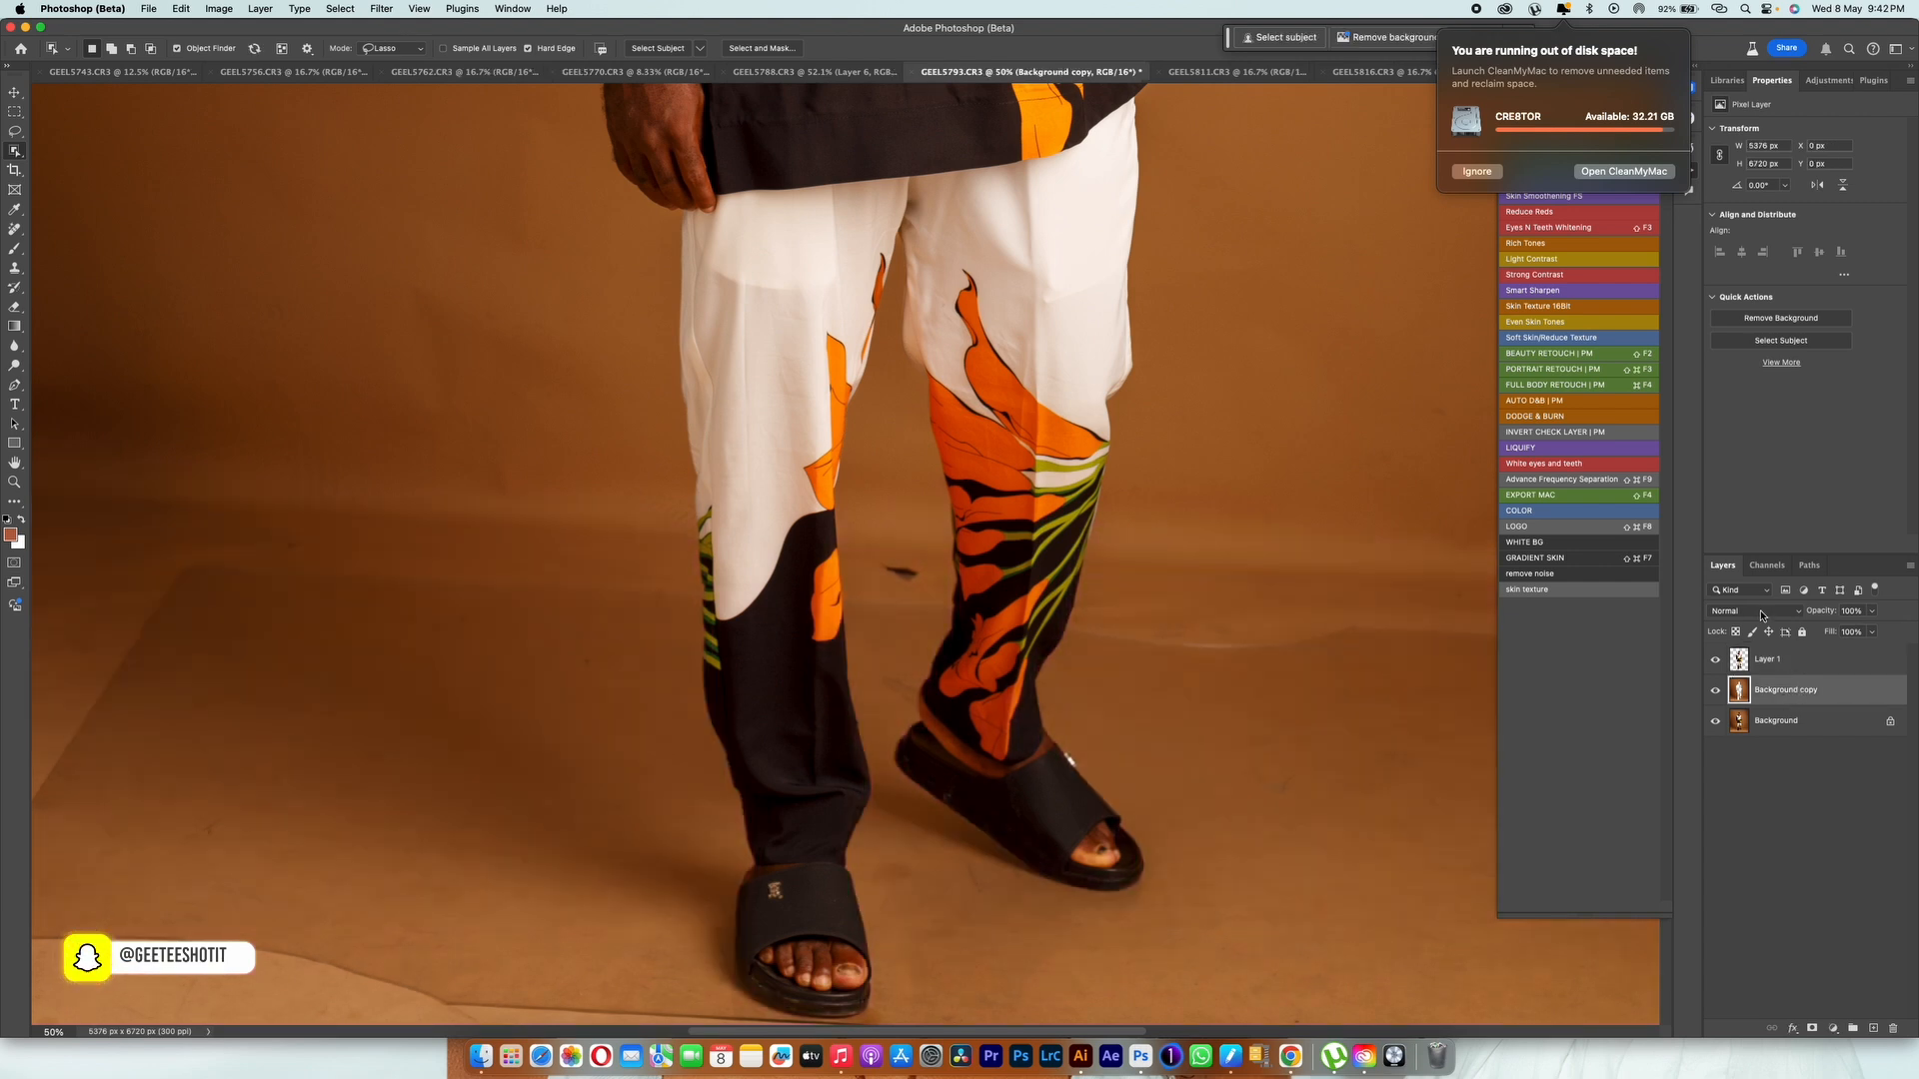
pyautogui.hotkey('ctrl', '-')
pyautogui.hotkey('ctrl', '-')
pyautogui.hotkey('ctrl', '-')
pyautogui.moveTo(1130, 448); pyautogui.dragTo(1102, 677)
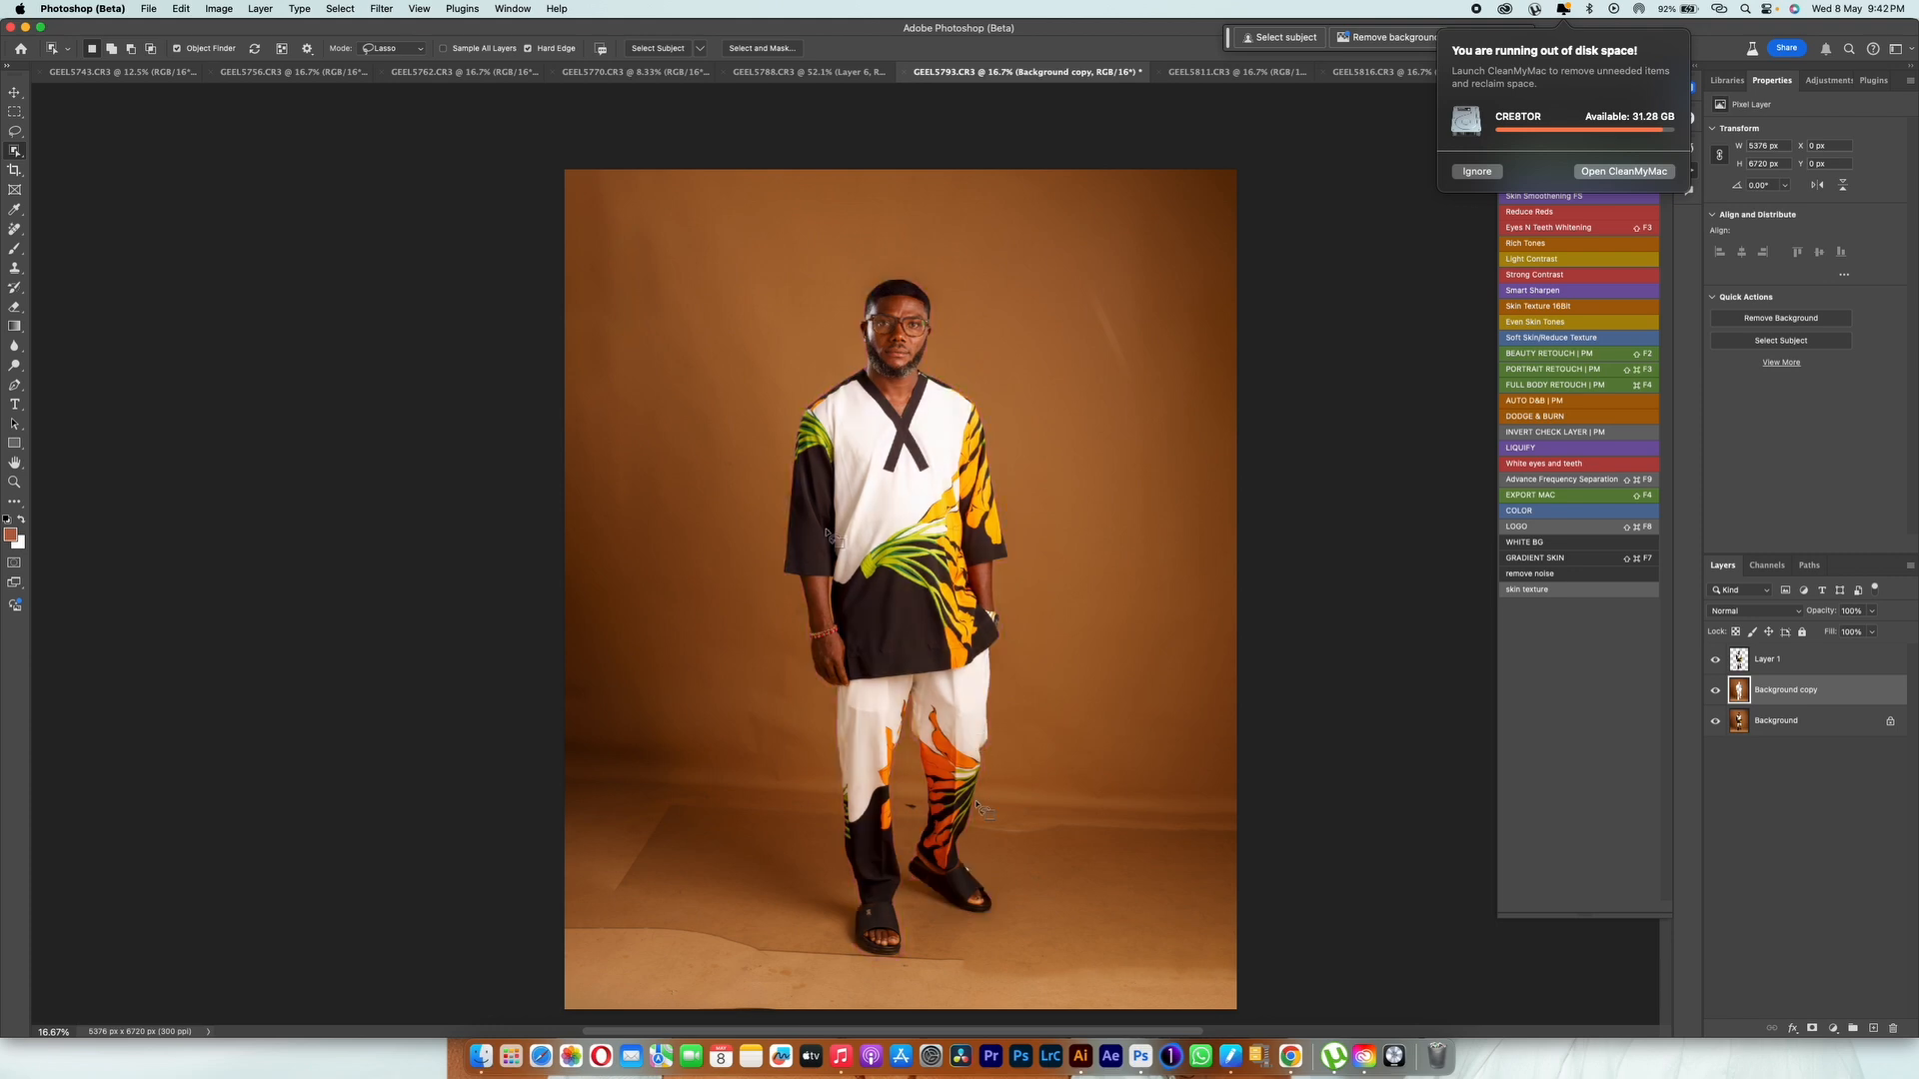
pyautogui.press('b')
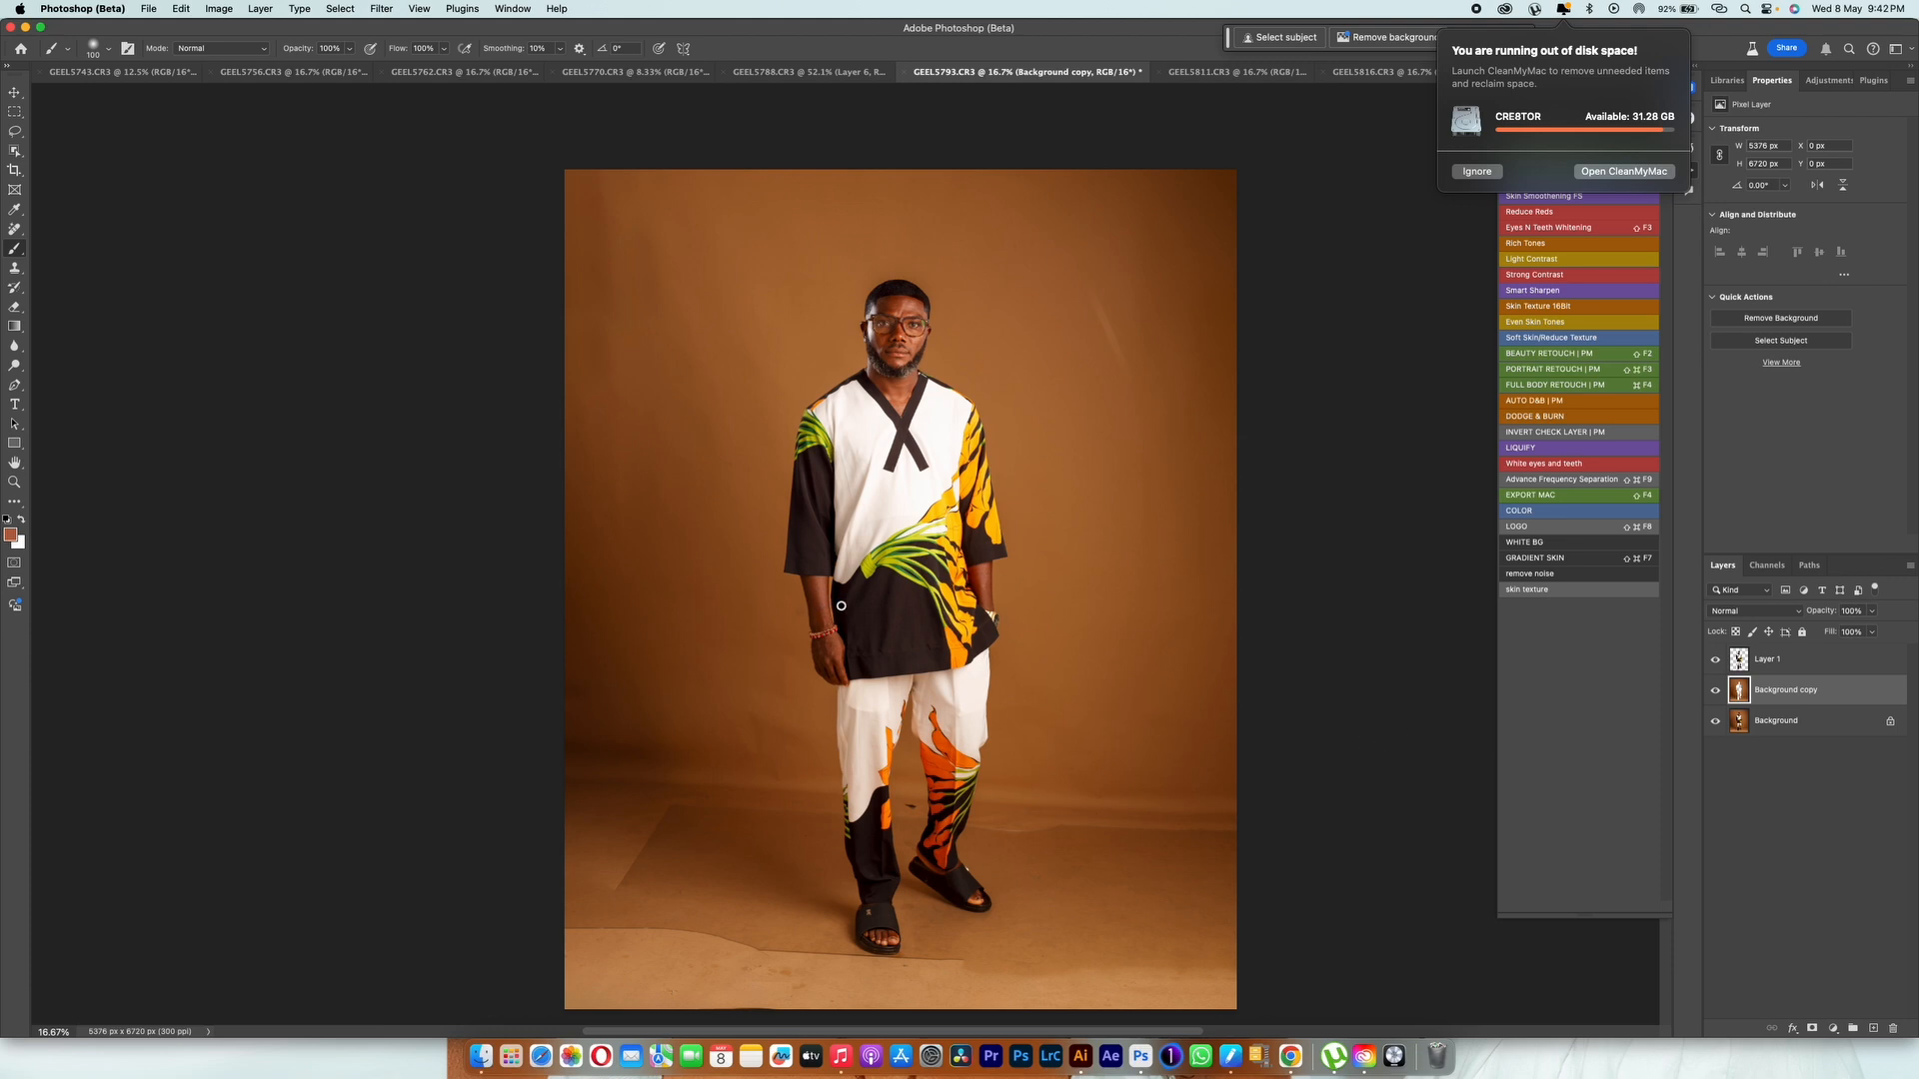
pyautogui.hotkey('shift', 'b')
pyautogui.hotkey('shift', 'b')
pyautogui.press(']')
pyautogui.press(']')
pyautogui.press(']')
pyautogui.press(']')
pyautogui.press(']')
pyautogui.press(']')
pyautogui.press(']')
pyautogui.press(']')
pyautogui.press(']')
pyautogui.moveTo(1049, 377); pyautogui.dragTo(1109, 334)
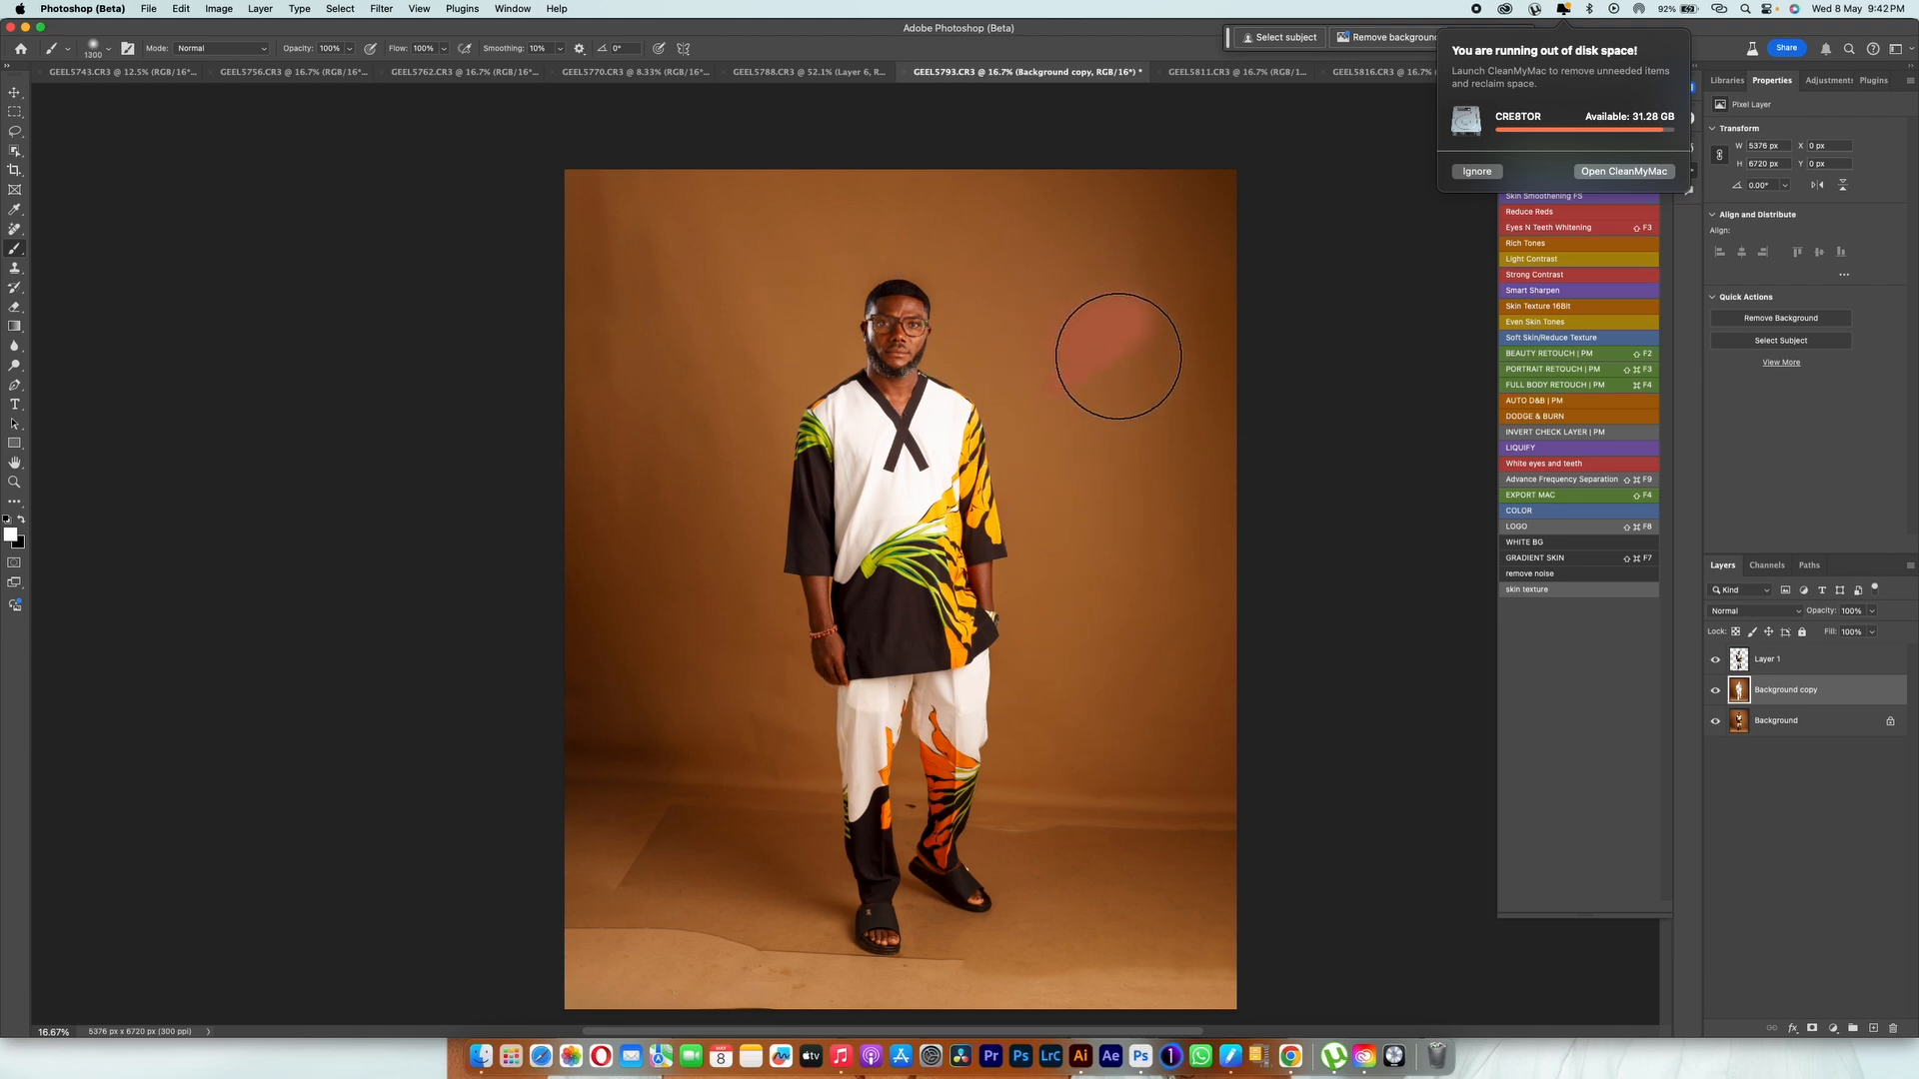
pyautogui.hotkey('ctrl', 'z')
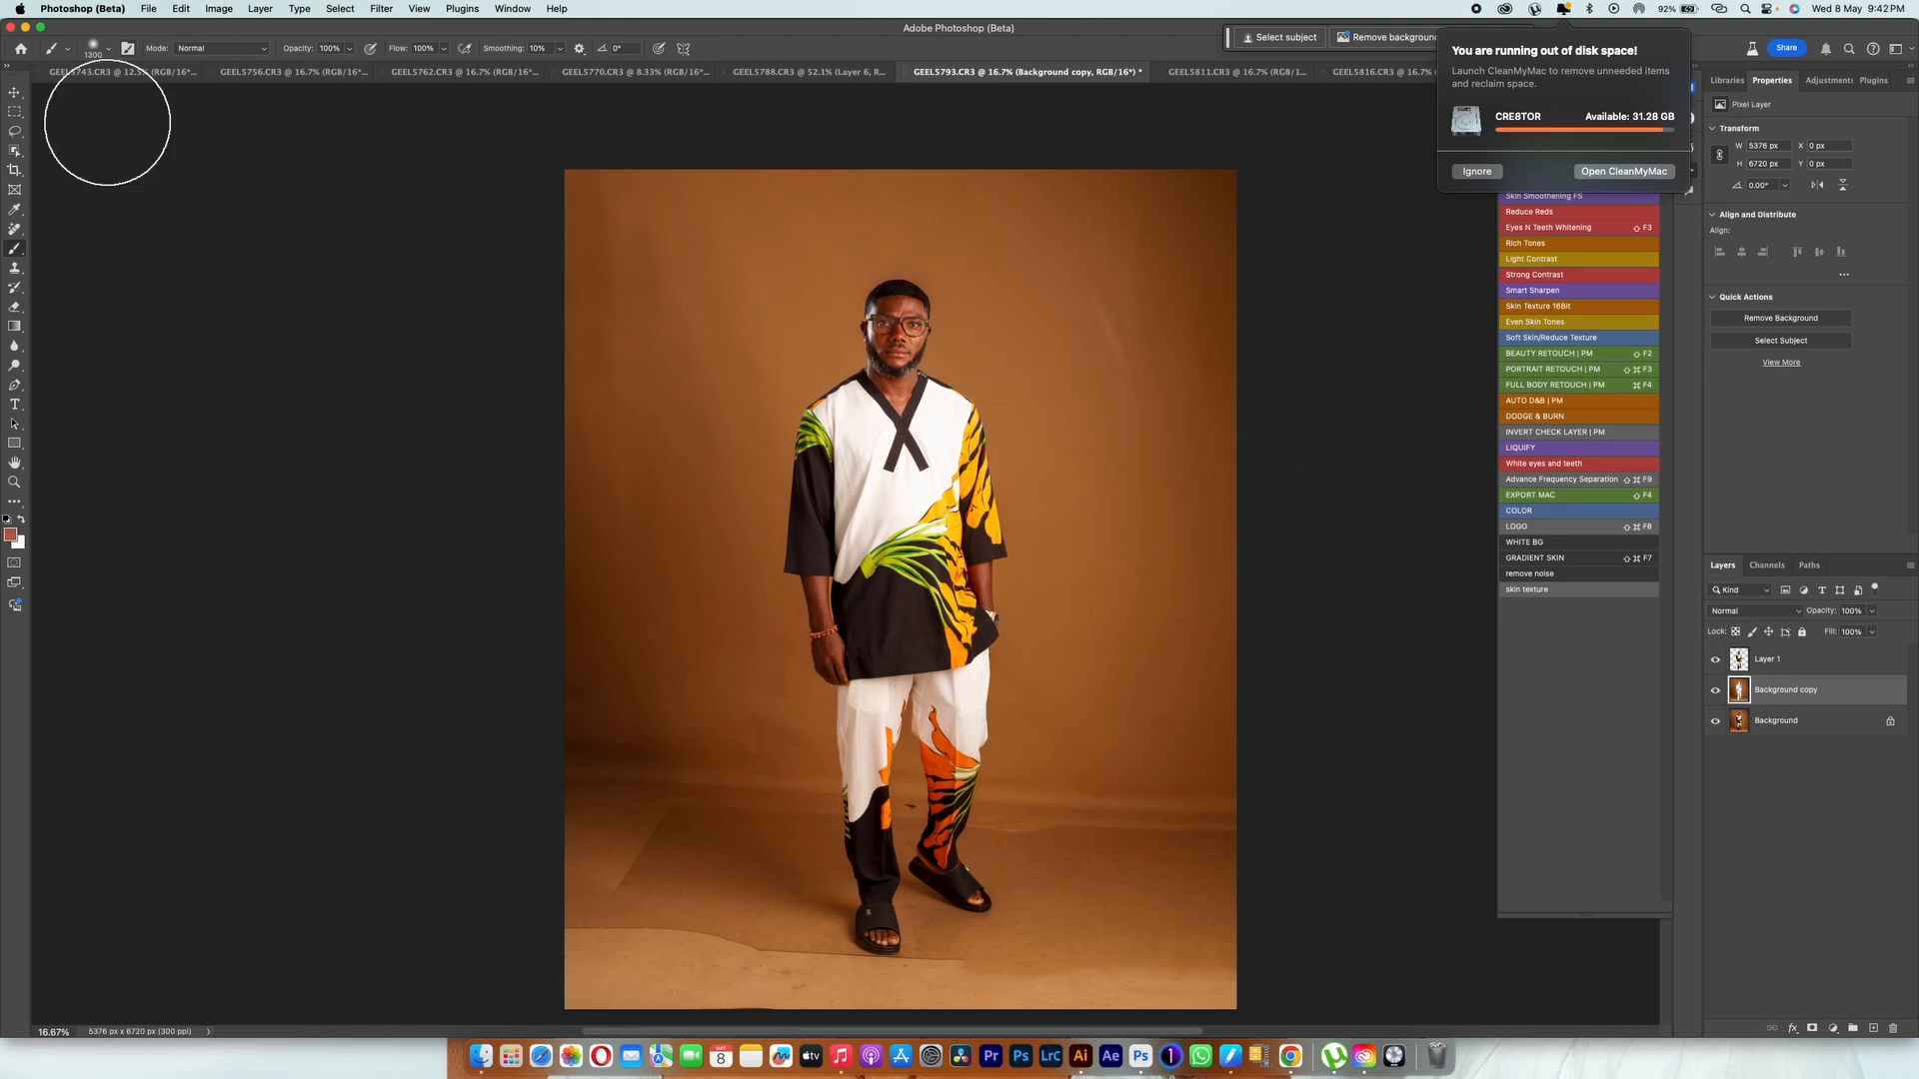
# Step: Blend the creases and uneven tones of the upper backdrop with an enlarged Mixer Brush on the Background copy layer
pyautogui.rightClick(21, 249)
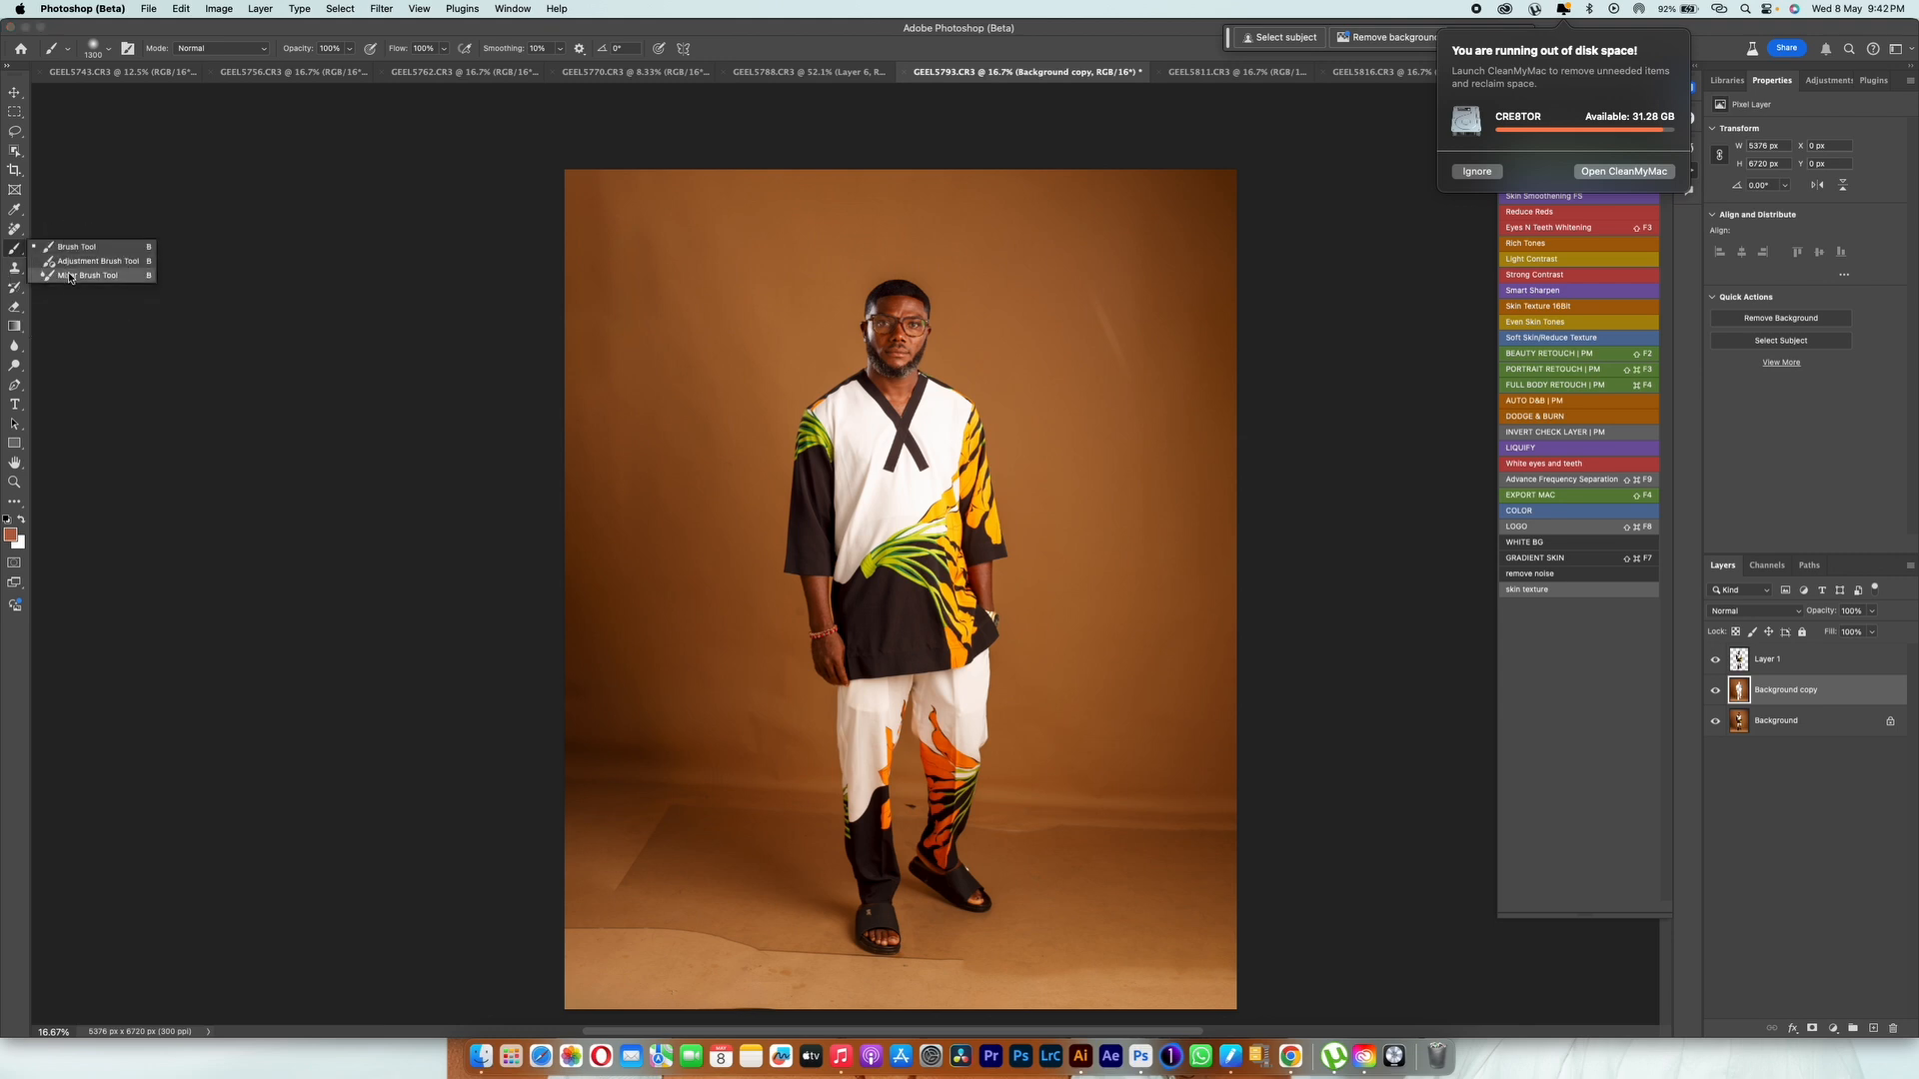
pyautogui.click(75, 278)
pyautogui.press(']')
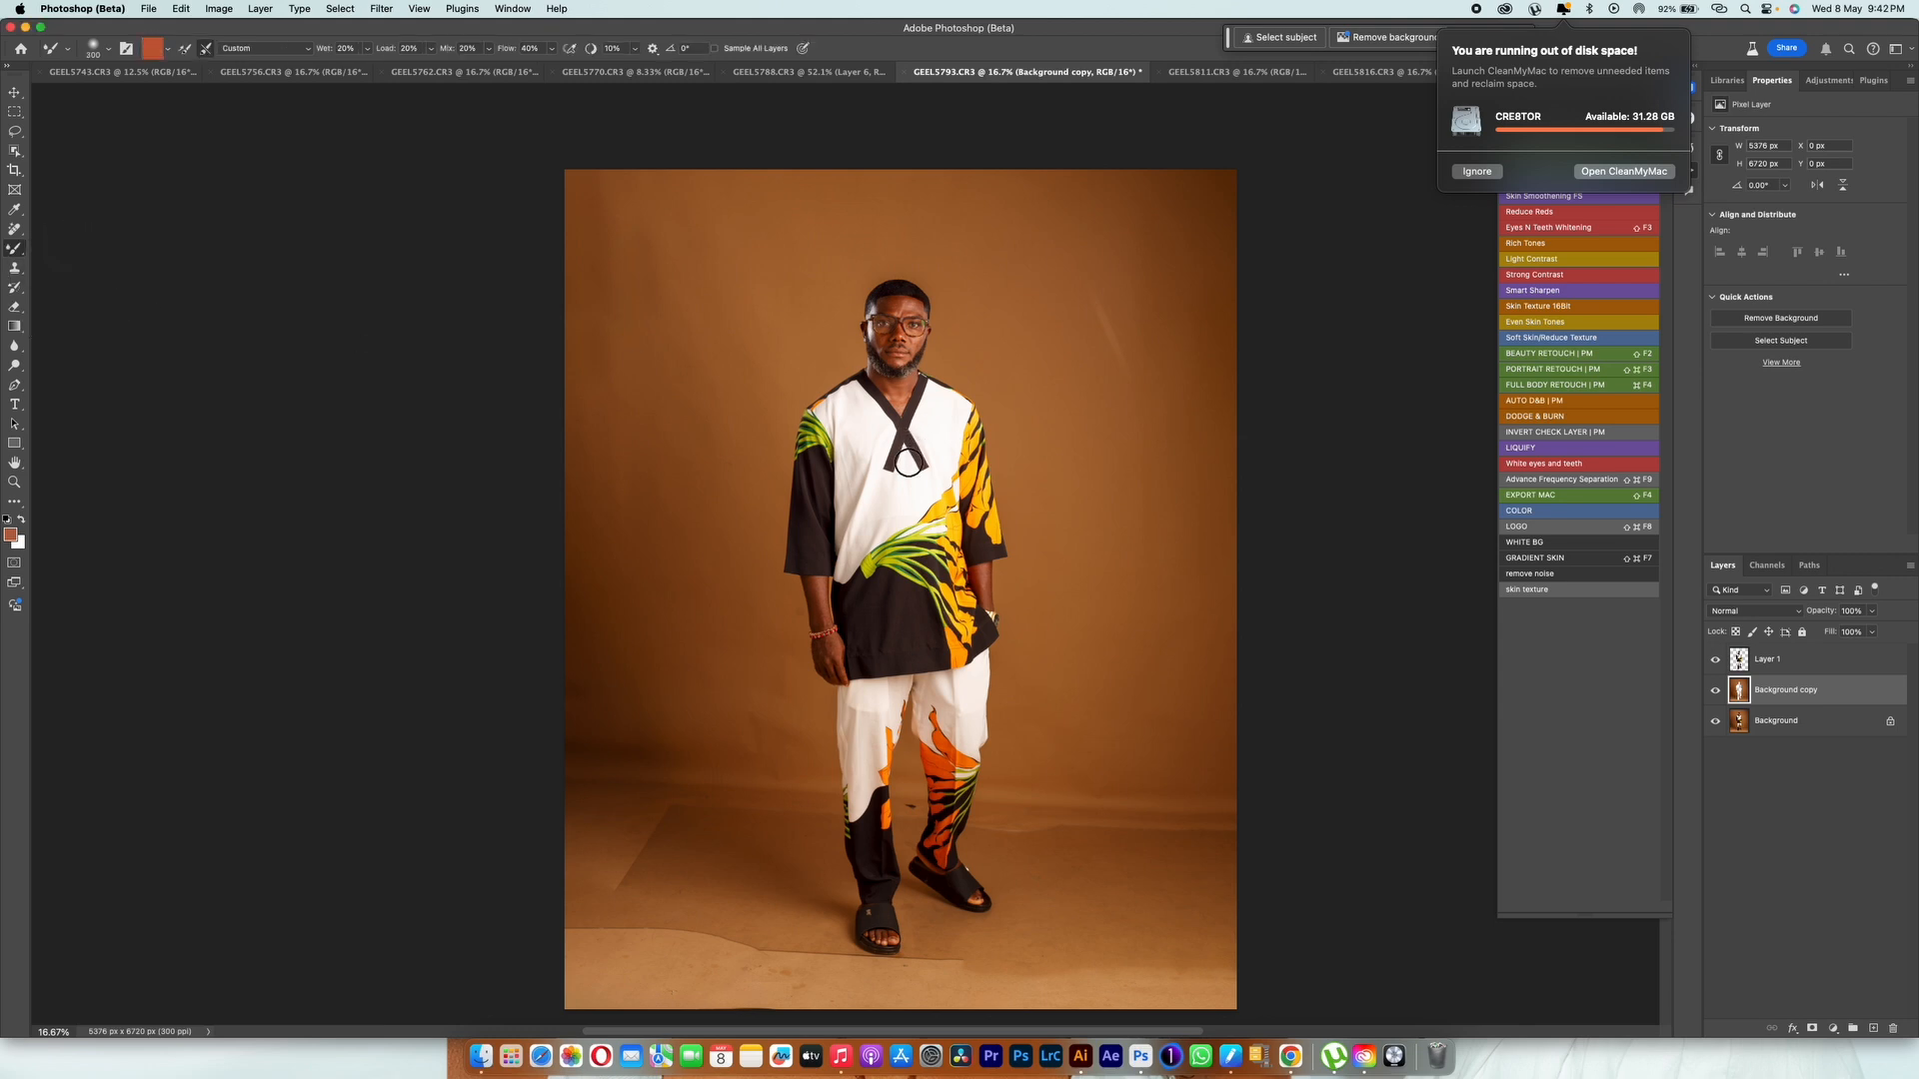
pyautogui.press(']')
pyautogui.press(']')
pyautogui.press(']')
pyautogui.press(']')
pyautogui.press(']')
pyautogui.press(']')
pyautogui.press(']')
pyautogui.press(']')
pyautogui.press(']')
pyautogui.press(']')
pyautogui.press(']')
pyautogui.press(']')
pyautogui.press(']')
pyautogui.press(']')
pyautogui.press(']')
pyautogui.moveTo(824, 331); pyautogui.dragTo(575, 321)
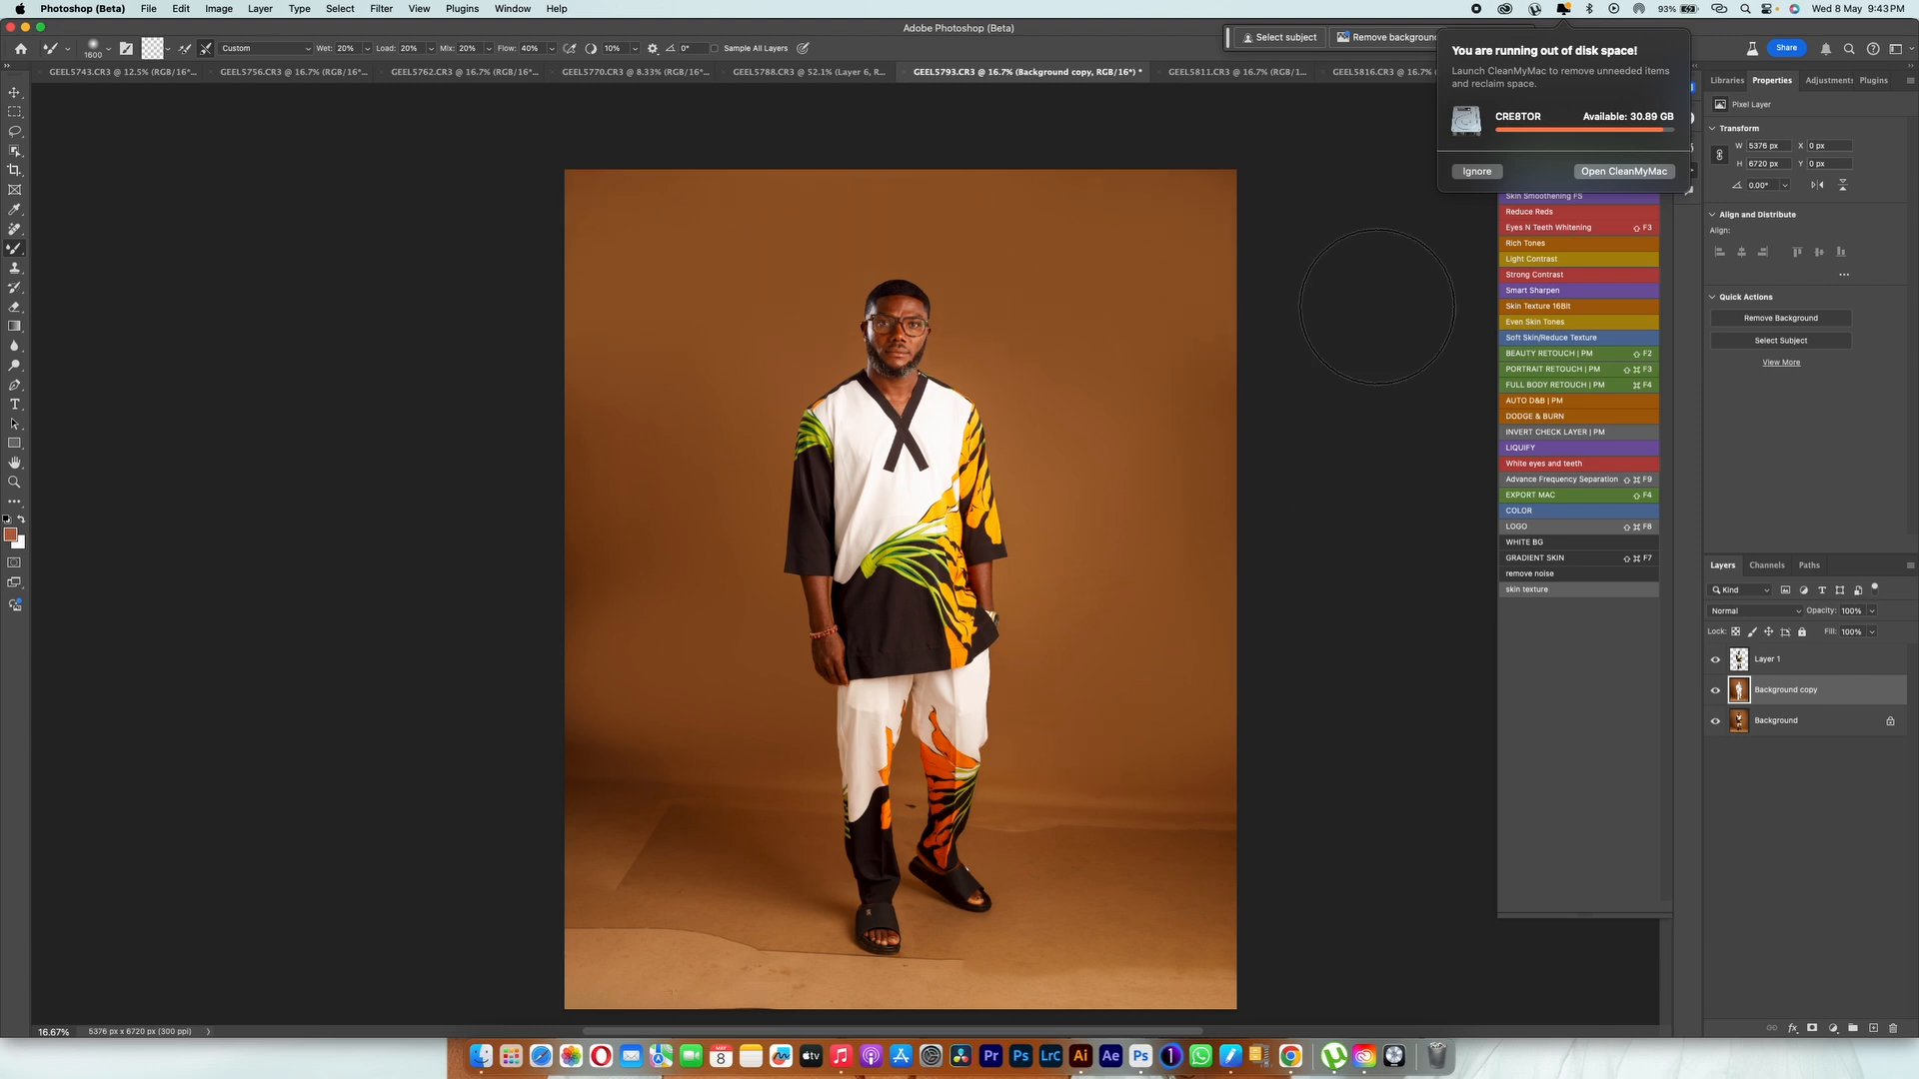
# Step: Dismiss the disk space alert and continue smoothing the backdrop on the Background copy layer with a larger Mixer Brush
pyautogui.click(1479, 175)
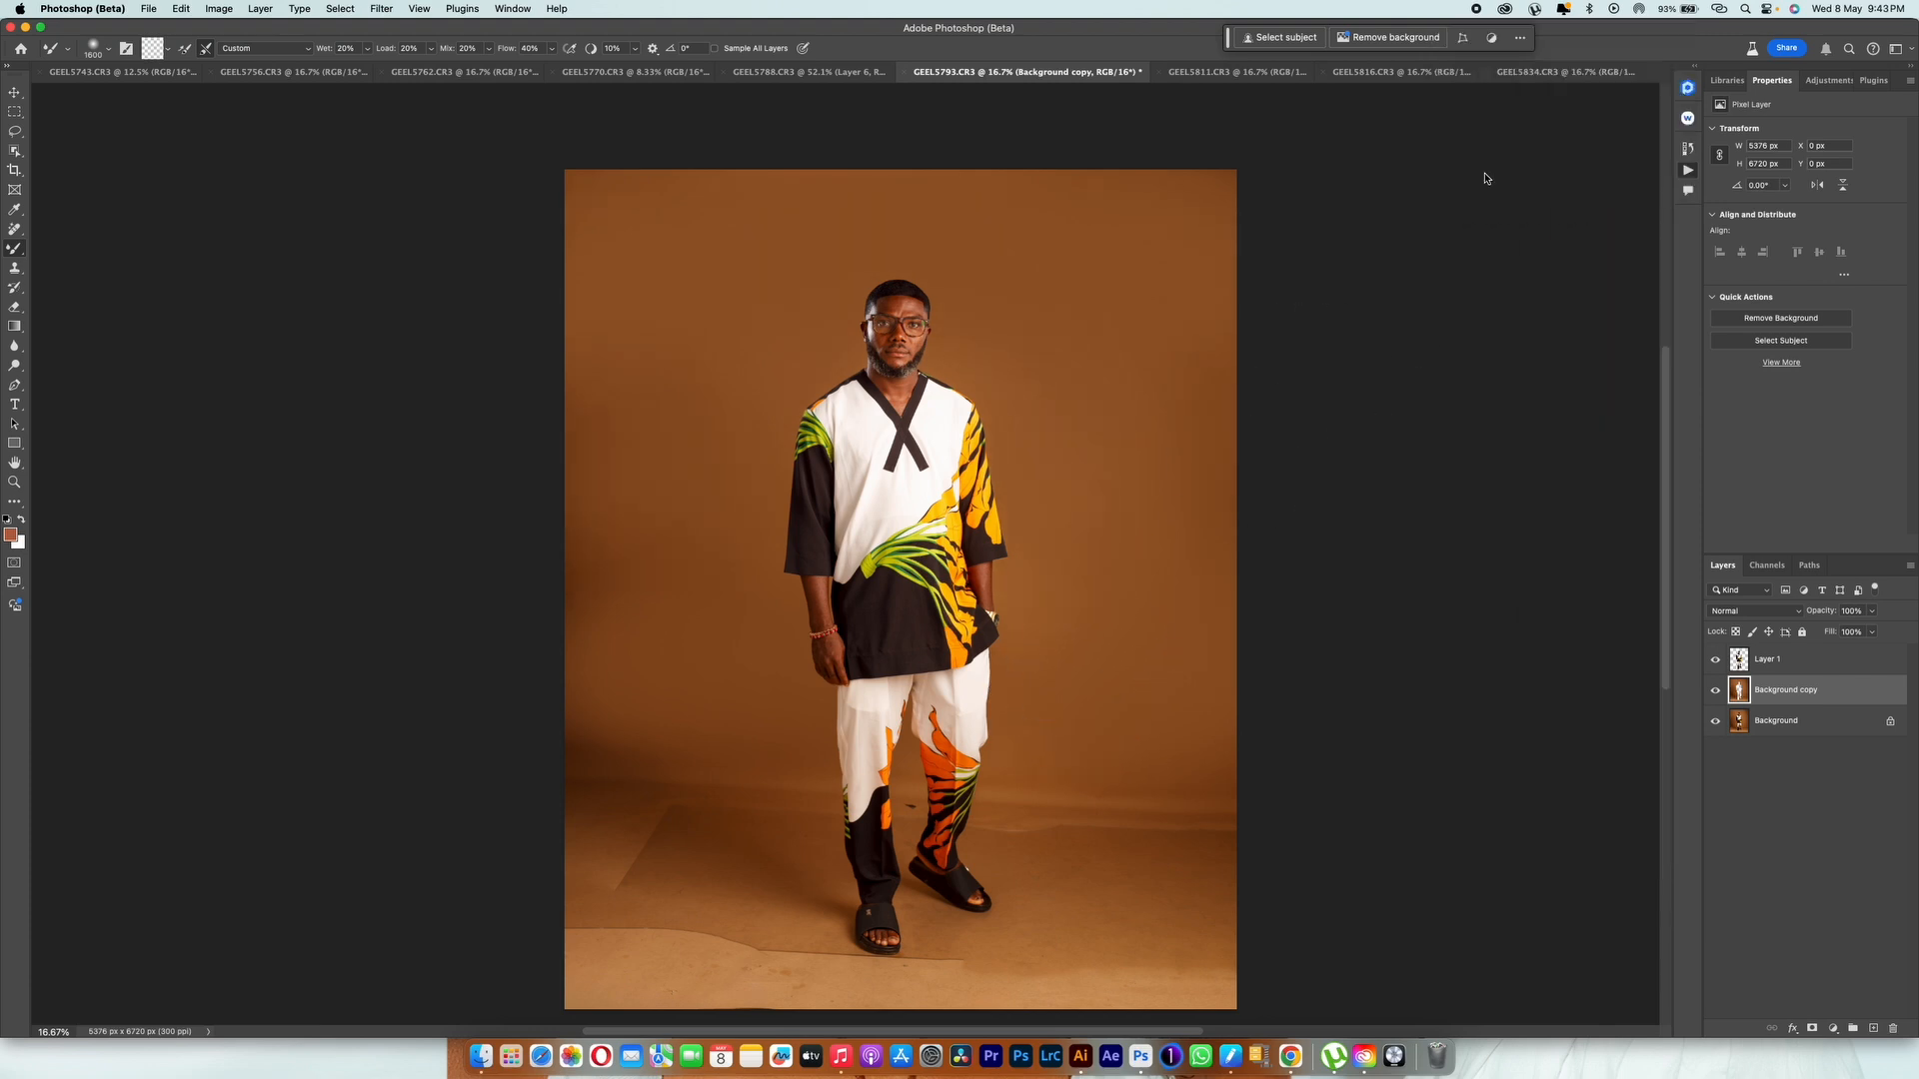
pyautogui.click(1757, 702)
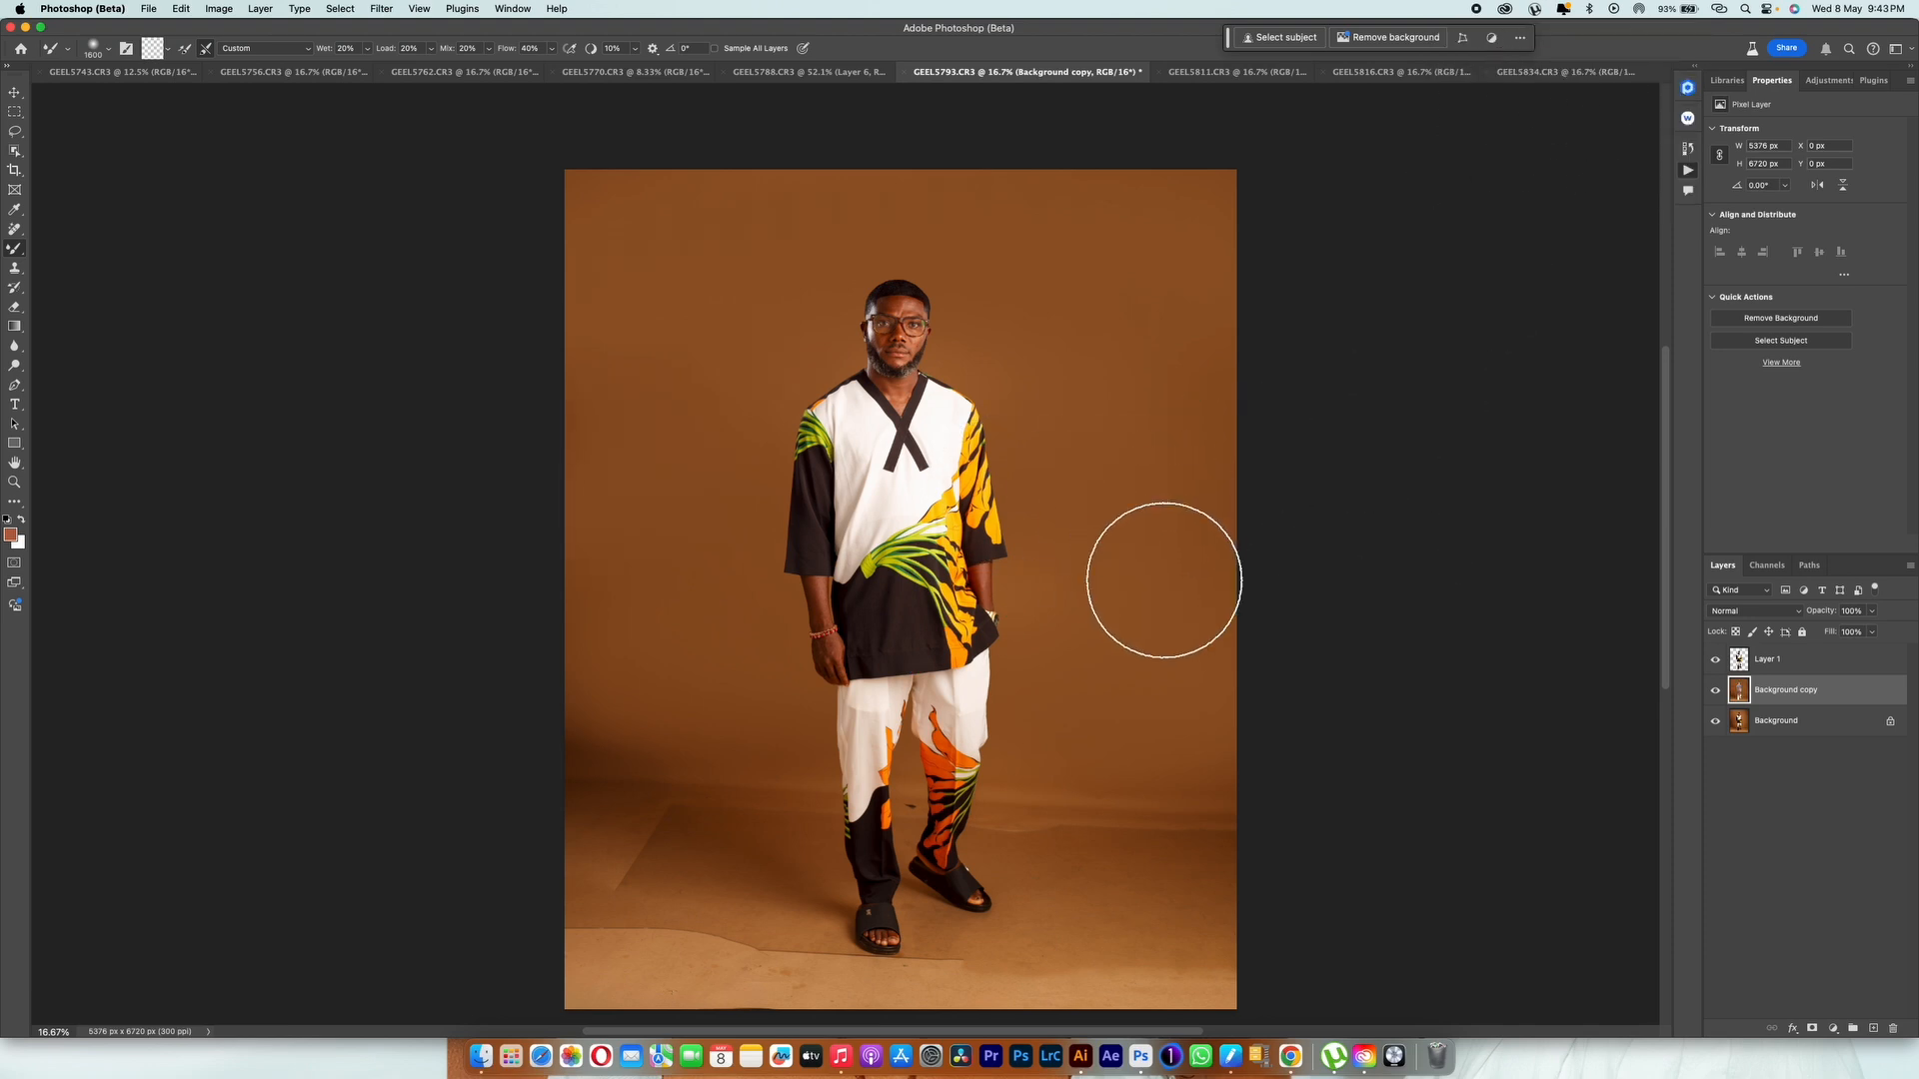
pyautogui.press(']')
pyautogui.press(']')
pyautogui.press(']')
pyautogui.press(']')
pyautogui.press(']')
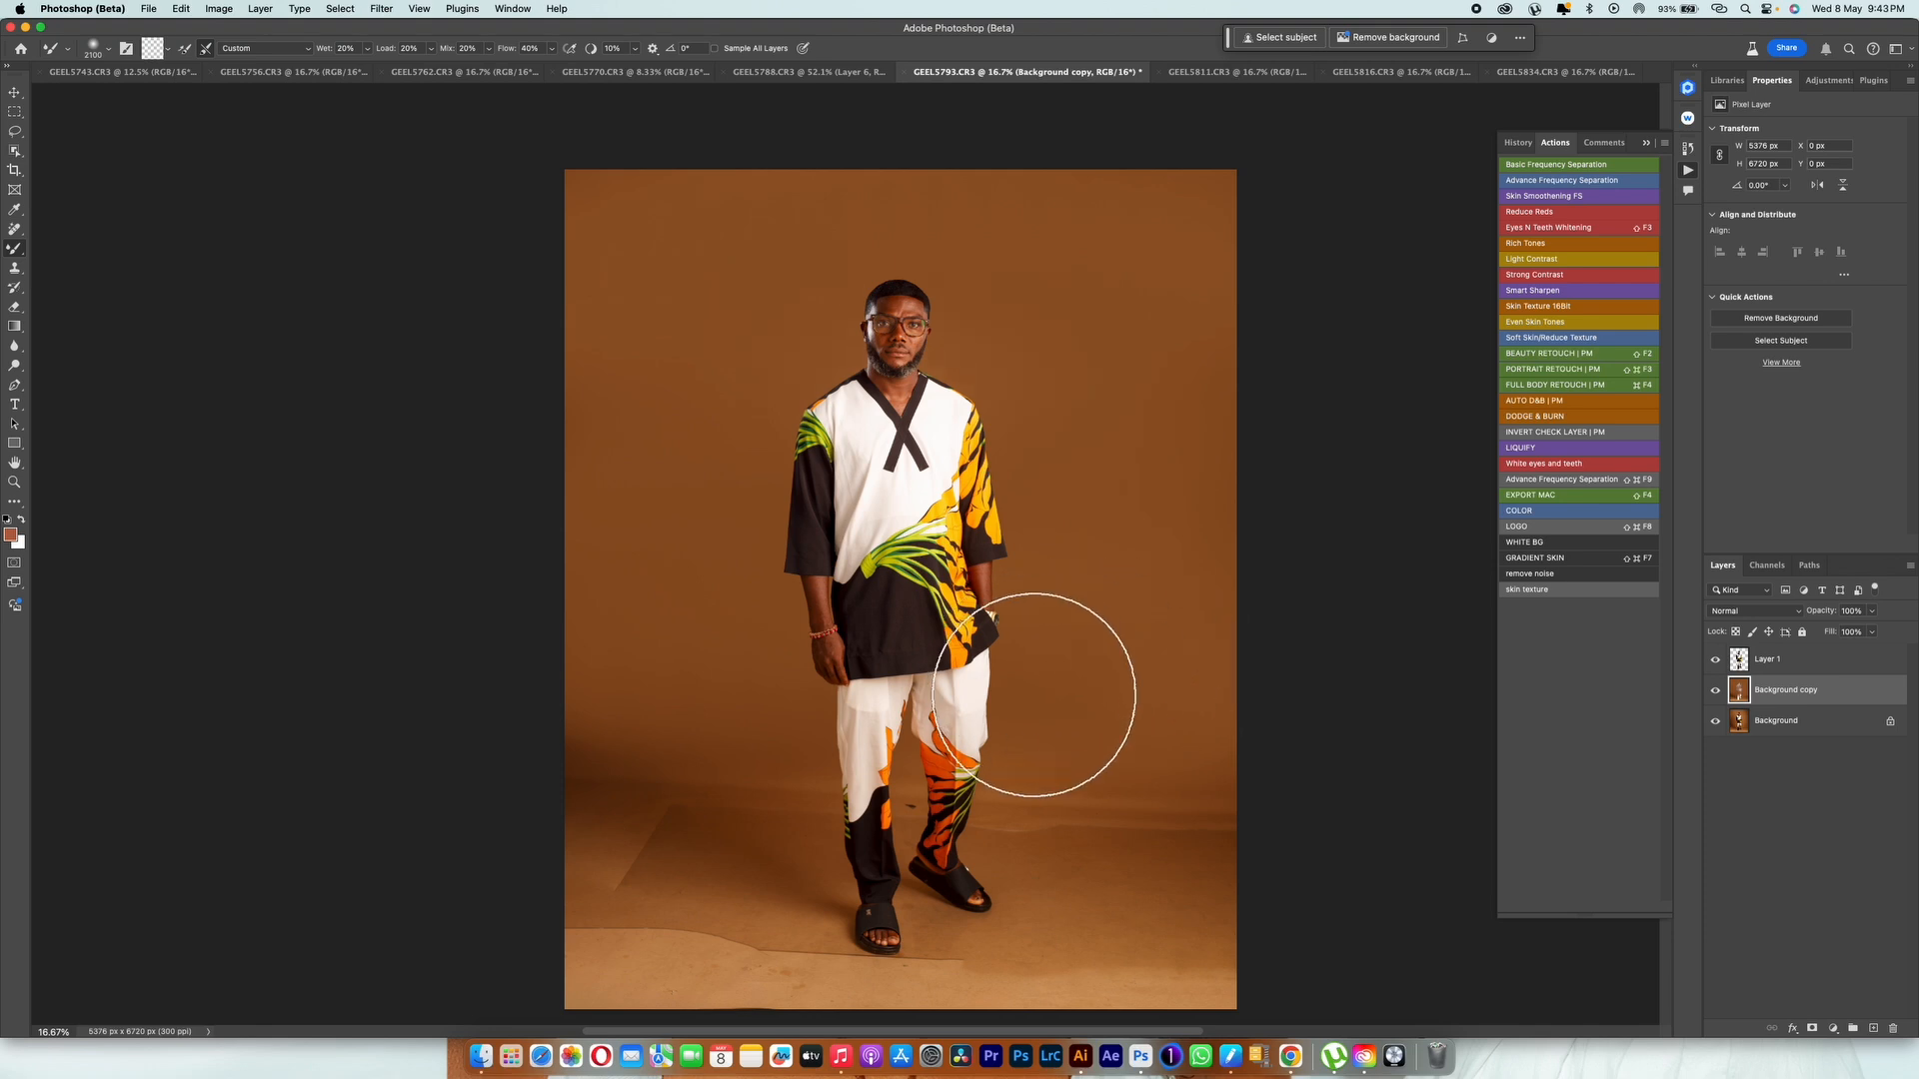
# Step: Smooth the lower backdrop around the man's legs with the Mixer Brush, reducing its size
pyautogui.press('[')
pyautogui.press('[')
pyautogui.press('[')
pyautogui.press('[')
pyautogui.press('[')
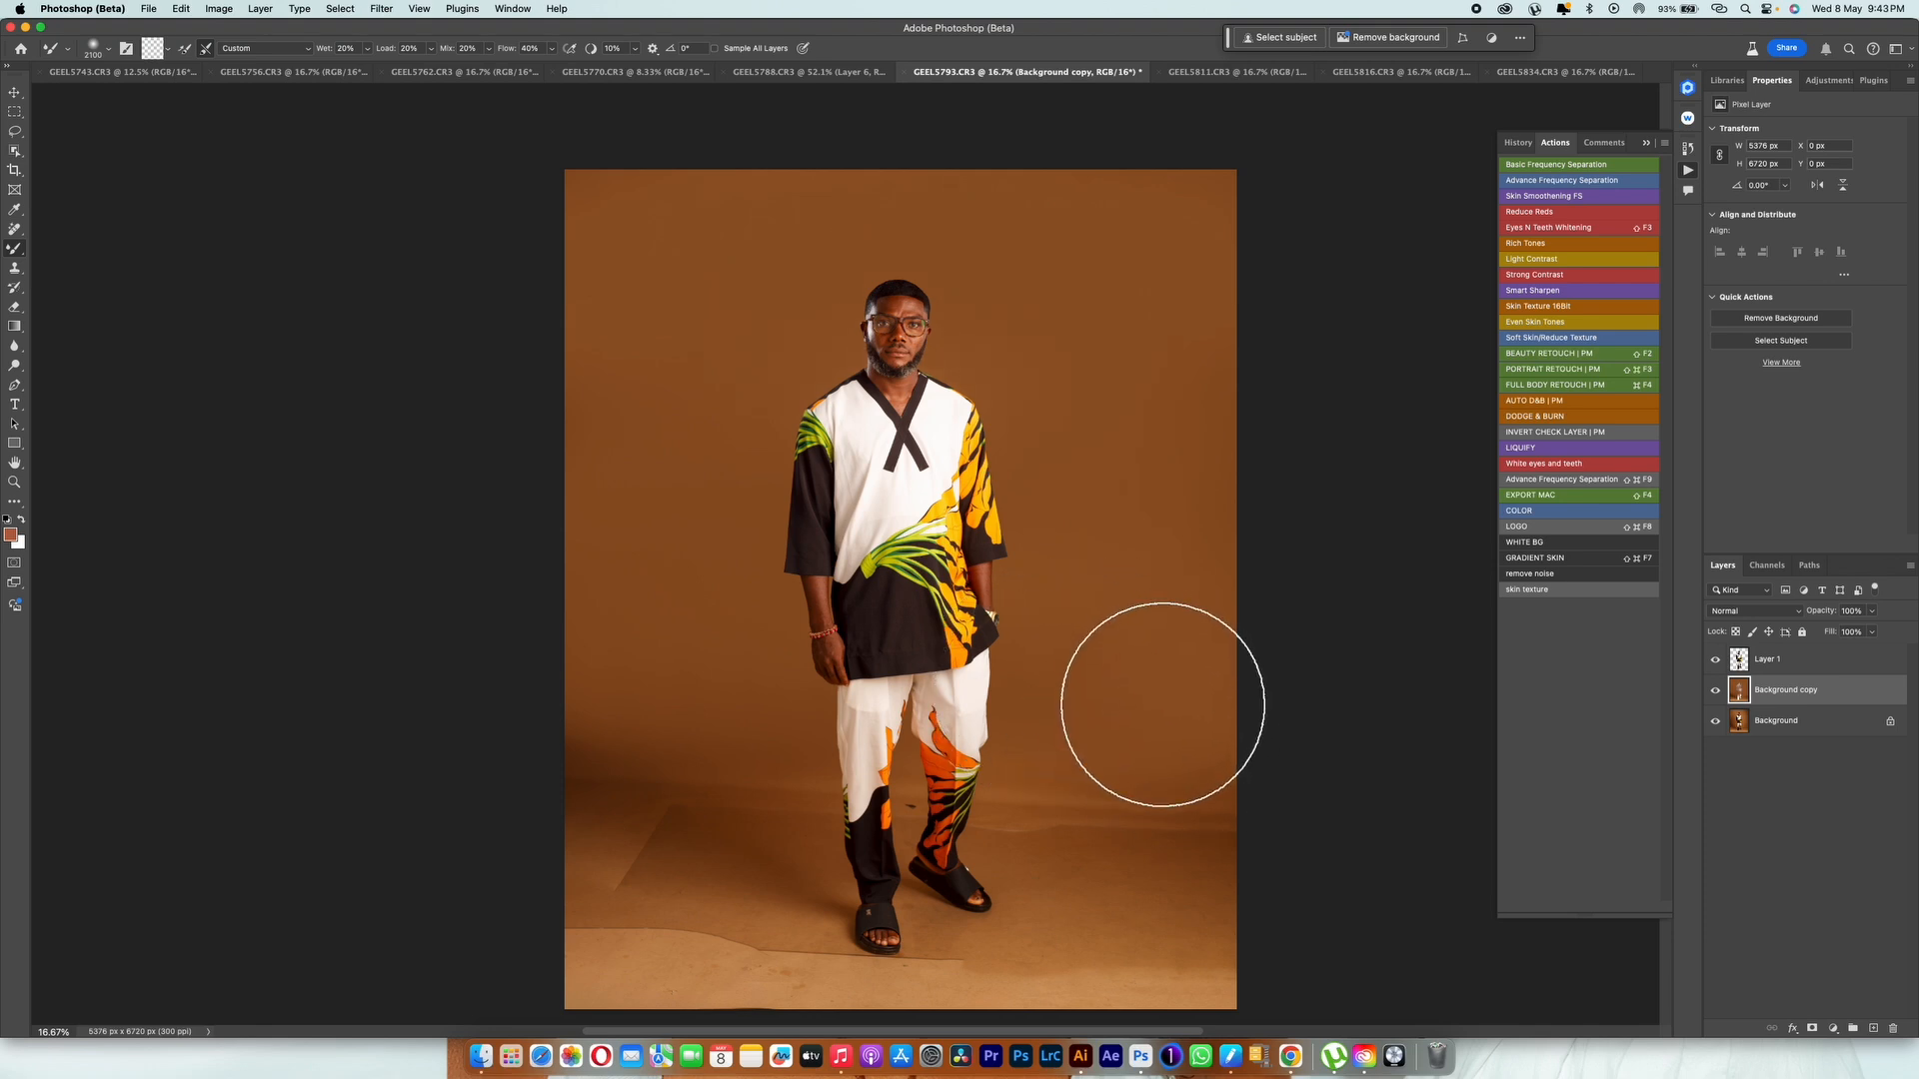
pyautogui.press('[')
pyautogui.press('[')
pyautogui.press('[')
pyautogui.press('[')
pyautogui.press('[')
pyautogui.press('[')
pyautogui.press('[')
pyautogui.press('[')
pyautogui.press('[')
pyautogui.press('[')
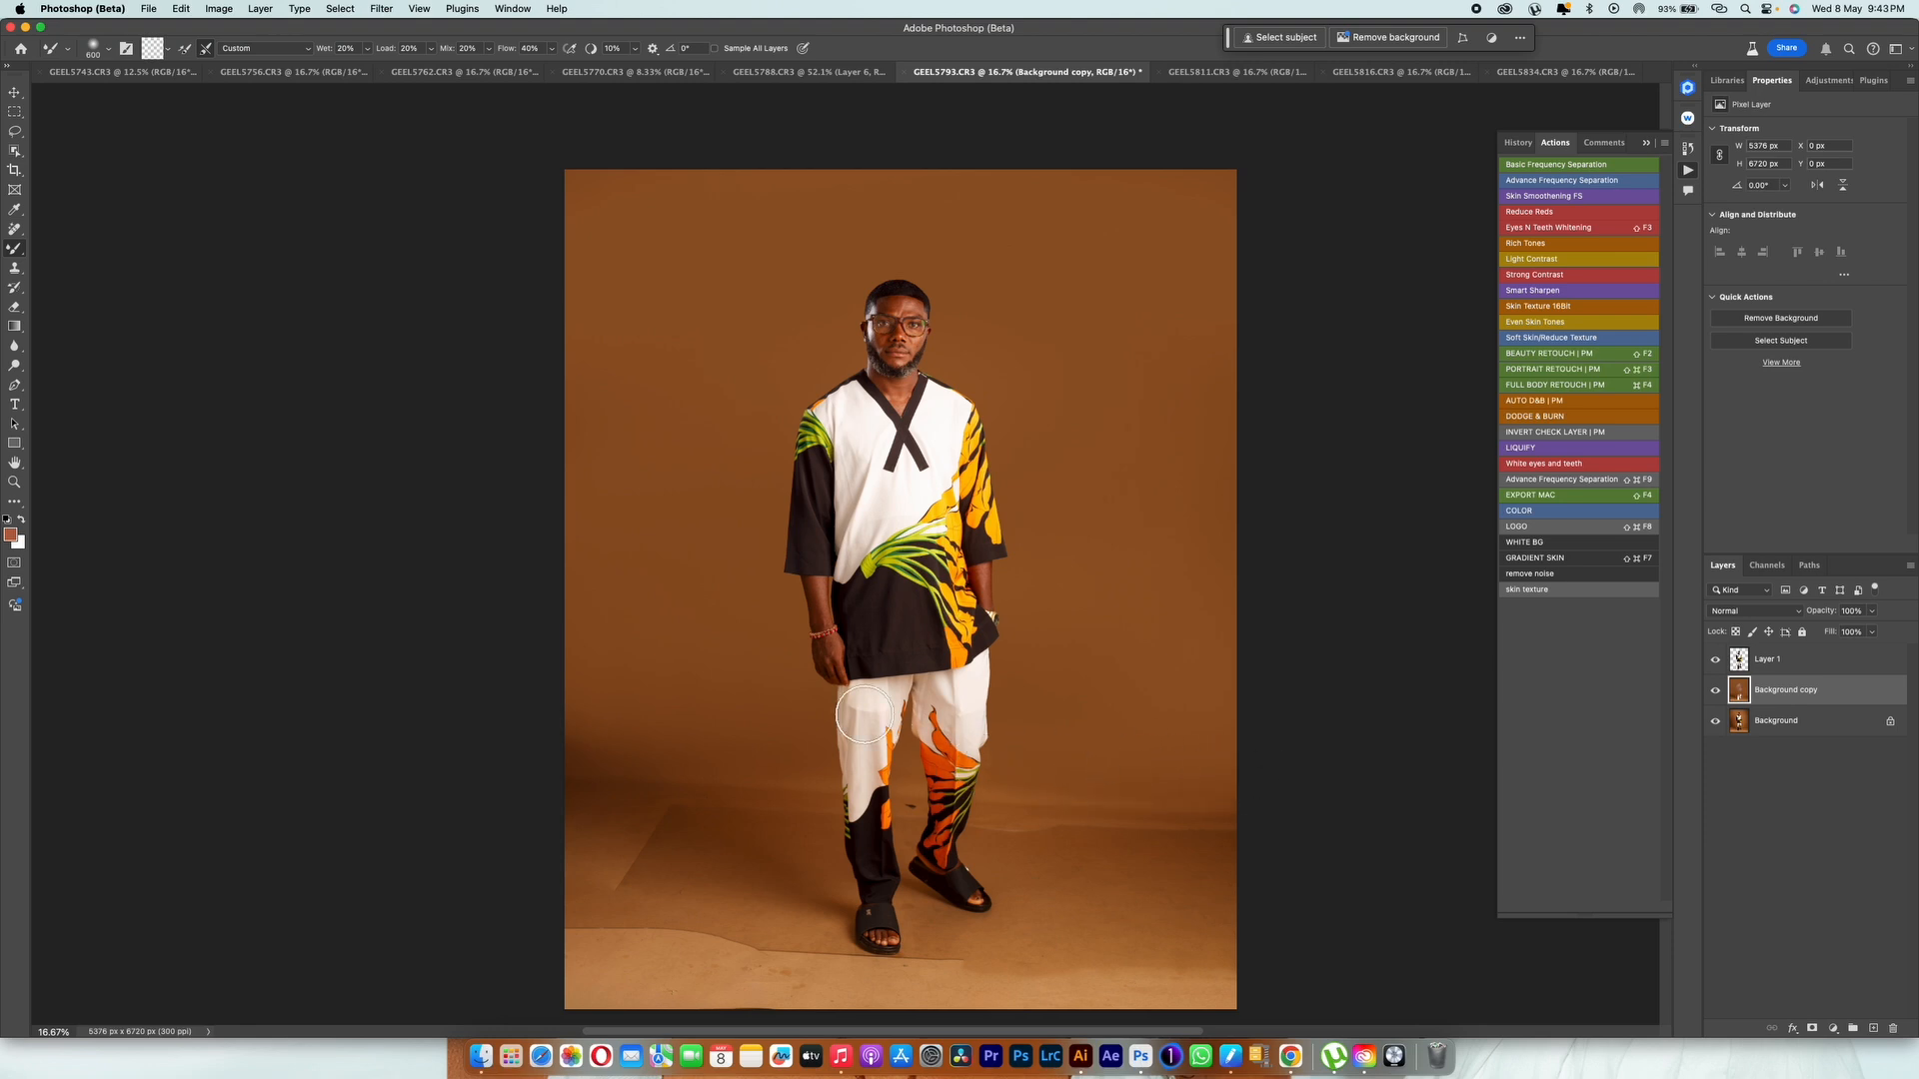
# Step: Blend the crease where the backdrop meets the floor beside the man's lower legs, adjusting the Mixer Brush size to fit
pyautogui.press(']')
pyautogui.press(']')
pyautogui.press('[')
pyautogui.press('[')
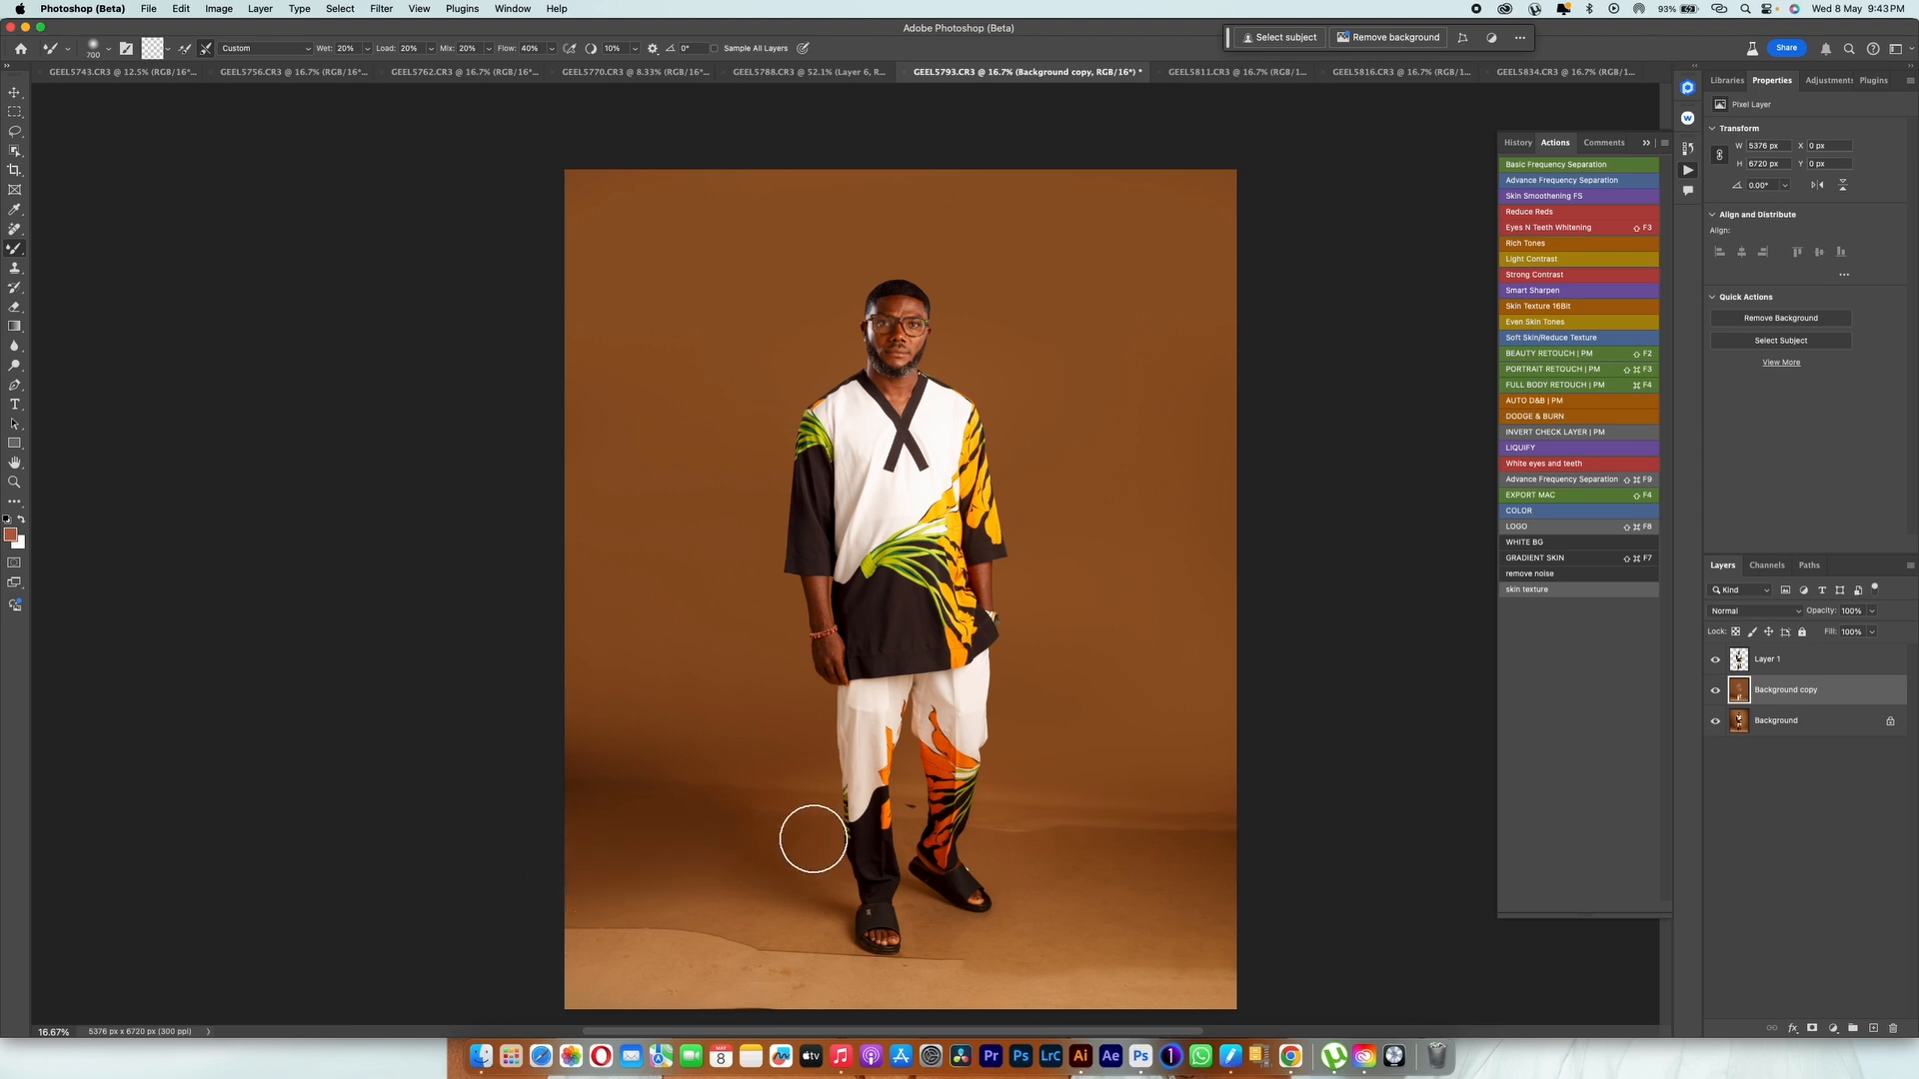
pyautogui.press(']')
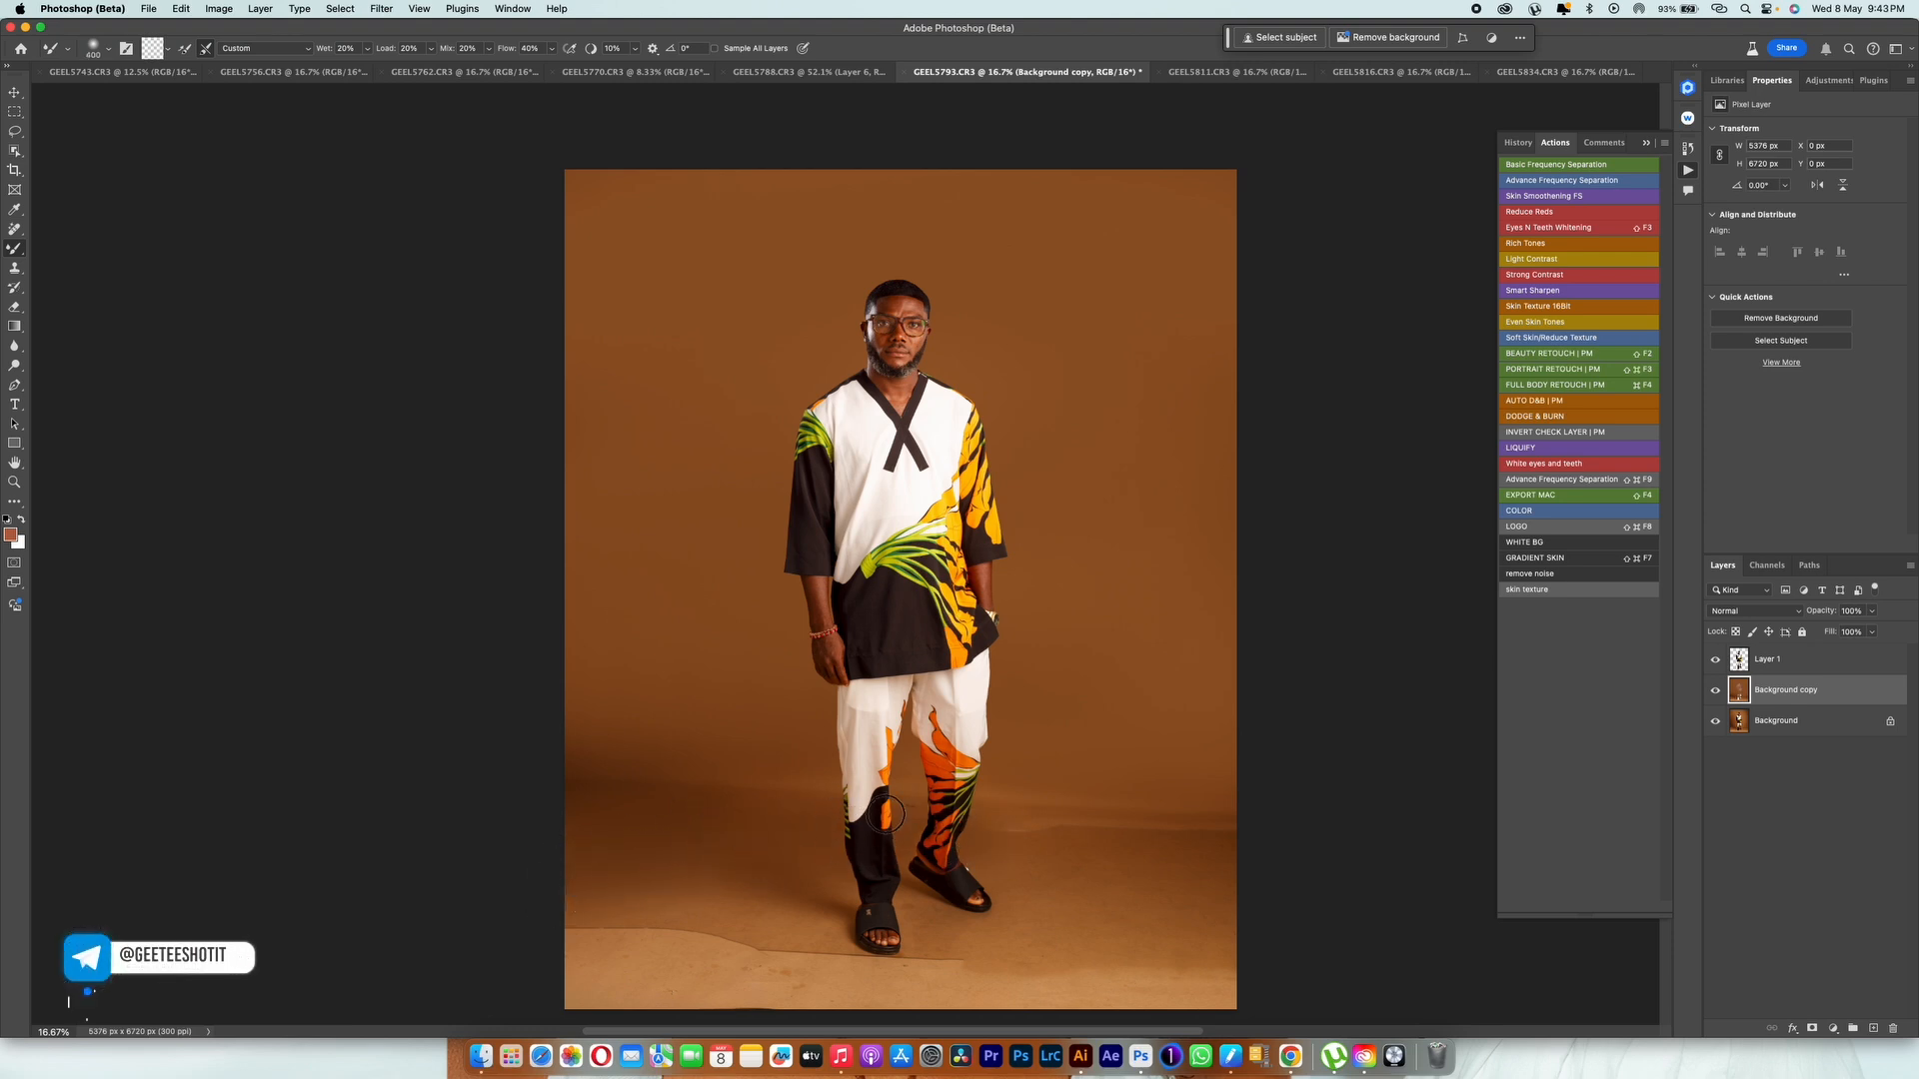
# Step: Blend away the folds and marks between the trouser legs and across the mid-floor on both sides with a smaller Mixer Brush
pyautogui.press('[')
pyautogui.press('[')
pyautogui.press('[')
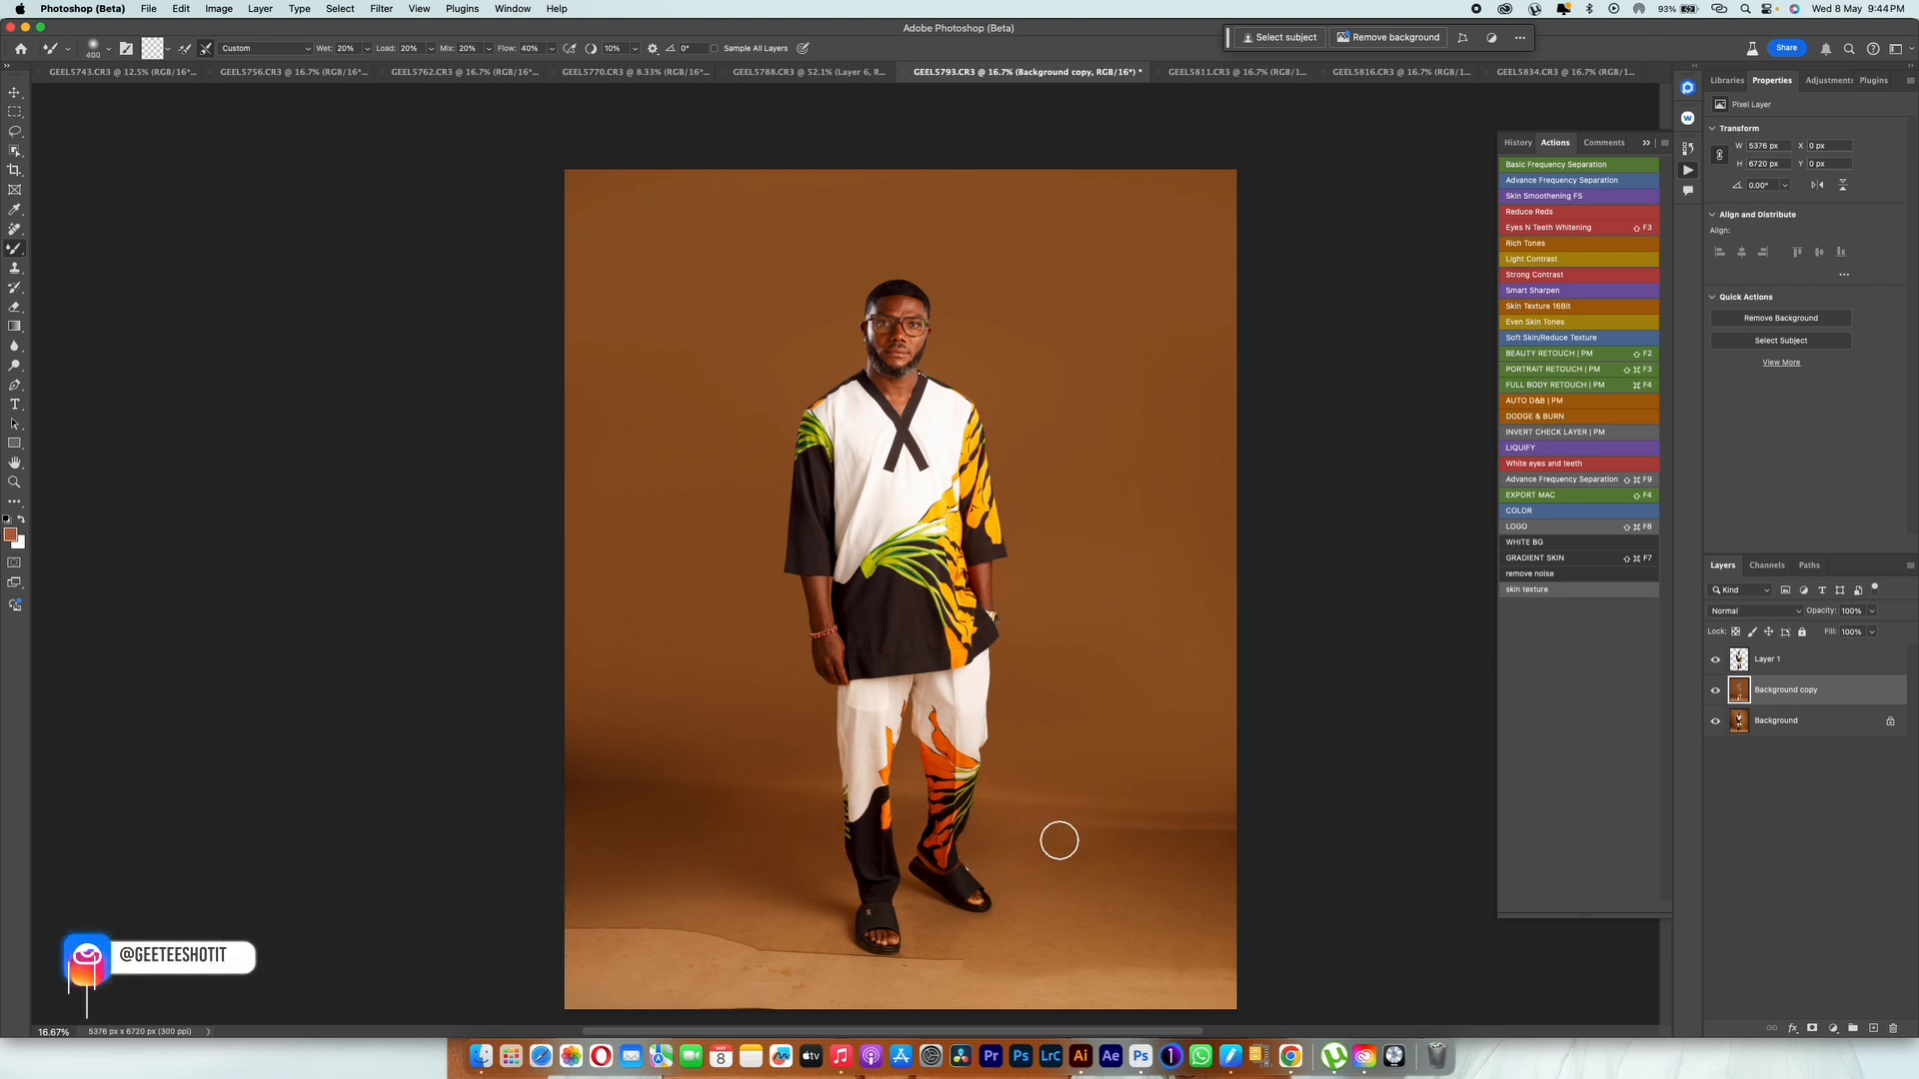
pyautogui.press(']')
pyautogui.press(']')
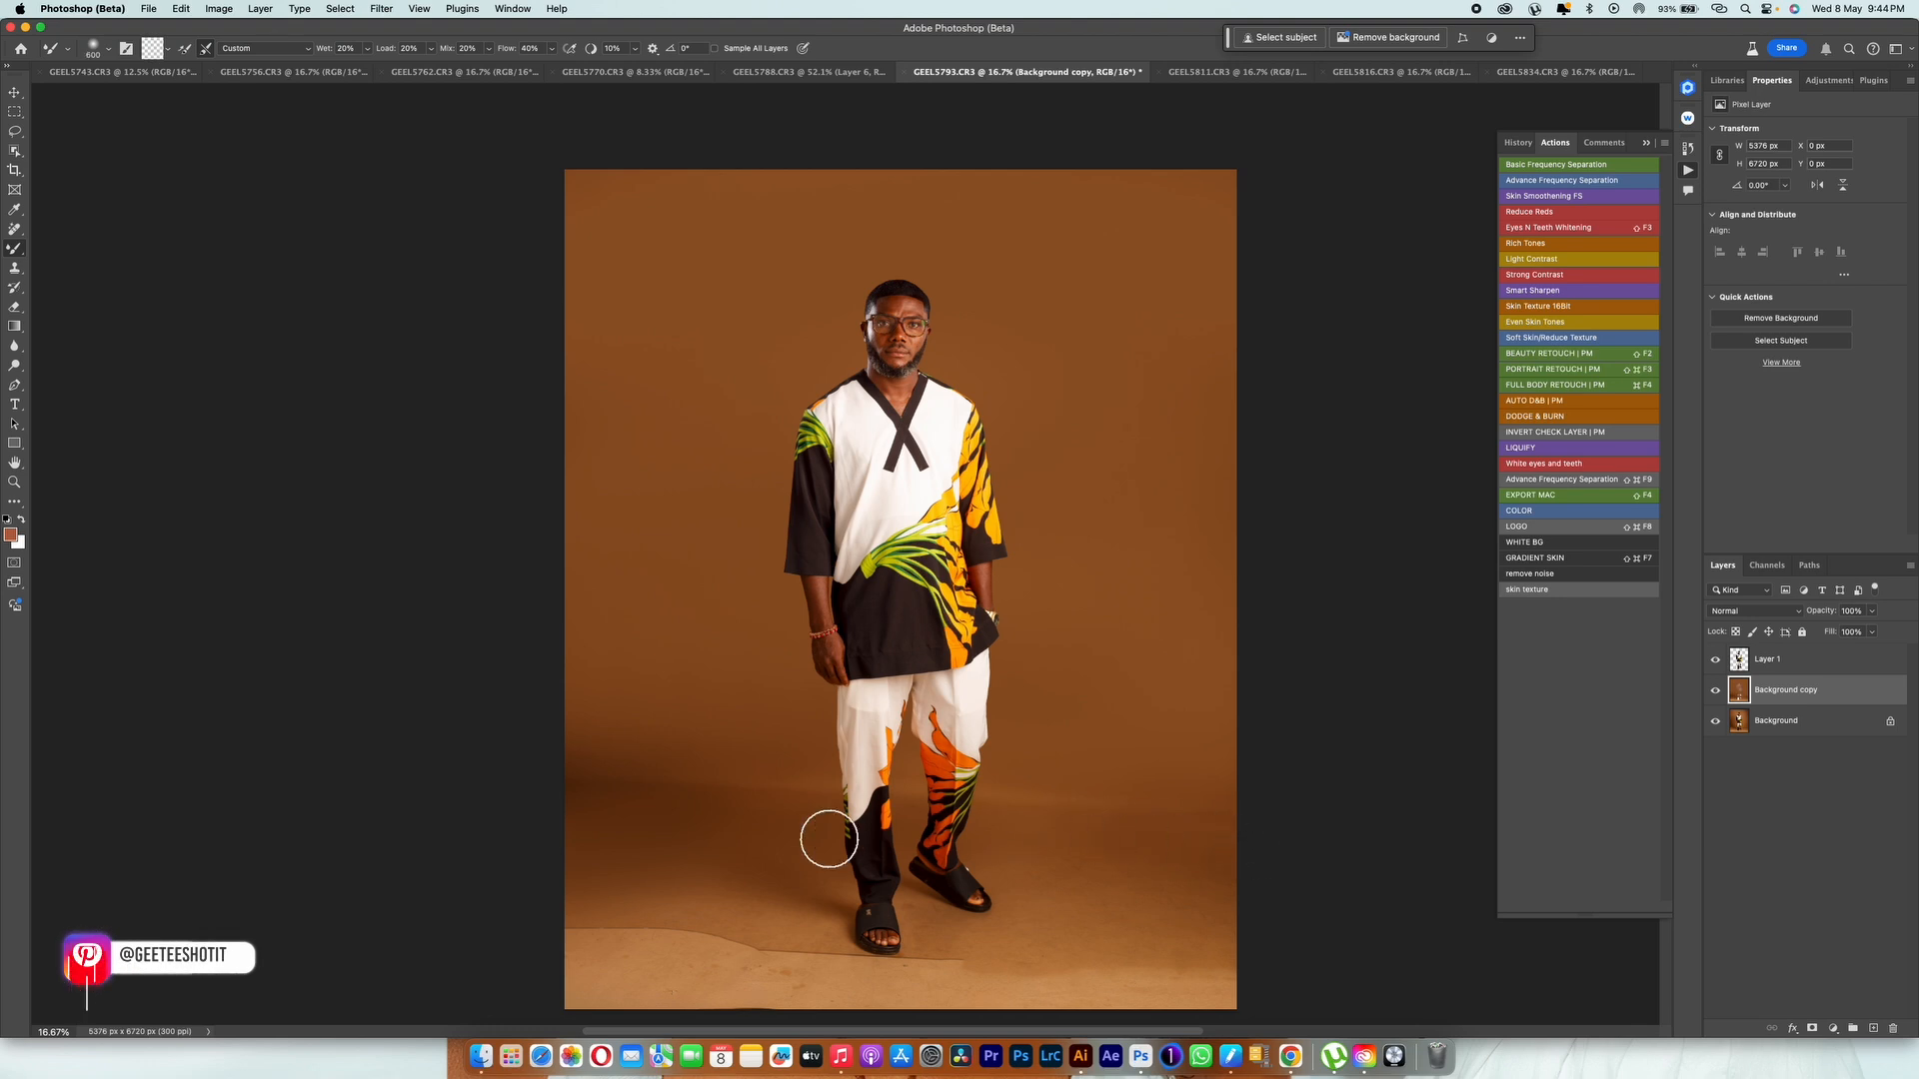
pyautogui.press(']')
pyautogui.press(']')
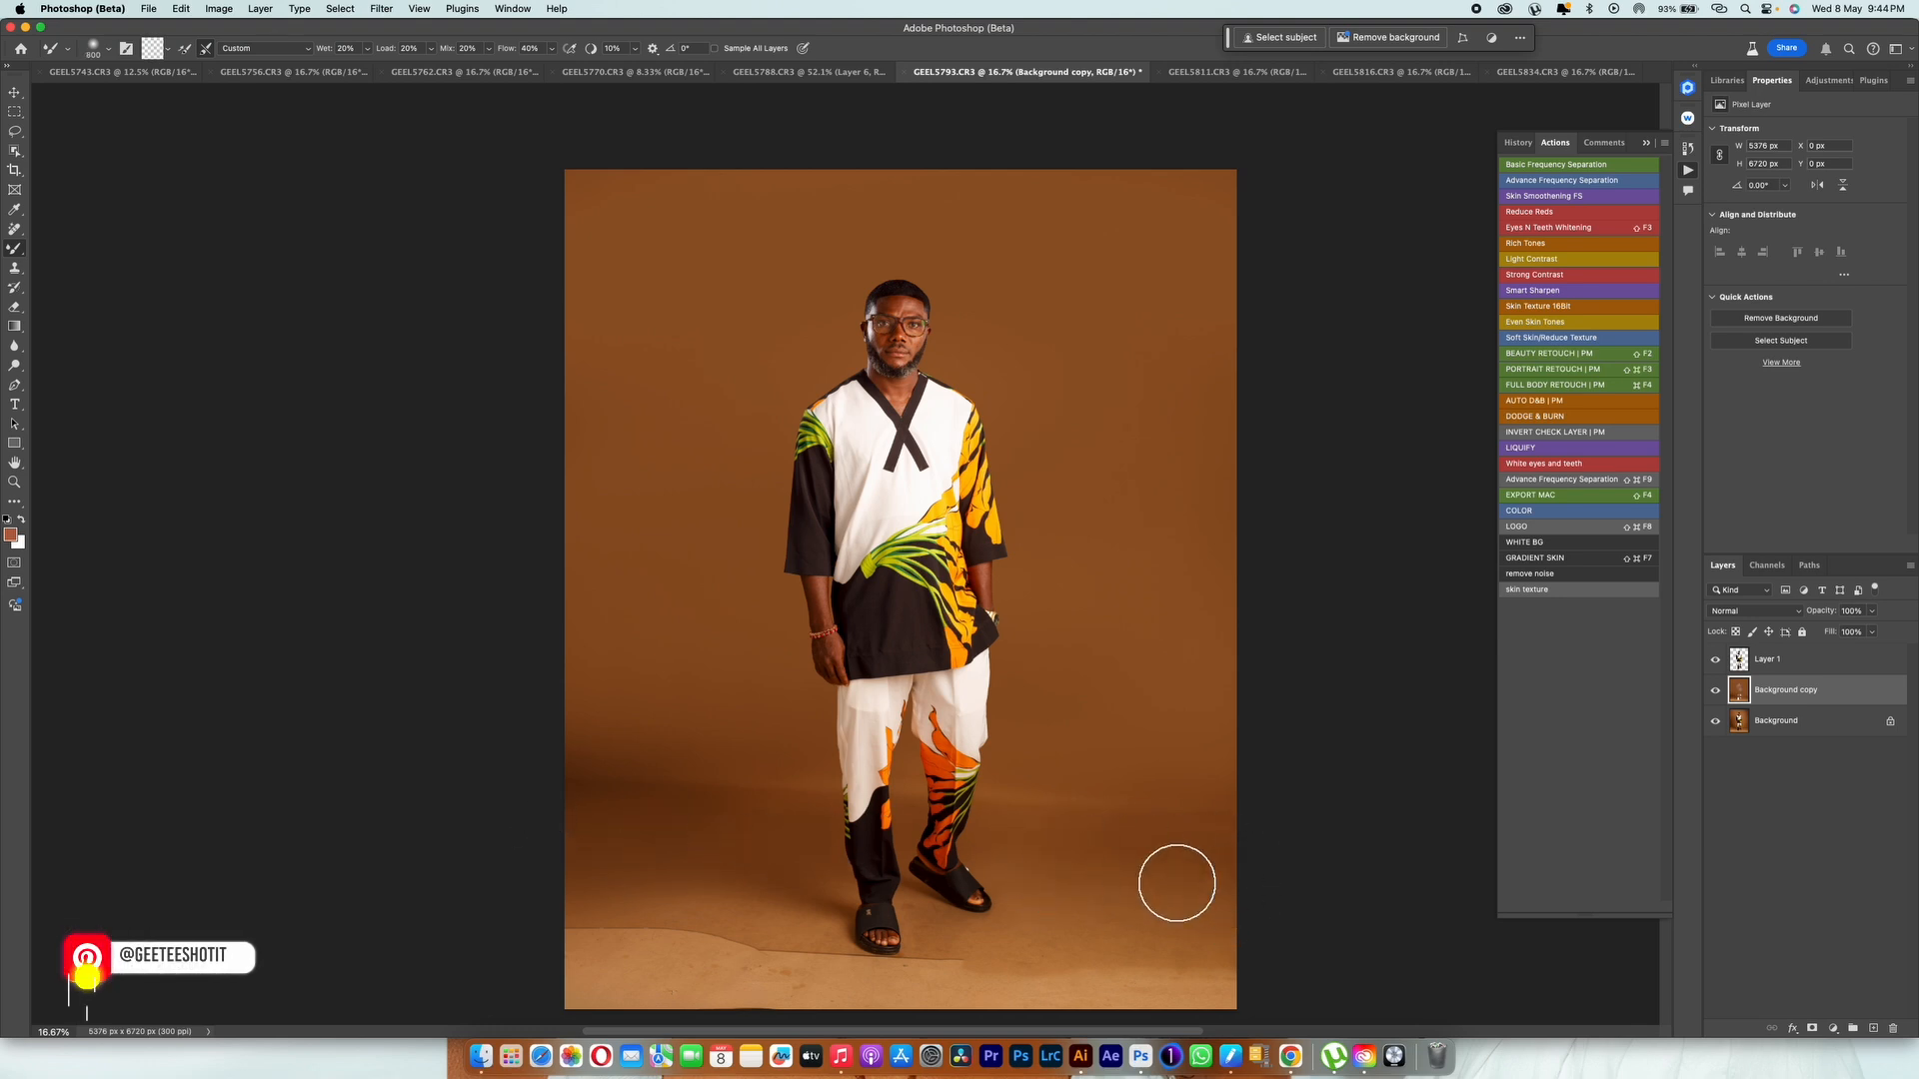
# Step: Blend away the paper seam along the front of the floor, from near the sandals to the image's edge
pyautogui.press('[')
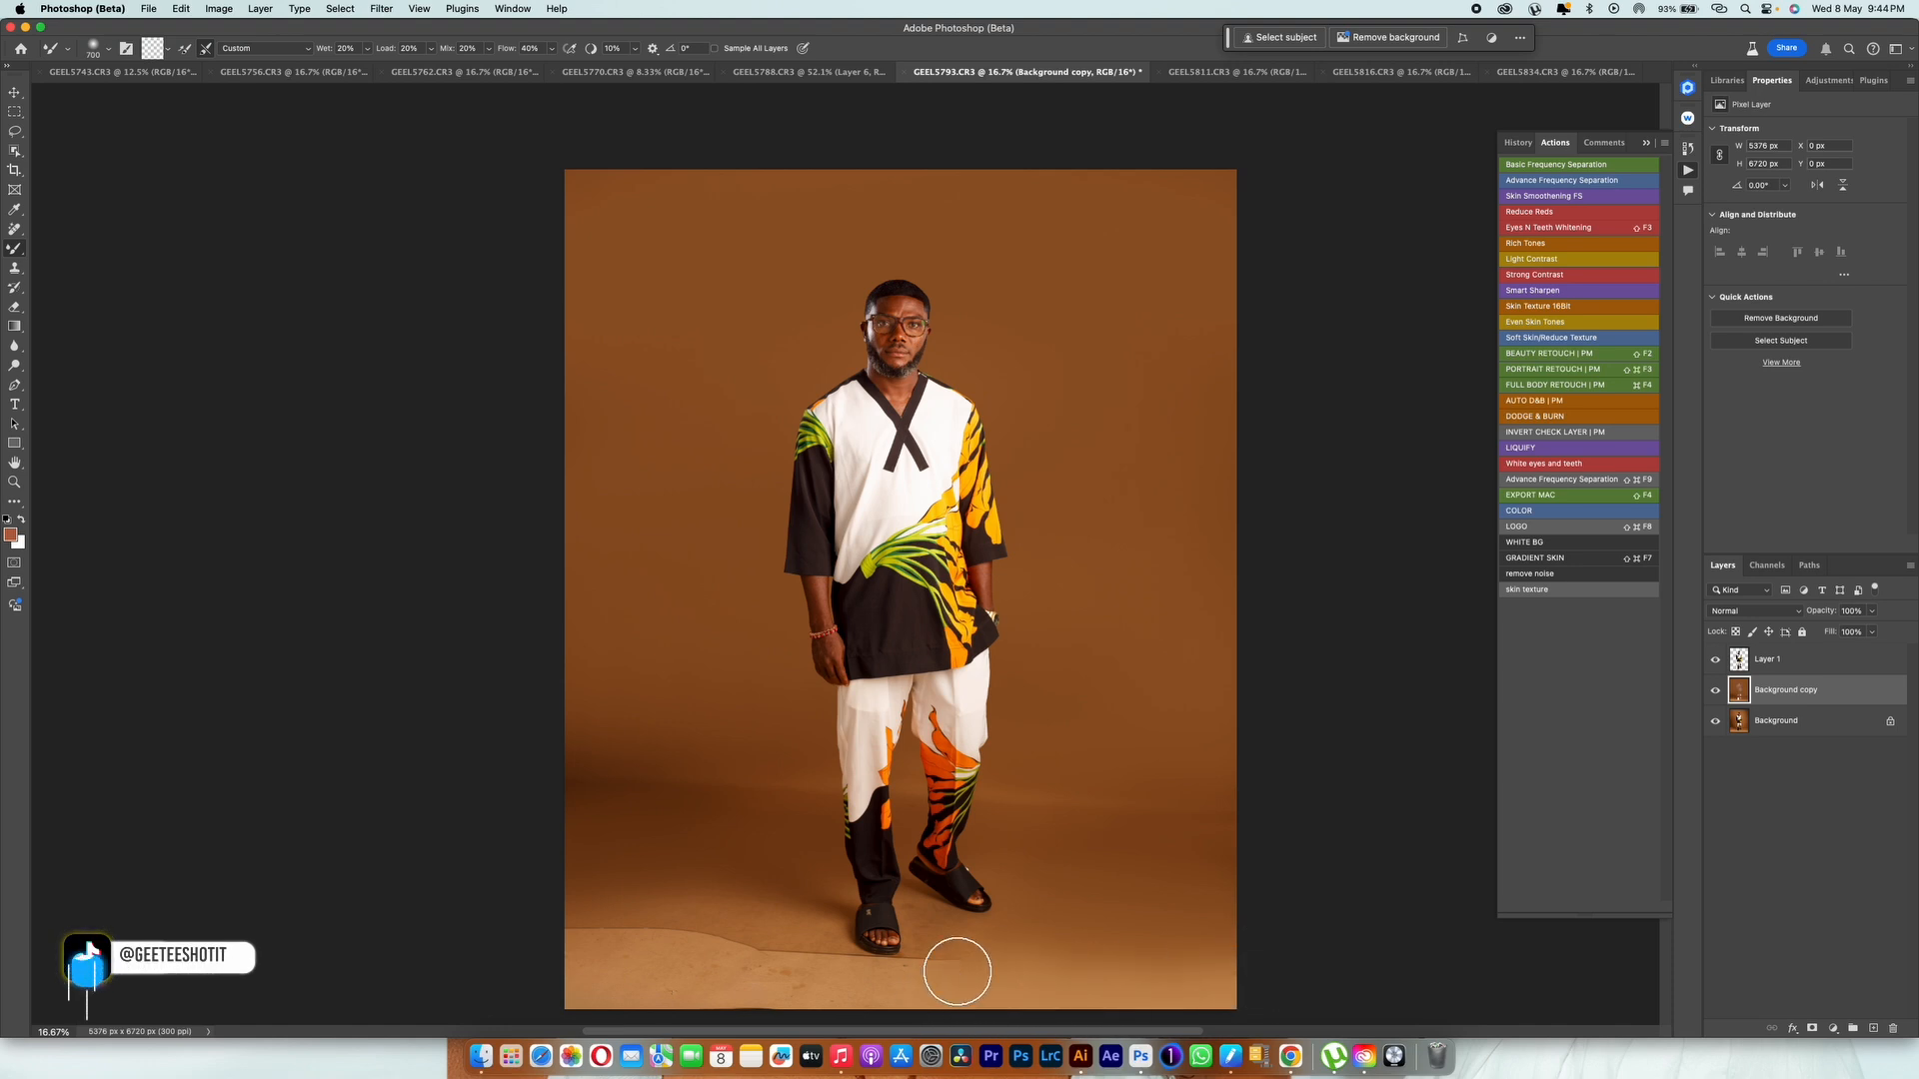
pyautogui.press('[')
pyautogui.press('[')
pyautogui.press('[')
pyautogui.press('[')
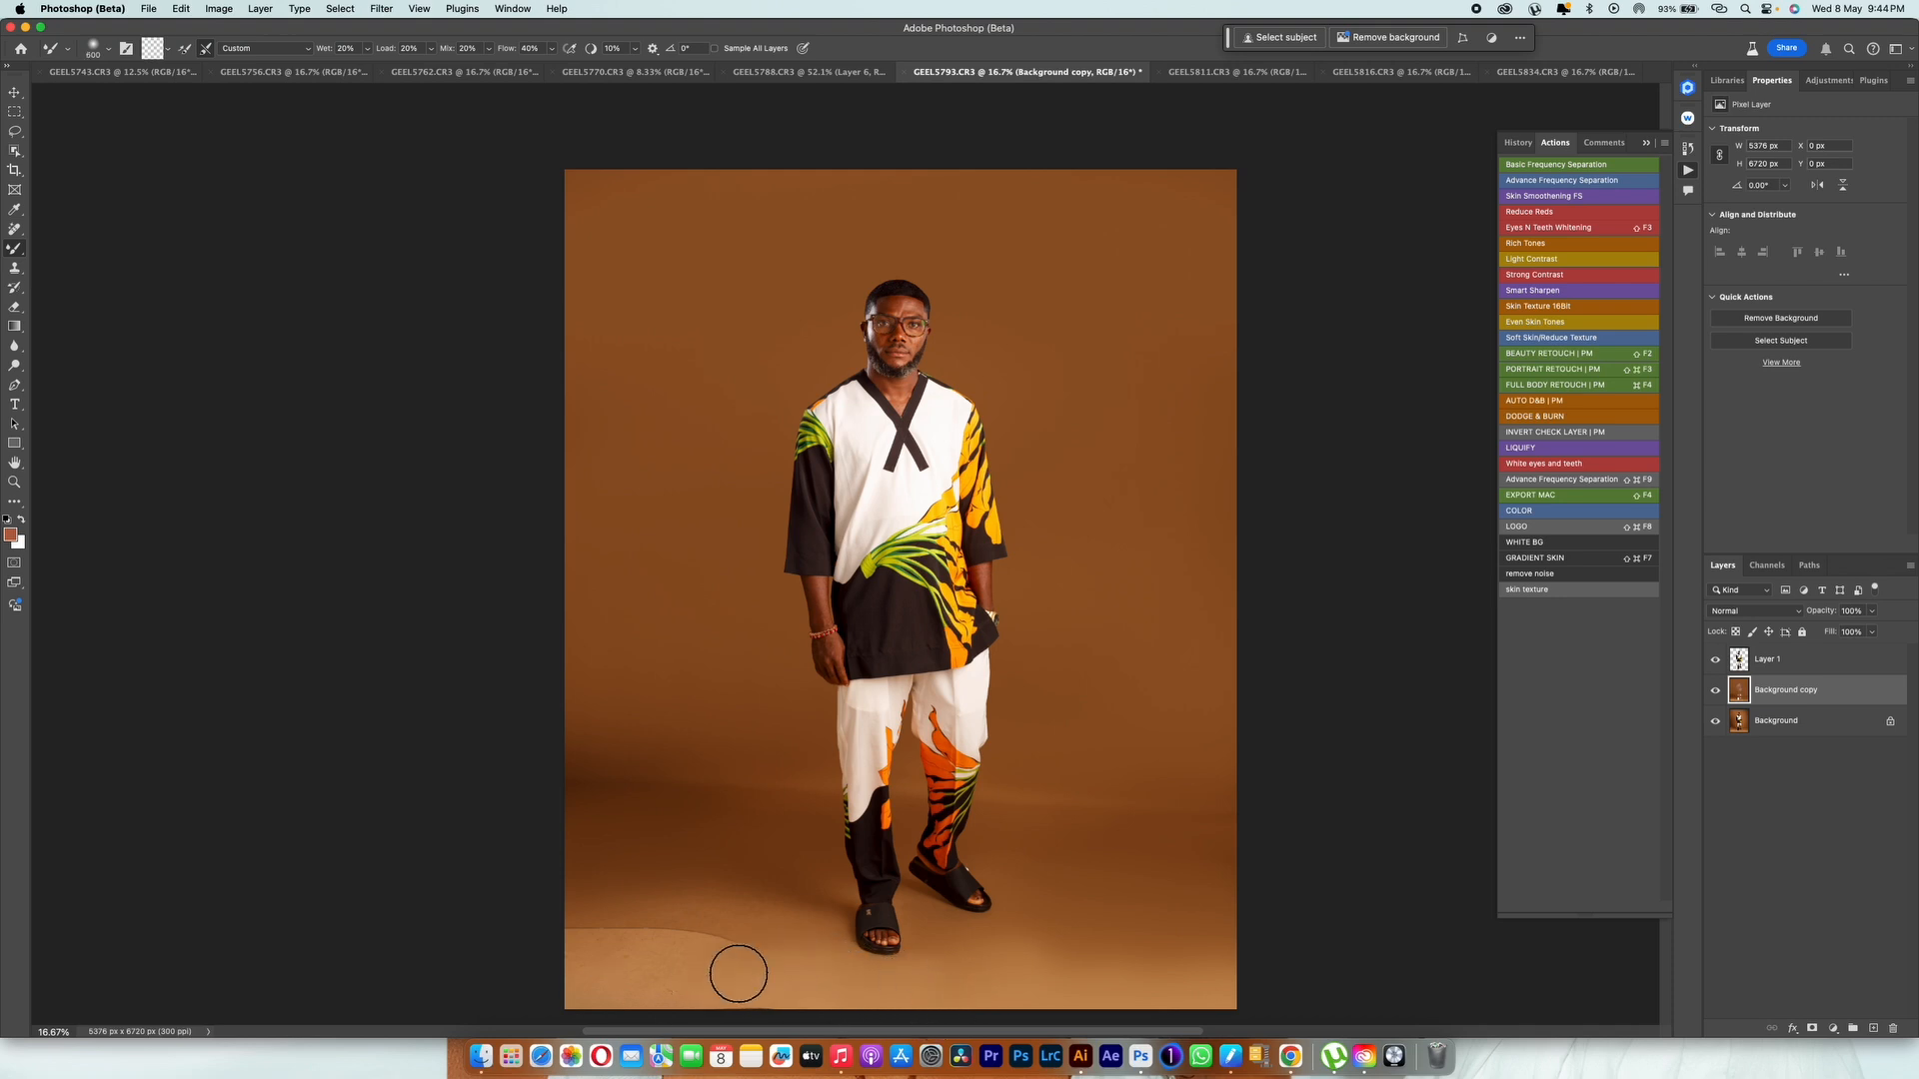
pyautogui.press(']')
pyautogui.moveTo(783, 919)
pyautogui.mouseDown()
pyautogui.moveTo(629, 969)
pyautogui.moveTo(739, 941)
pyautogui.moveTo(513, 950)
pyautogui.mouseUp()
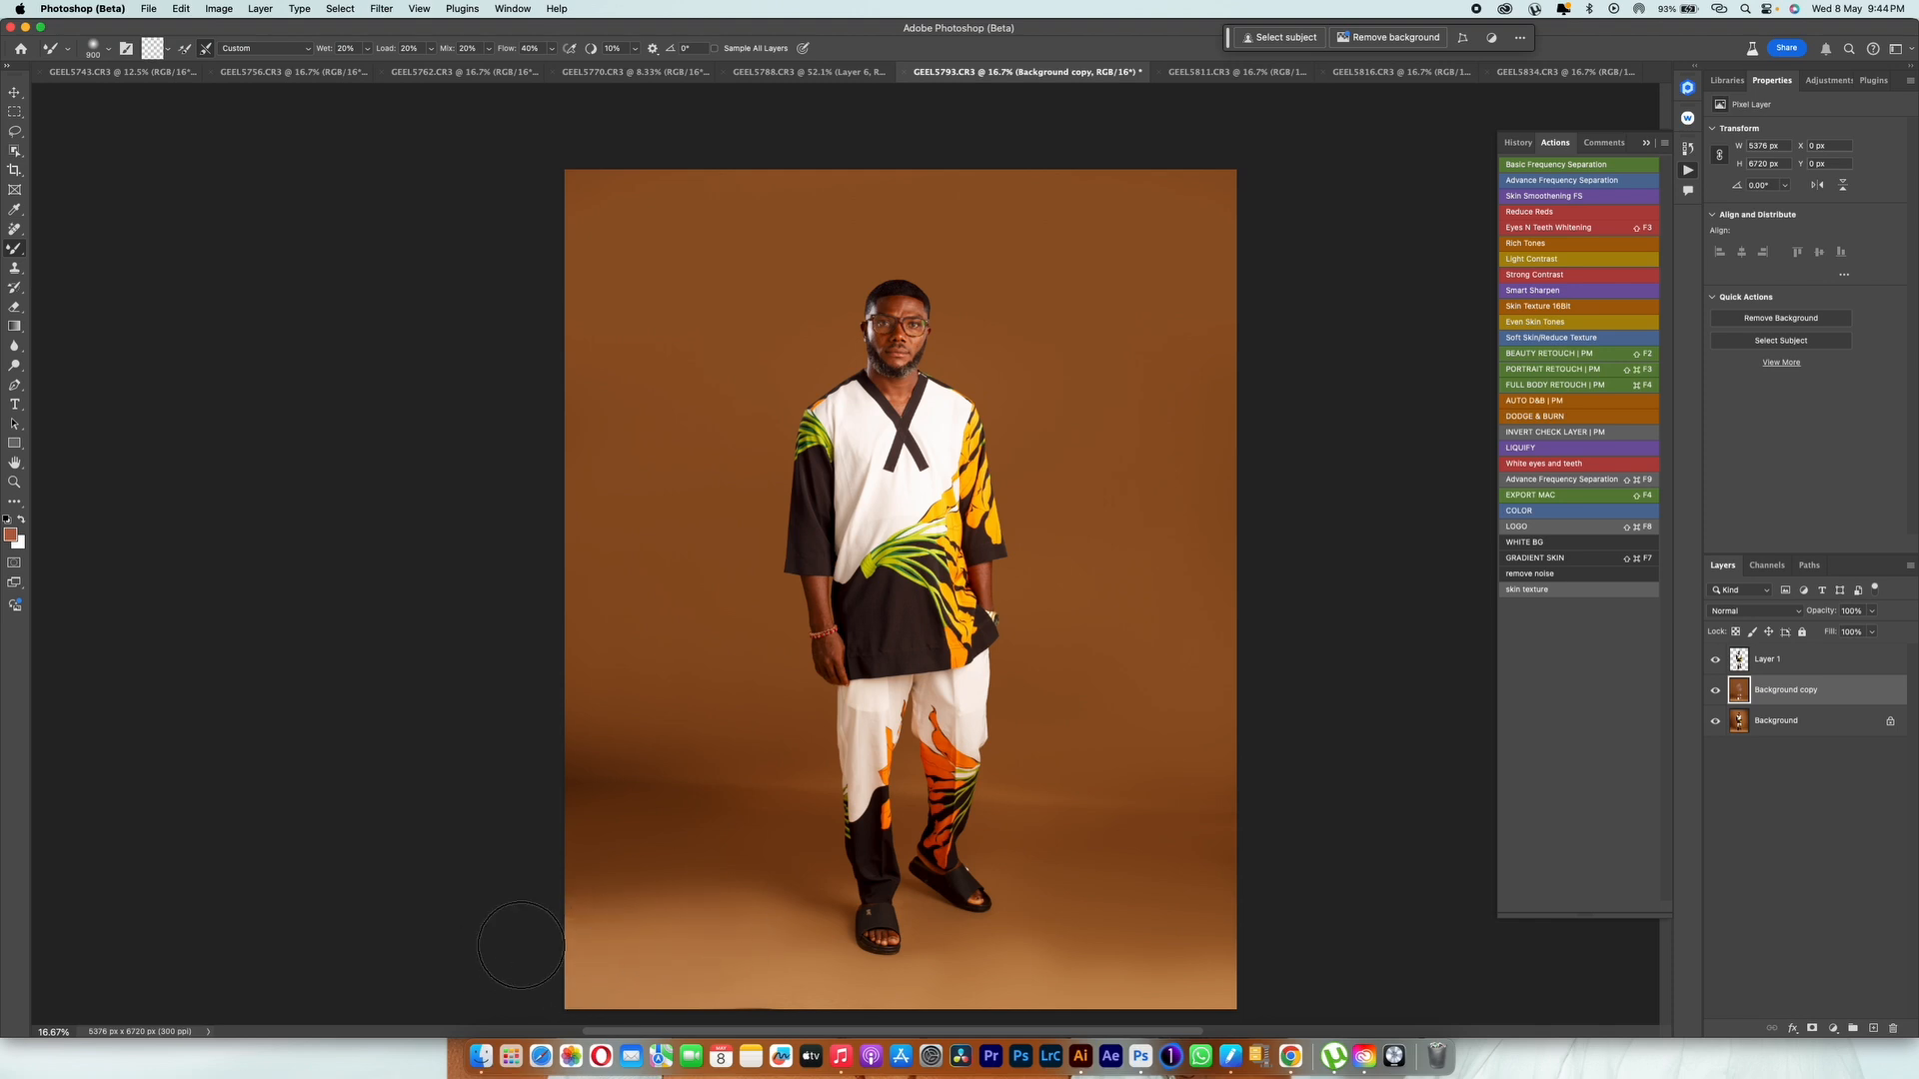
# Step: Even out the remaining tones around the sandals, floor and backdrop edges, varying the Mixer Brush size up to 1800
pyautogui.press('[')
pyautogui.press('[')
pyautogui.press('[')
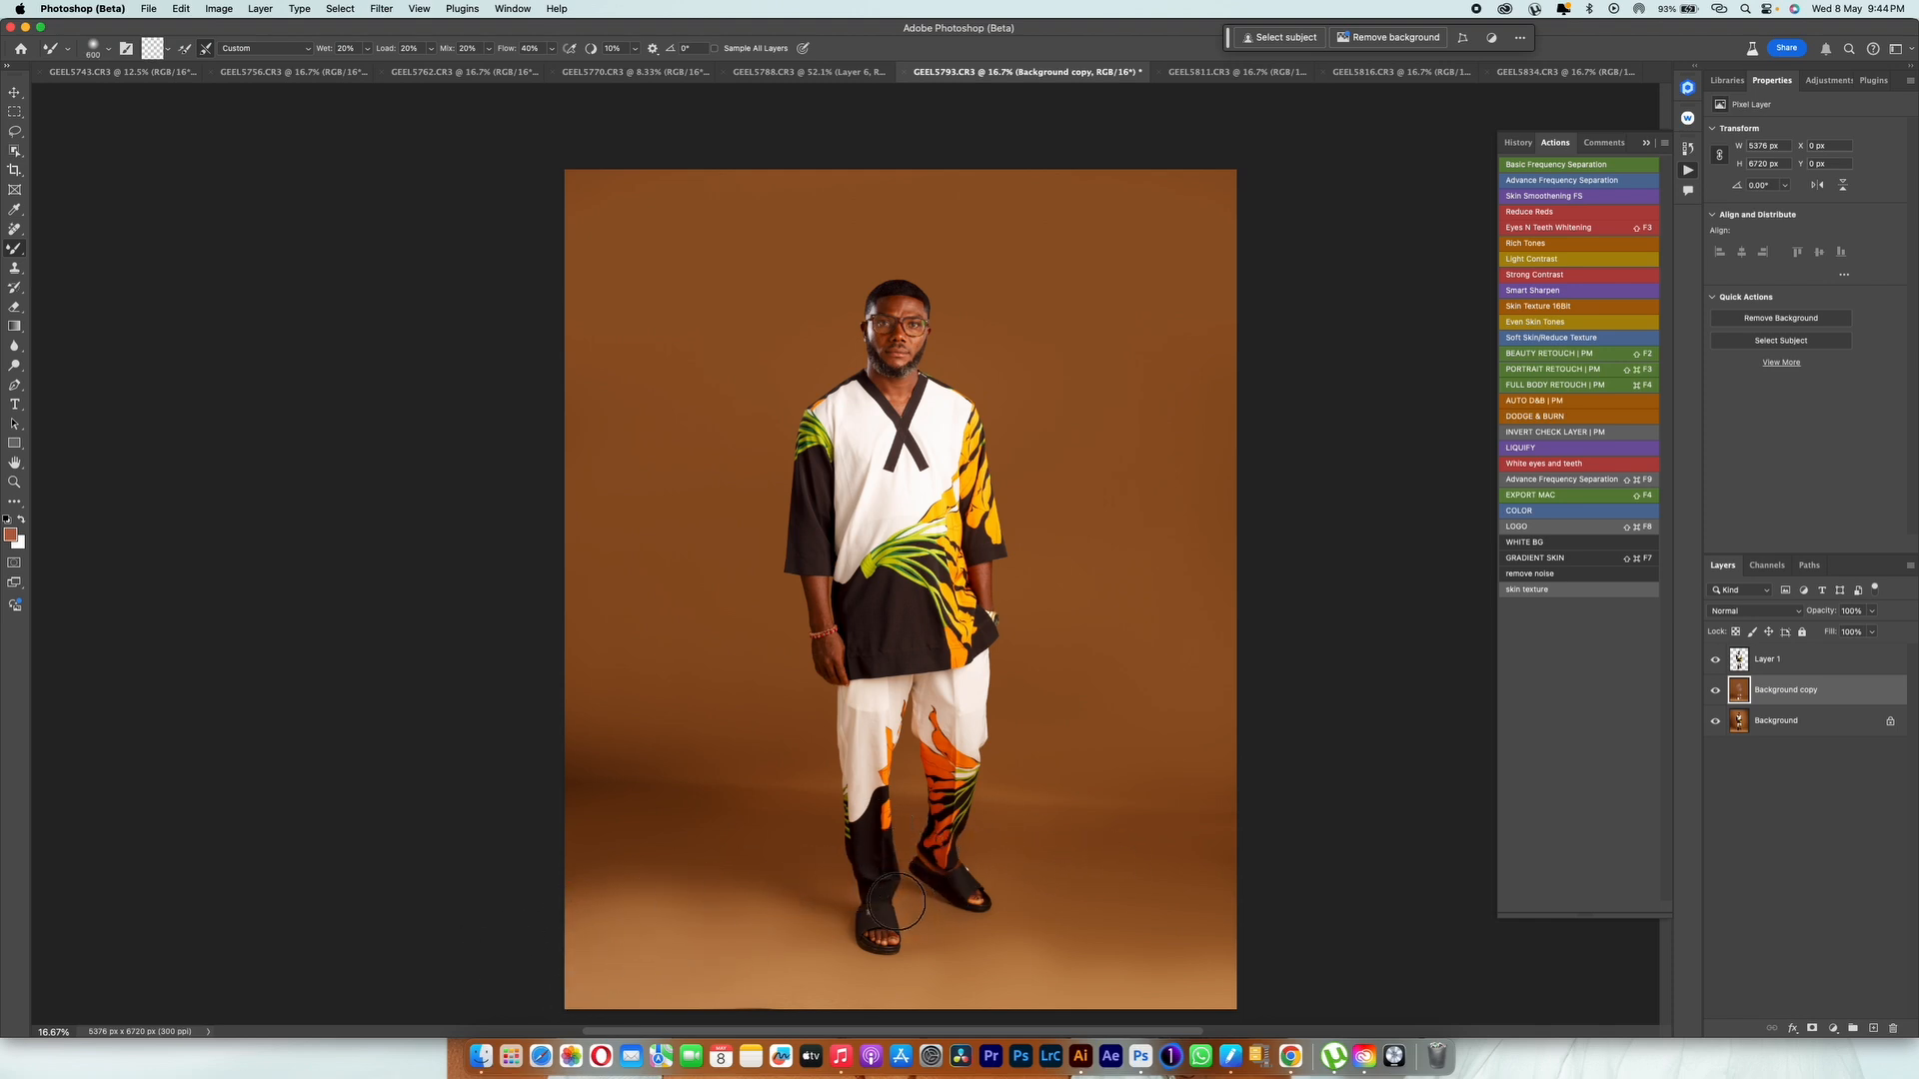
pyautogui.press(']')
pyautogui.press(']')
pyautogui.press(']')
pyautogui.press(']')
pyautogui.press(']')
pyautogui.press(']')
pyautogui.press('[')
pyautogui.press('[')
pyautogui.press('[')
pyautogui.press(']')
pyautogui.press(']')
pyautogui.press(']')
pyautogui.press(']')
pyautogui.press(']')
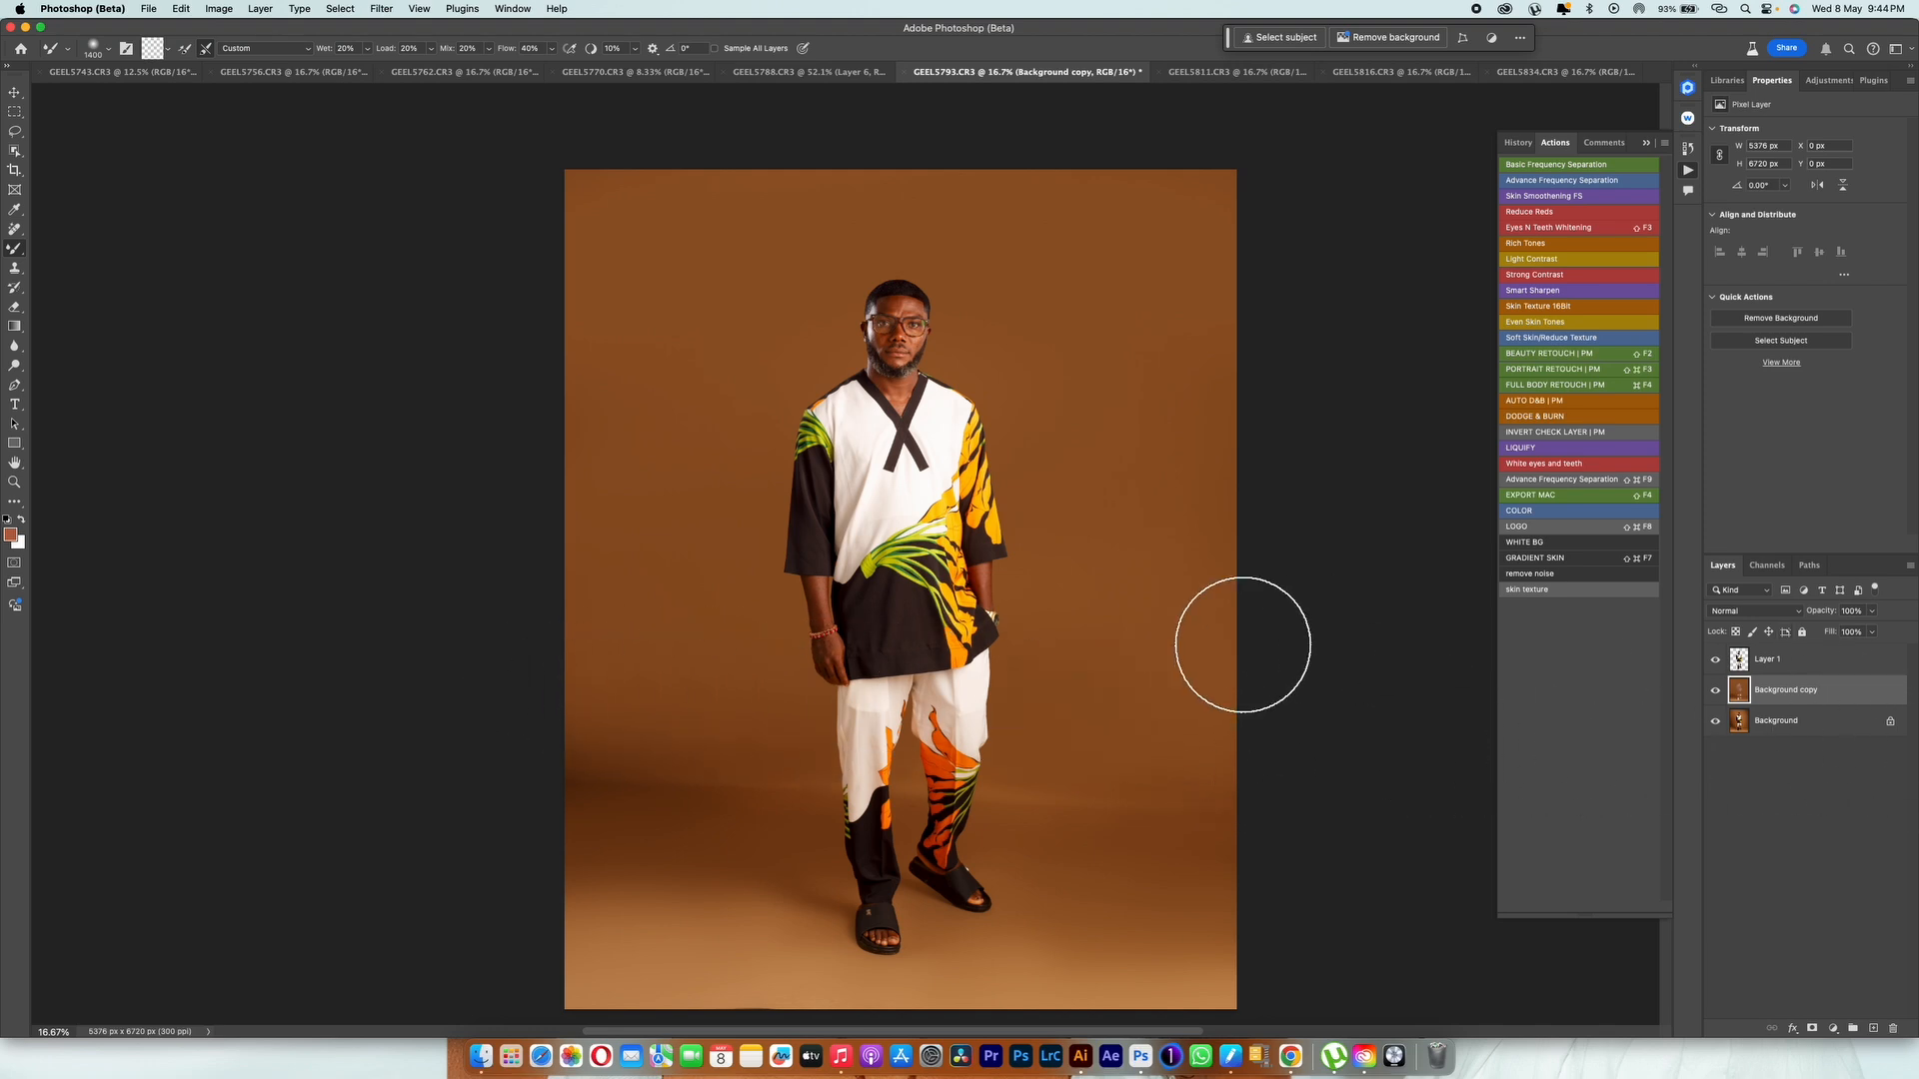
# Step: Straighten the image with the Crop tool along the line where the backdrop meets the floor
pyautogui.press('c')
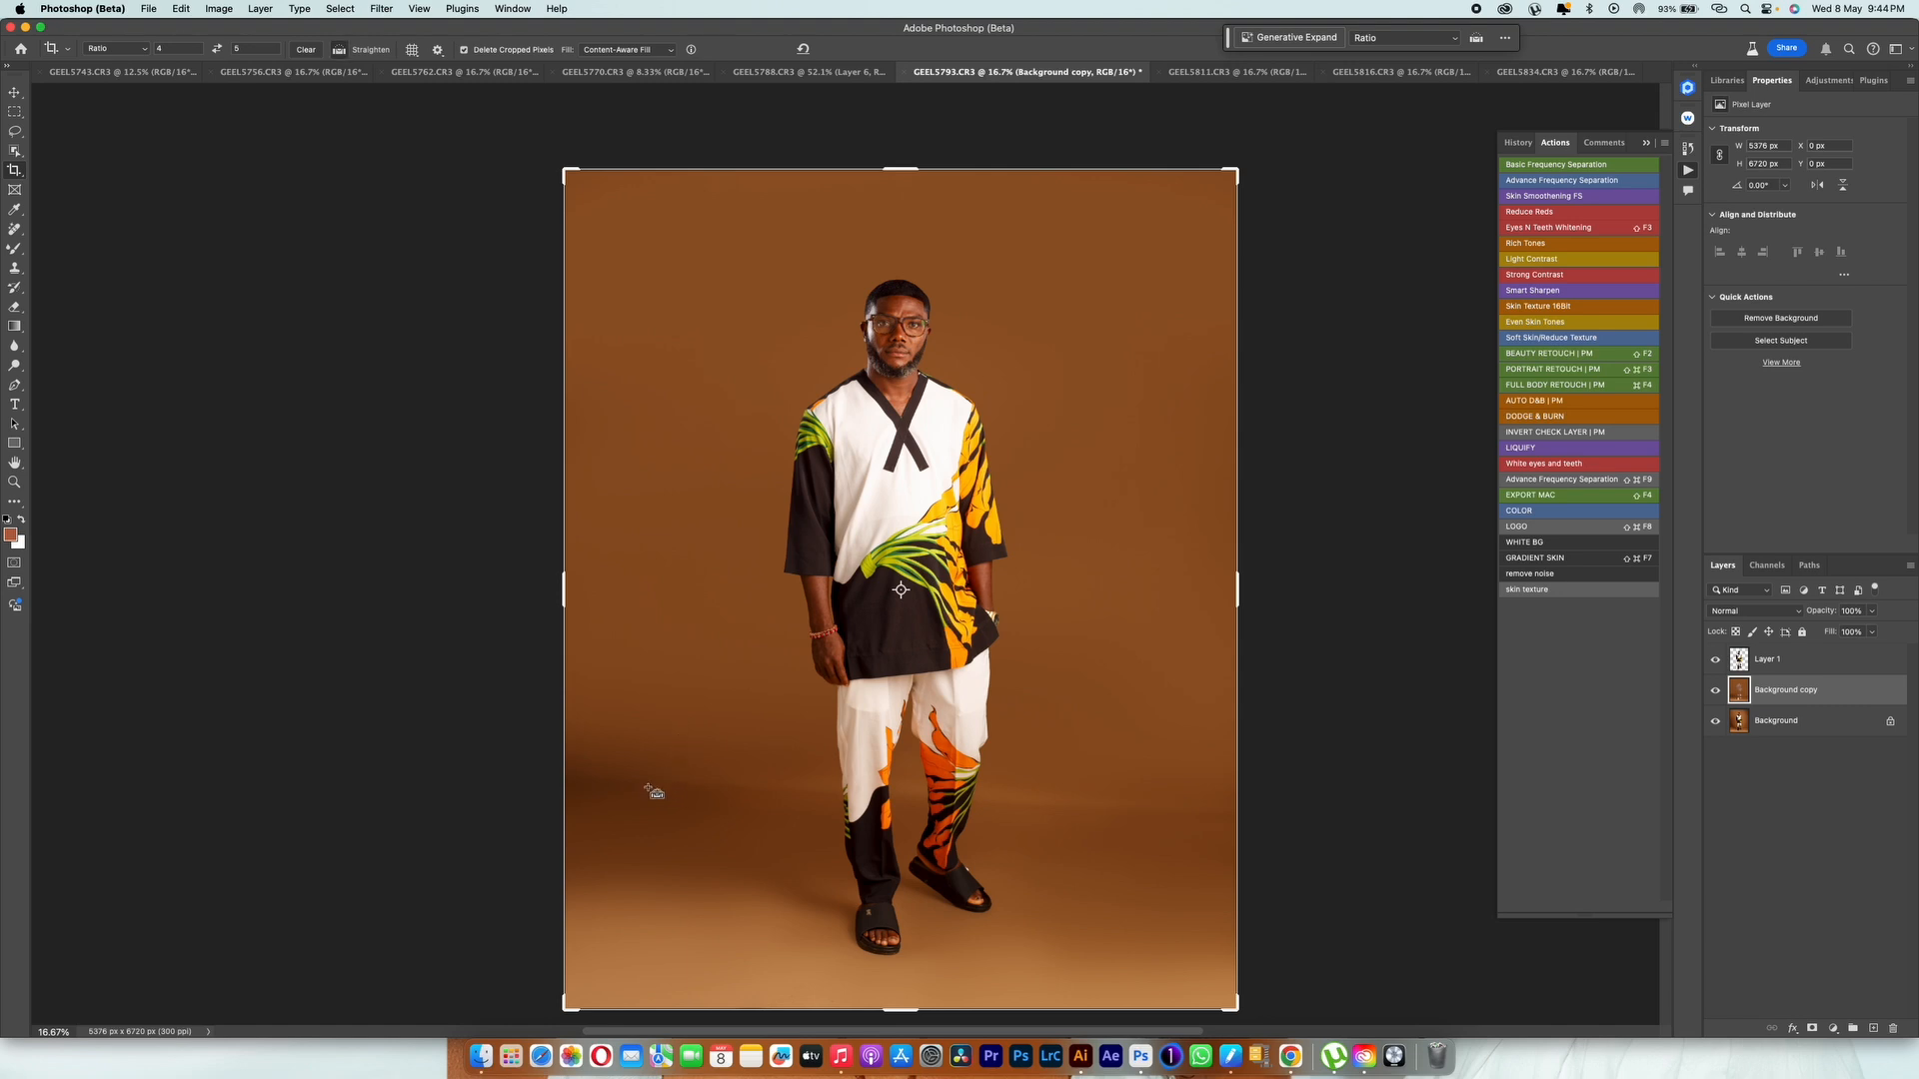
pyautogui.moveTo(577, 782); pyautogui.dragTo(1252, 812)
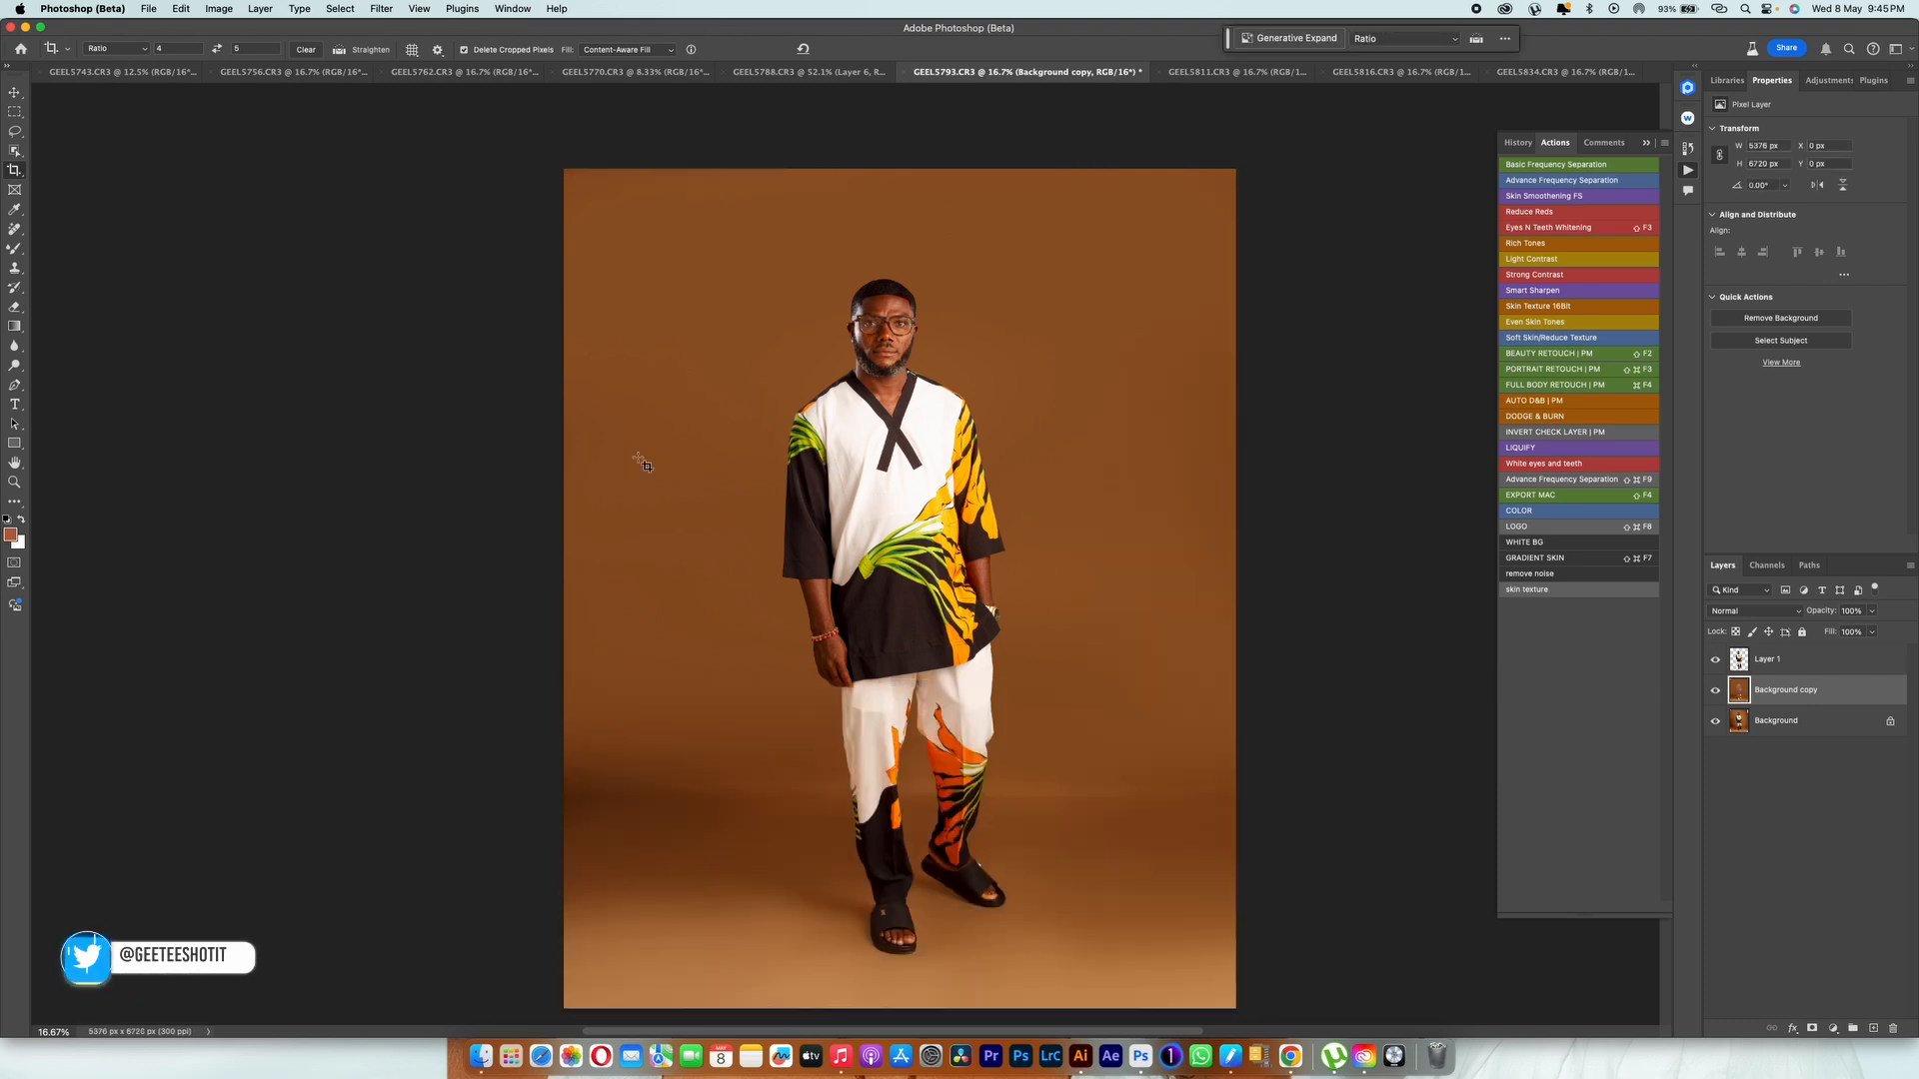
# Step: Set the foreground color to a brown sampled from the backdrop beside the man's sleeve
pyautogui.click(10, 534)
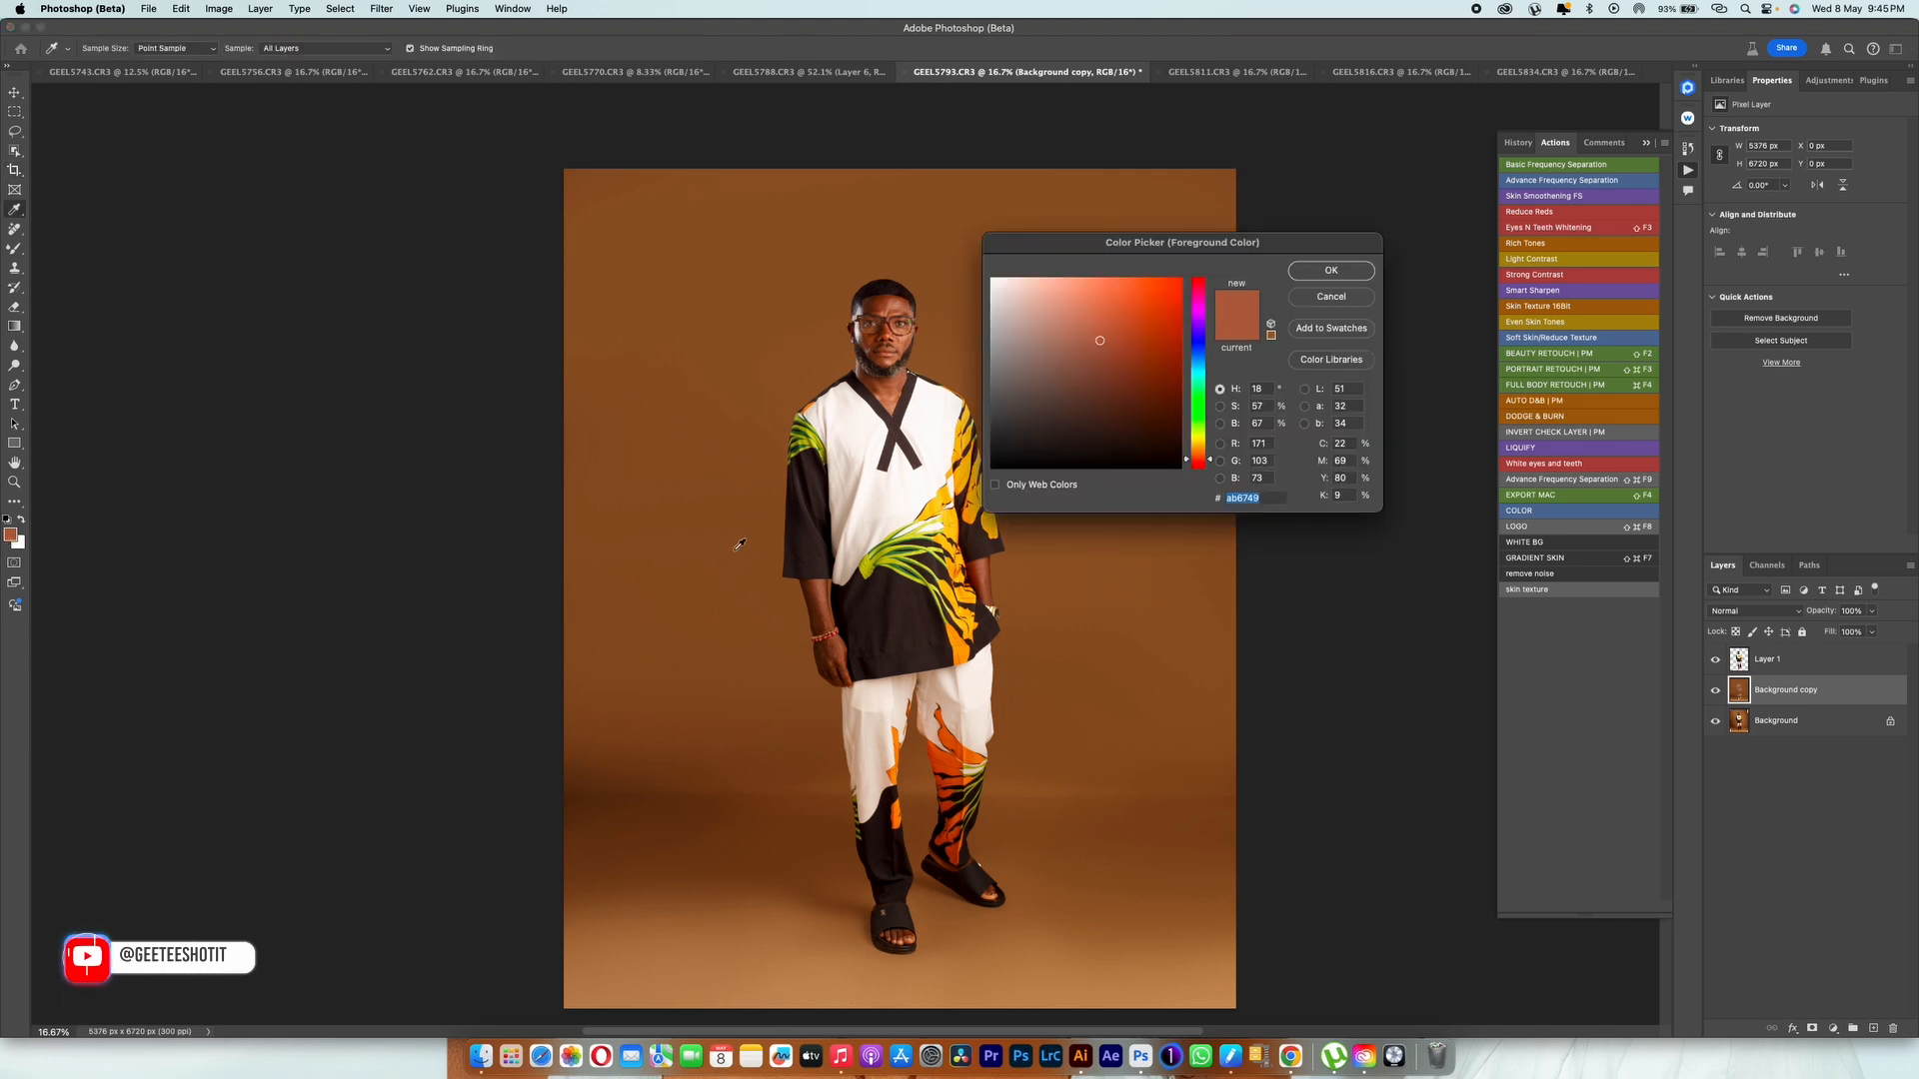
pyautogui.click(771, 549)
pyautogui.press('Return')
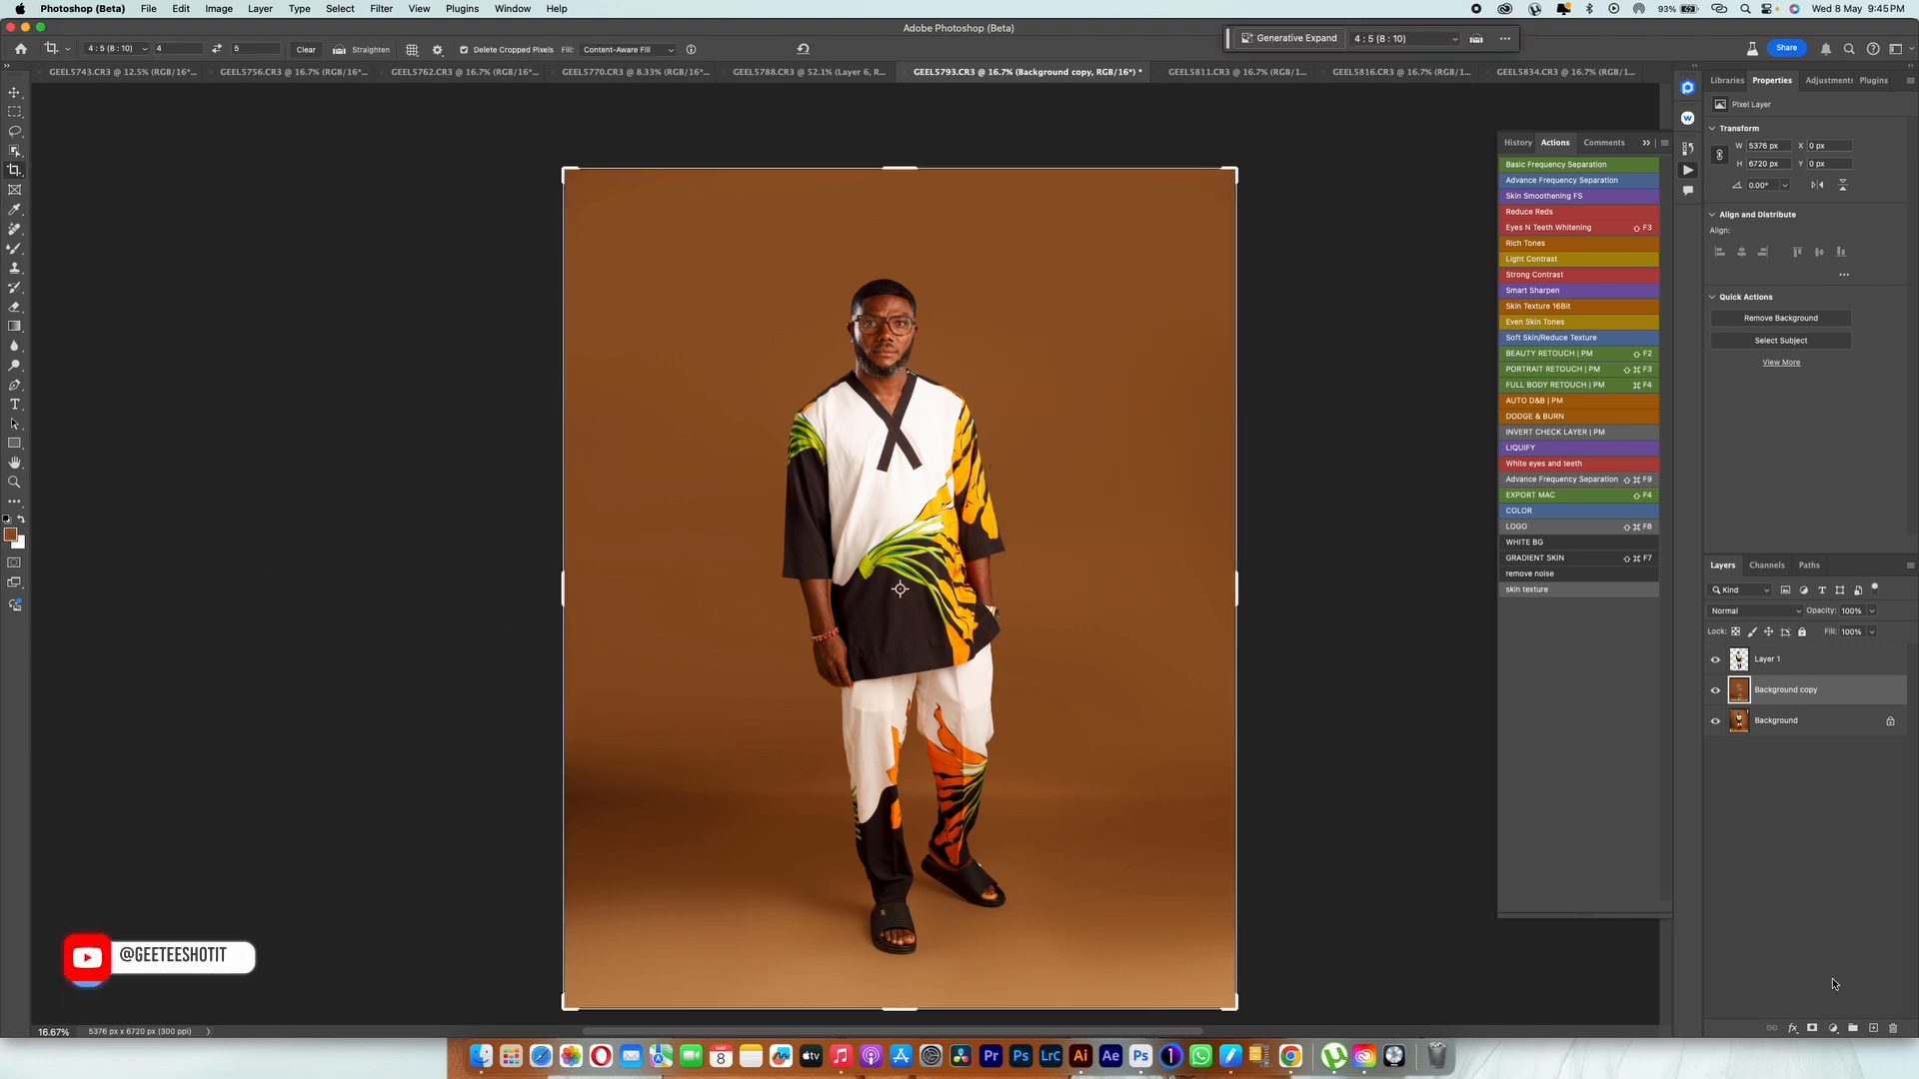
# Step: Add a Solid Color fill layer in the sampled brown above Background copy and lower its opacity to 25%
pyautogui.click(1833, 1028)
pyautogui.click(1837, 777)
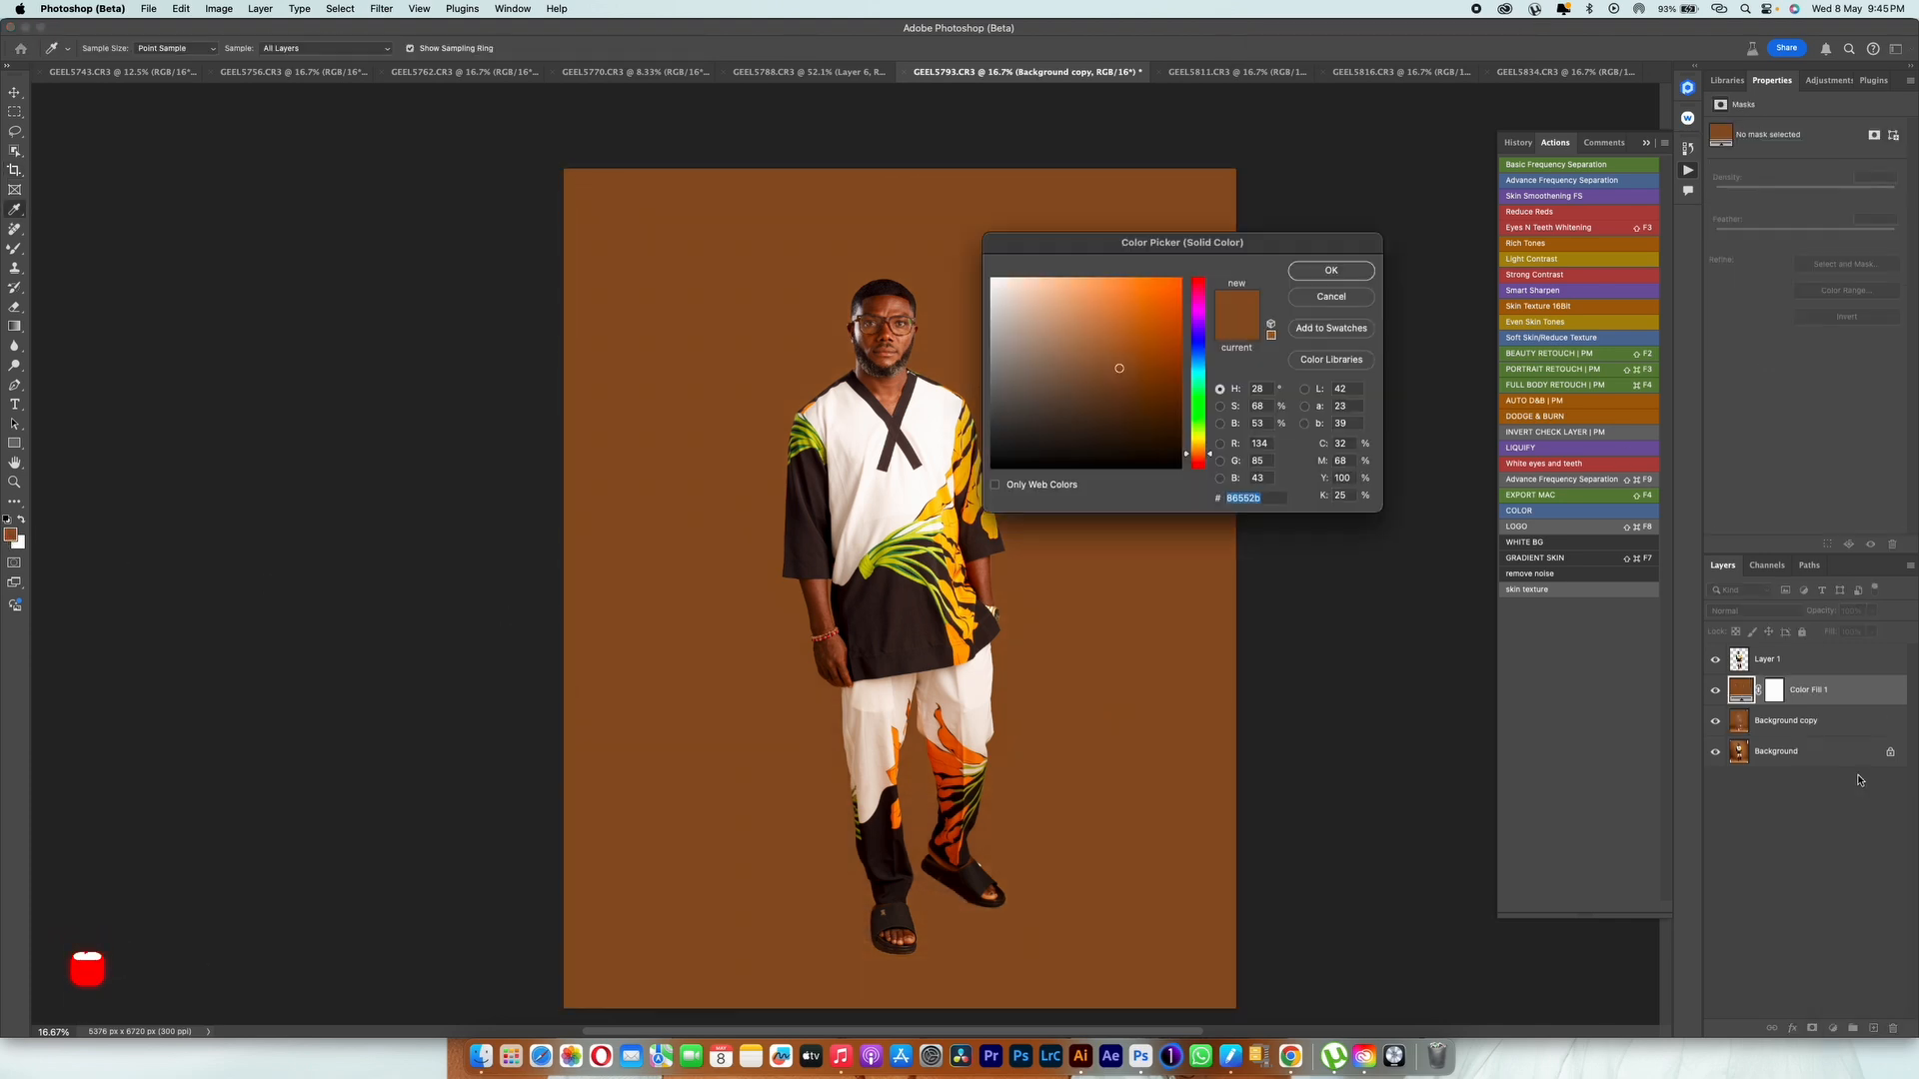
pyautogui.press('Return')
pyautogui.moveTo(1828, 610); pyautogui.dragTo(1799, 614)
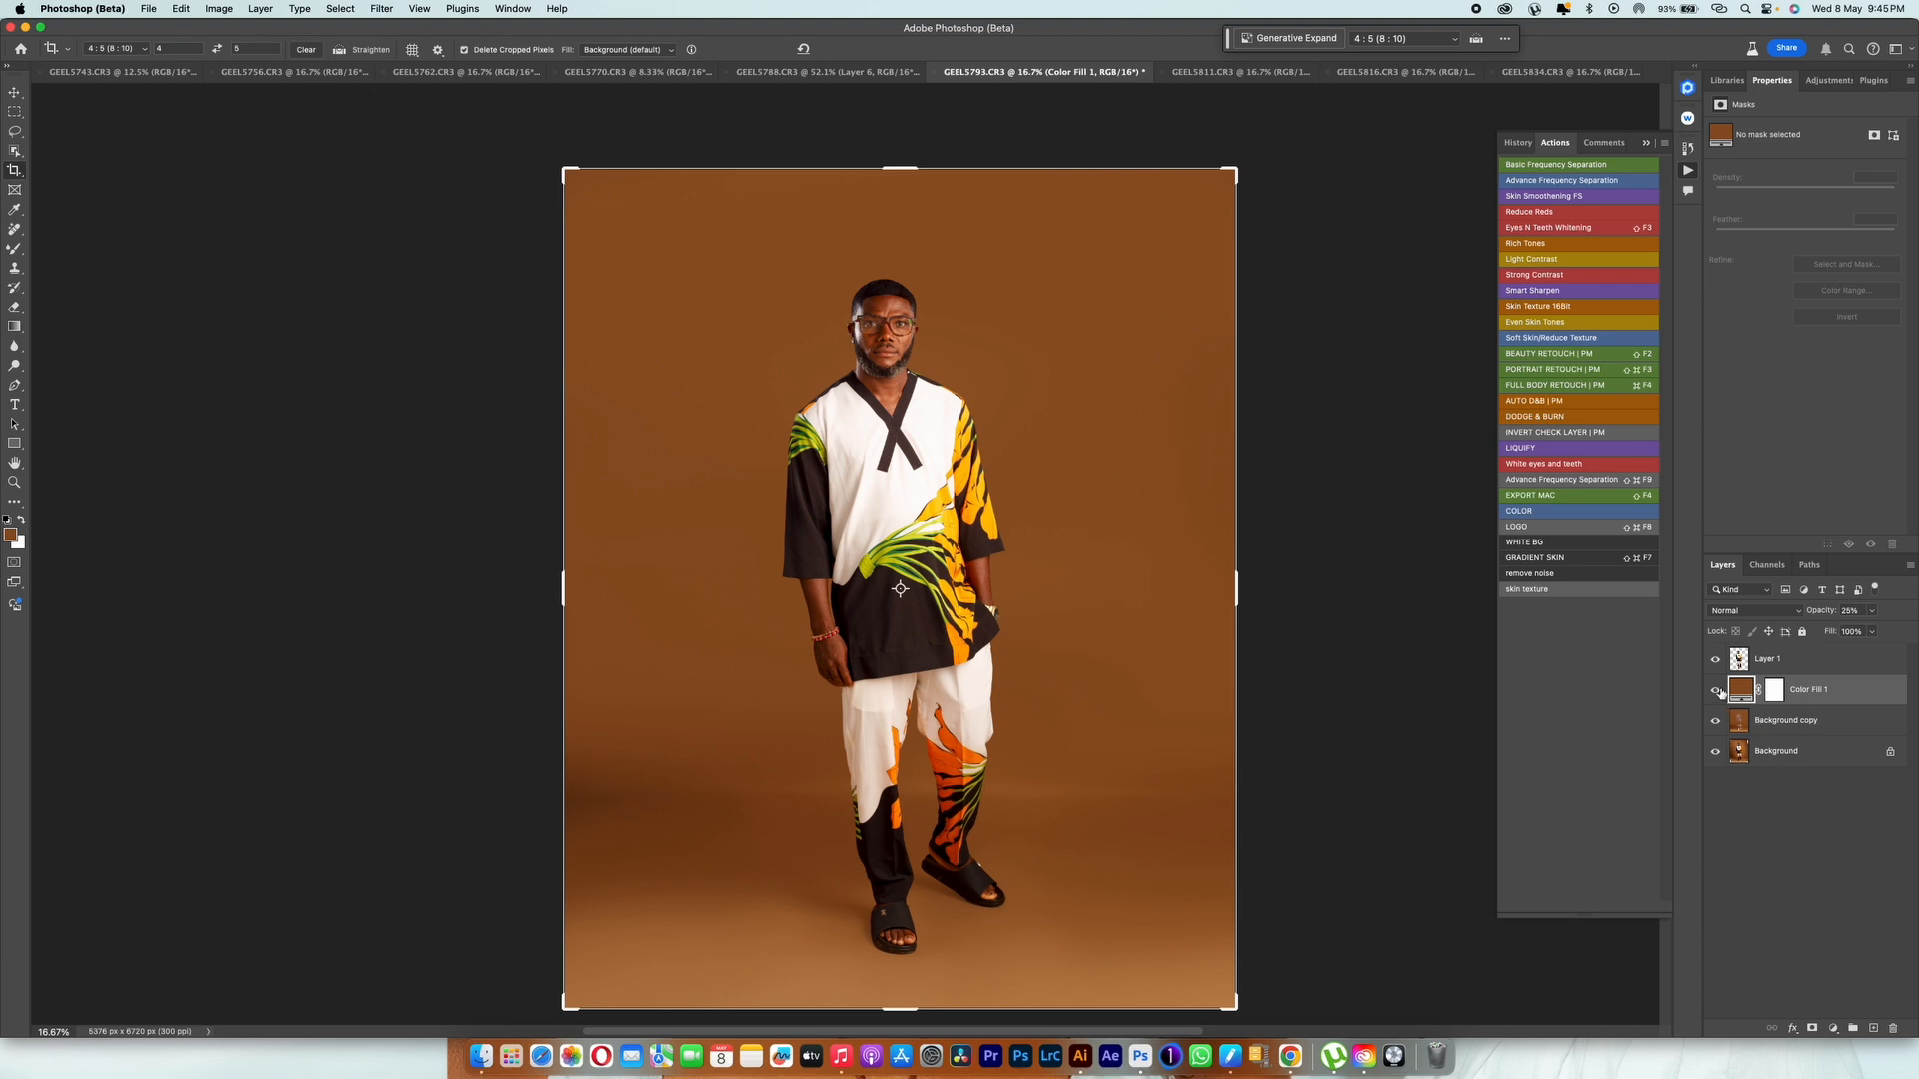
# Step: Check the backdrop with the Color Fill 1 and Background copy layers toggled, and merge these two layers
pyautogui.click(1716, 691)
pyautogui.click(1716, 719)
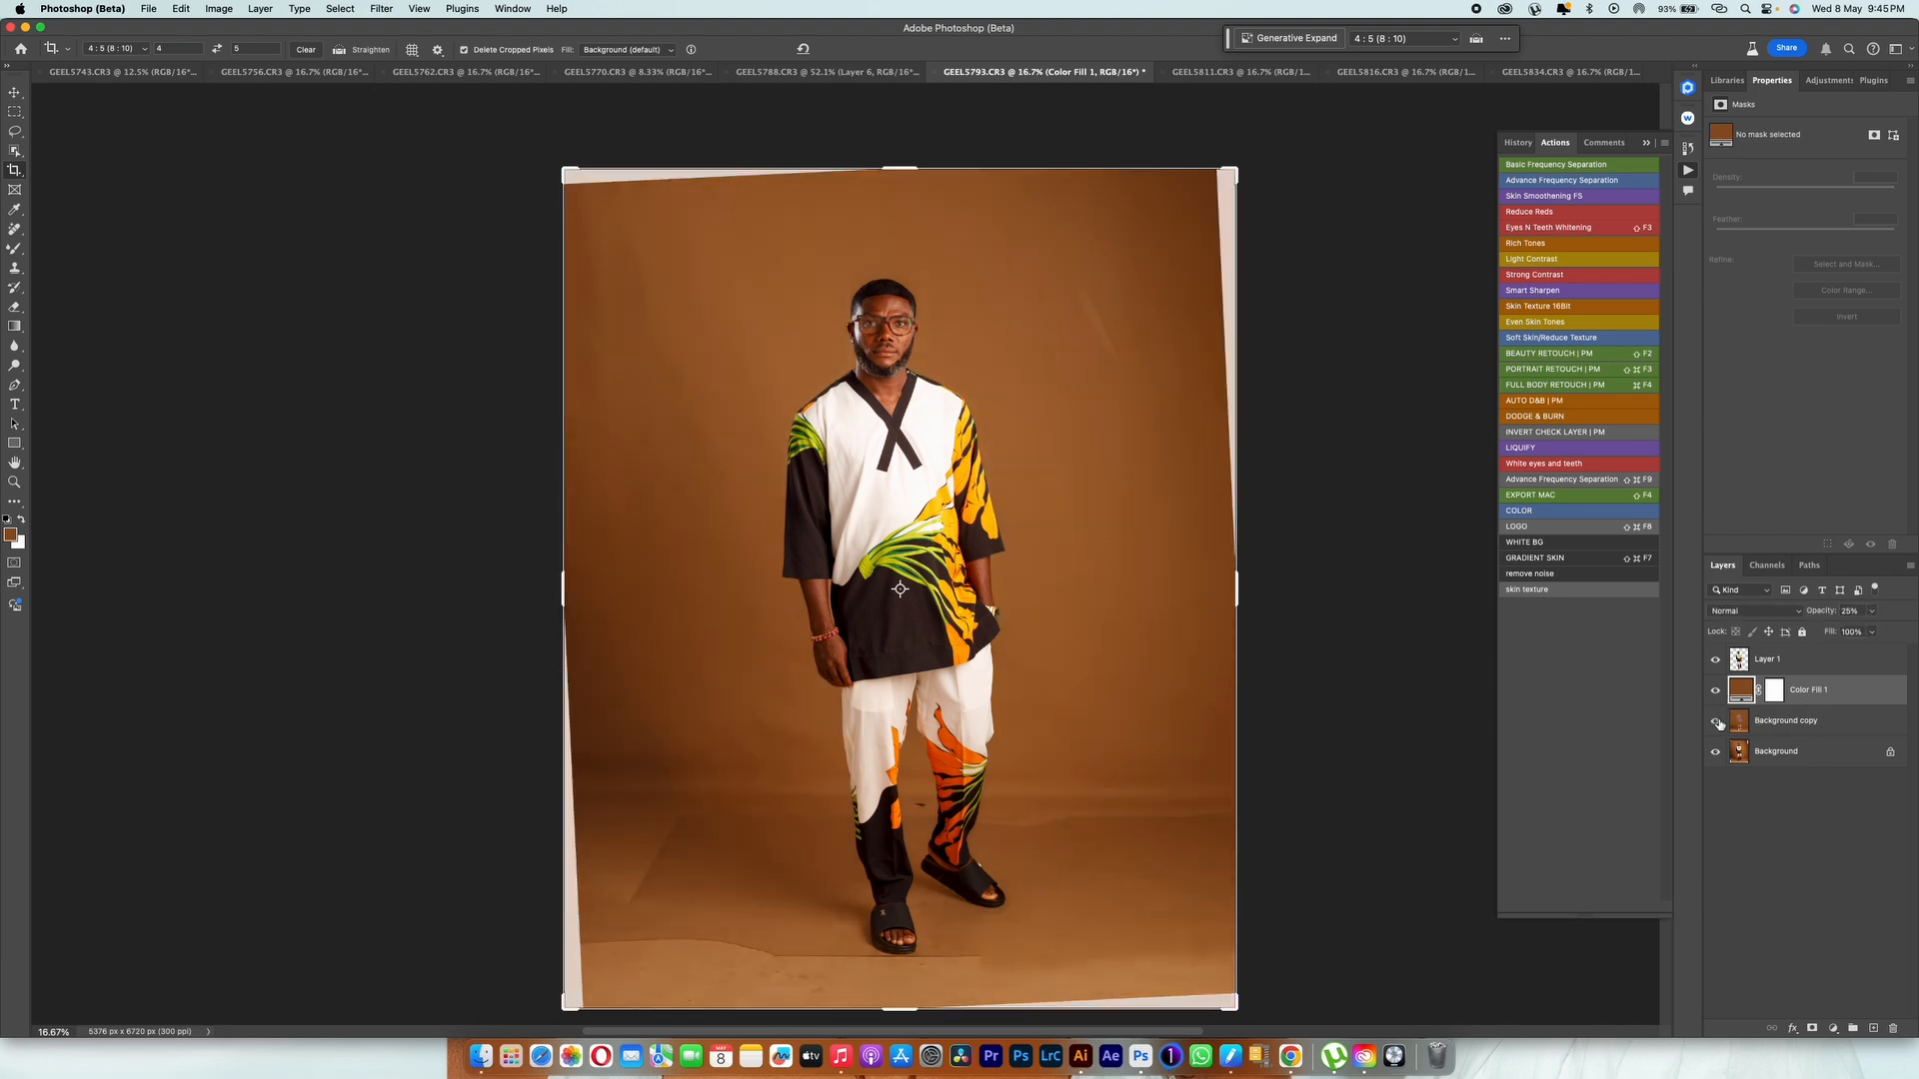
pyautogui.keyDown('shift'); pyautogui.click(1819, 733); pyautogui.keyUp('shift')
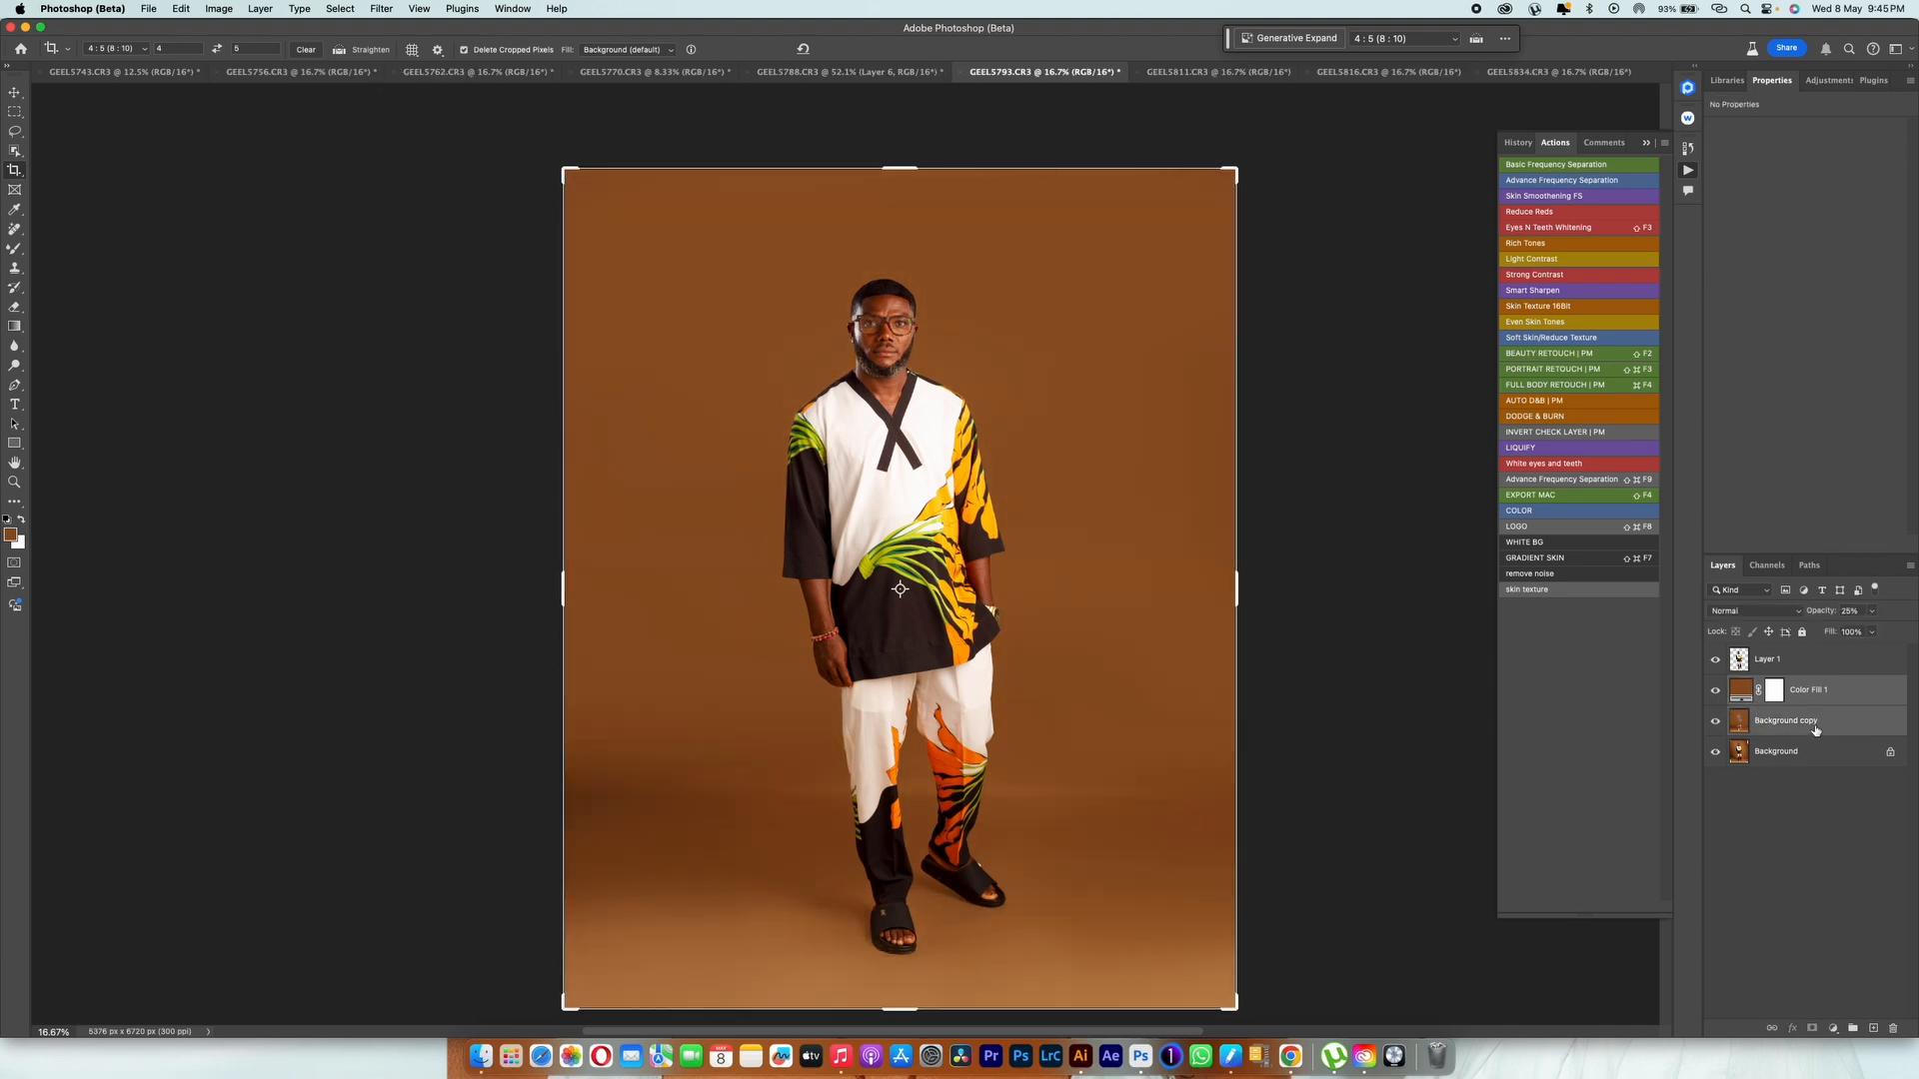
pyautogui.press('super+e')
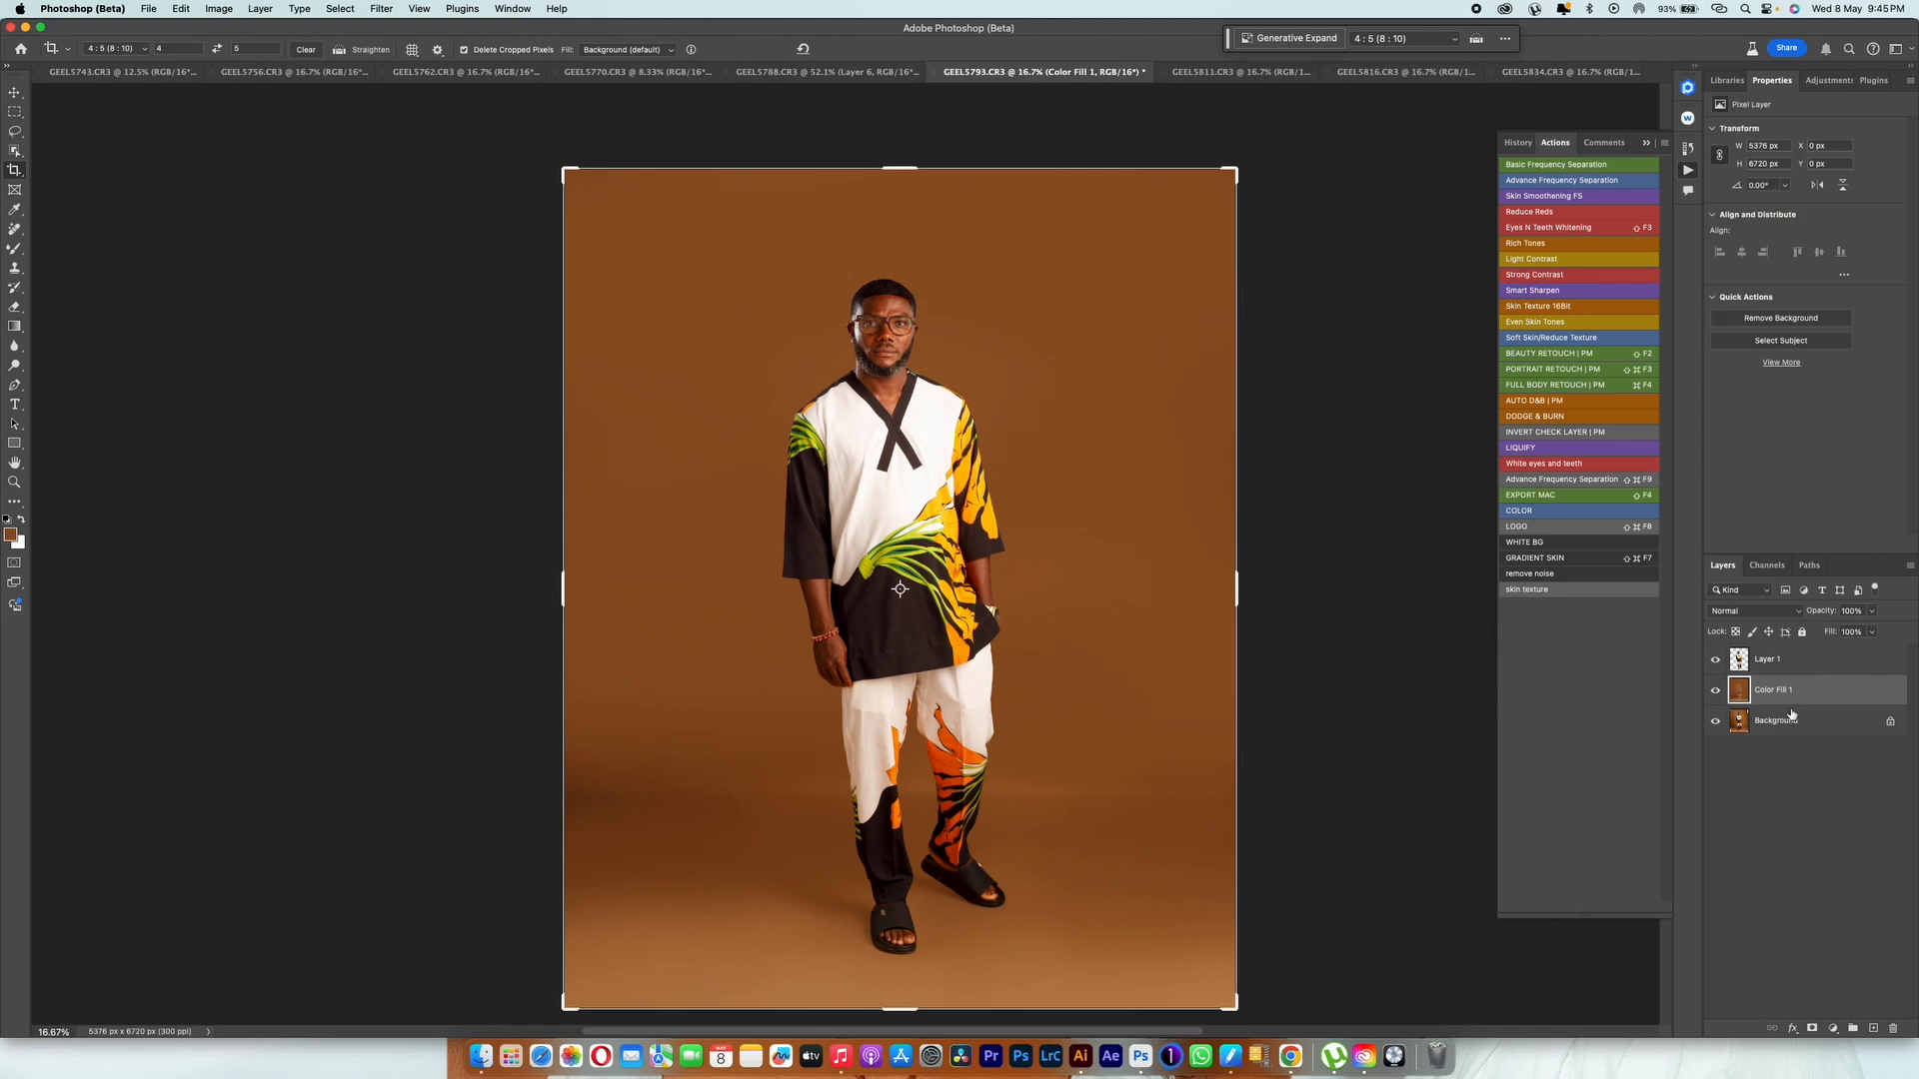
# Step: Apply the Add Noise filter to the merged Color Fill 1 backdrop layer
pyautogui.click(384, 12)
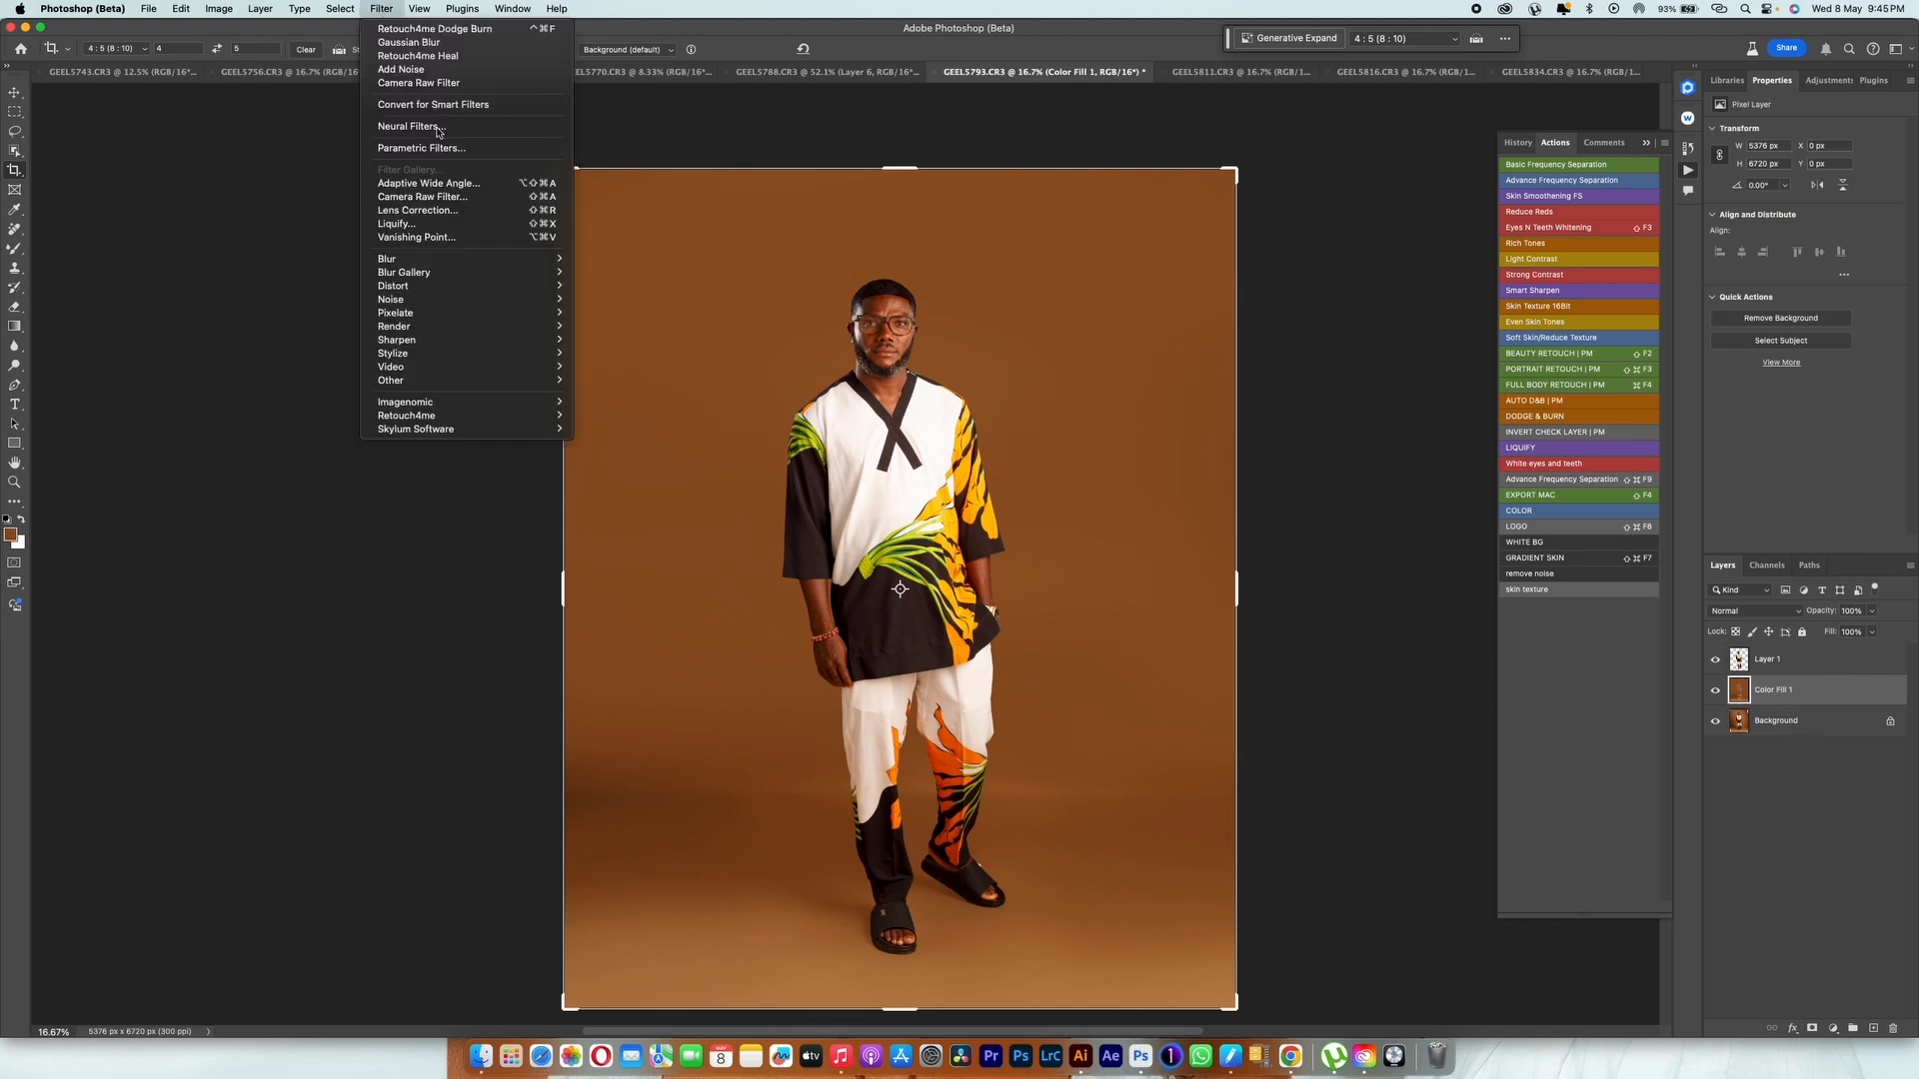
pyautogui.moveTo(540, 300)
pyautogui.click(603, 300)
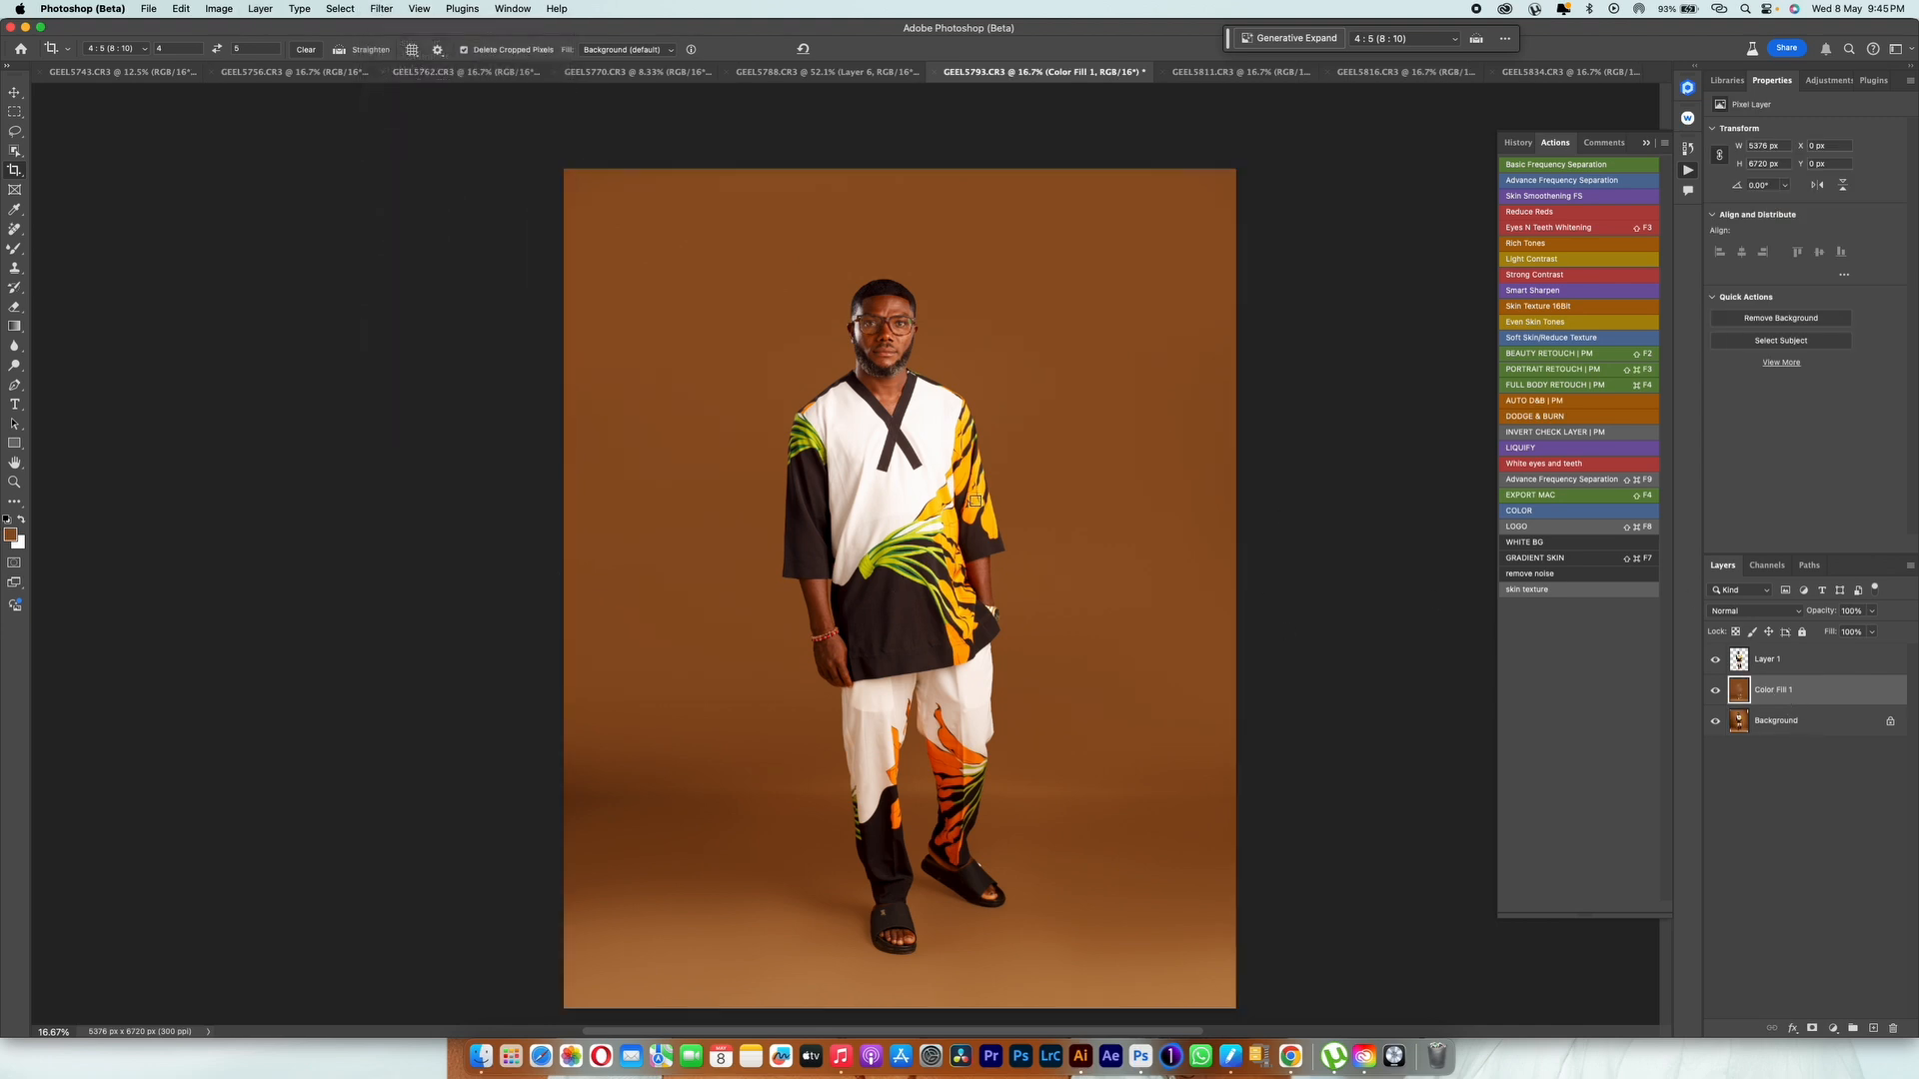
pyautogui.press('Return')
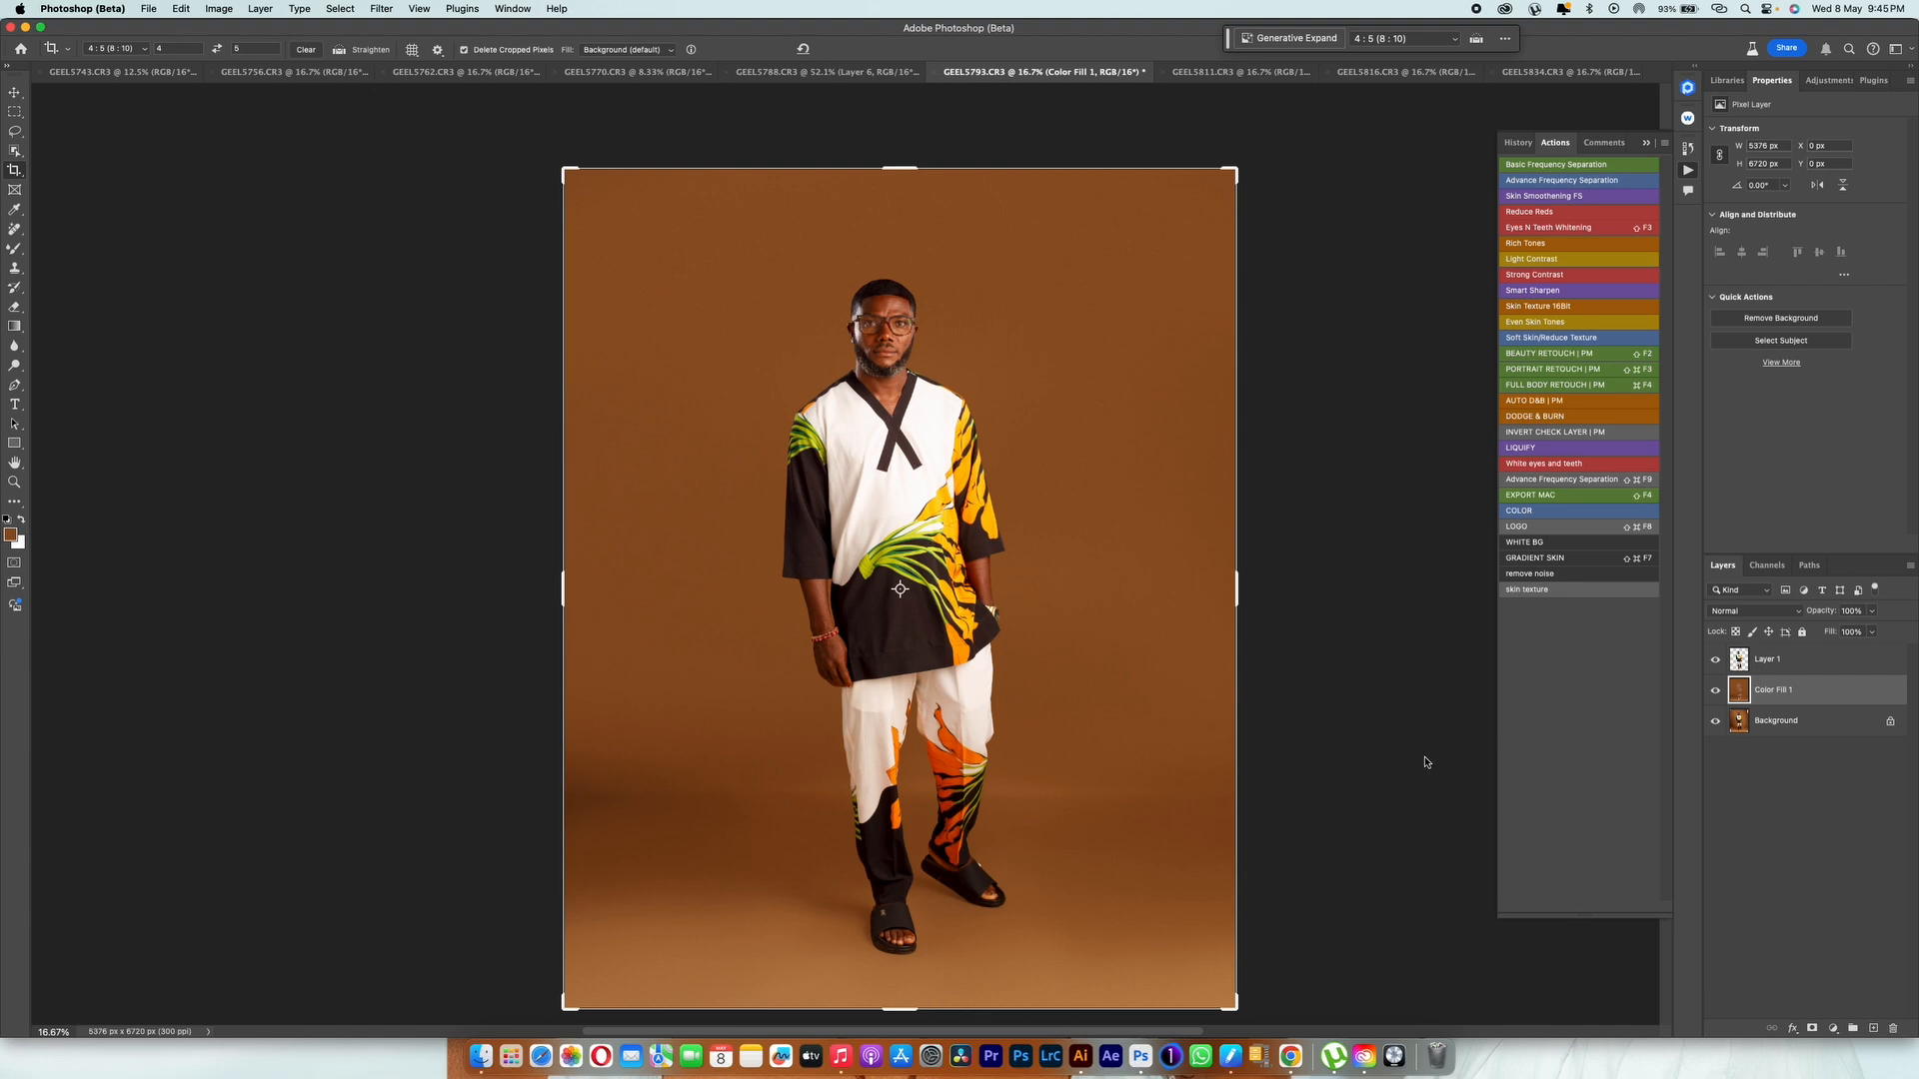
# Step: Stamp all visible layers onto a new layer above Layer 1 and apply Retouch4me Heal to it after comparing the face with the original
pyautogui.click(1773, 661)
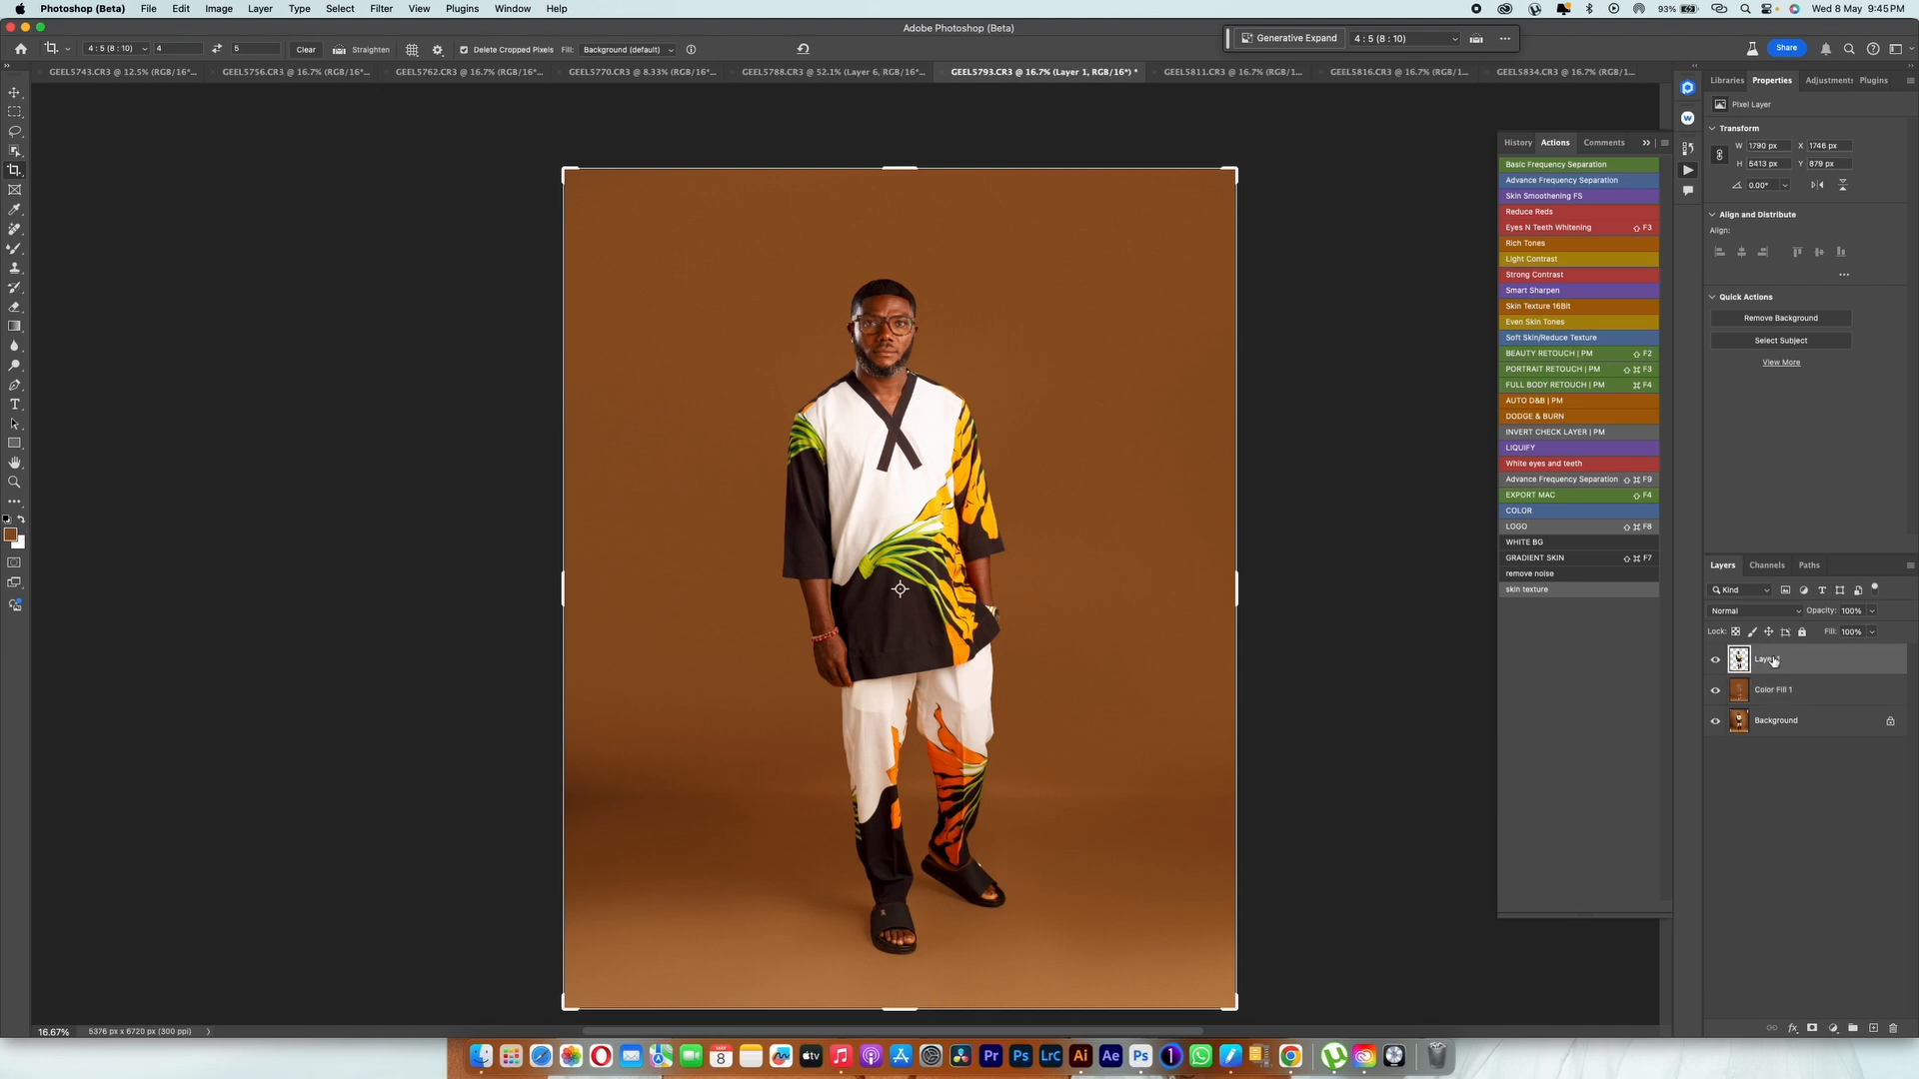
pyautogui.press('super+alt+shift+e')
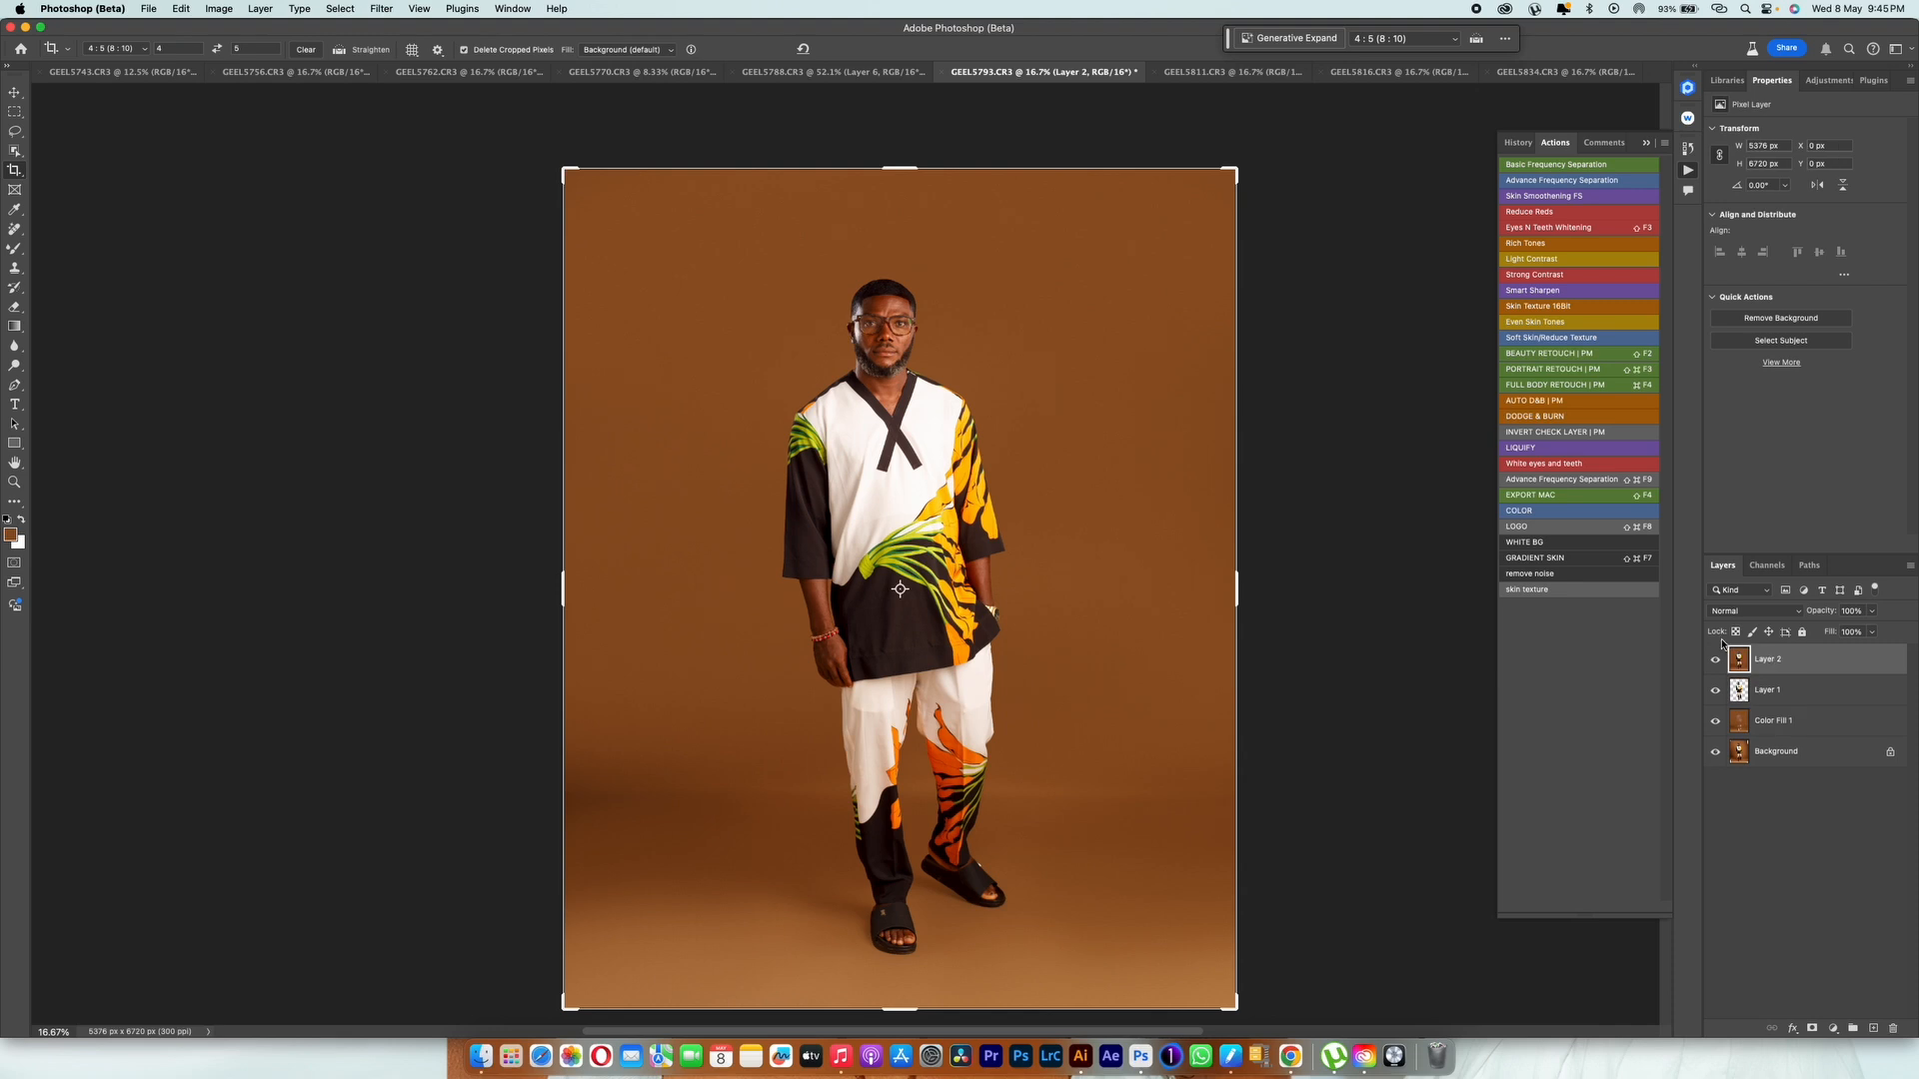
pyautogui.click(384, 12)
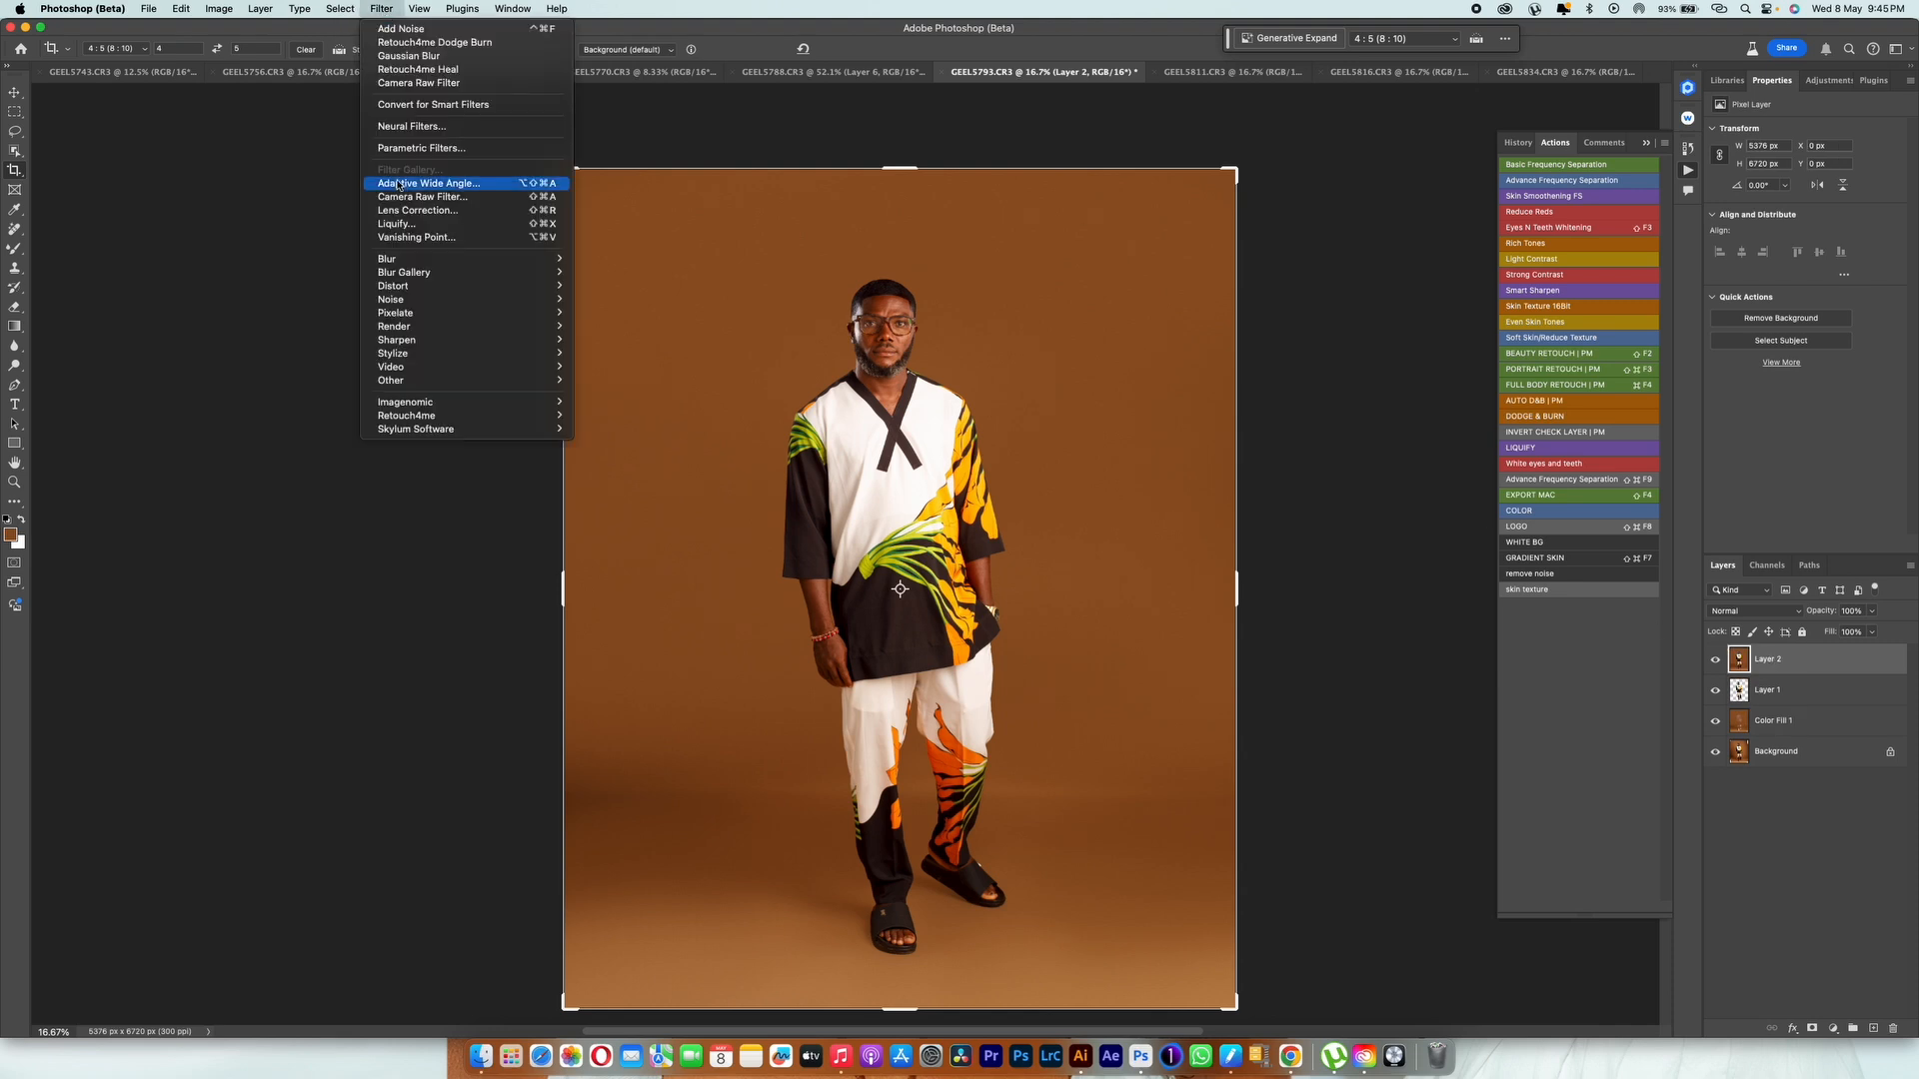
pyautogui.moveTo(417, 421)
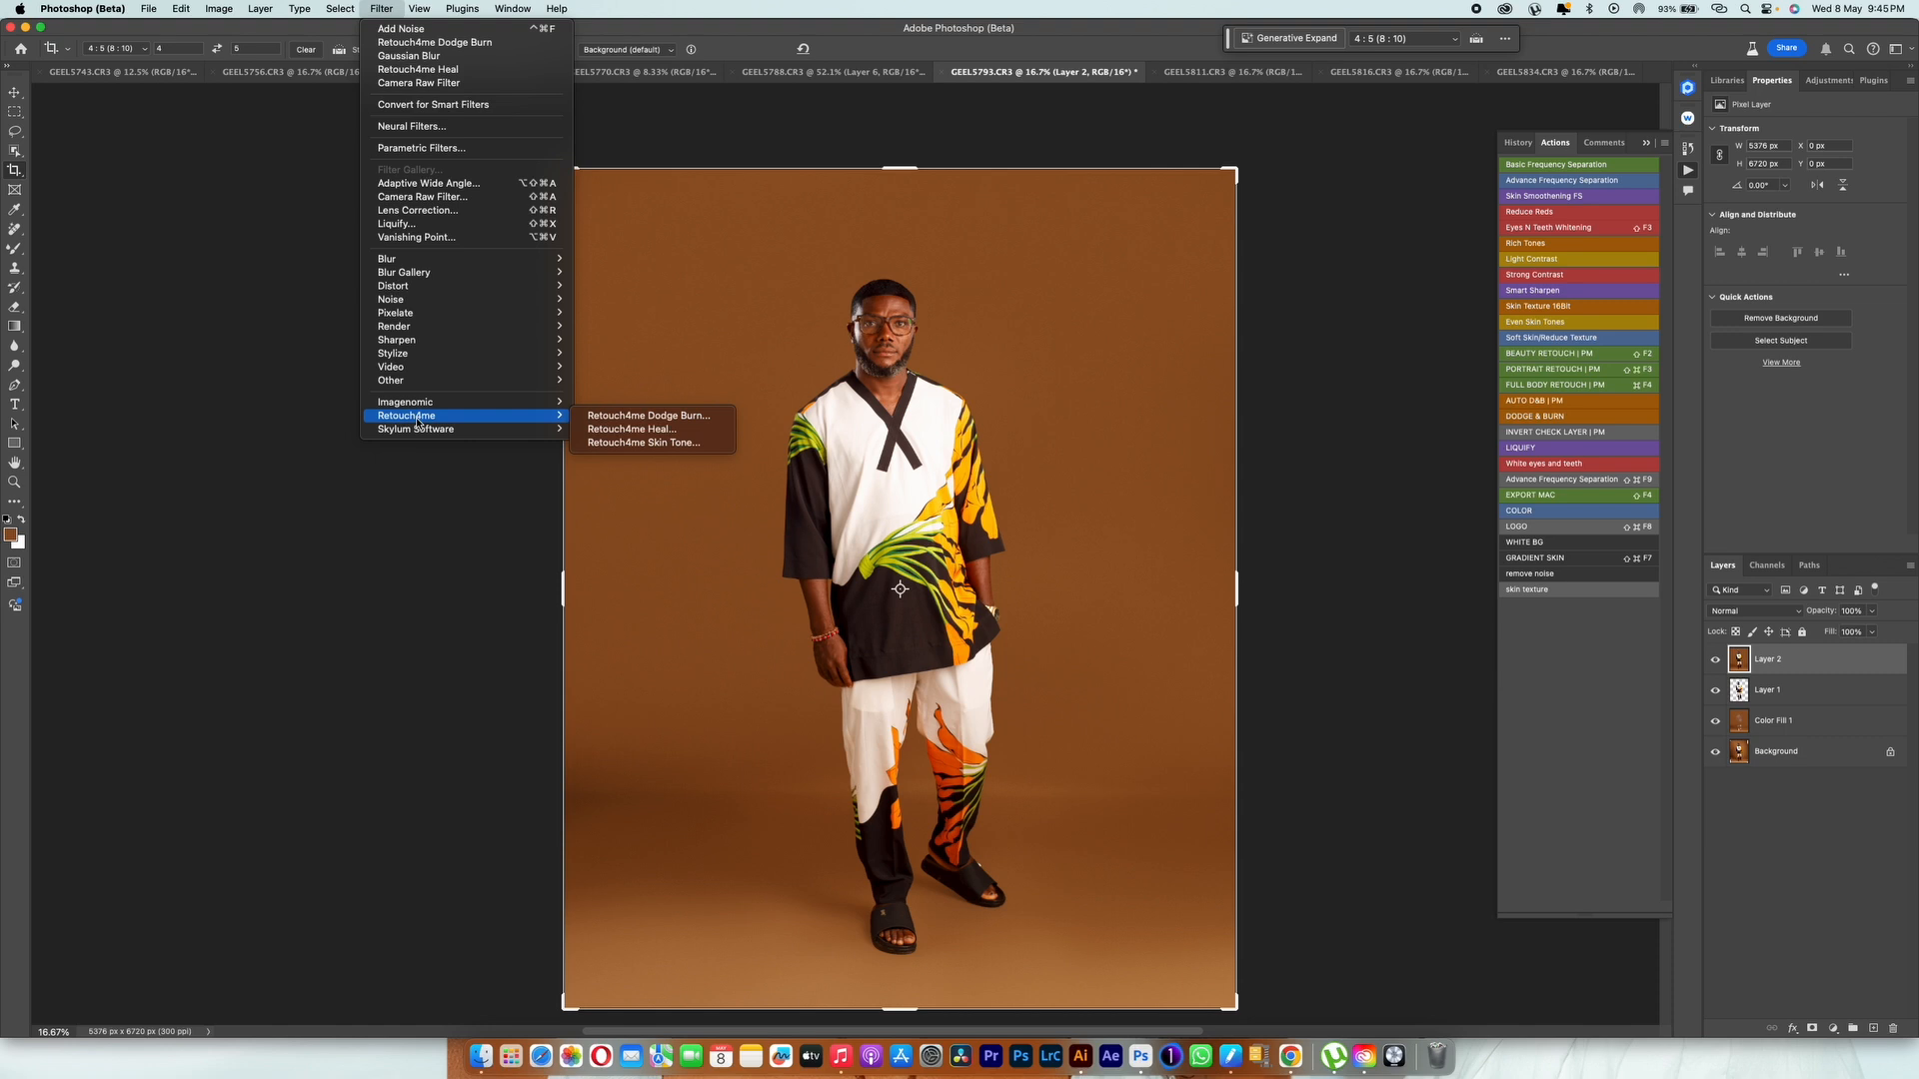
pyautogui.click(649, 429)
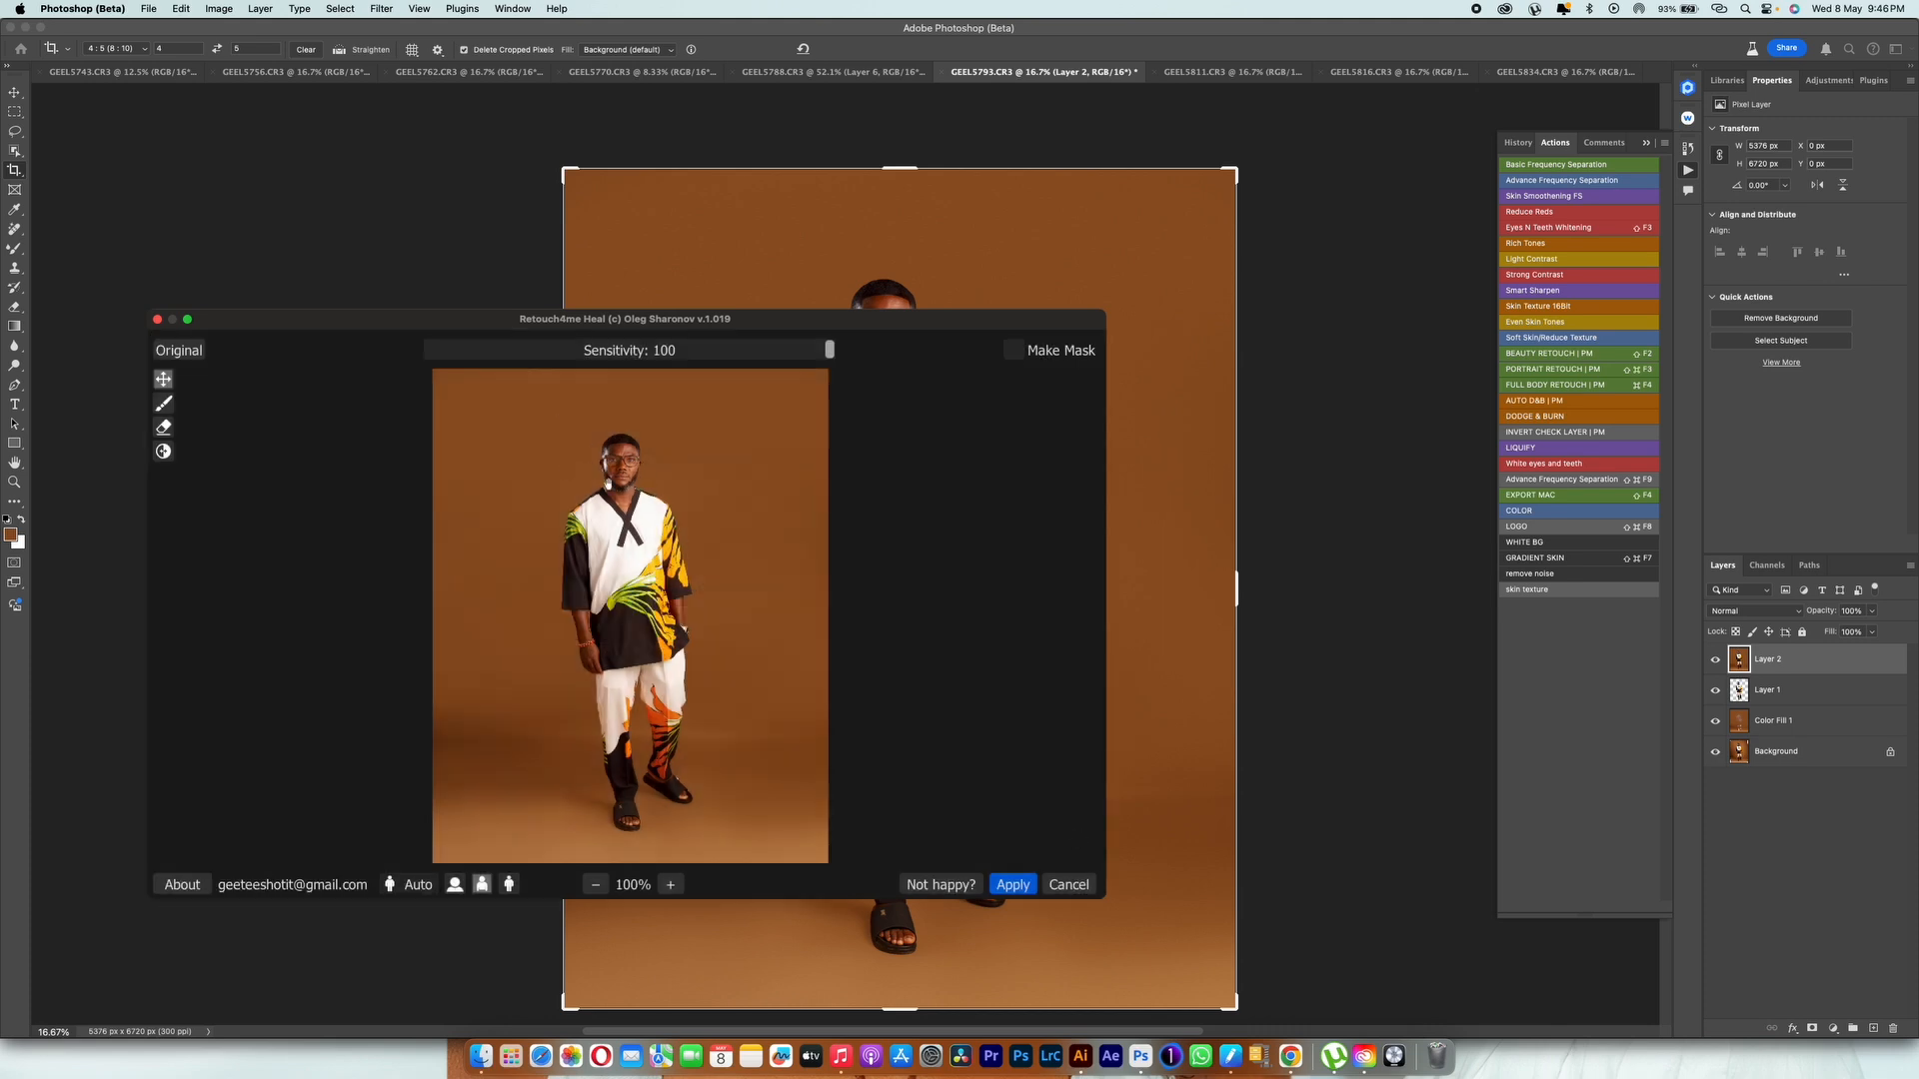
pyautogui.scroll(5, 608, 484)
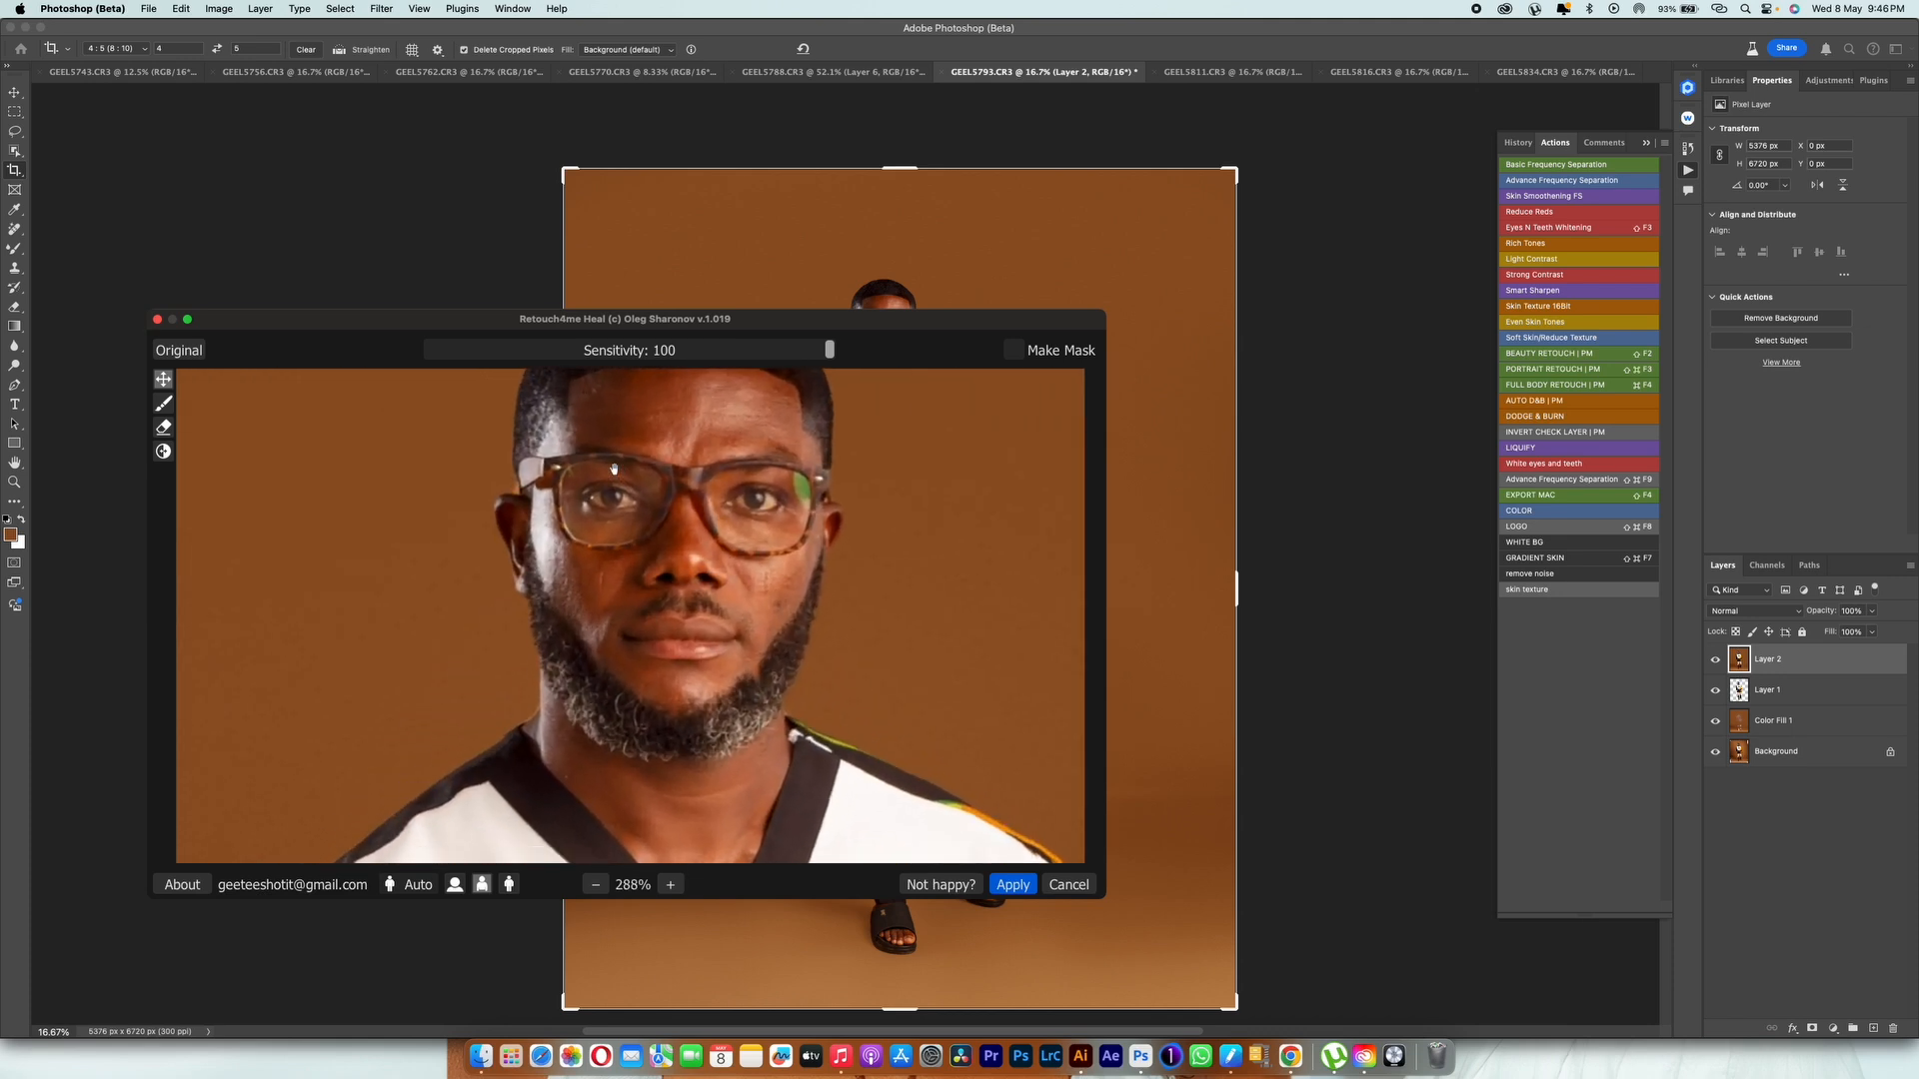
pyautogui.scroll(3, 614, 469)
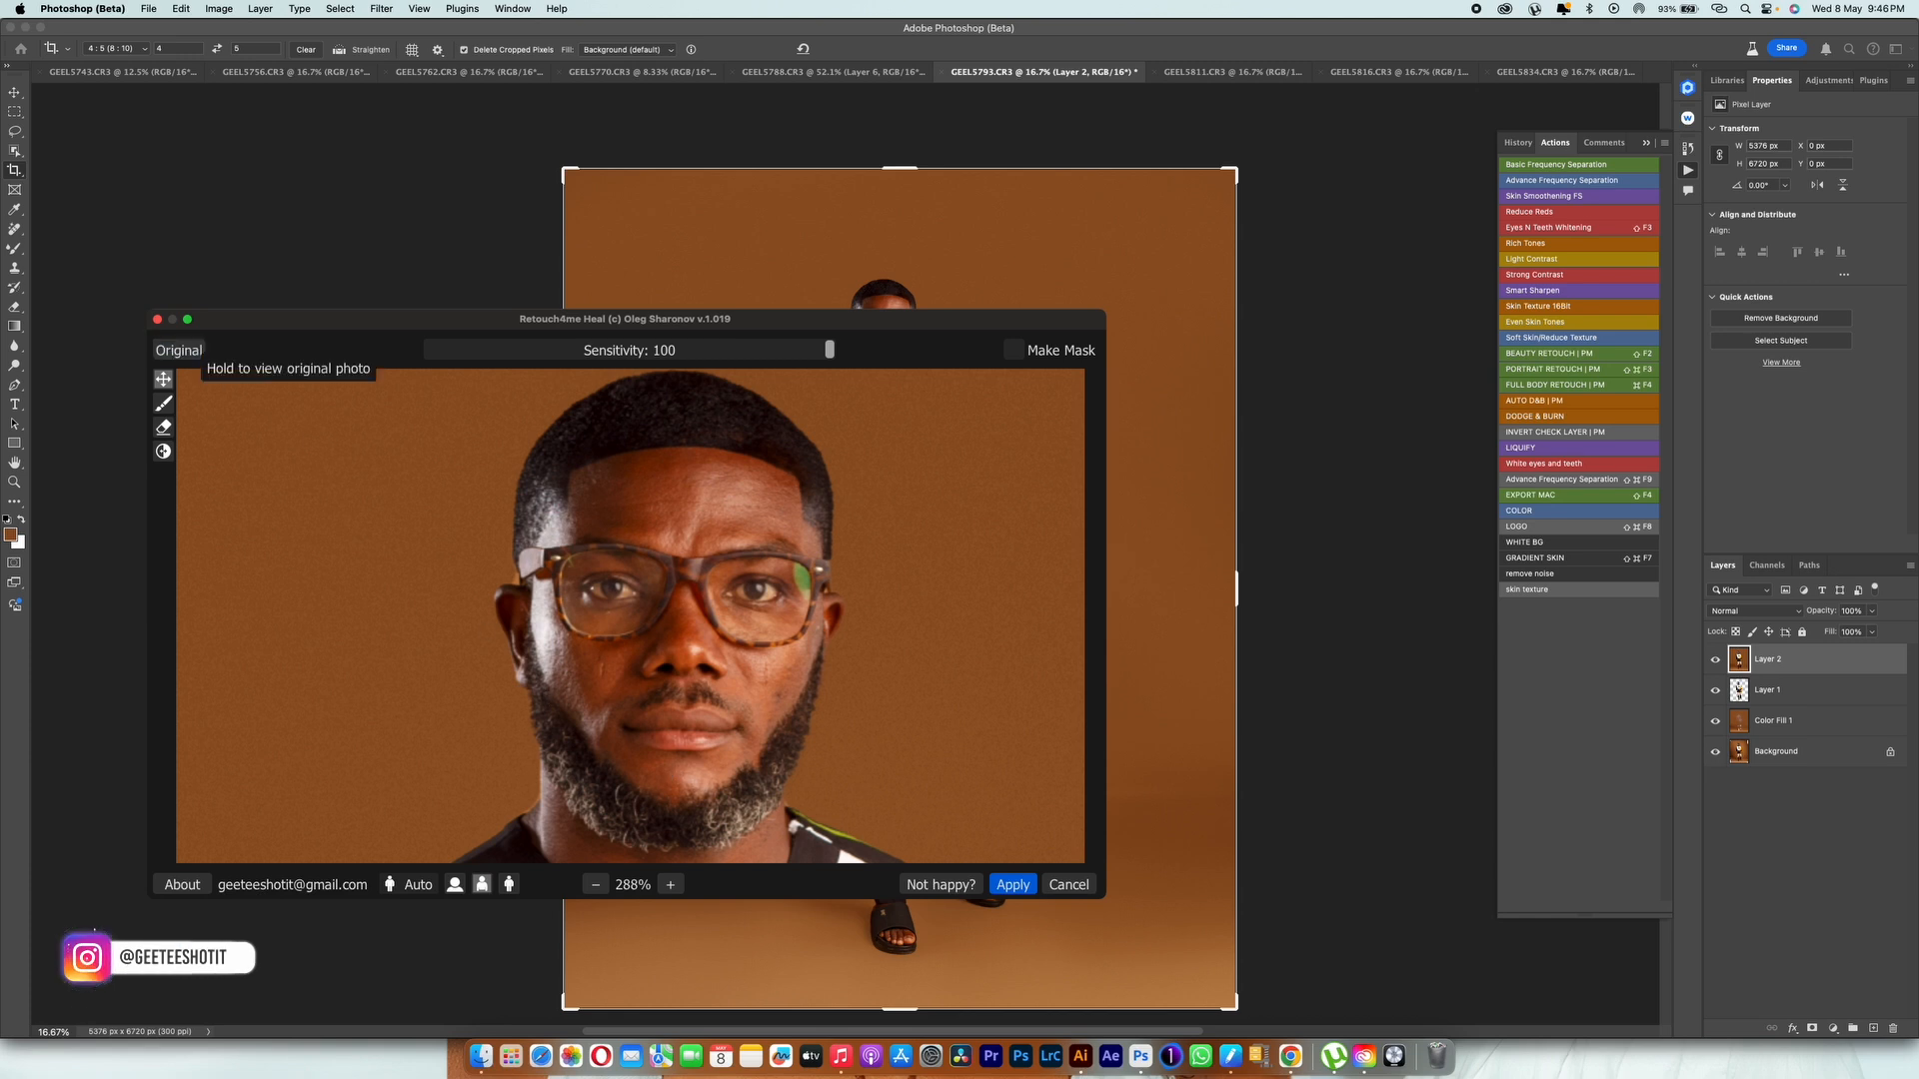
pyautogui.click(182, 354)
pyautogui.click(183, 355)
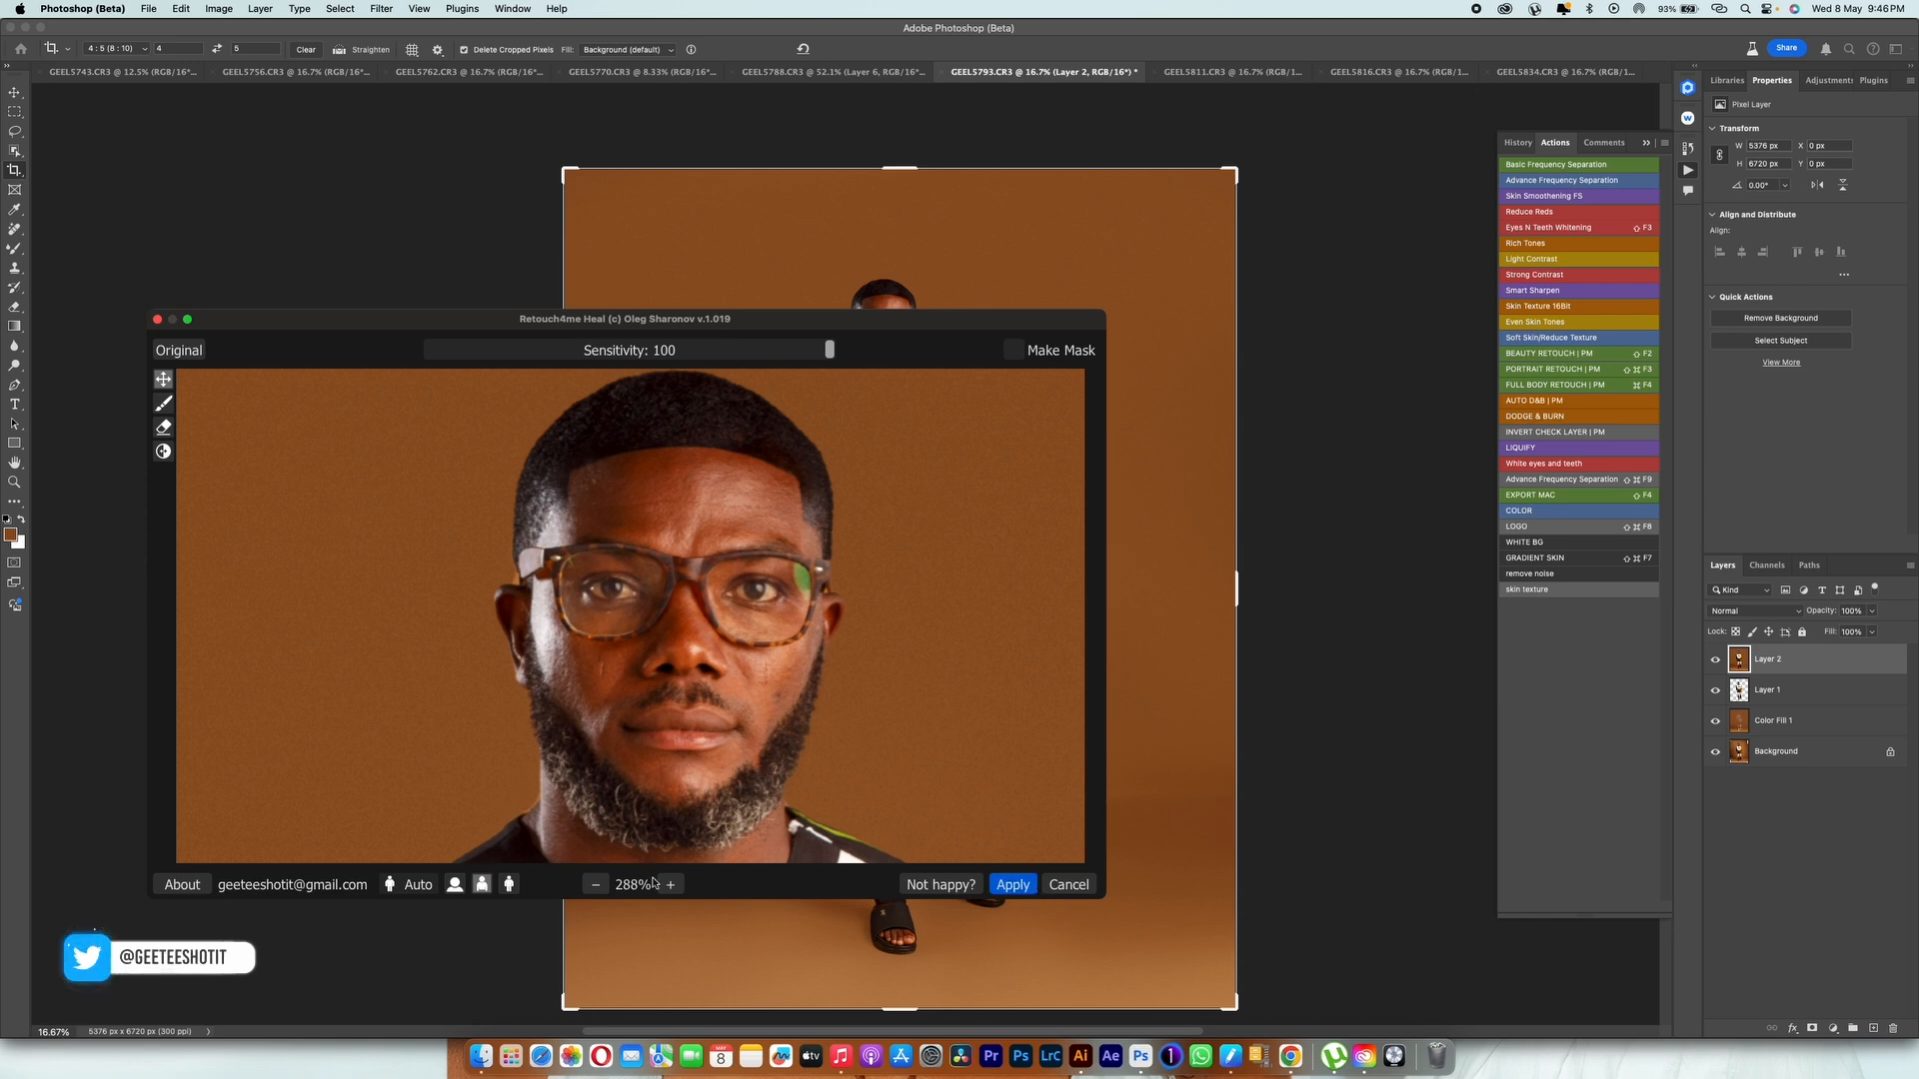
pyautogui.click(1009, 885)
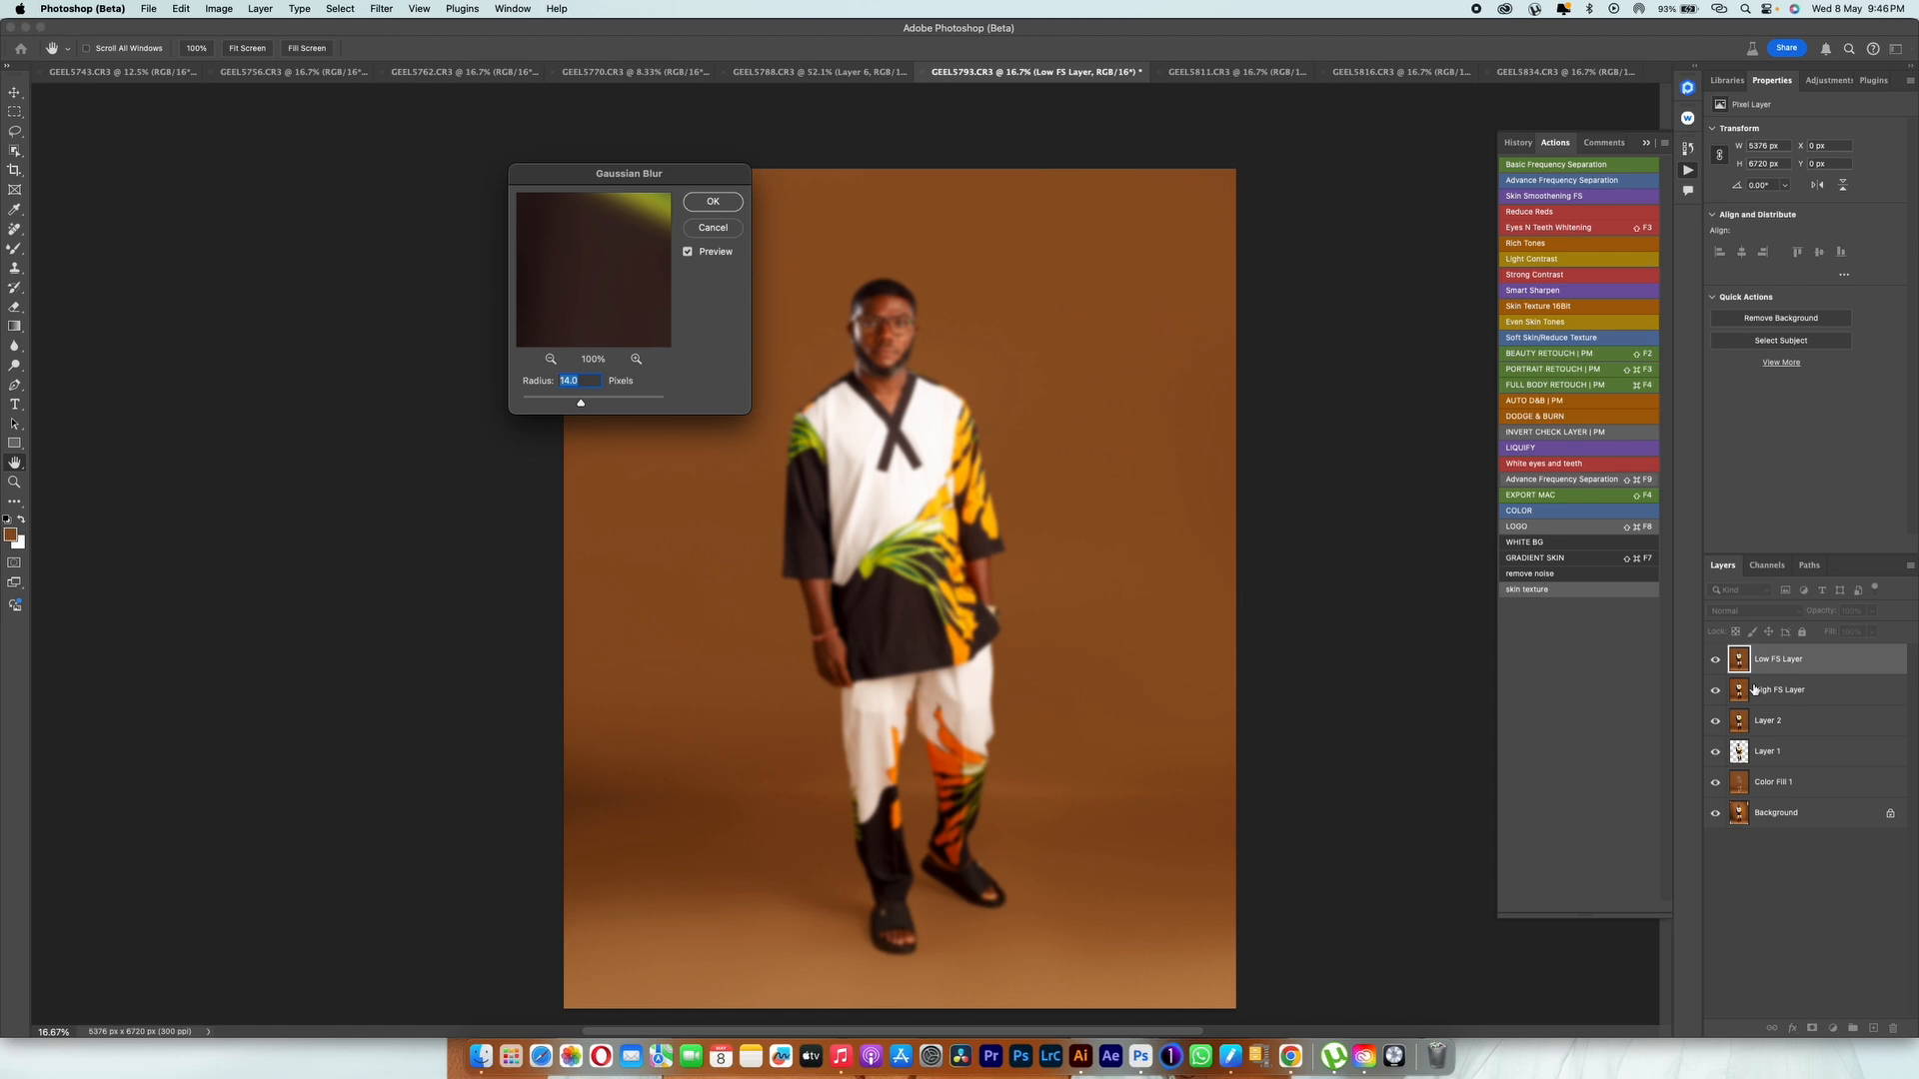
# Step: Apply a Gaussian Blur with a 1.5-pixel radius to the Low FS Layer for the Advance Frequency Separation action
pyautogui.write('1.56')
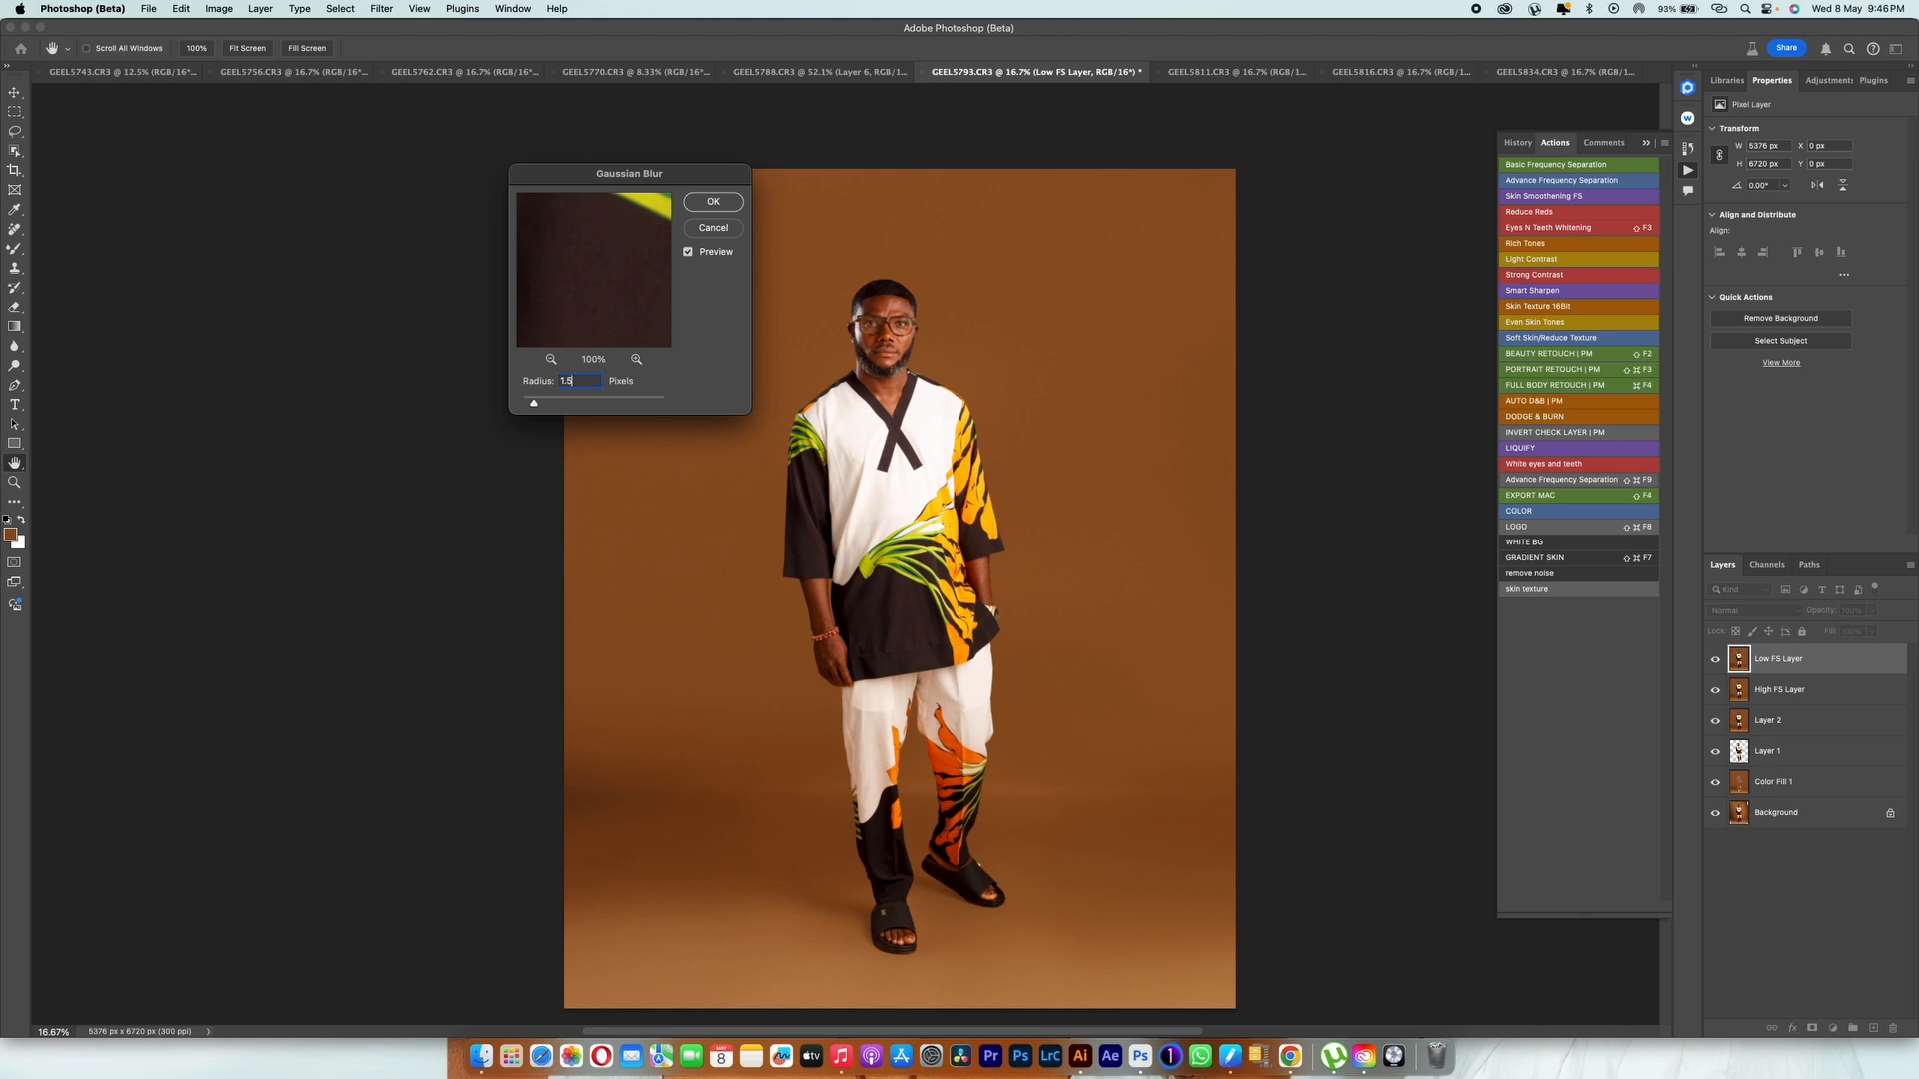
pyautogui.press('Return')
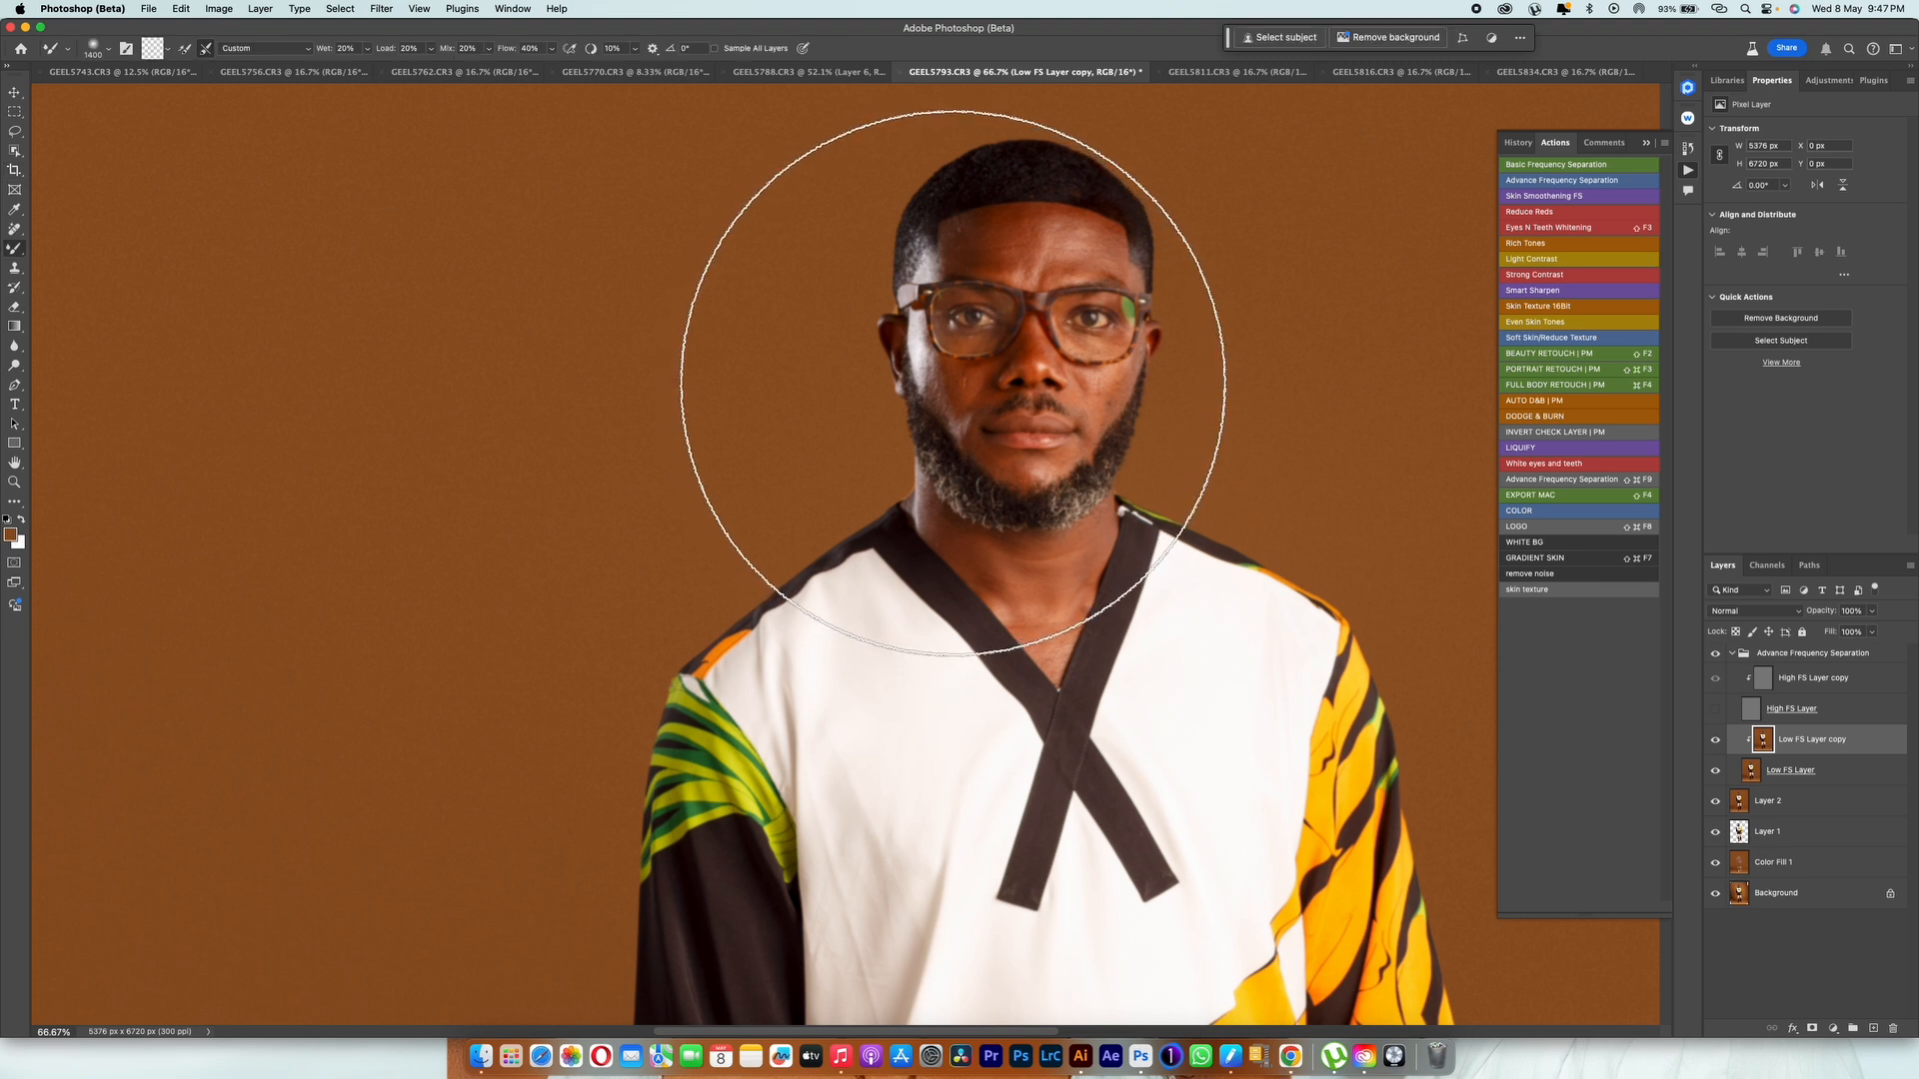
# Step: Smooth the forehead skin with a reduced Mixer Brush on the Low FS Layer copy
pyautogui.press('[')
pyautogui.press('[')
pyautogui.press('[')
pyautogui.press('[')
pyautogui.press('[')
pyautogui.press('[')
pyautogui.press('[')
pyautogui.press('[')
pyautogui.press('[')
pyautogui.press('[')
pyautogui.press('[')
pyautogui.press('[')
pyautogui.press('[')
pyautogui.press('[')
pyautogui.press('[')
pyautogui.press('[')
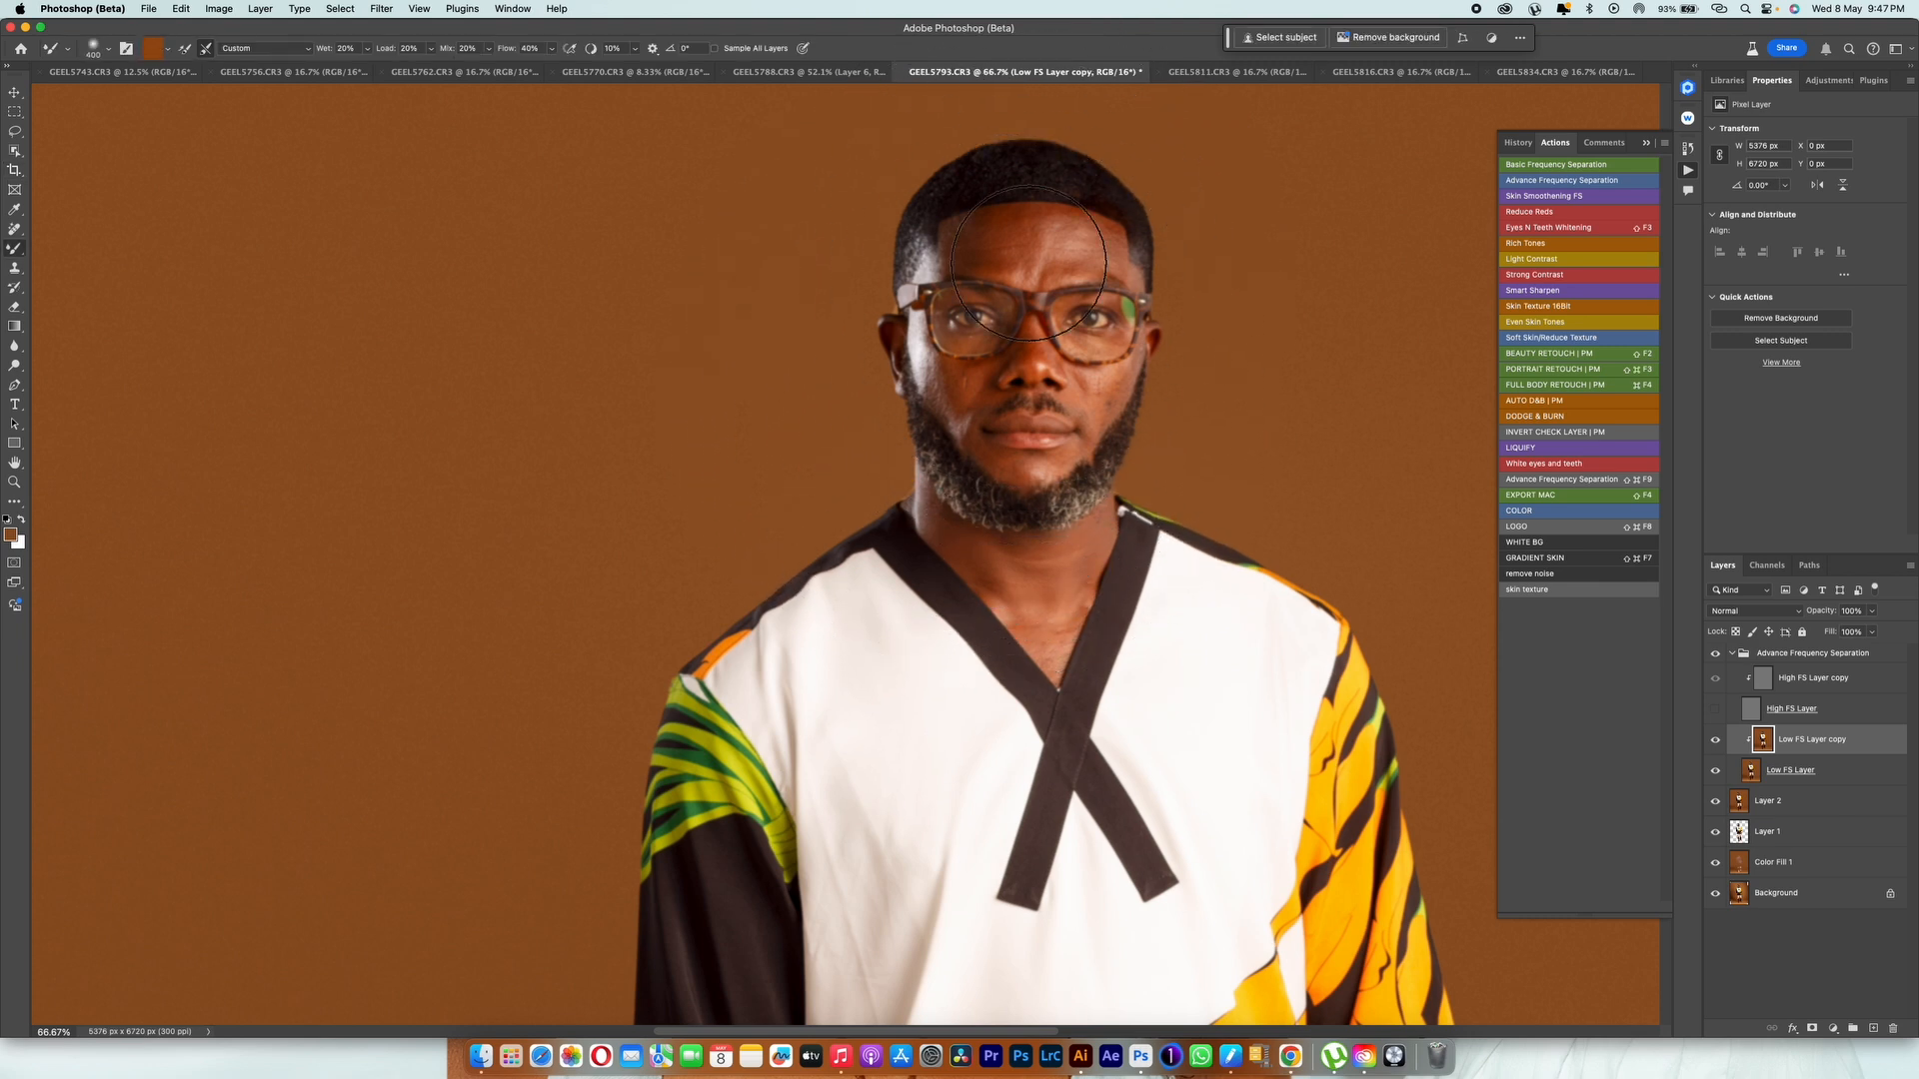
pyautogui.press('[')
pyautogui.press('[')
pyautogui.press('[')
pyautogui.press('[')
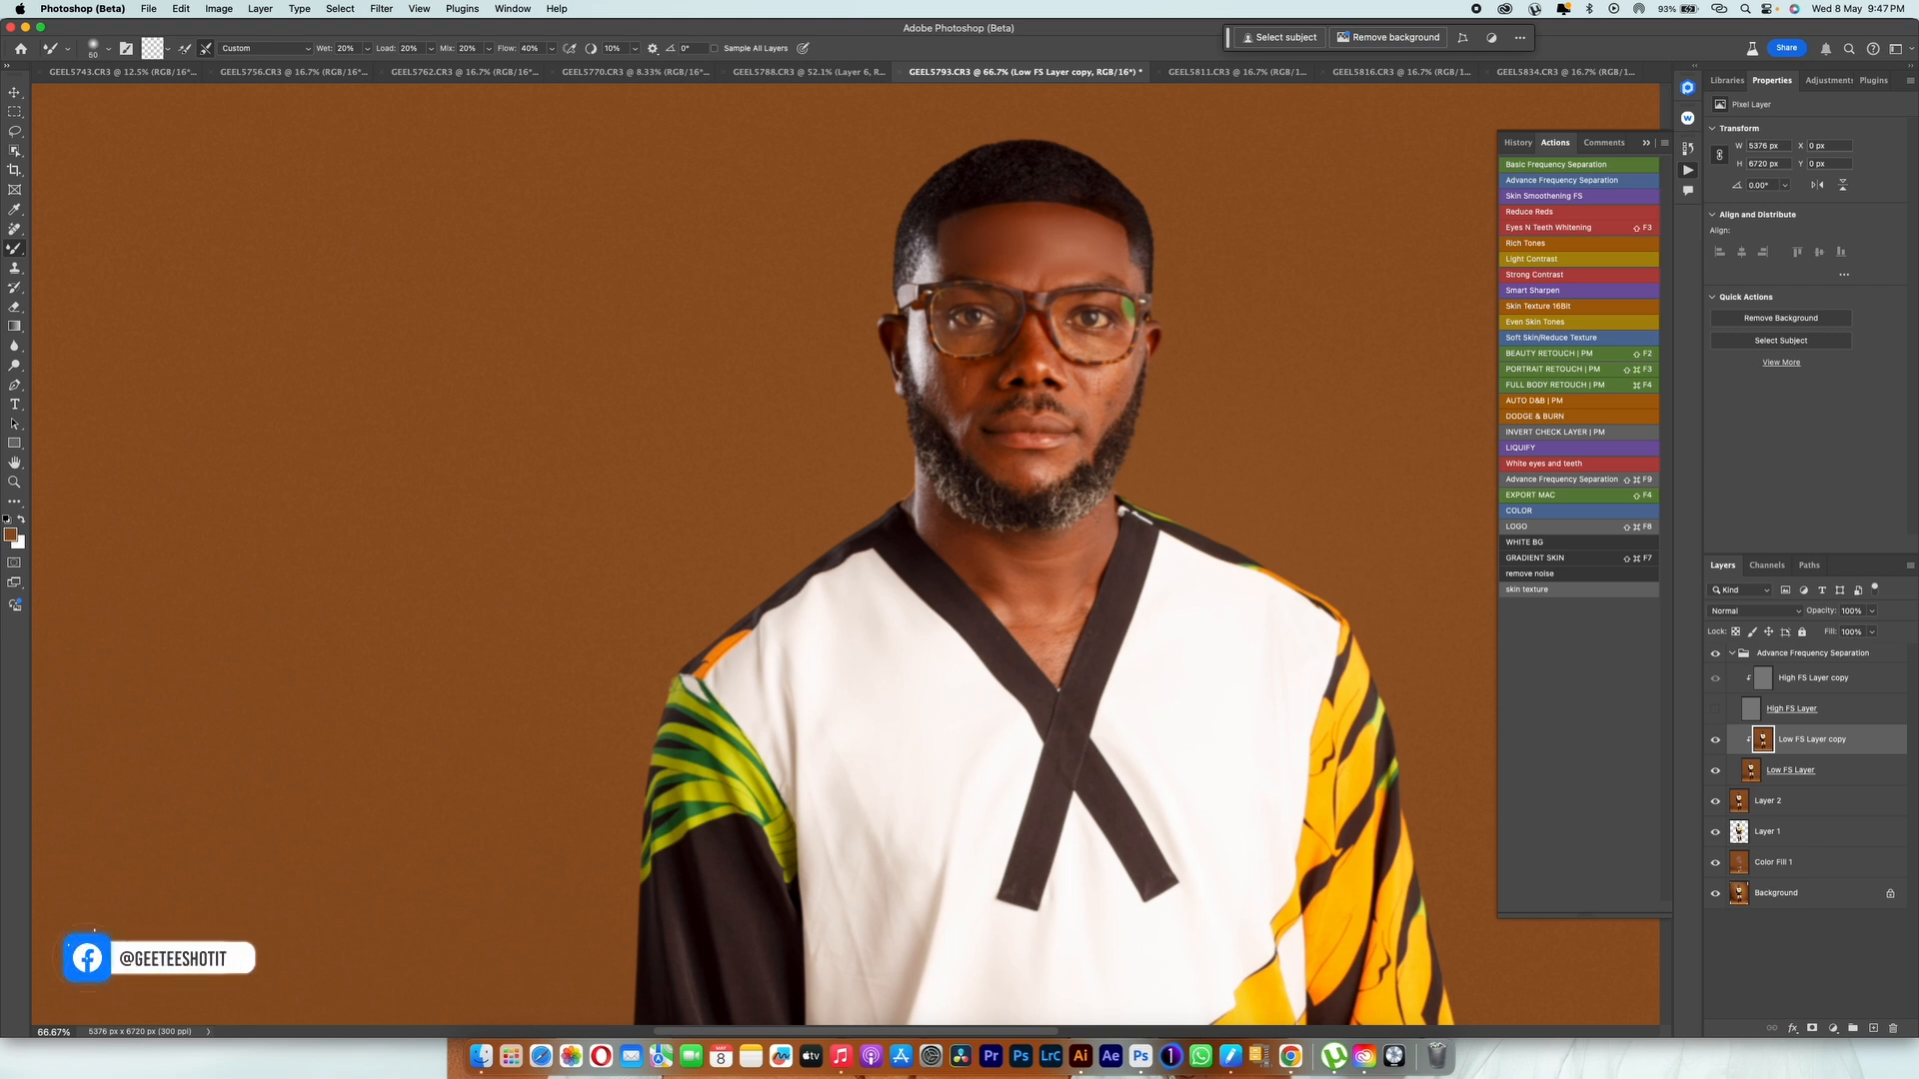
# Step: Blend the tones of the remaining face and neck skin with the Mixer Brush, adjusting its size to each area
pyautogui.press(']')
pyautogui.press('[')
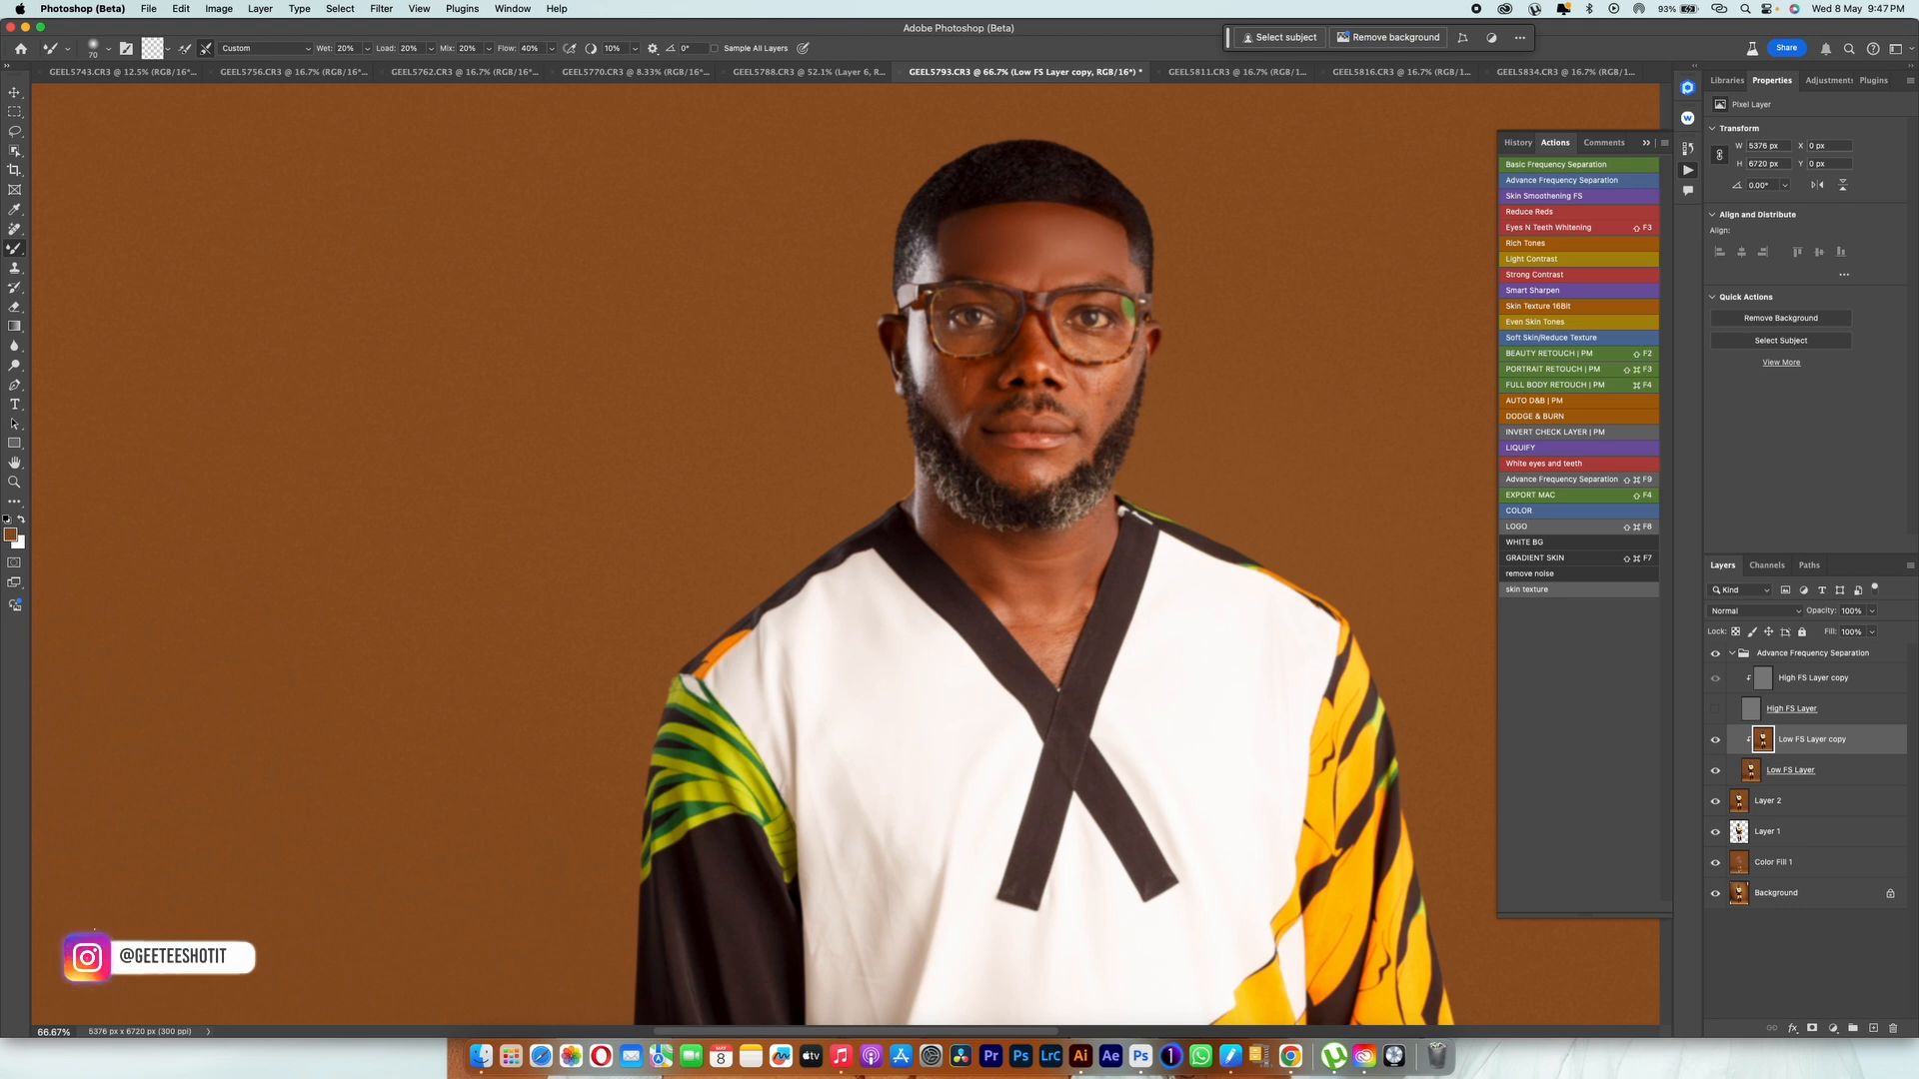
pyautogui.press(']')
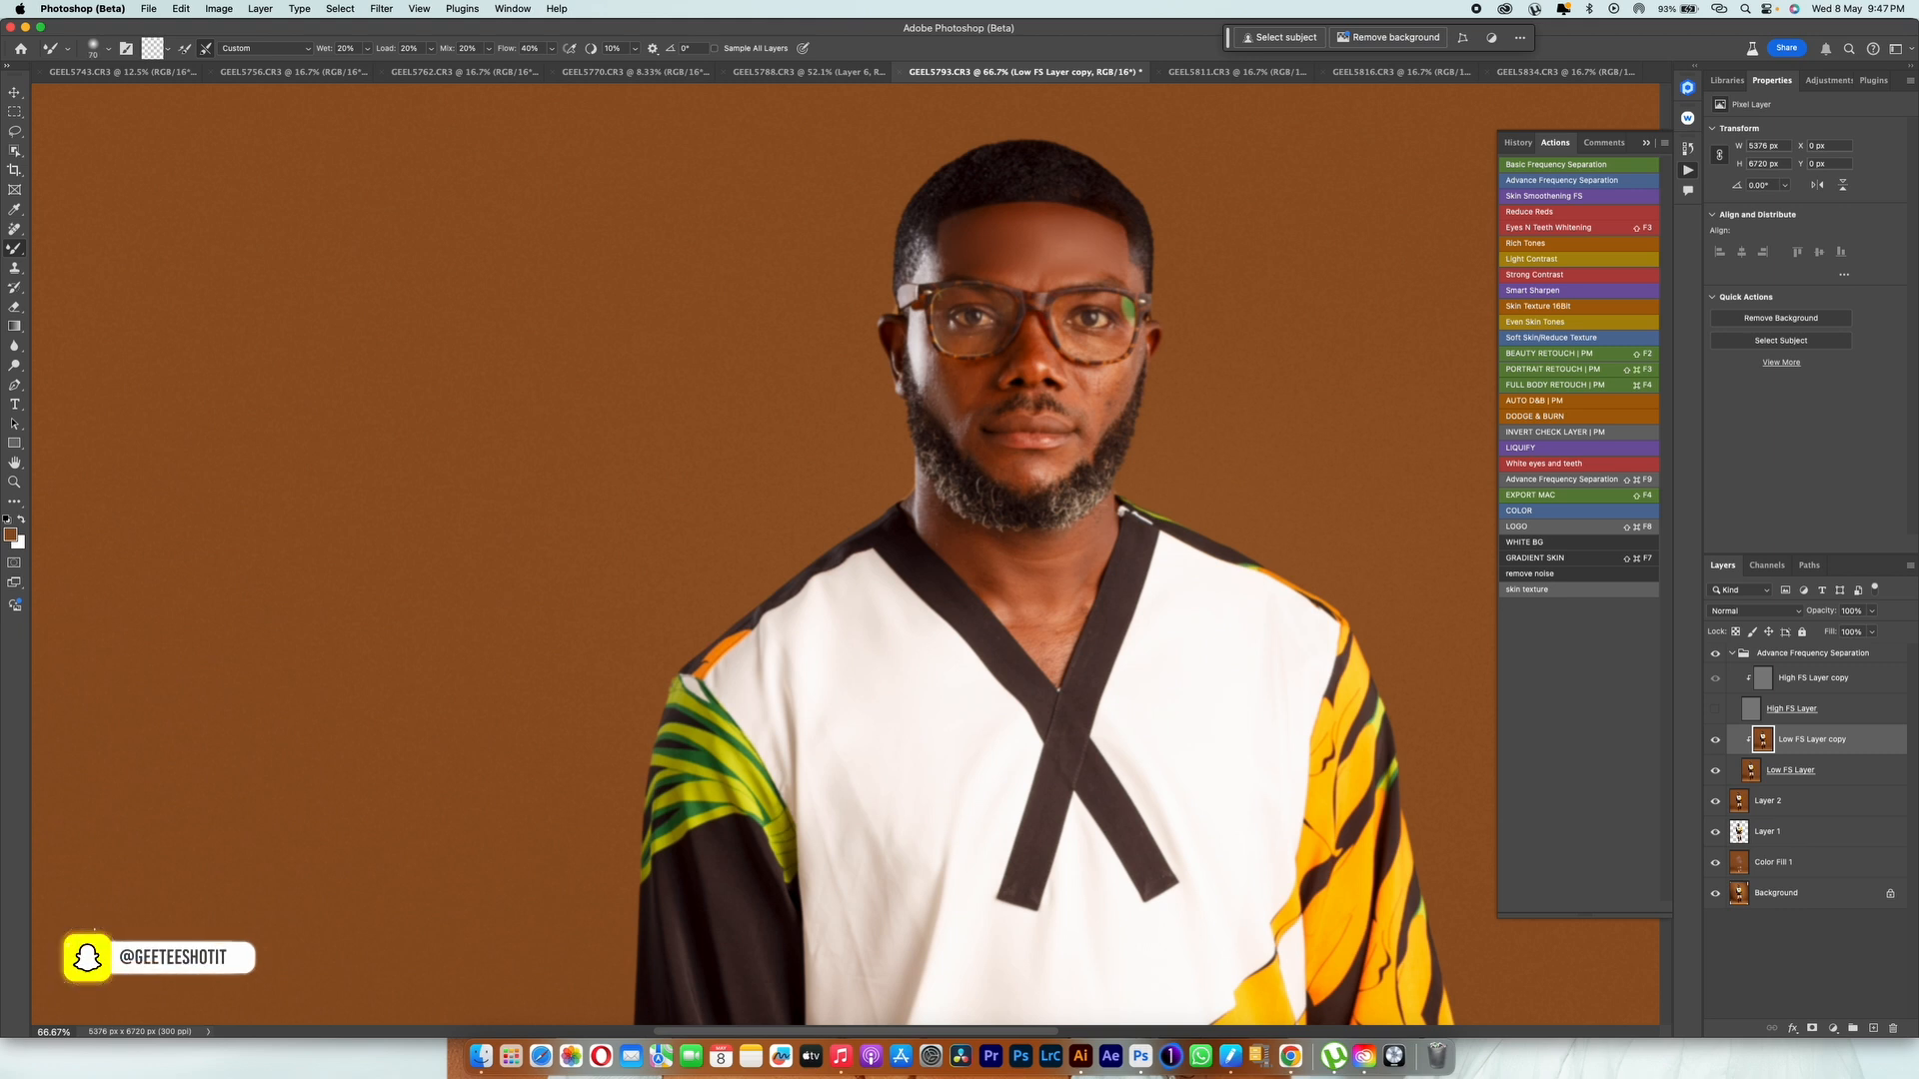
pyautogui.press(']')
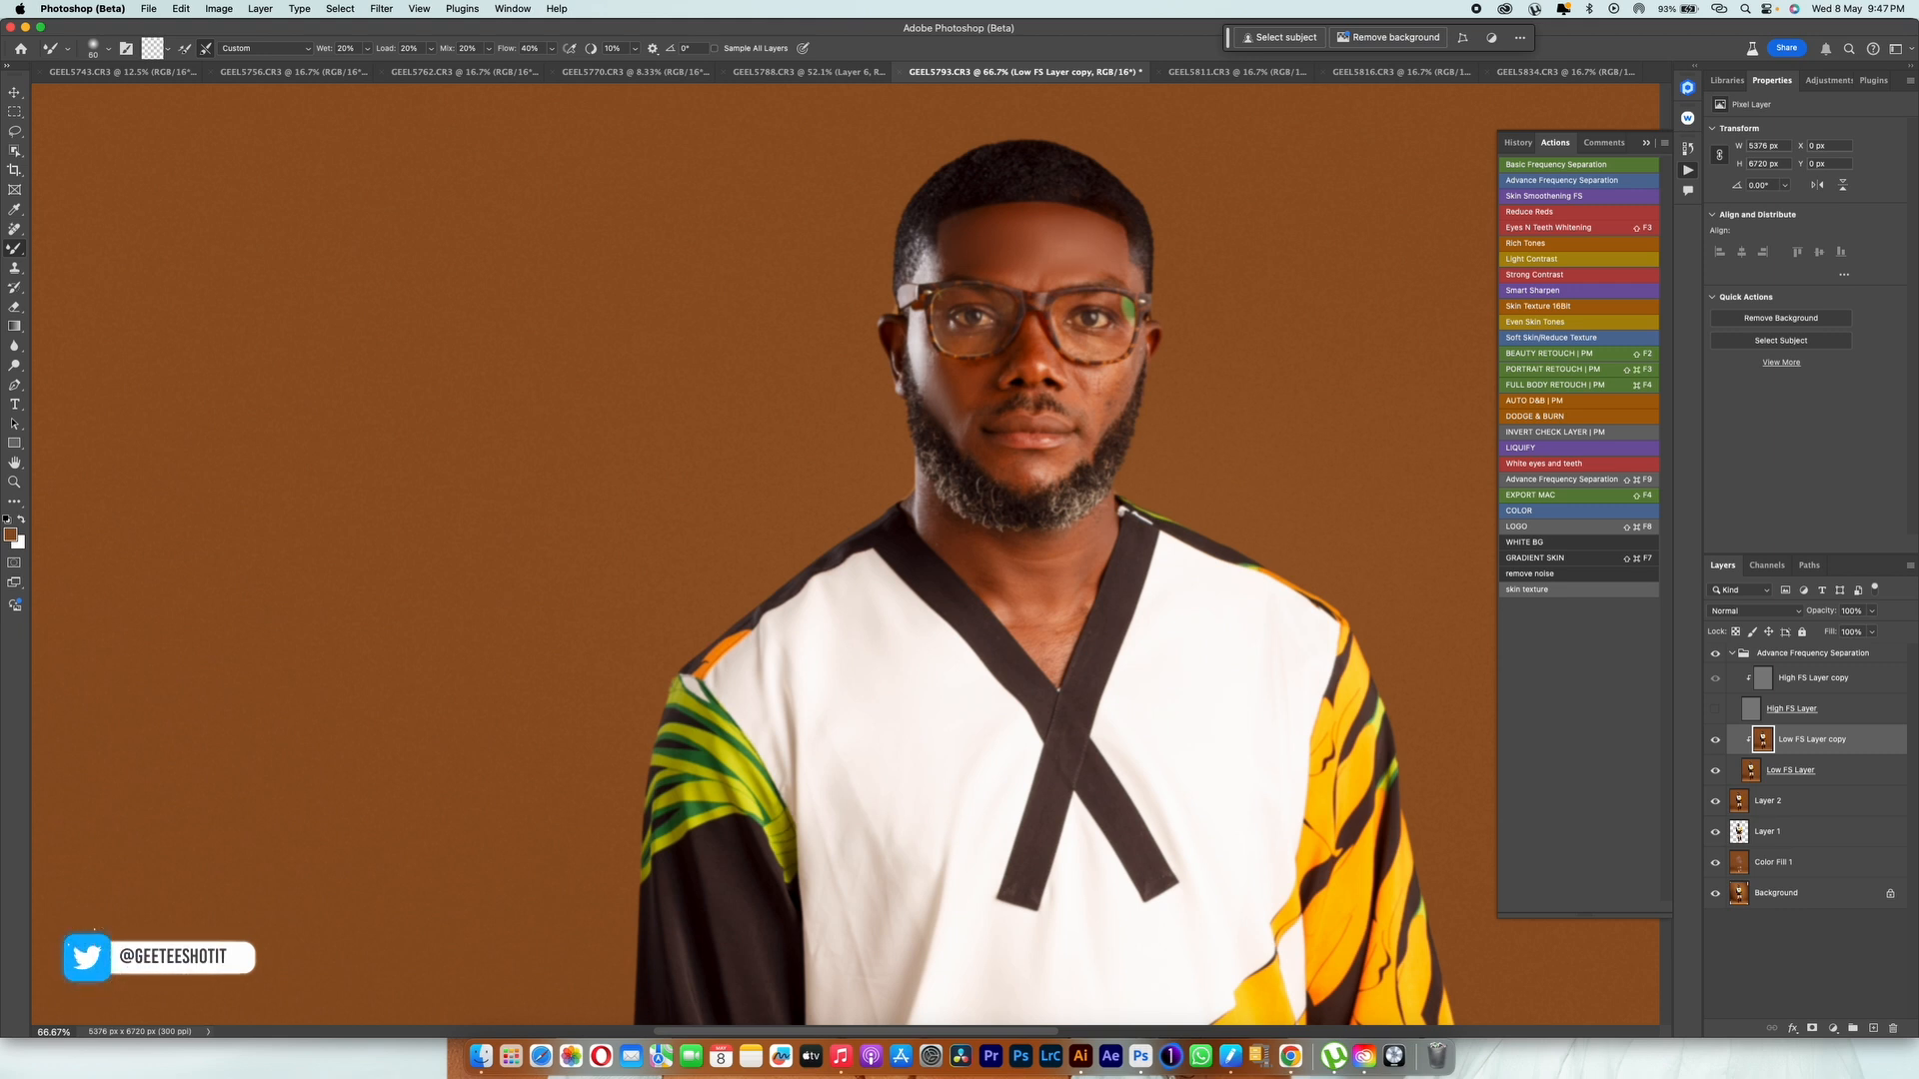
pyautogui.press('[')
pyautogui.press('[')
pyautogui.press('[')
pyautogui.press('[')
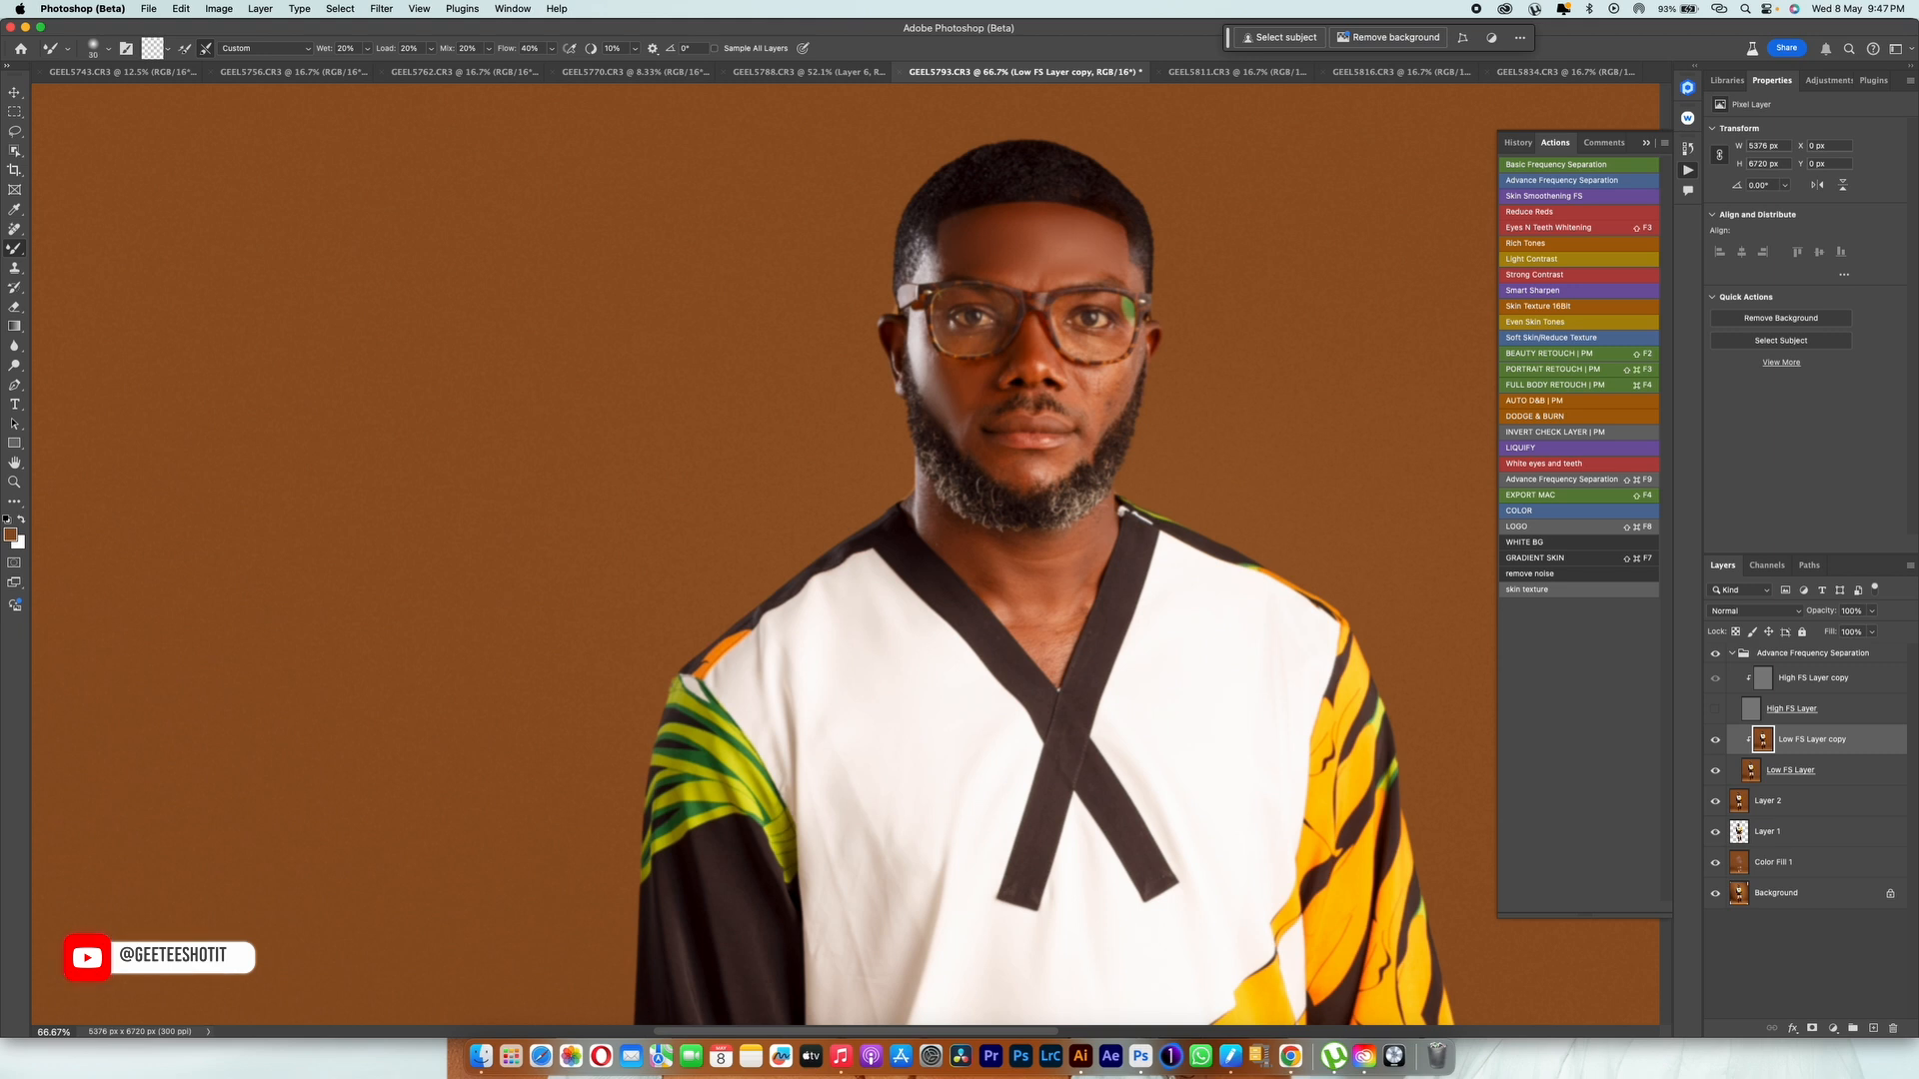
pyautogui.press(']')
pyautogui.press(']')
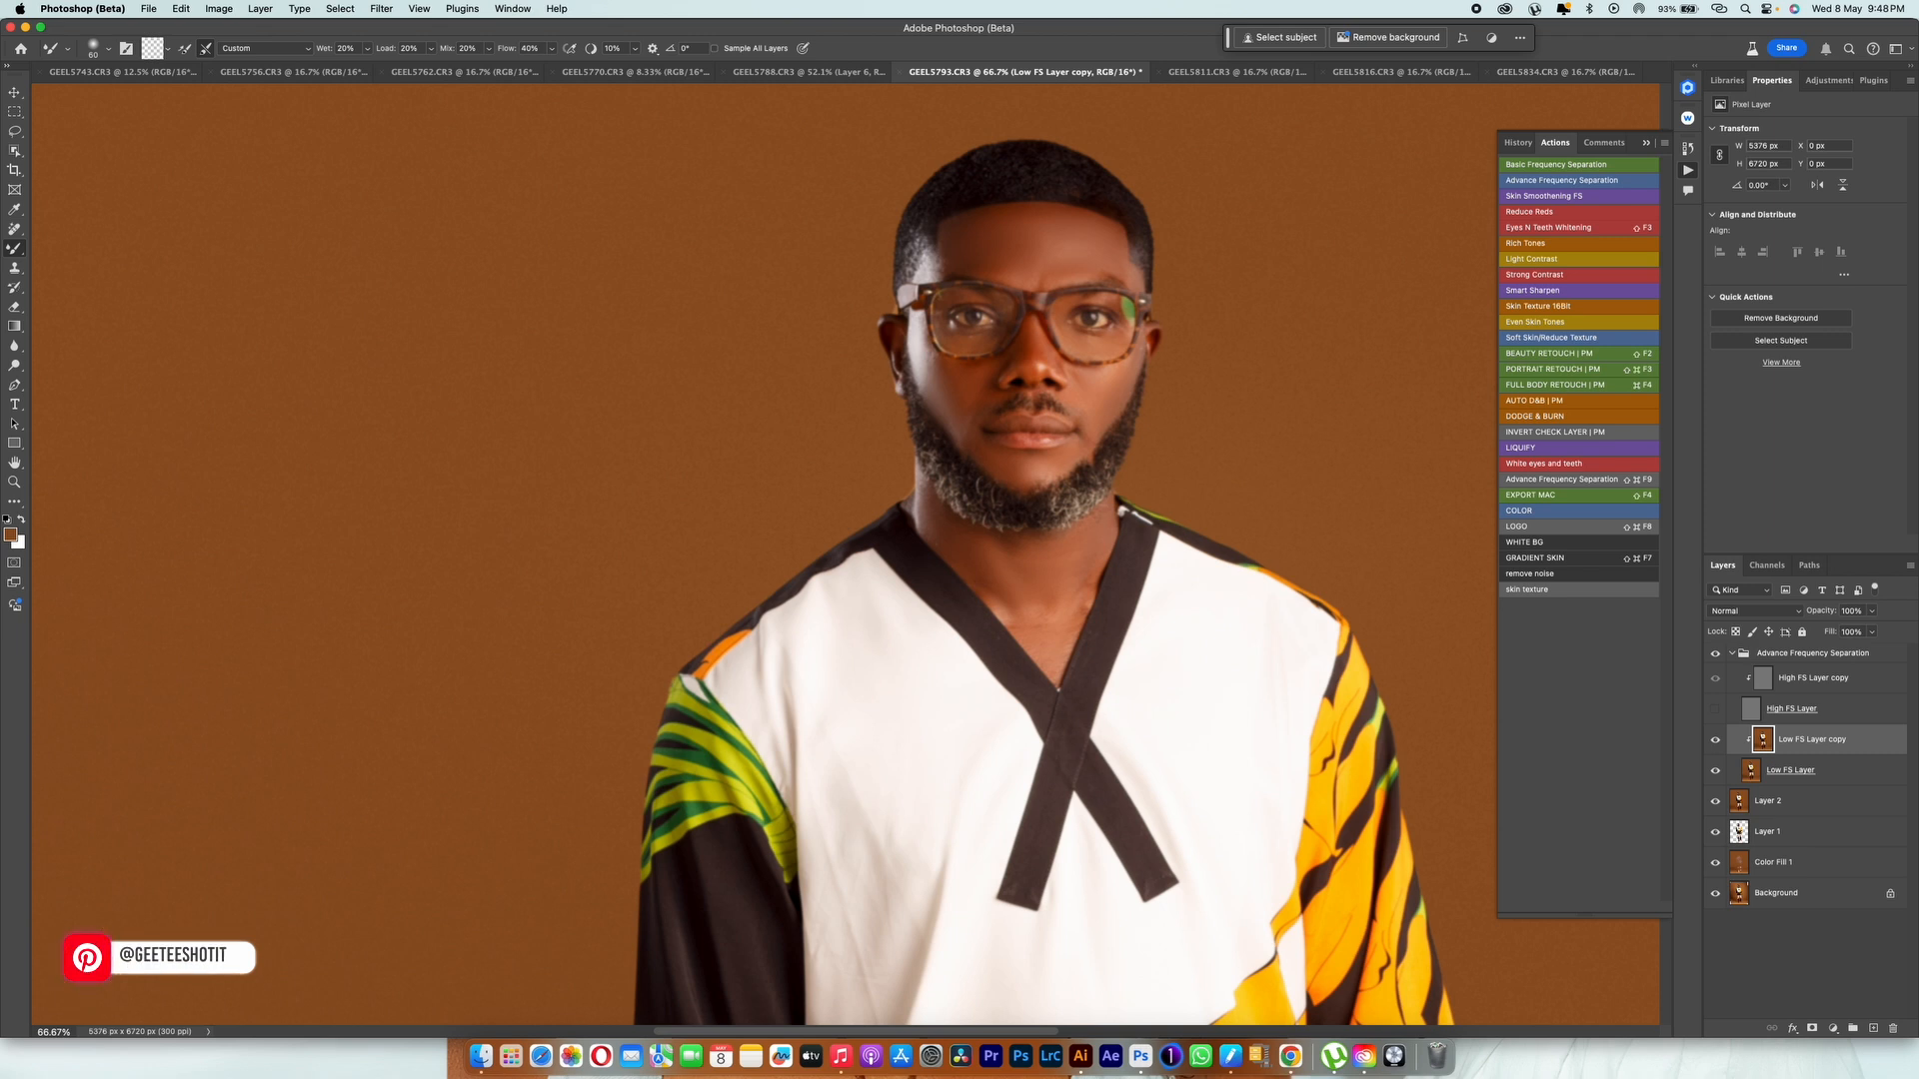
# Step: Smooth the creases in the white front of the shirt with an enlarged Mixer Brush
pyautogui.scroll(-10, 1000, 554)
pyautogui.scroll(4, 999, 554)
pyautogui.scroll(-1, 938, 437)
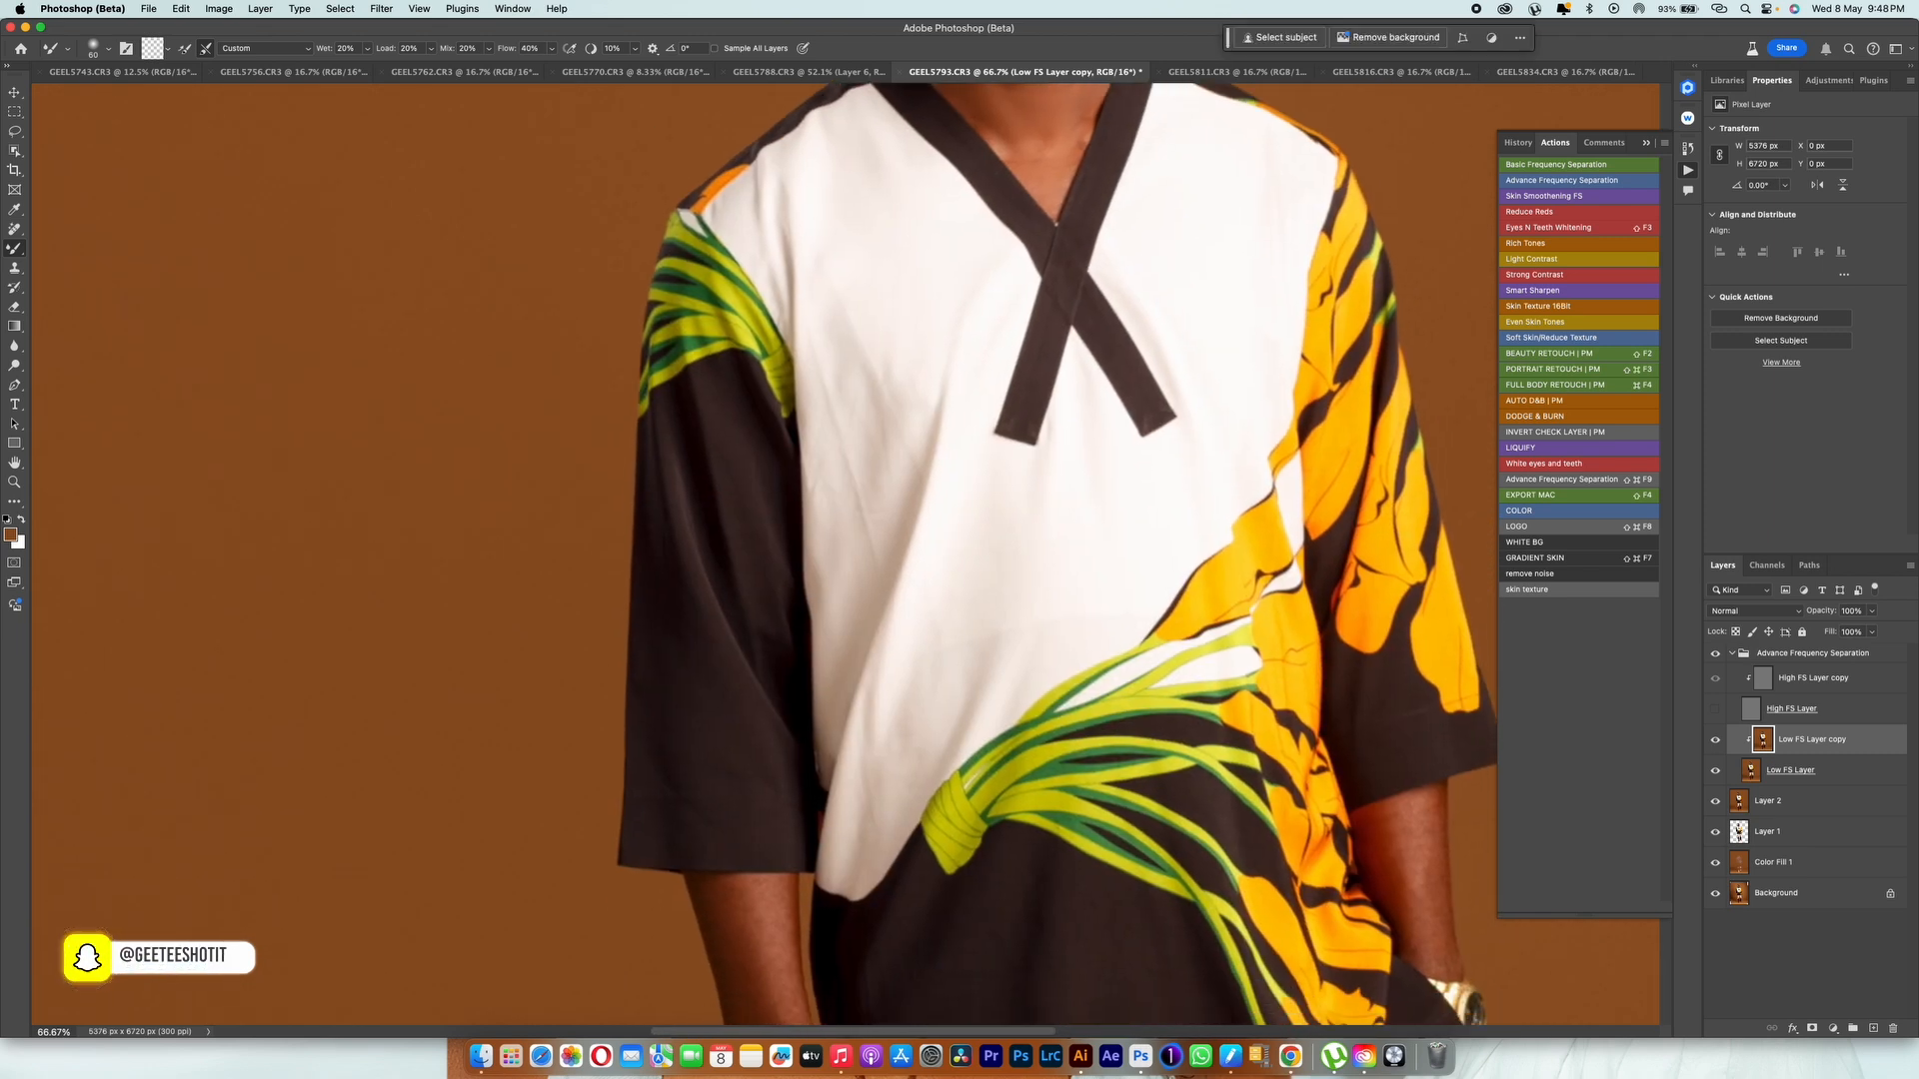
pyautogui.press(']')
pyautogui.press(']')
pyautogui.press(']')
pyautogui.press(']')
pyautogui.press(']')
pyautogui.press(']')
pyautogui.press(']')
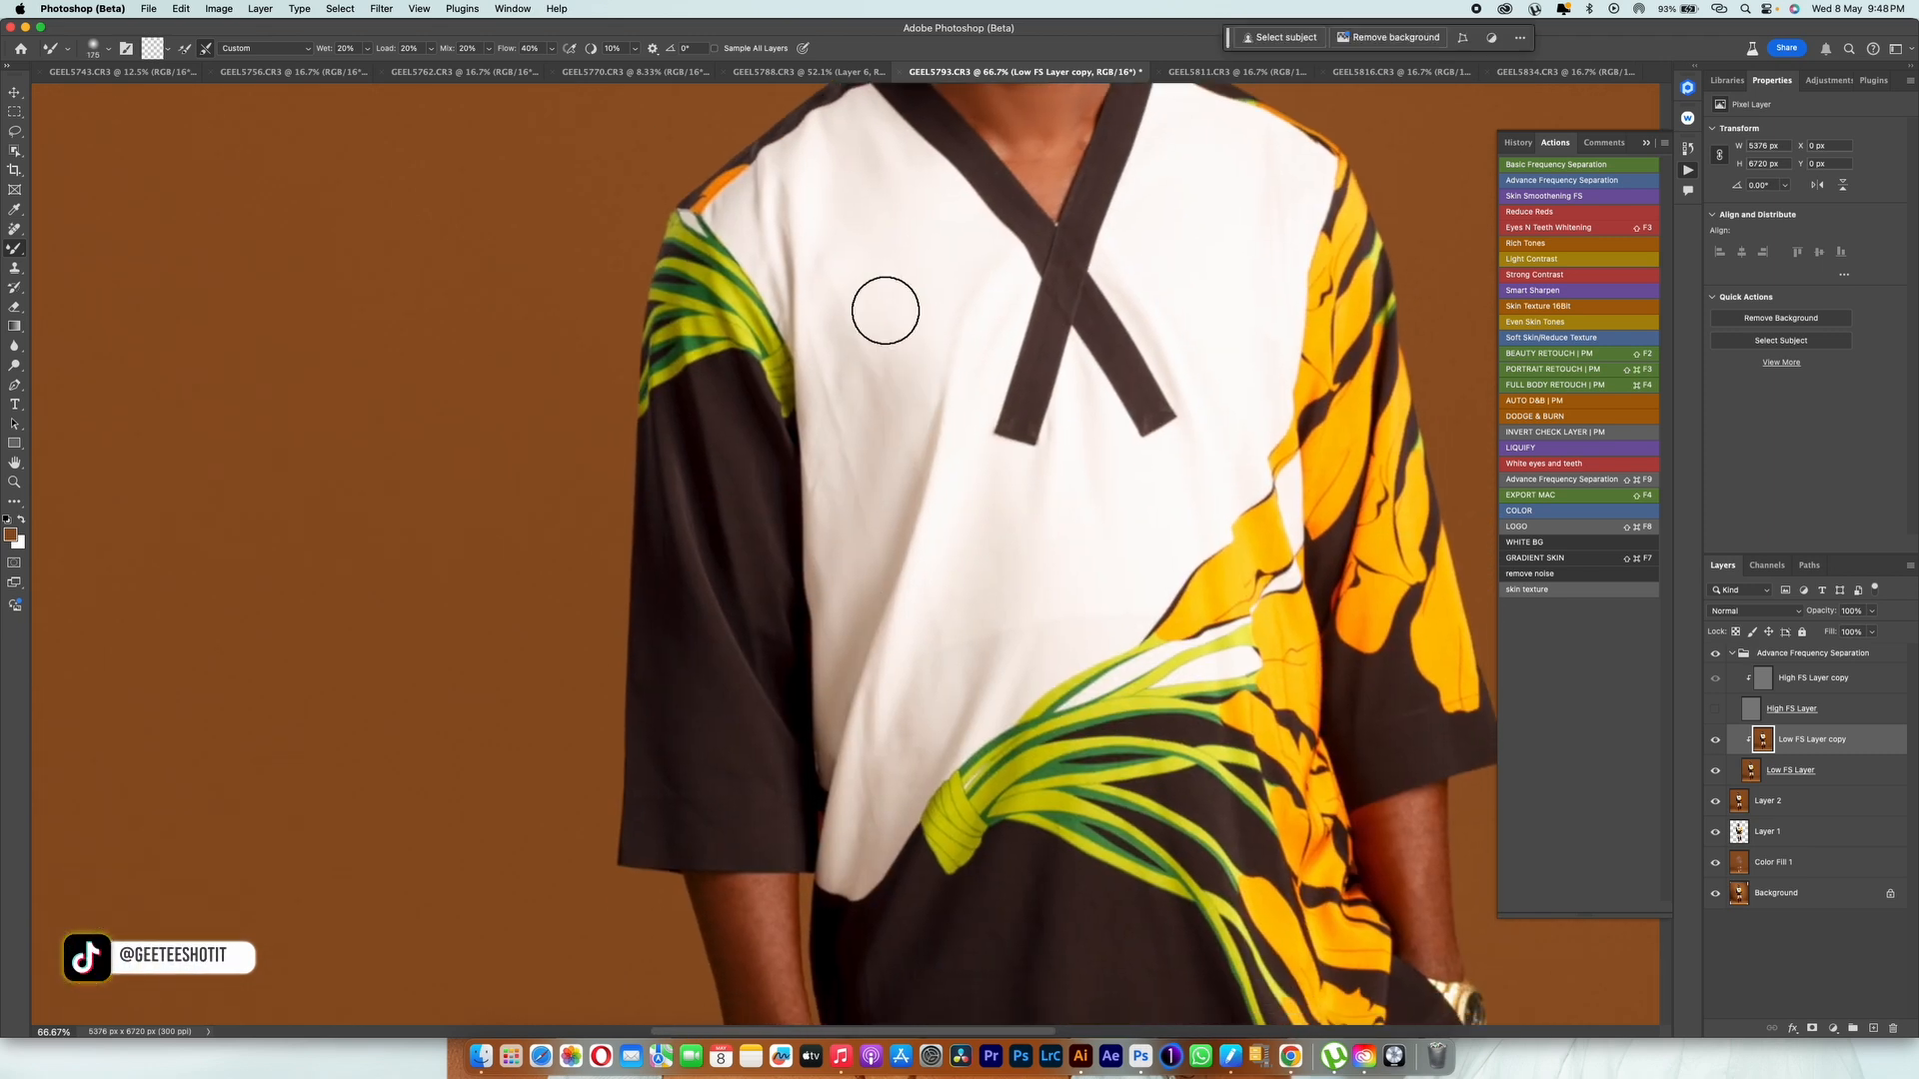
pyautogui.moveTo(886, 311); pyautogui.dragTo(866, 371)
pyautogui.moveTo(950, 427); pyautogui.dragTo(884, 806)
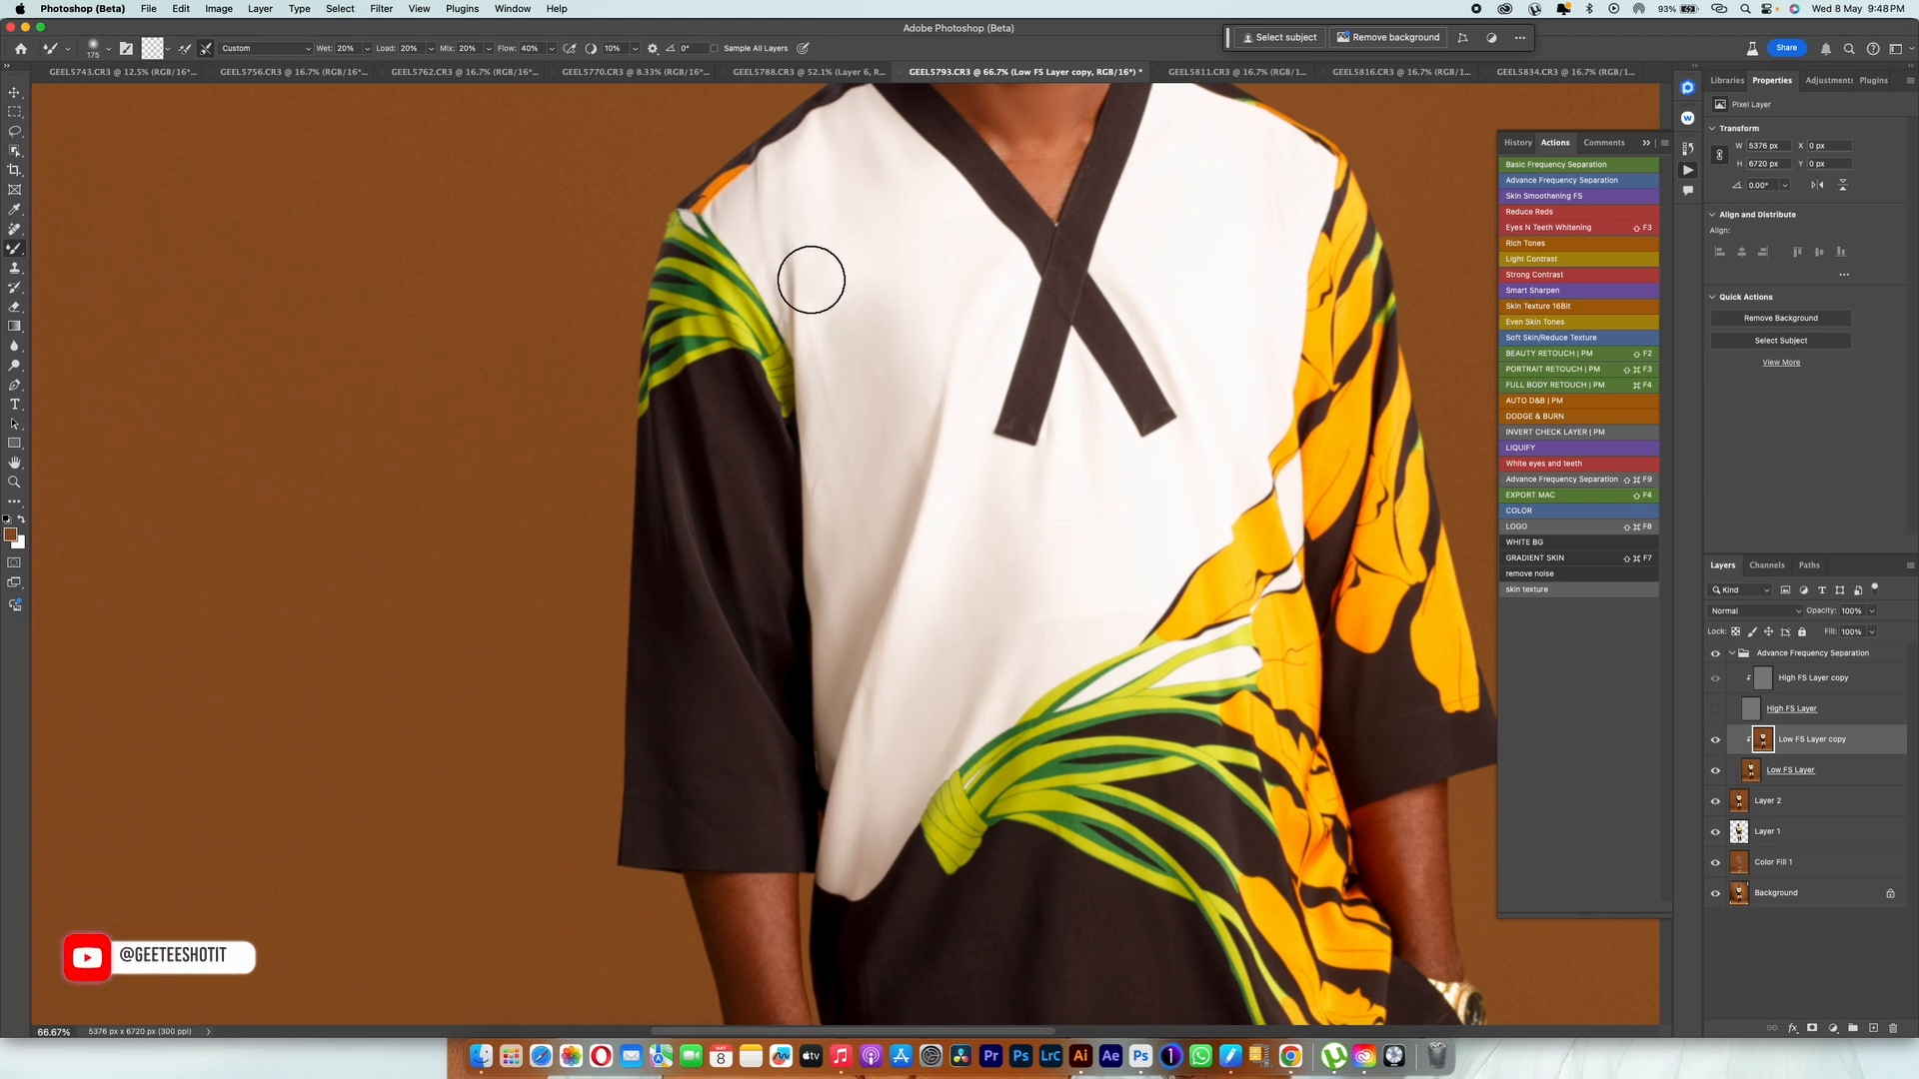
pyautogui.moveTo(917, 630)
pyautogui.mouseDown()
pyautogui.moveTo(912, 654)
pyautogui.moveTo(834, 281)
pyautogui.mouseUp()
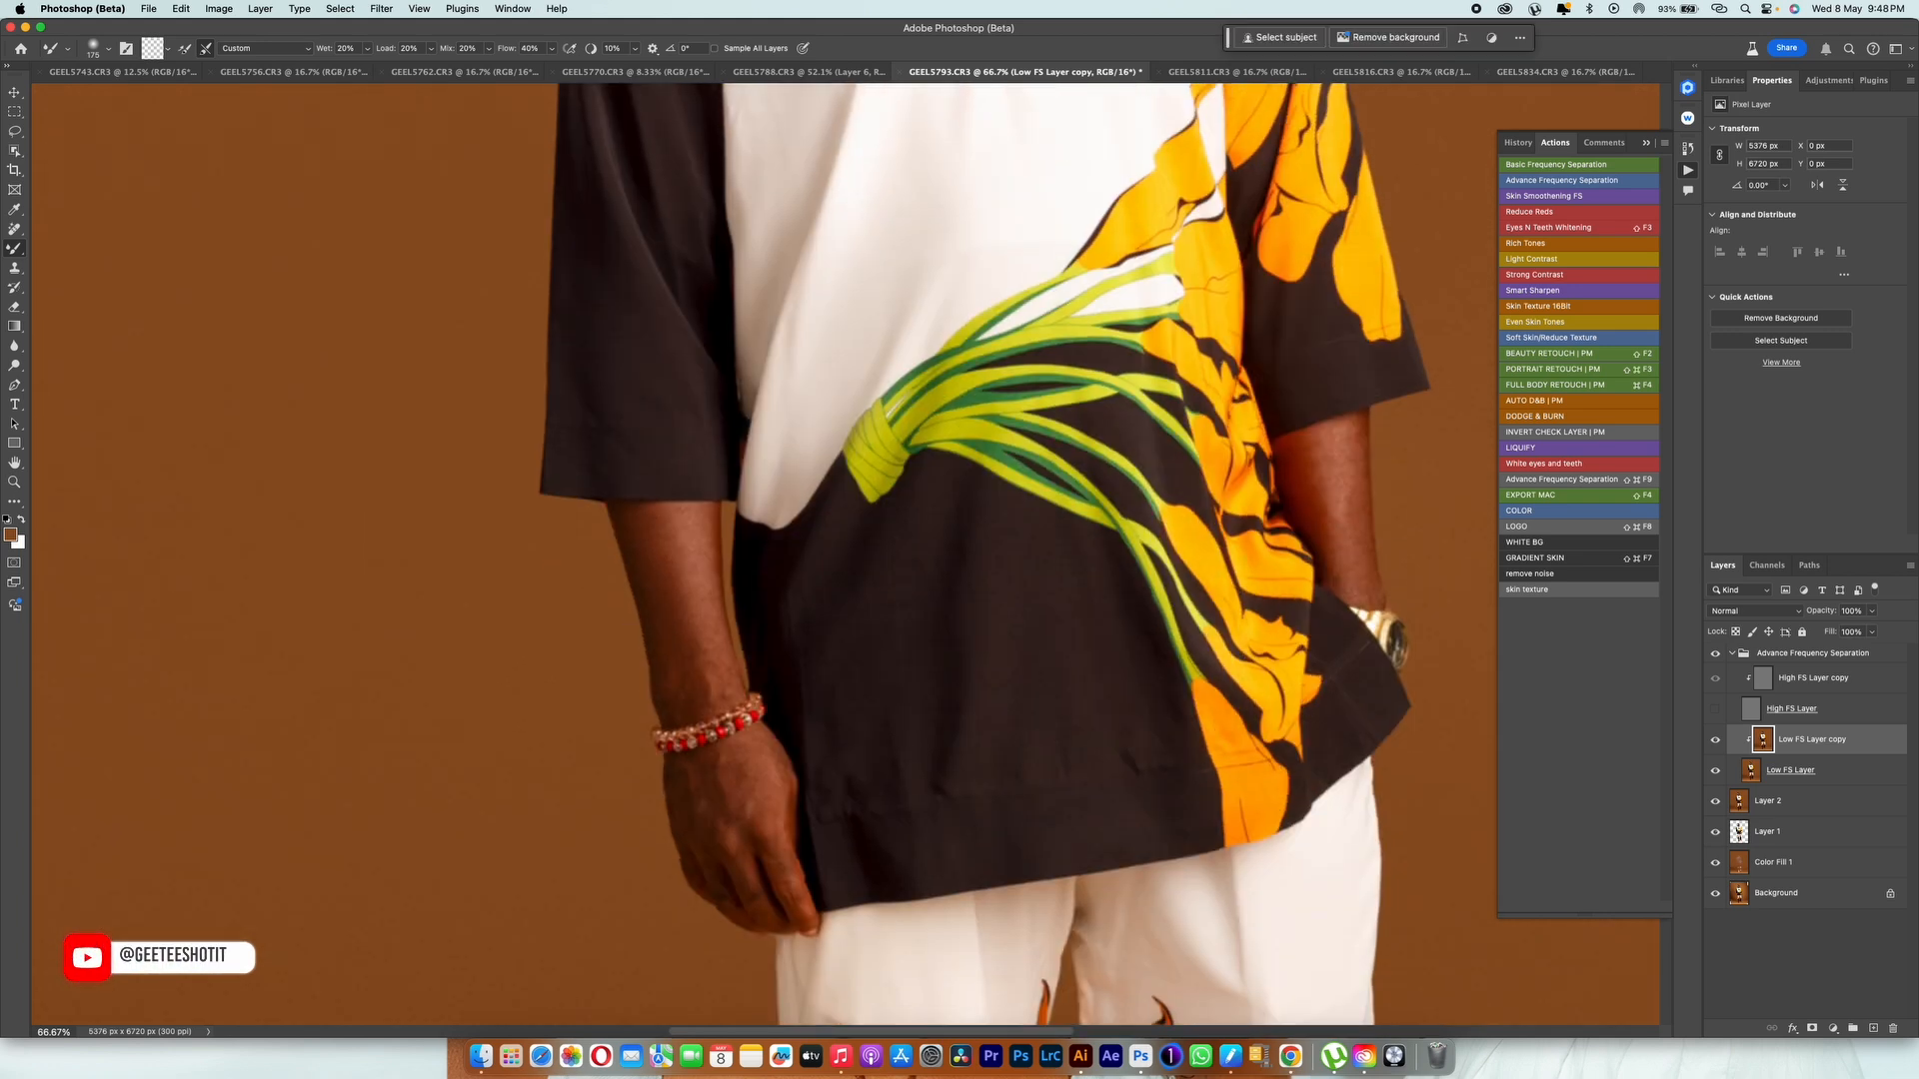
# Step: Even out the skin on the forearms and the hand wearing the bracelet with a smaller Mixer Brush
pyautogui.press('[')
pyautogui.press('[')
pyautogui.press('[')
pyautogui.press('[')
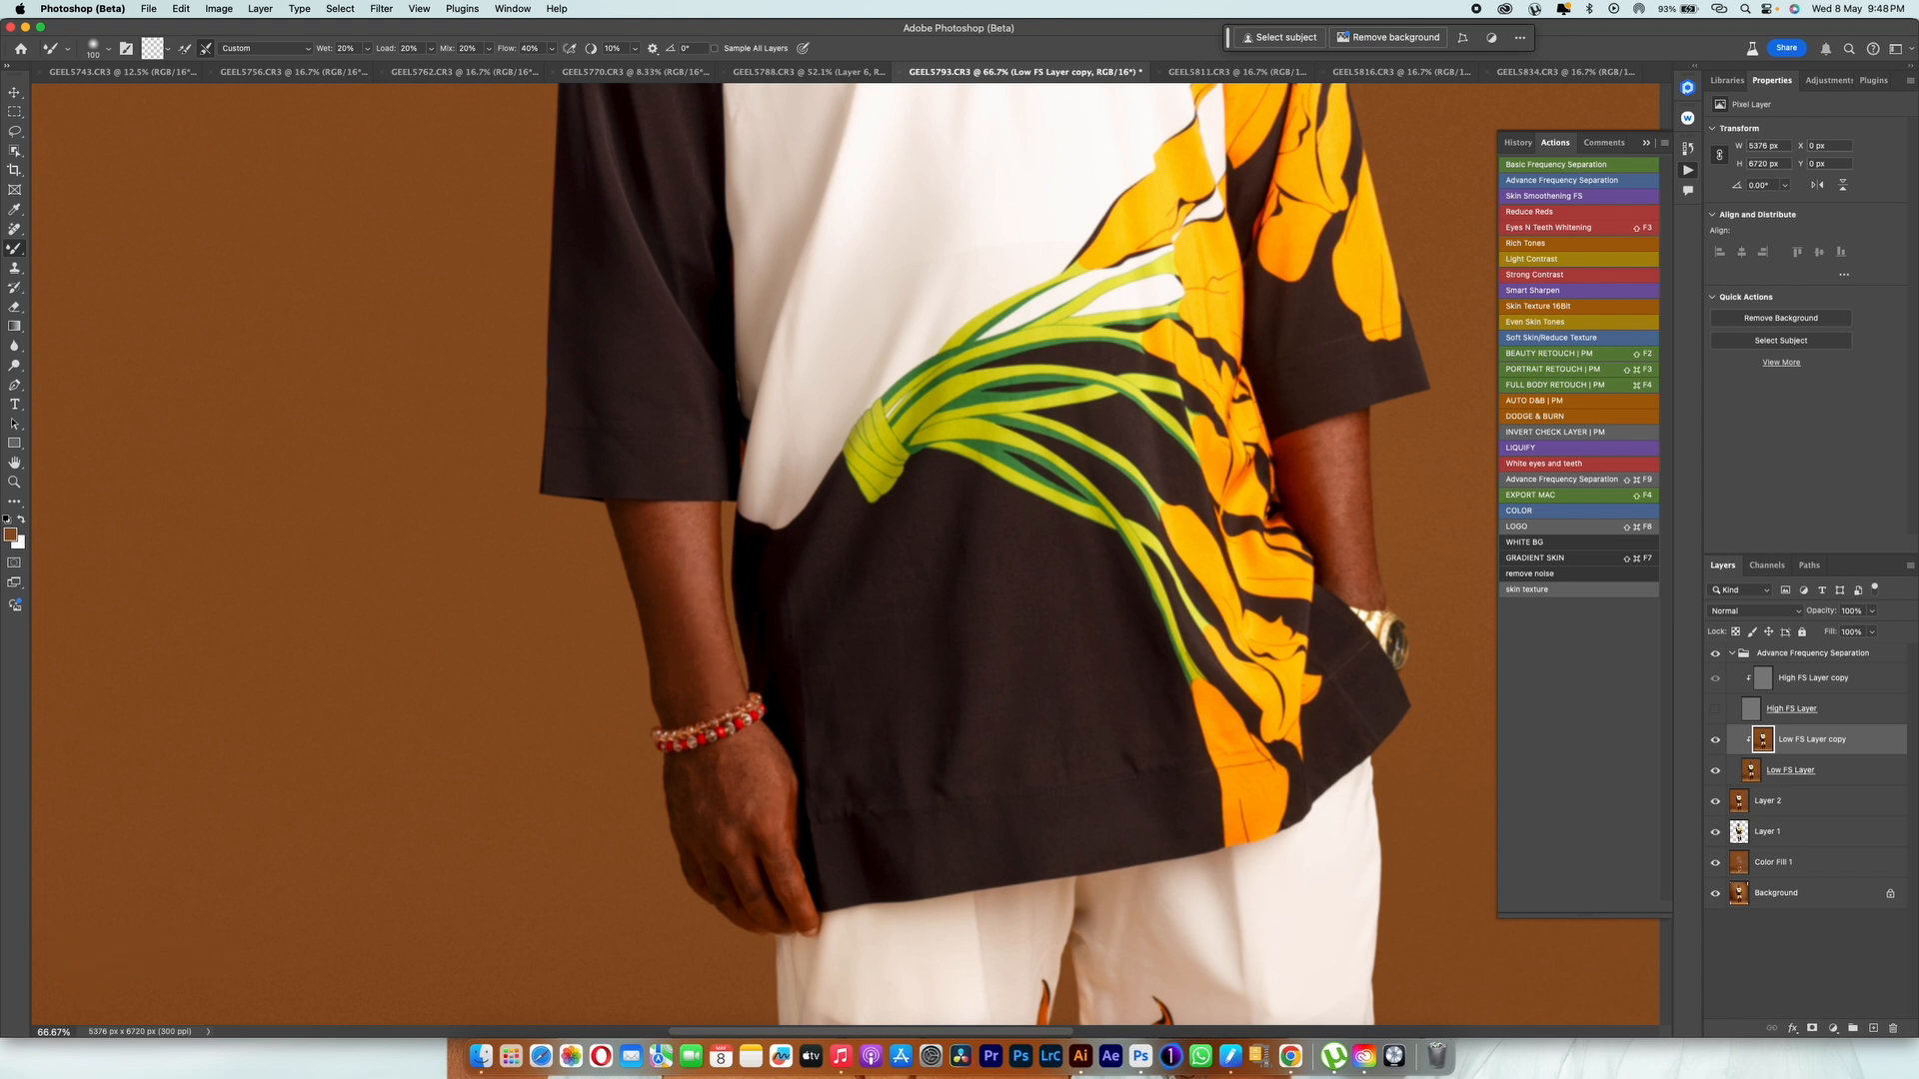
pyautogui.moveTo(741, 770)
pyautogui.mouseDown()
pyautogui.moveTo(755, 828)
pyautogui.moveTo(705, 787)
pyautogui.mouseUp()
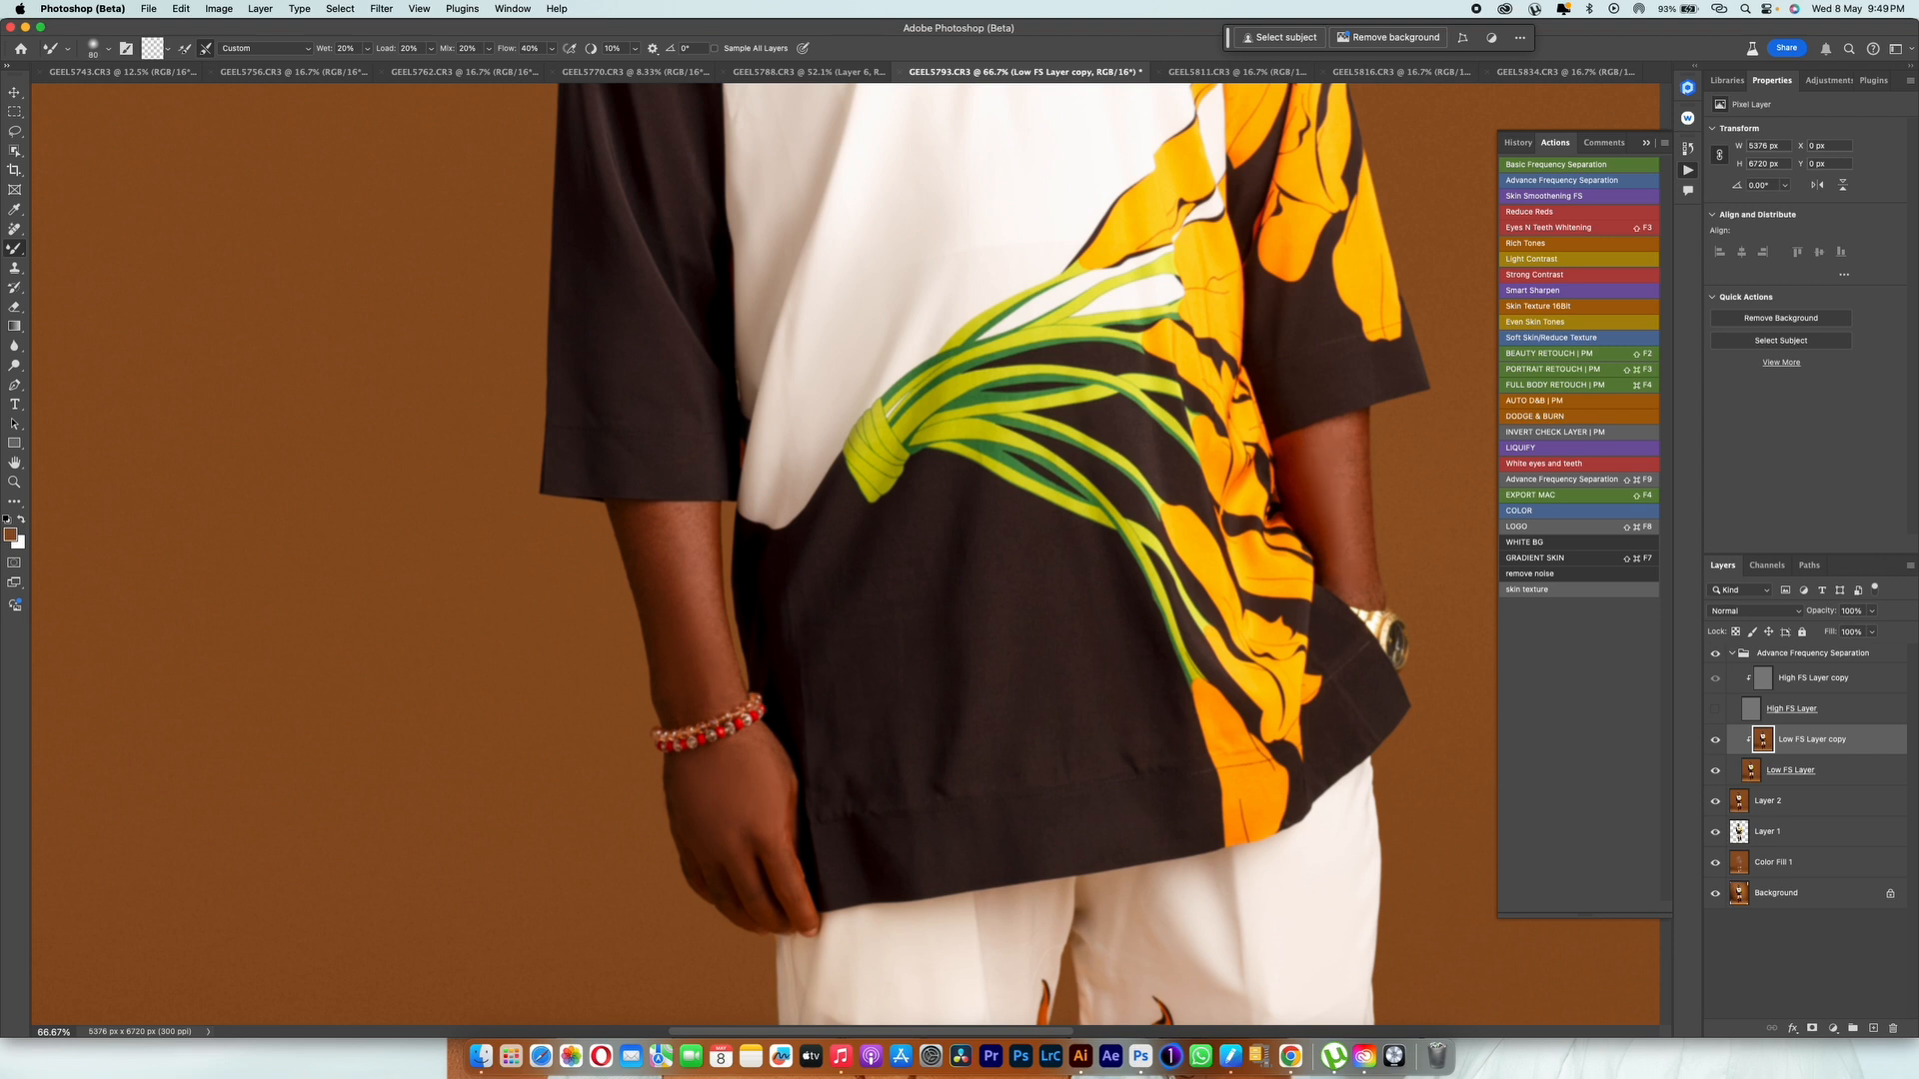
# Step: Smooth the creases in the white trousers on the Low FS Layer copy and turn the High FS Layer back on
pyautogui.press('super+minus')
pyautogui.press('super+minus')
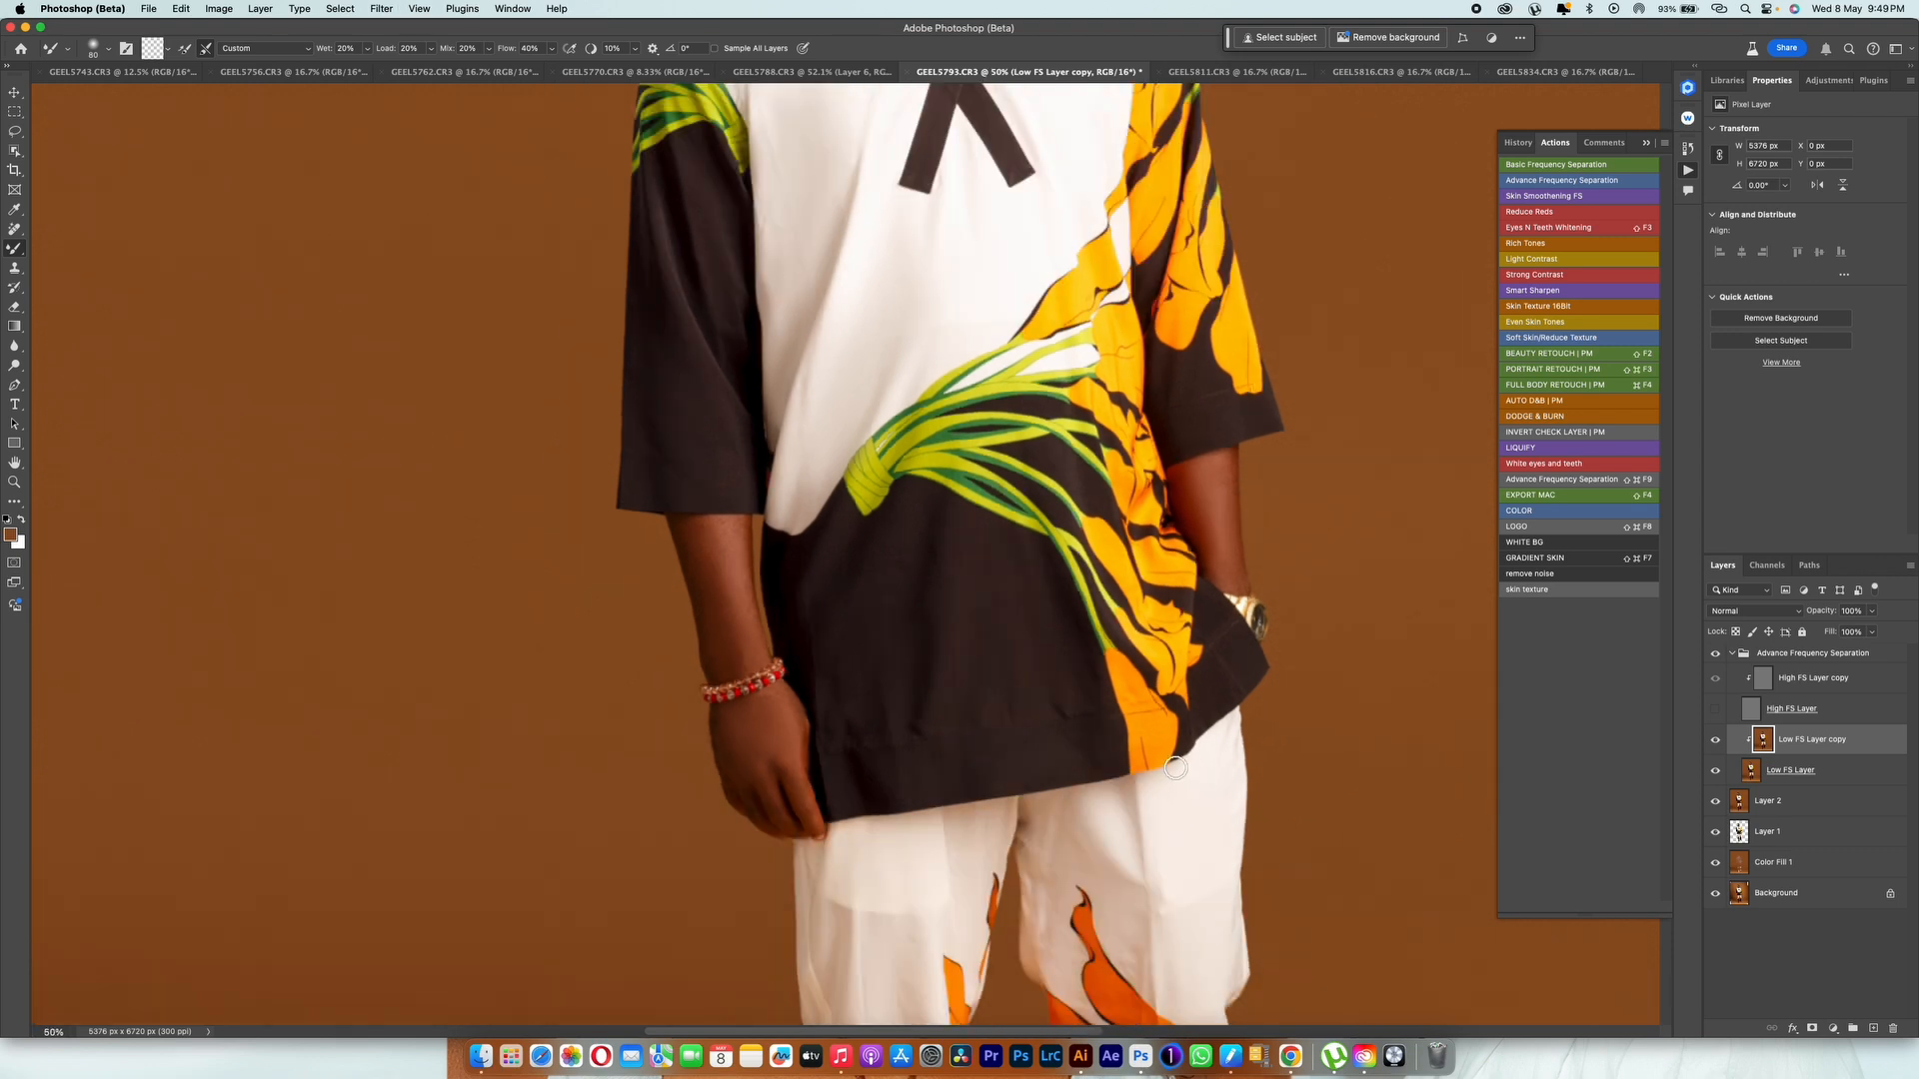
pyautogui.moveTo(1174, 767); pyautogui.dragTo(1218, 411)
pyautogui.scroll(-1, 972, 554)
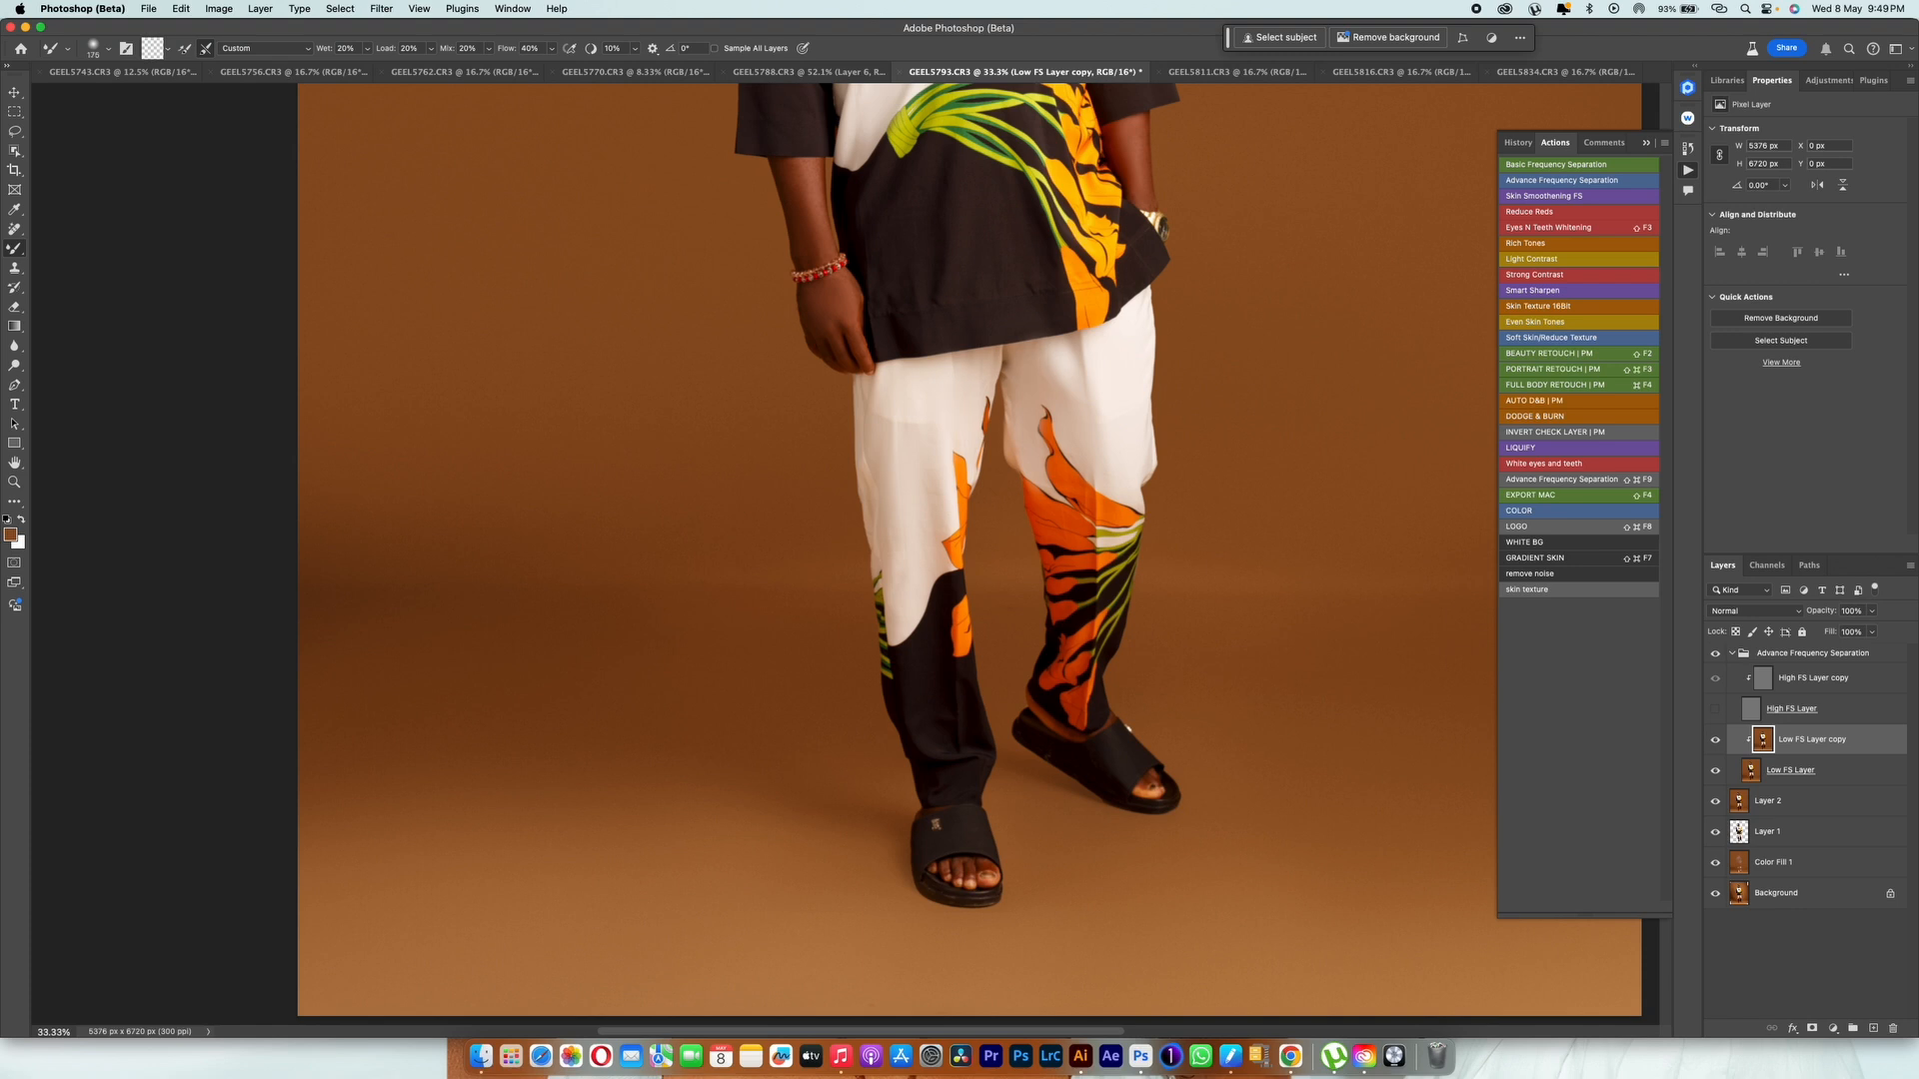
pyautogui.press('[')
pyautogui.press('e')
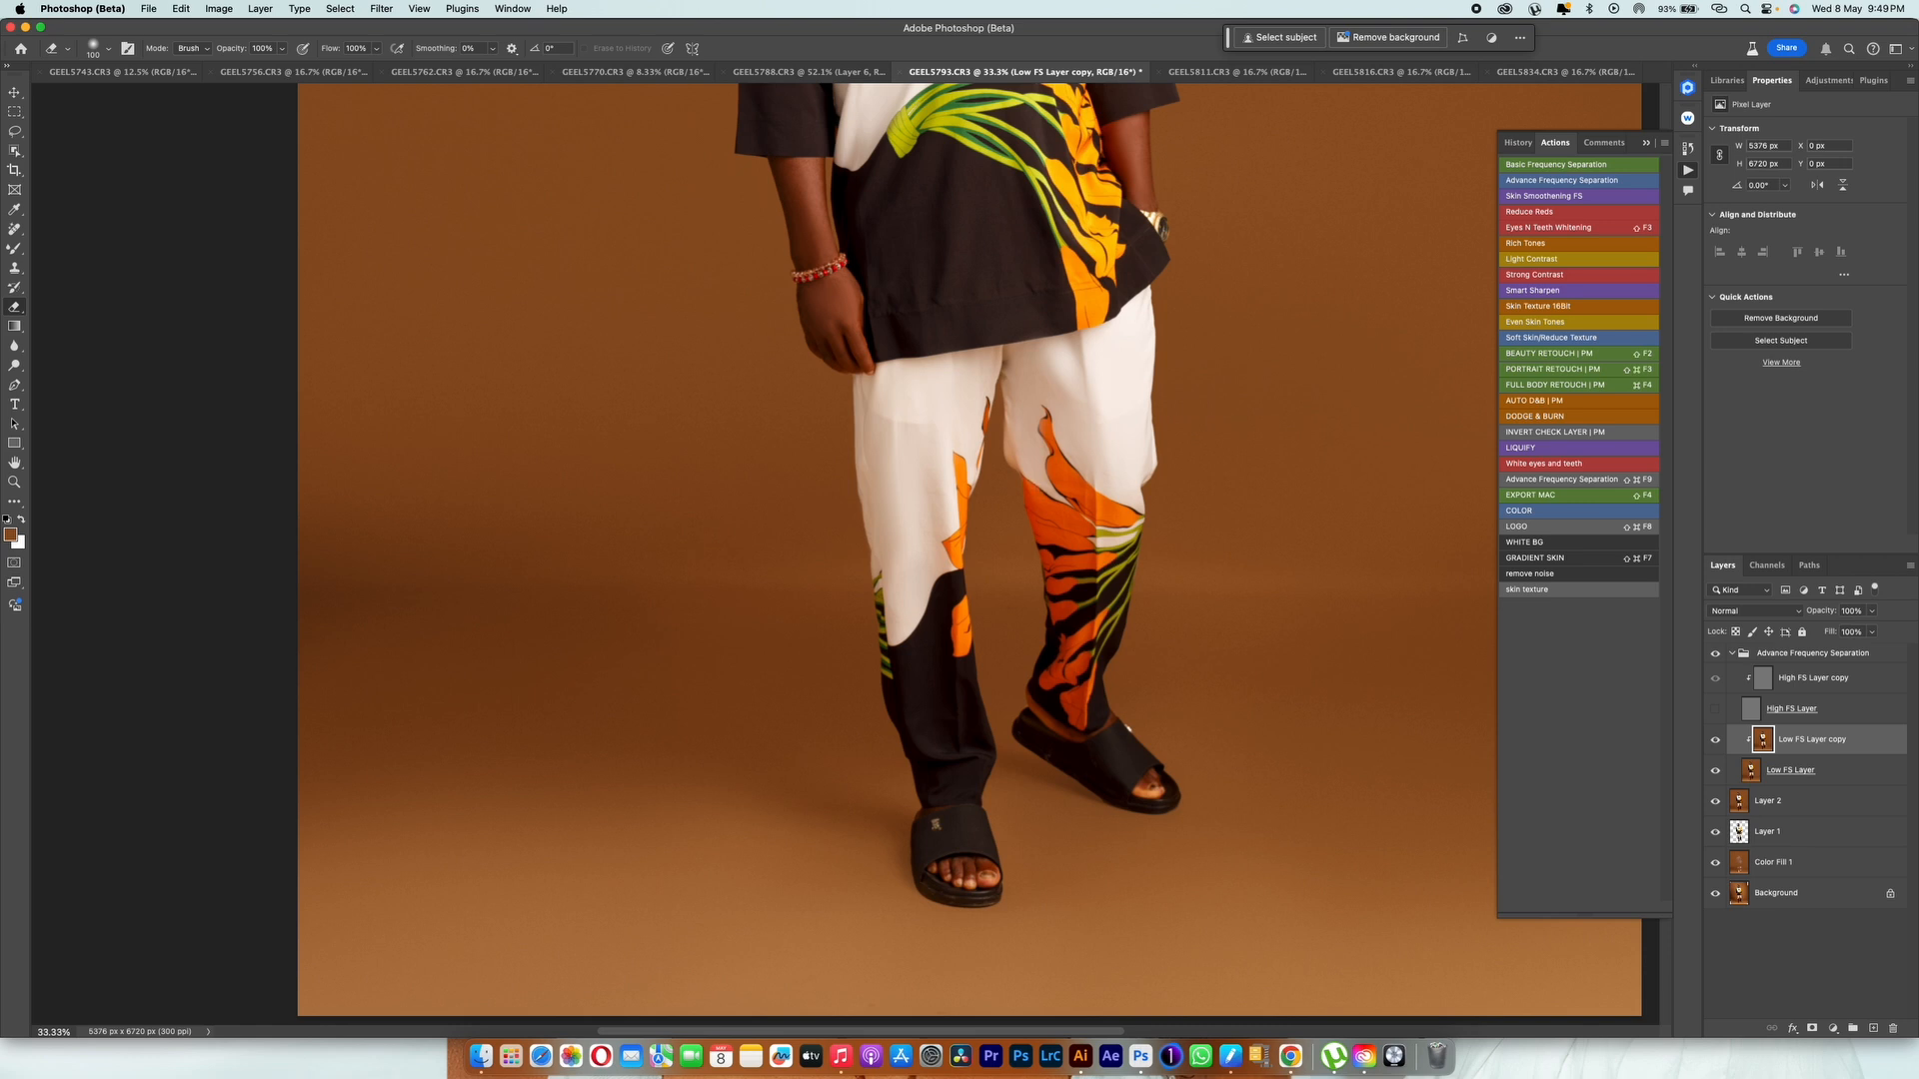
pyautogui.press('b')
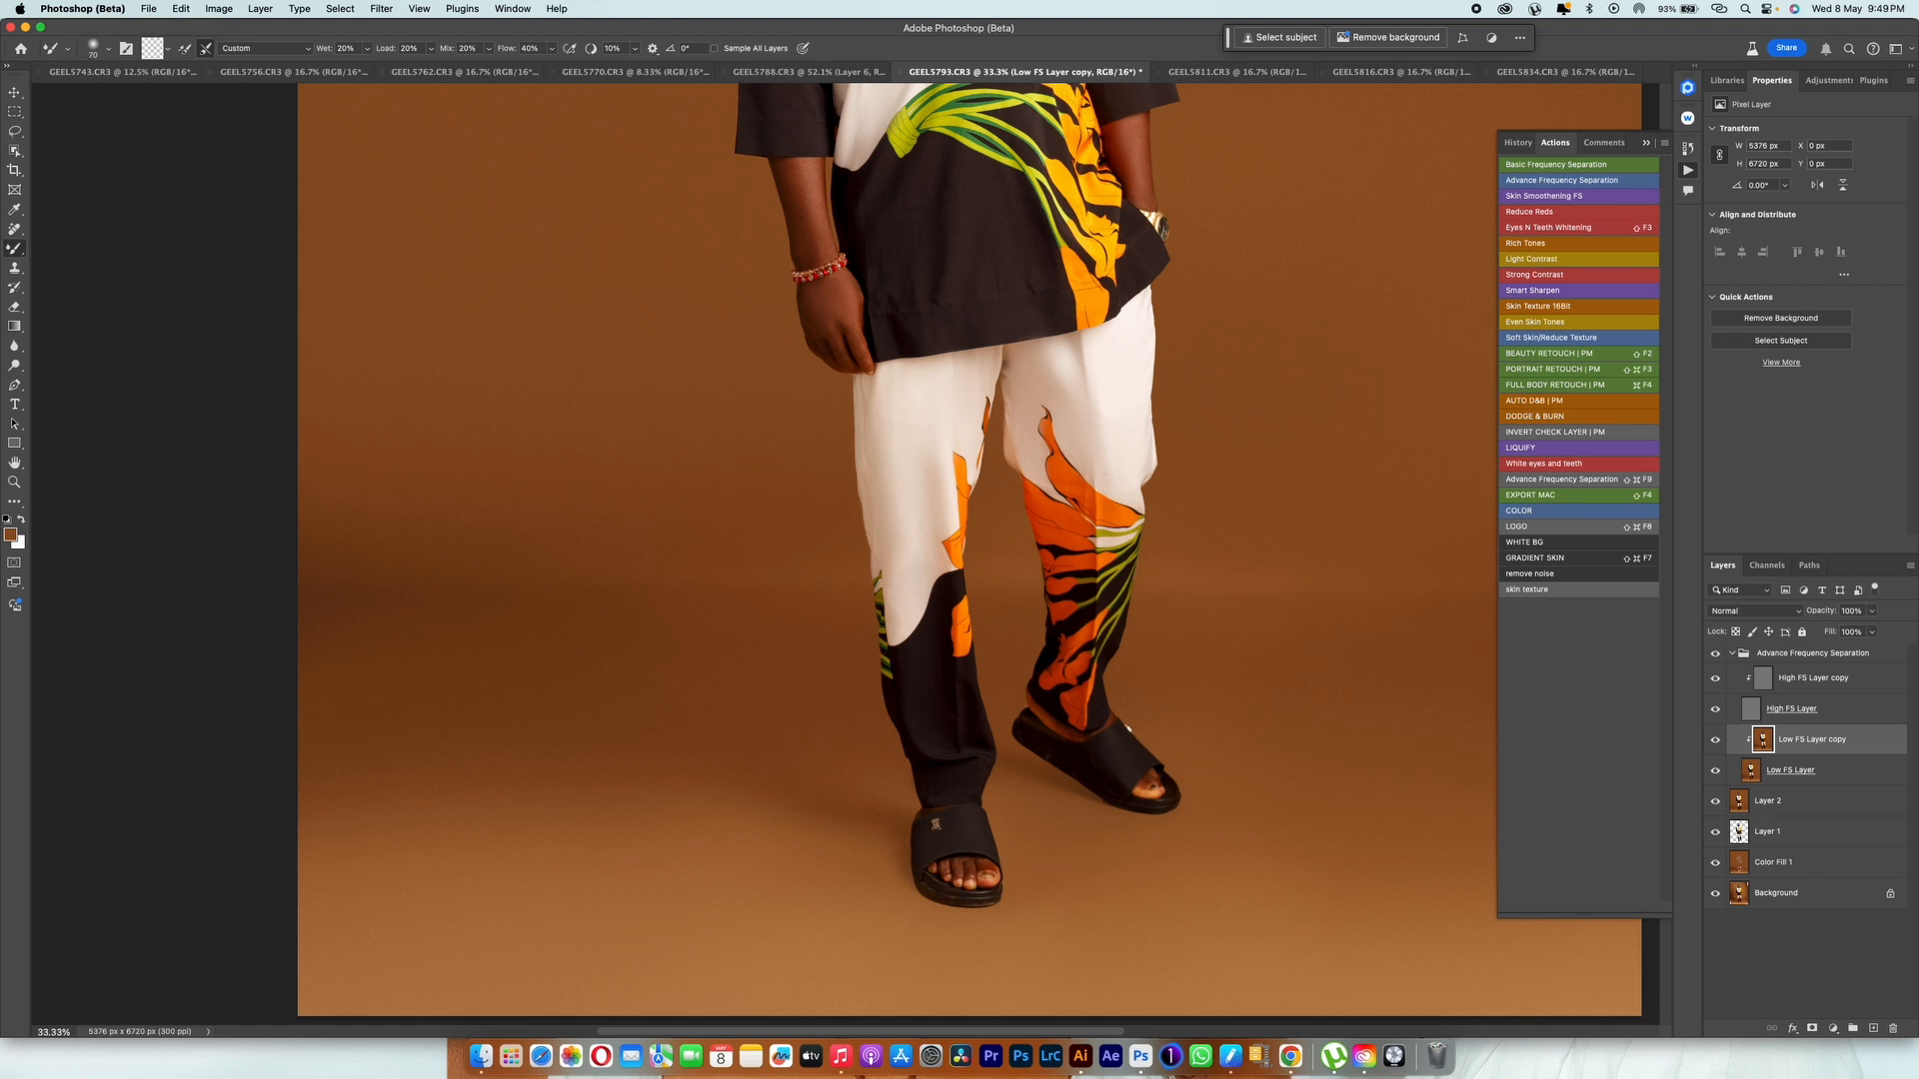
# Step: Collapse the Advance Frequency Separation group and examine the smoothed face and upper body up close
pyautogui.scroll(10, 959, 555)
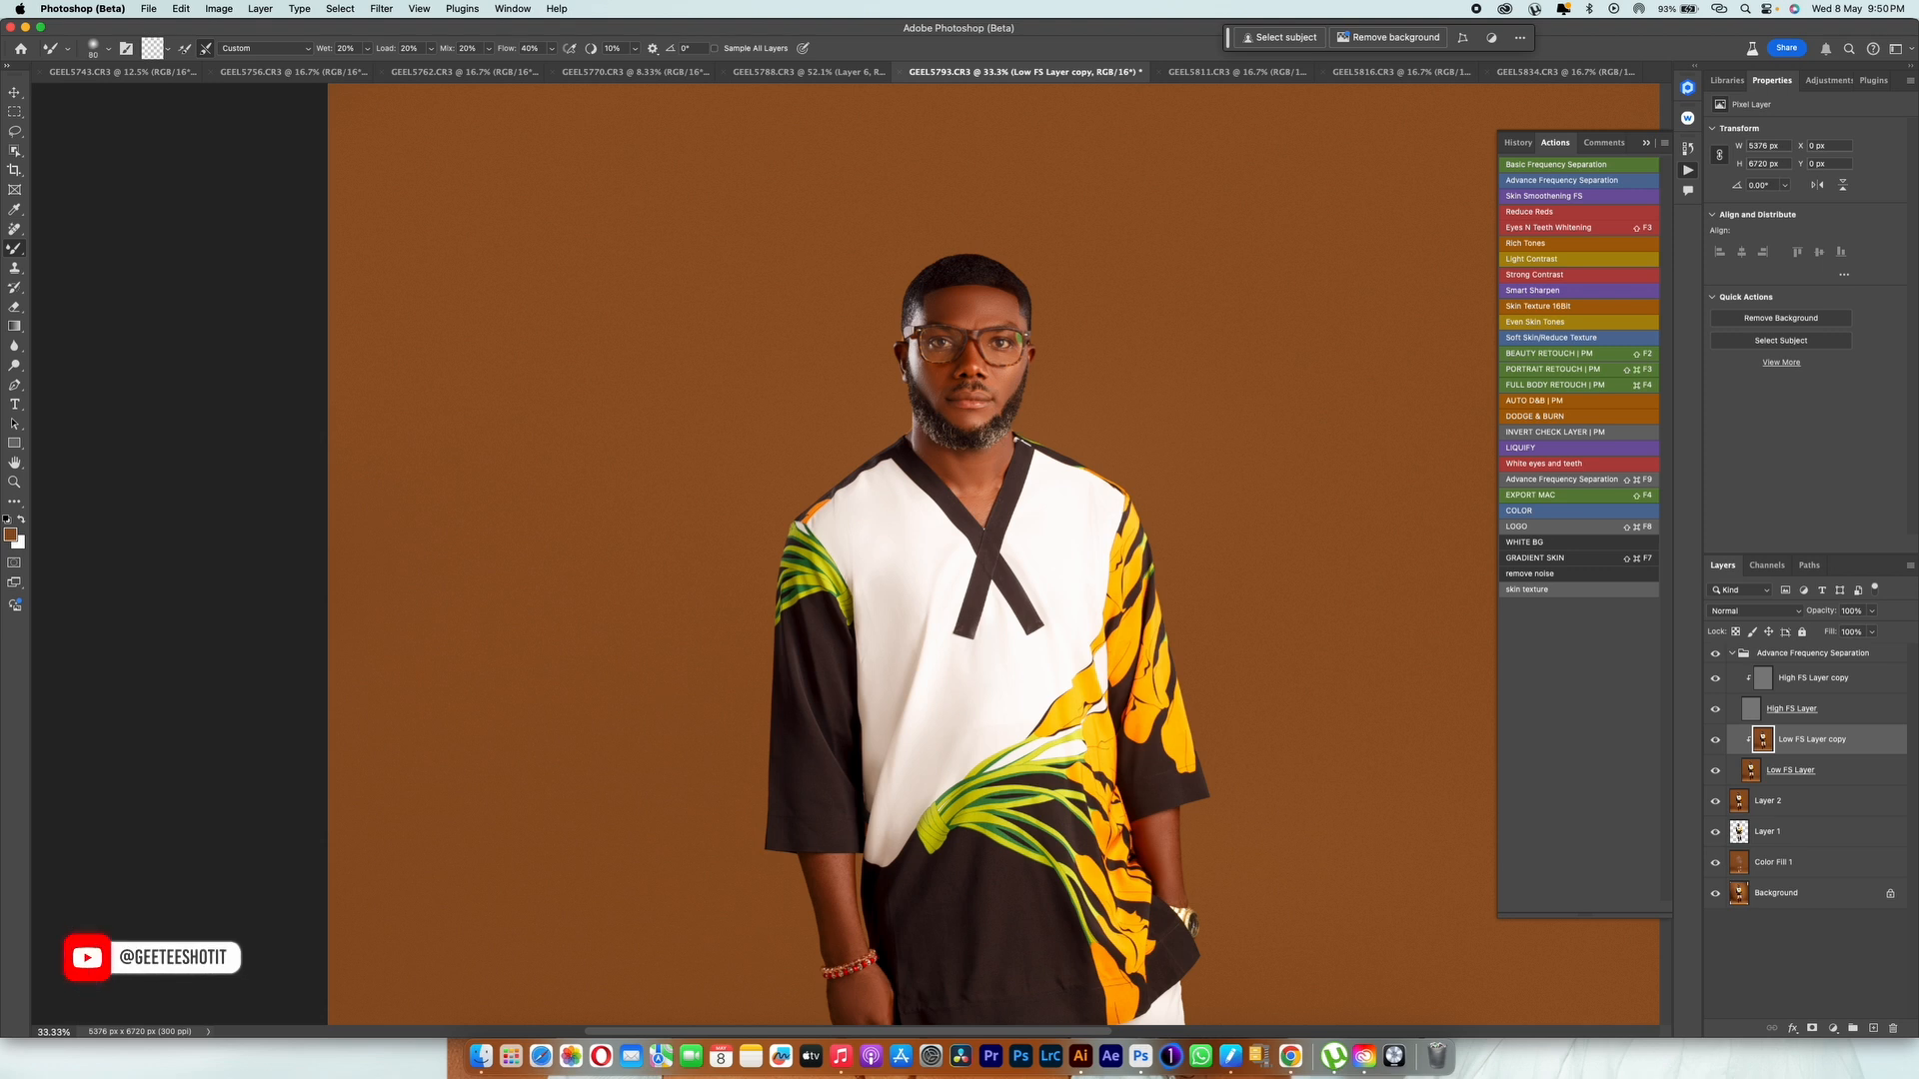
pyautogui.press('[')
pyautogui.press('[')
pyautogui.press('[')
pyautogui.press('[')
pyautogui.press('[')
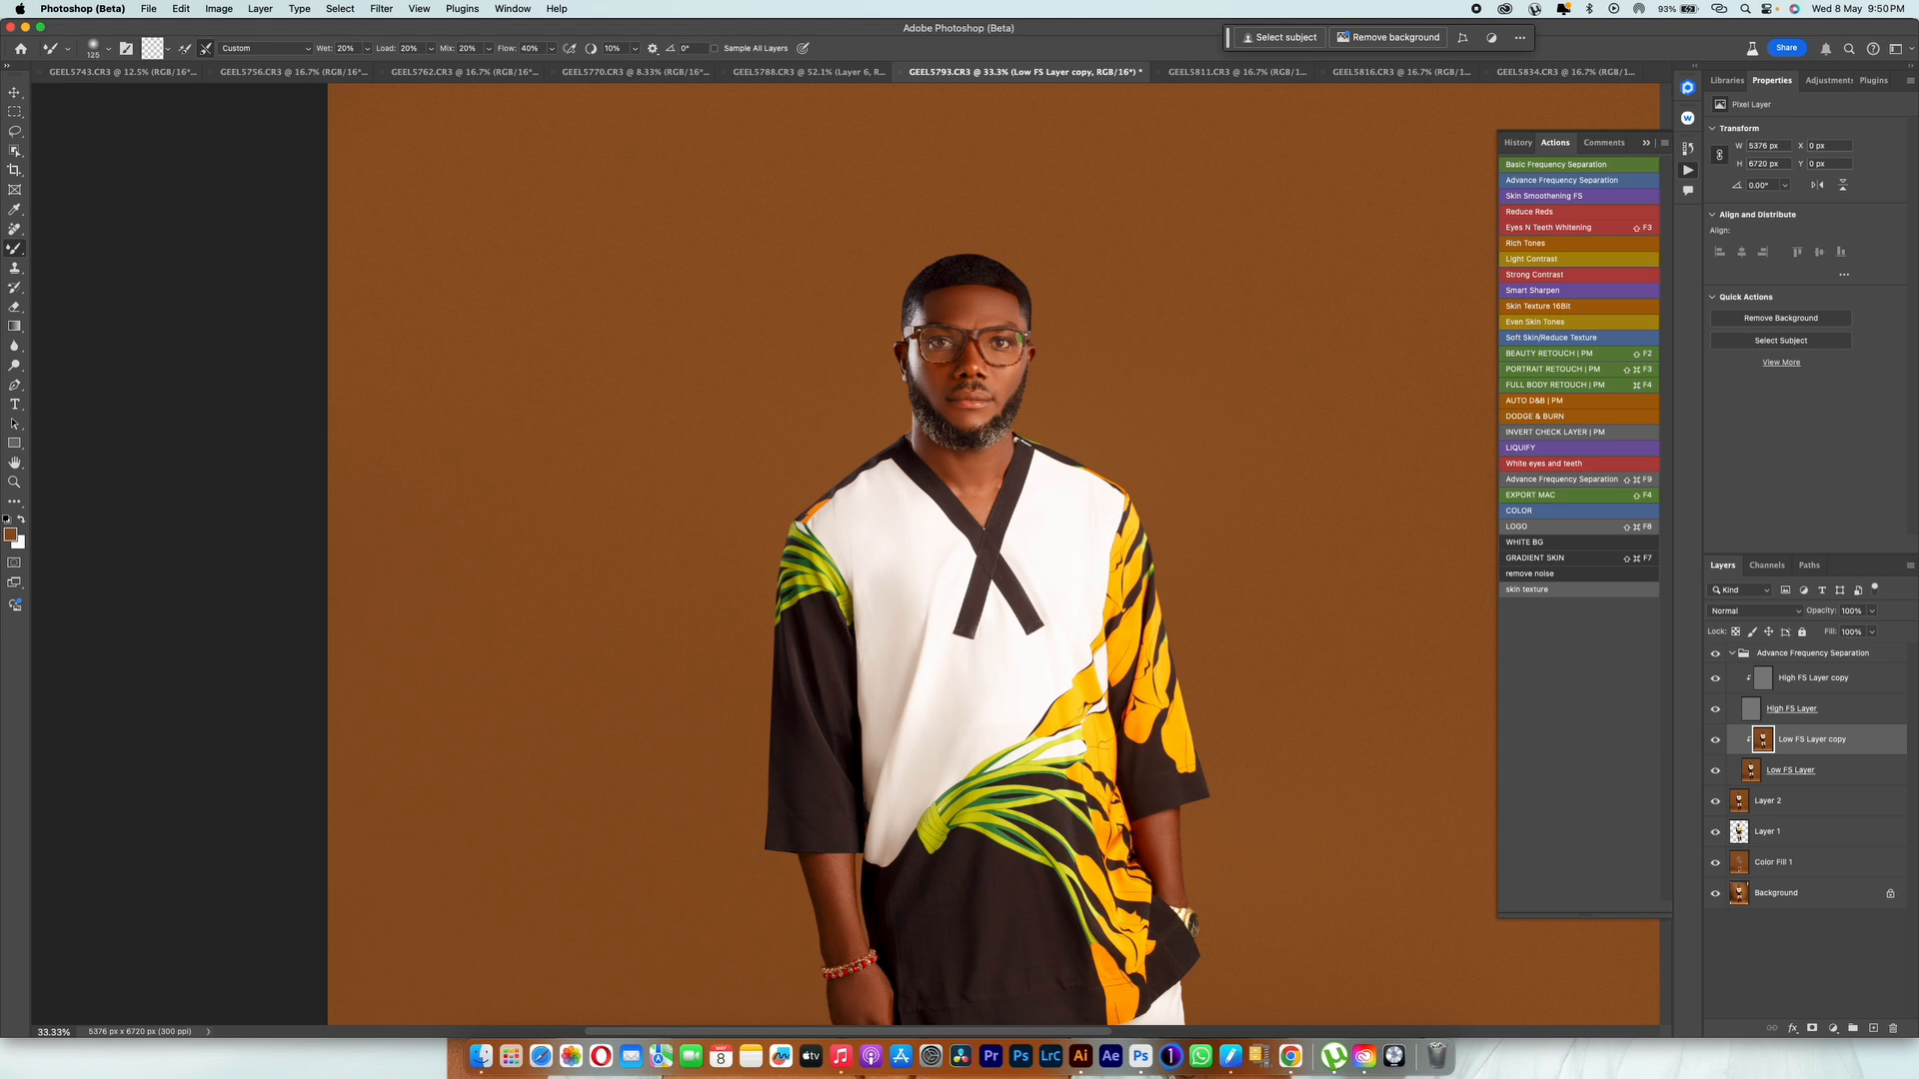
pyautogui.click(1732, 653)
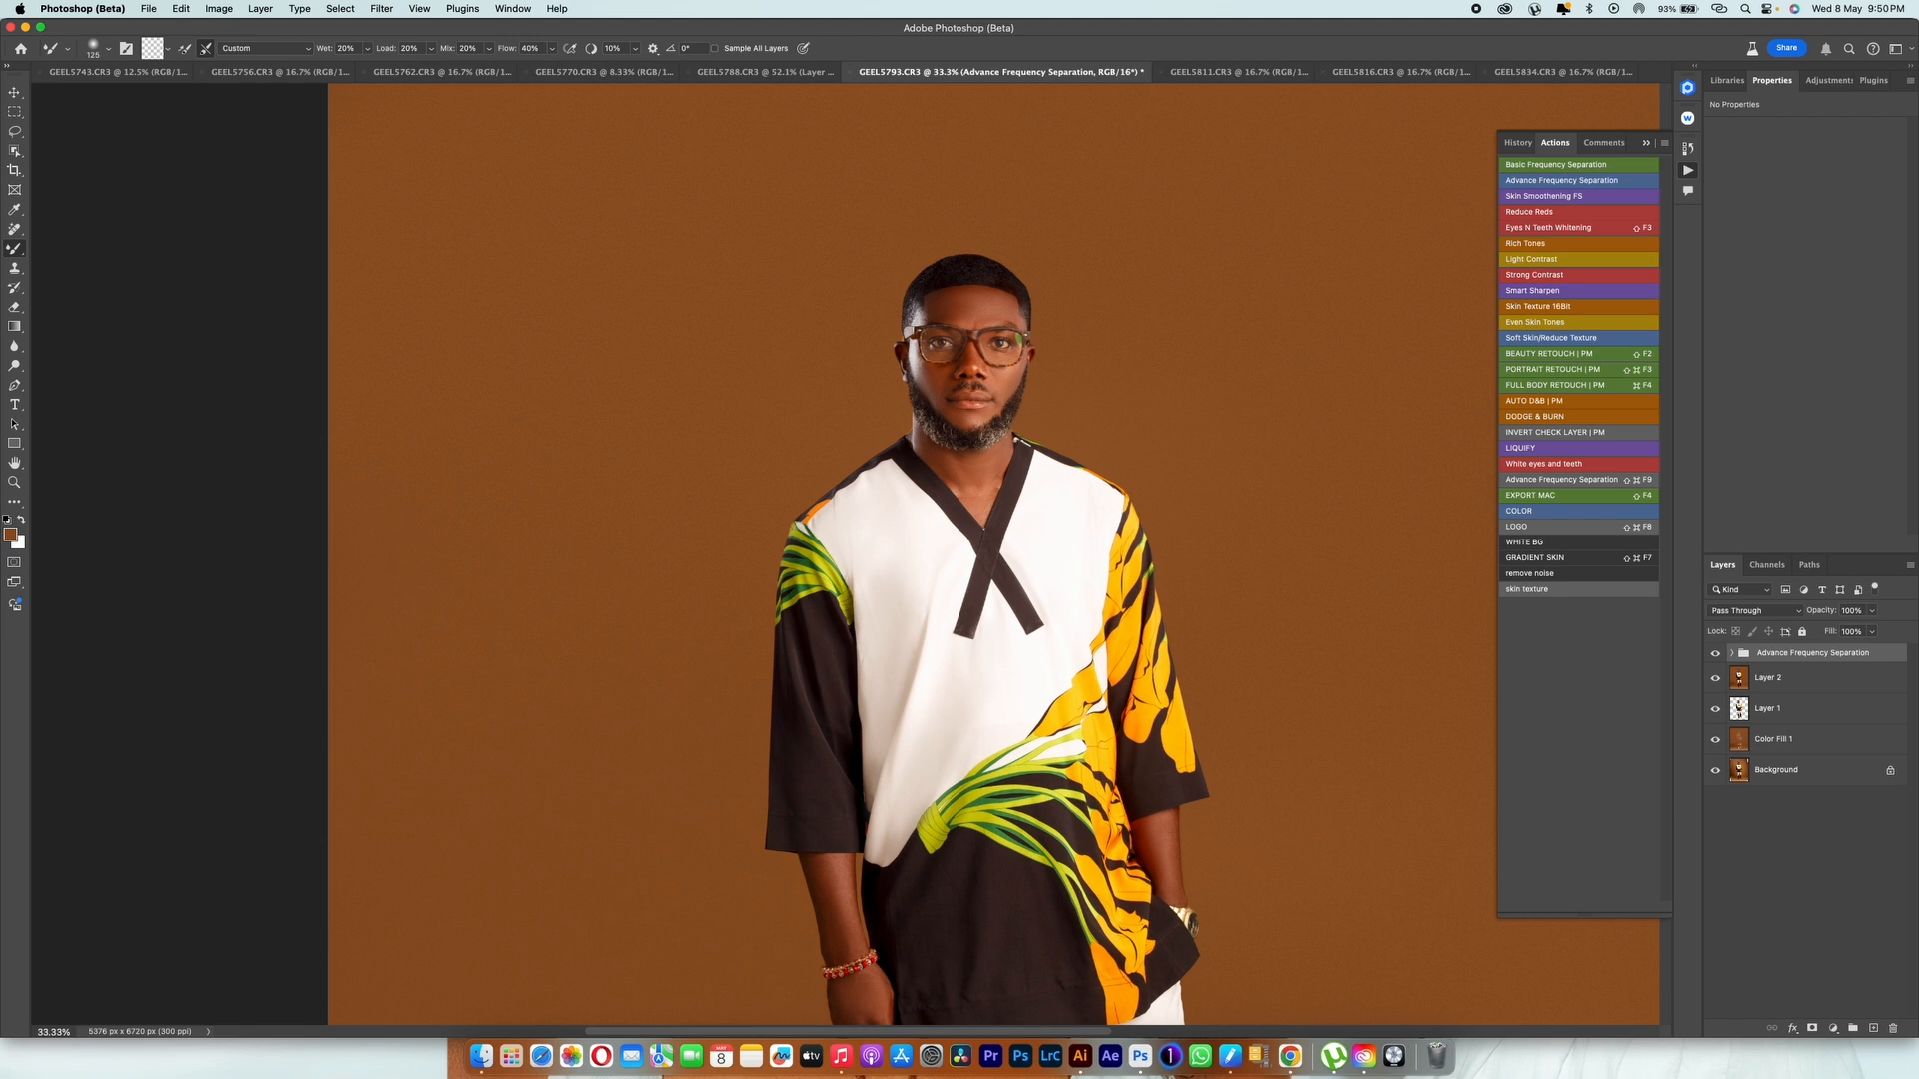
pyautogui.press('super+plus')
pyautogui.press('super+plus')
pyautogui.press('super+plus')
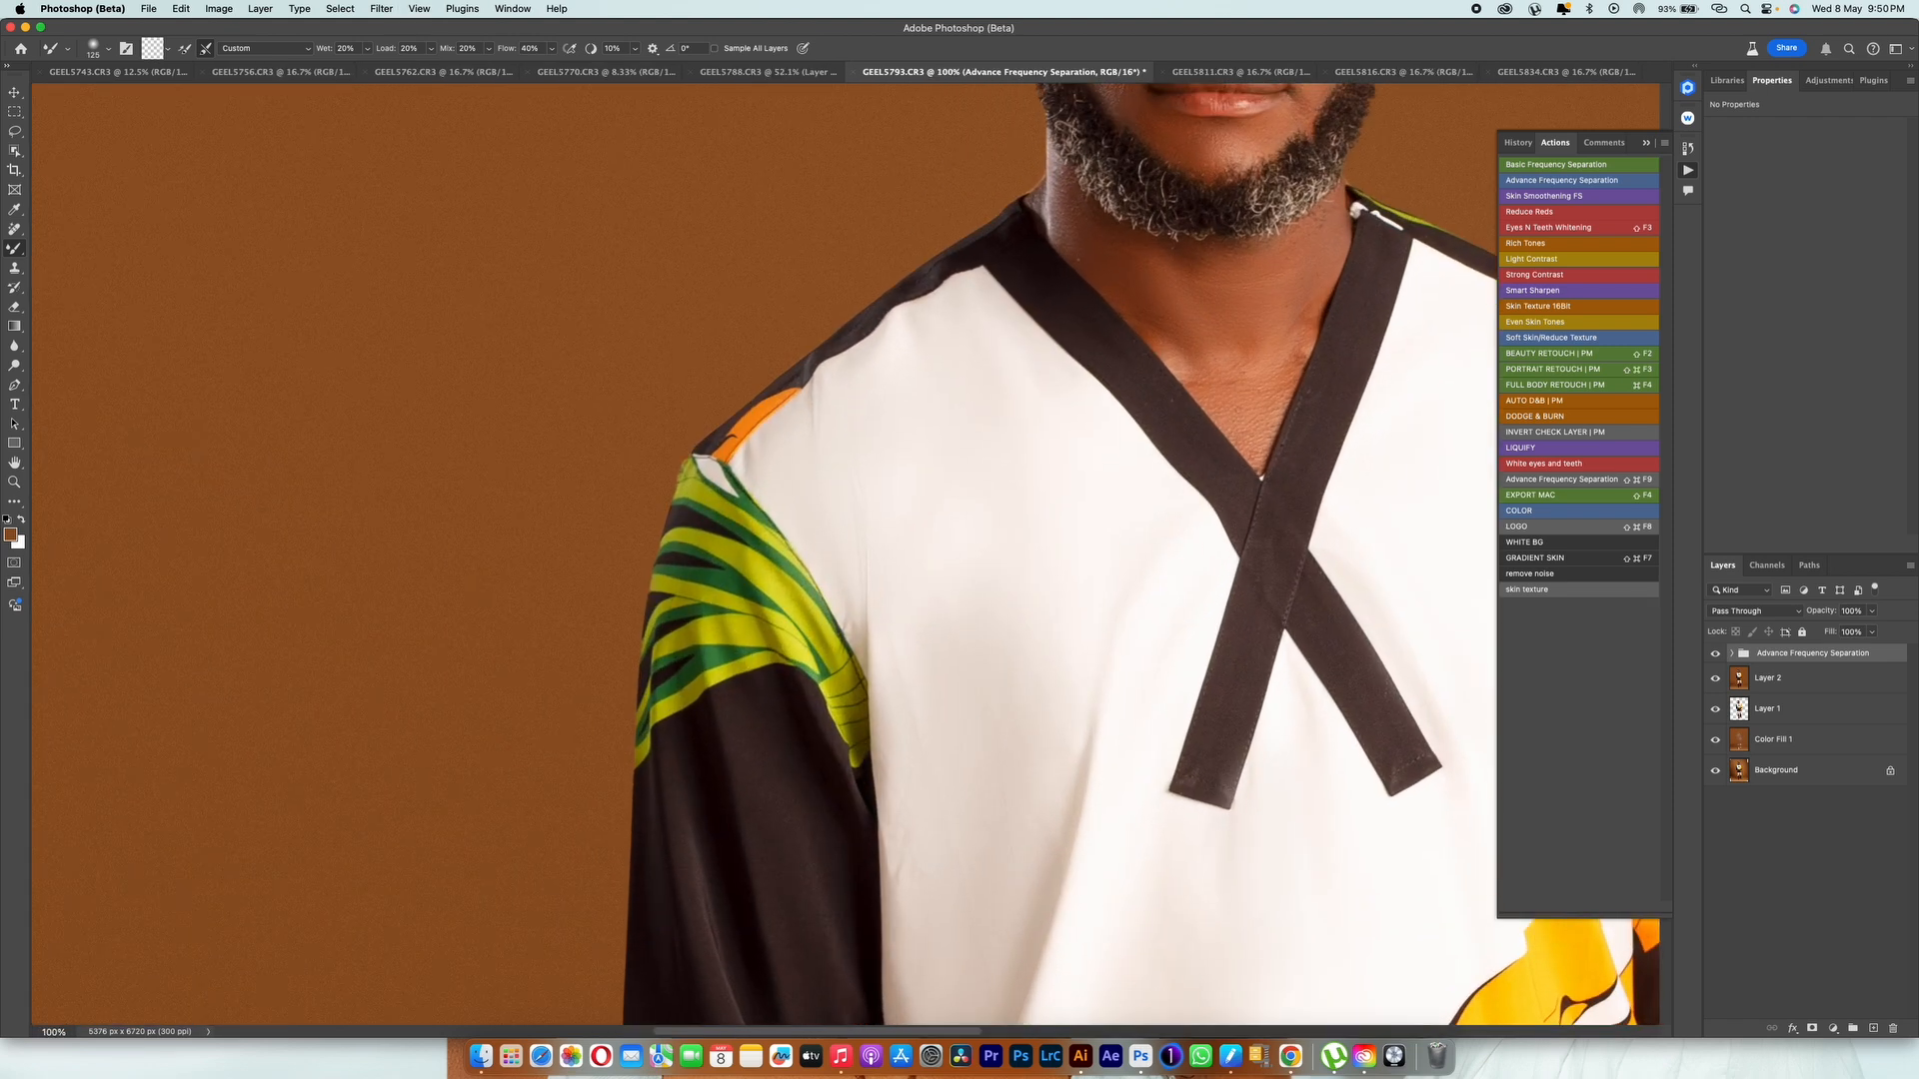
pyautogui.scroll(5, 846, 553)
pyautogui.scroll(1, 983, 578)
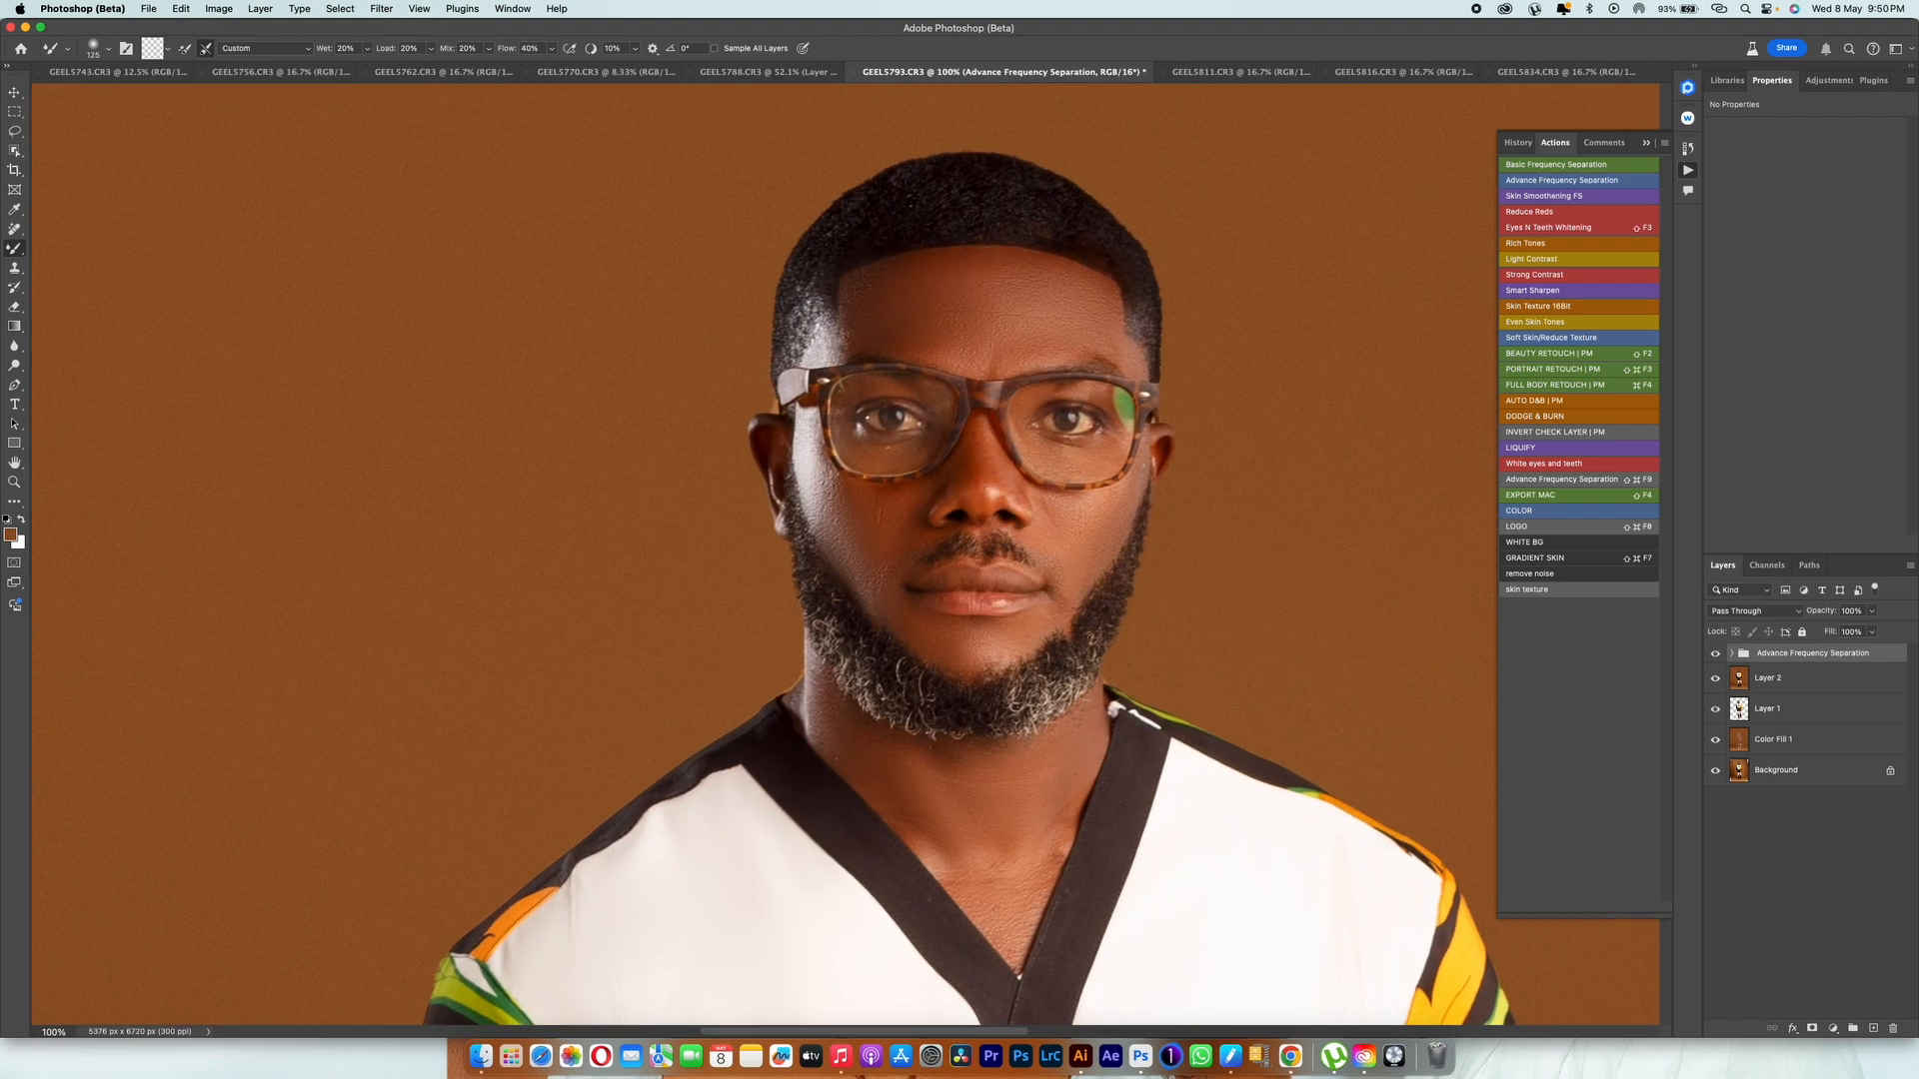
# Step: Clean the face's skin texture with the Clone Stamp on the High FS Layer copy and compare it with the original Background
pyautogui.click(1732, 654)
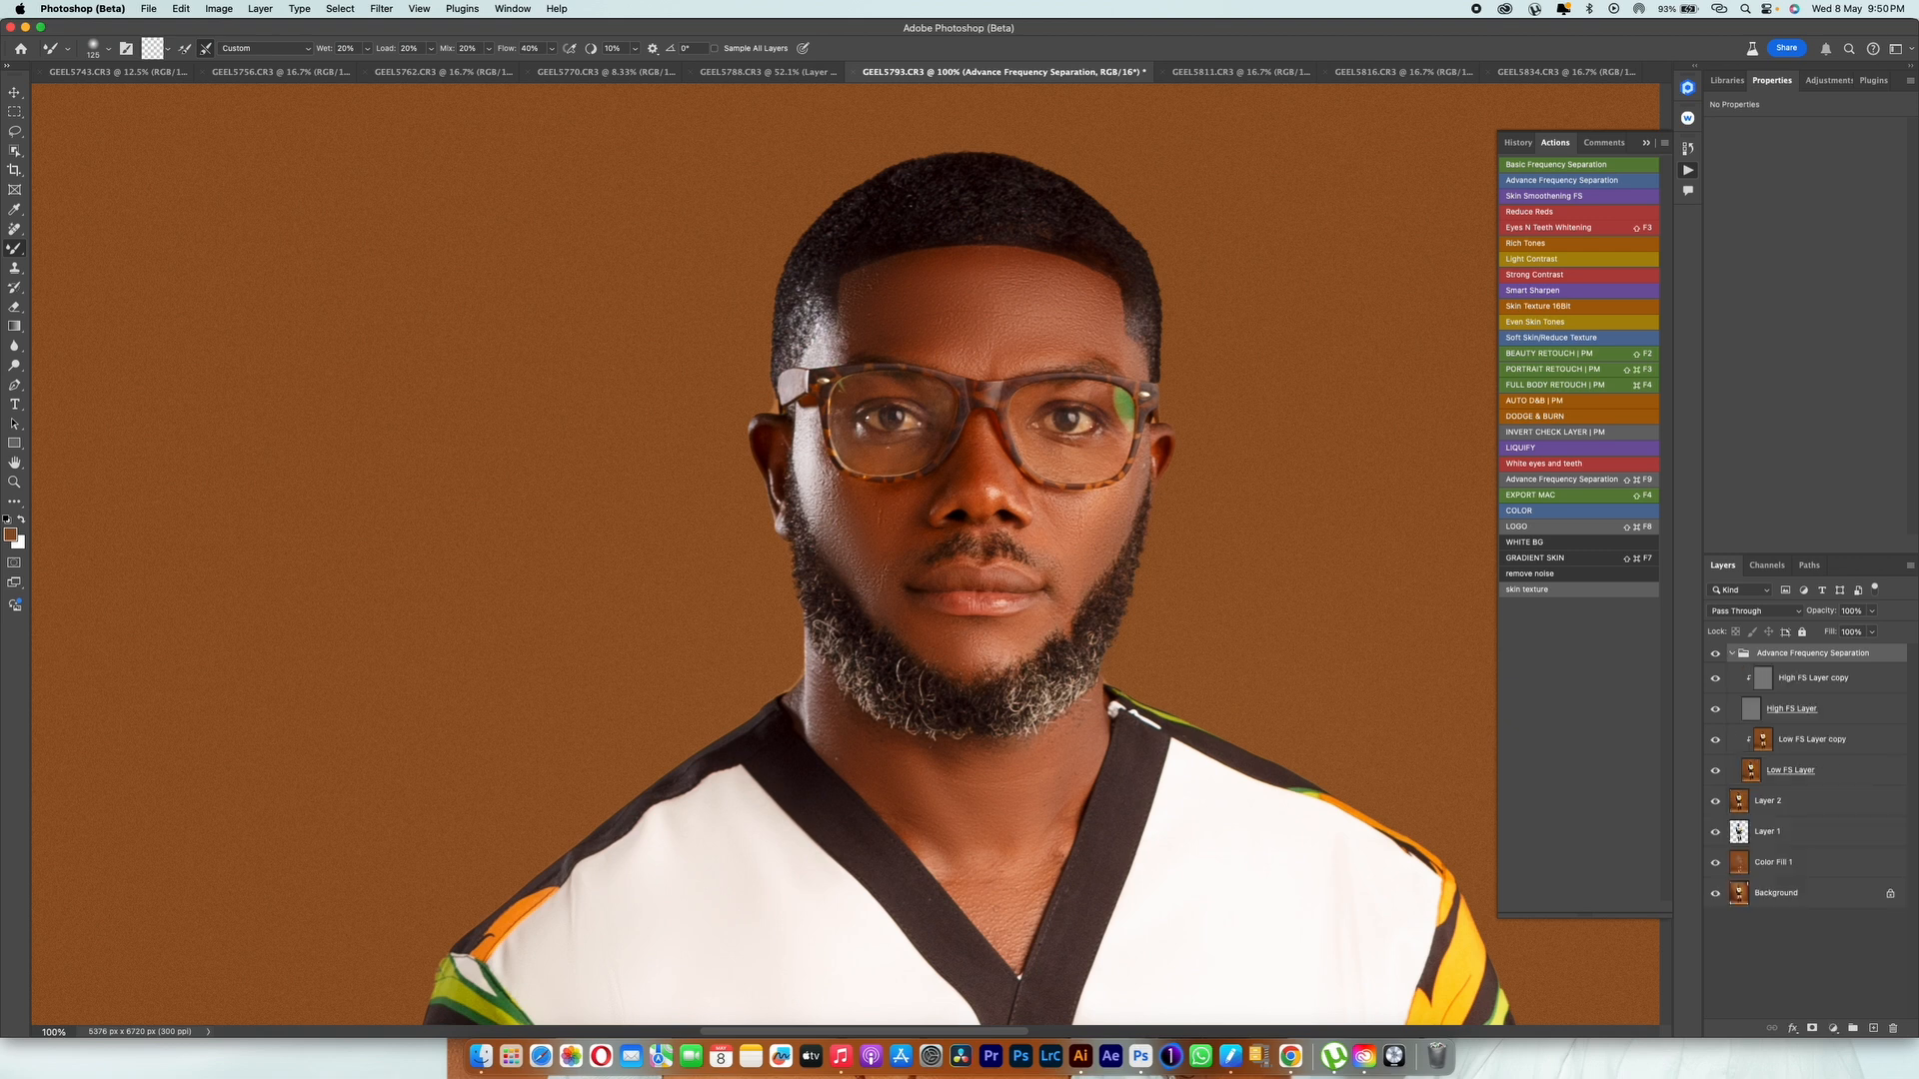
pyautogui.click(1813, 678)
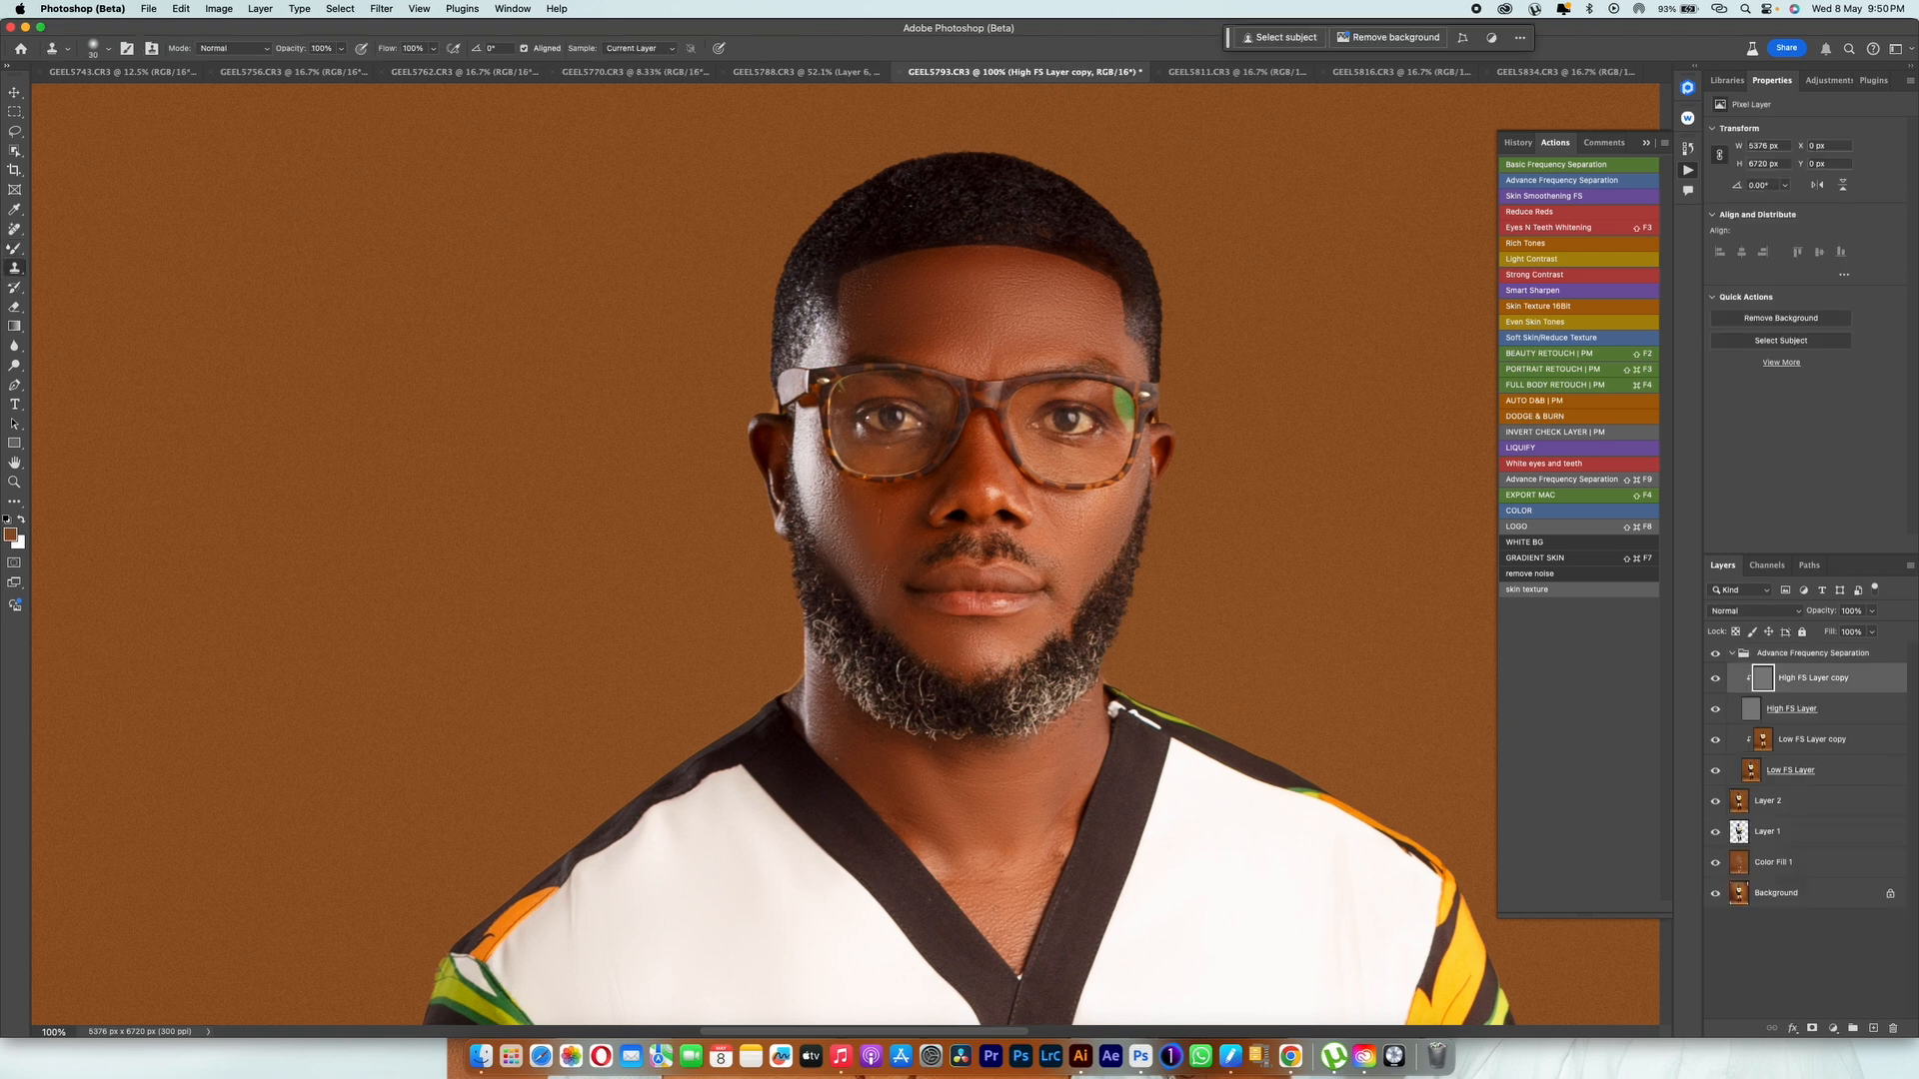
pyautogui.press('x')
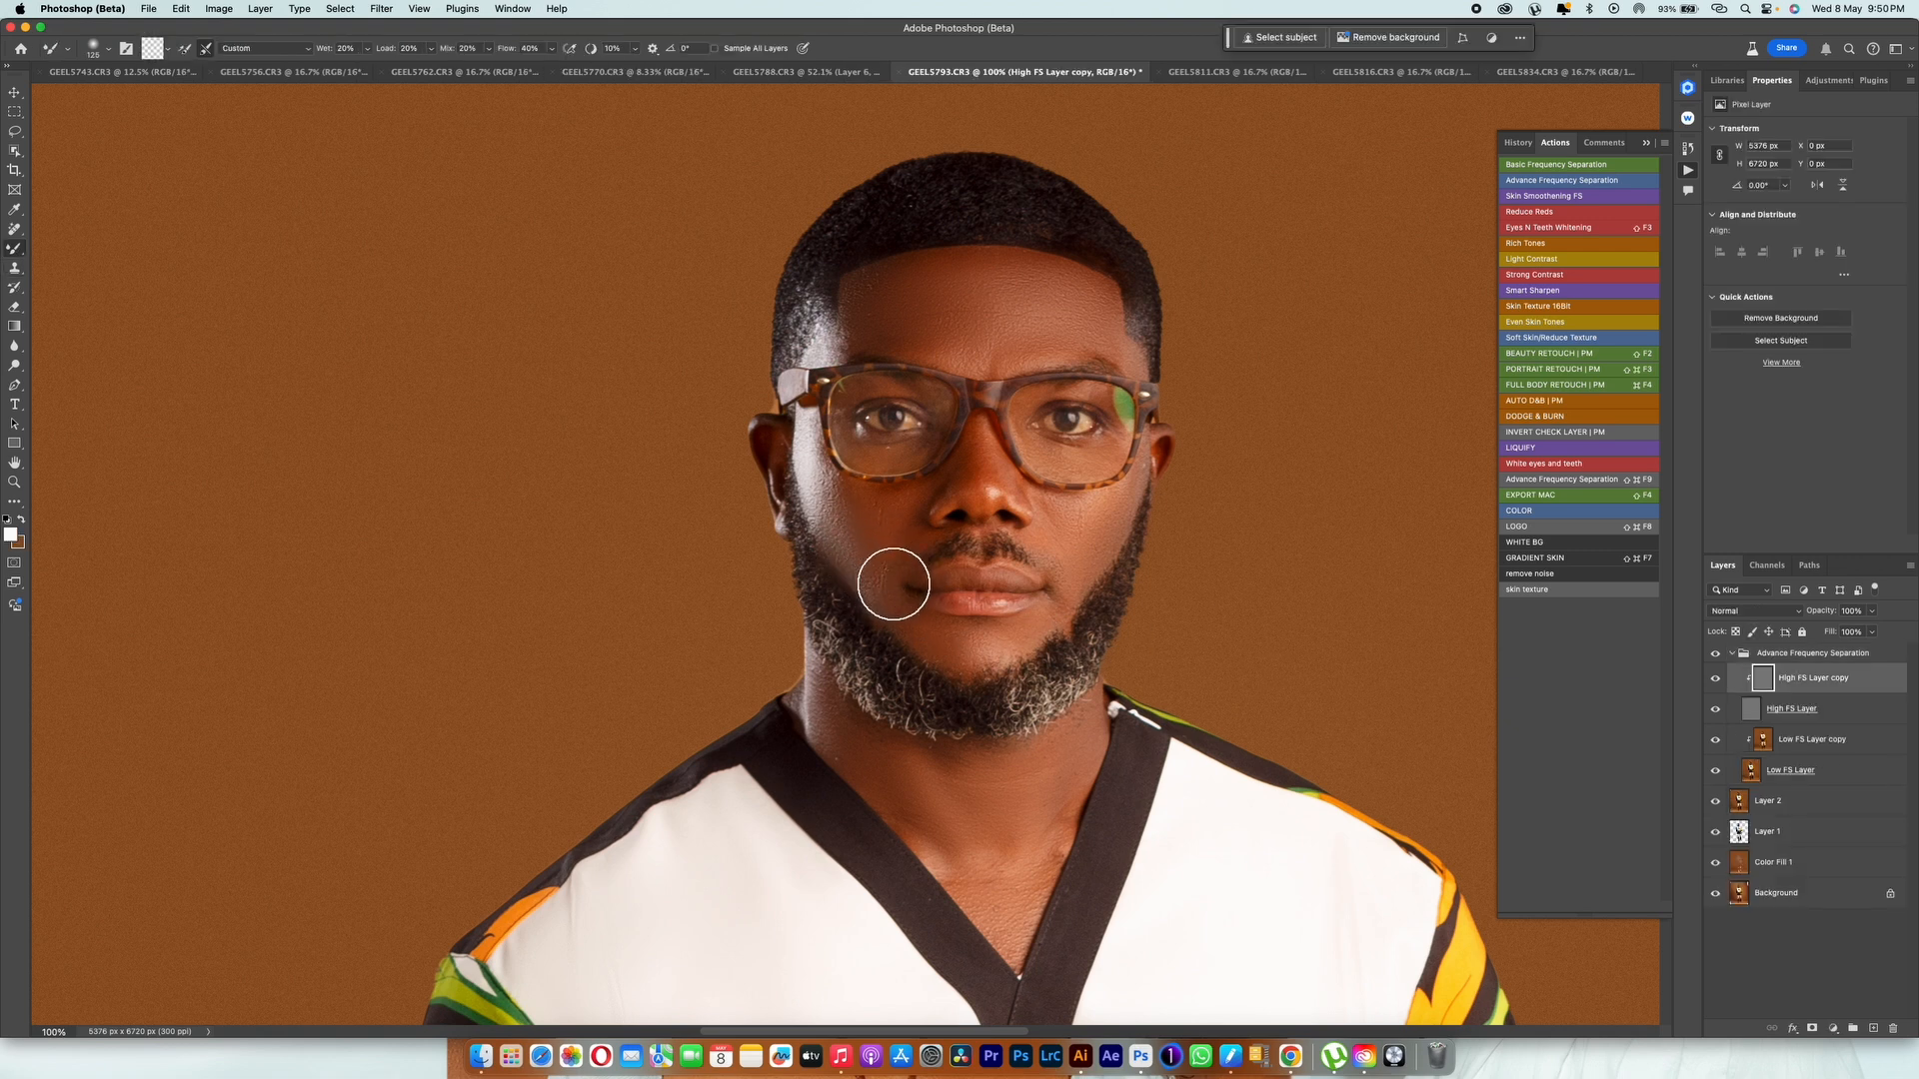
pyautogui.press('s')
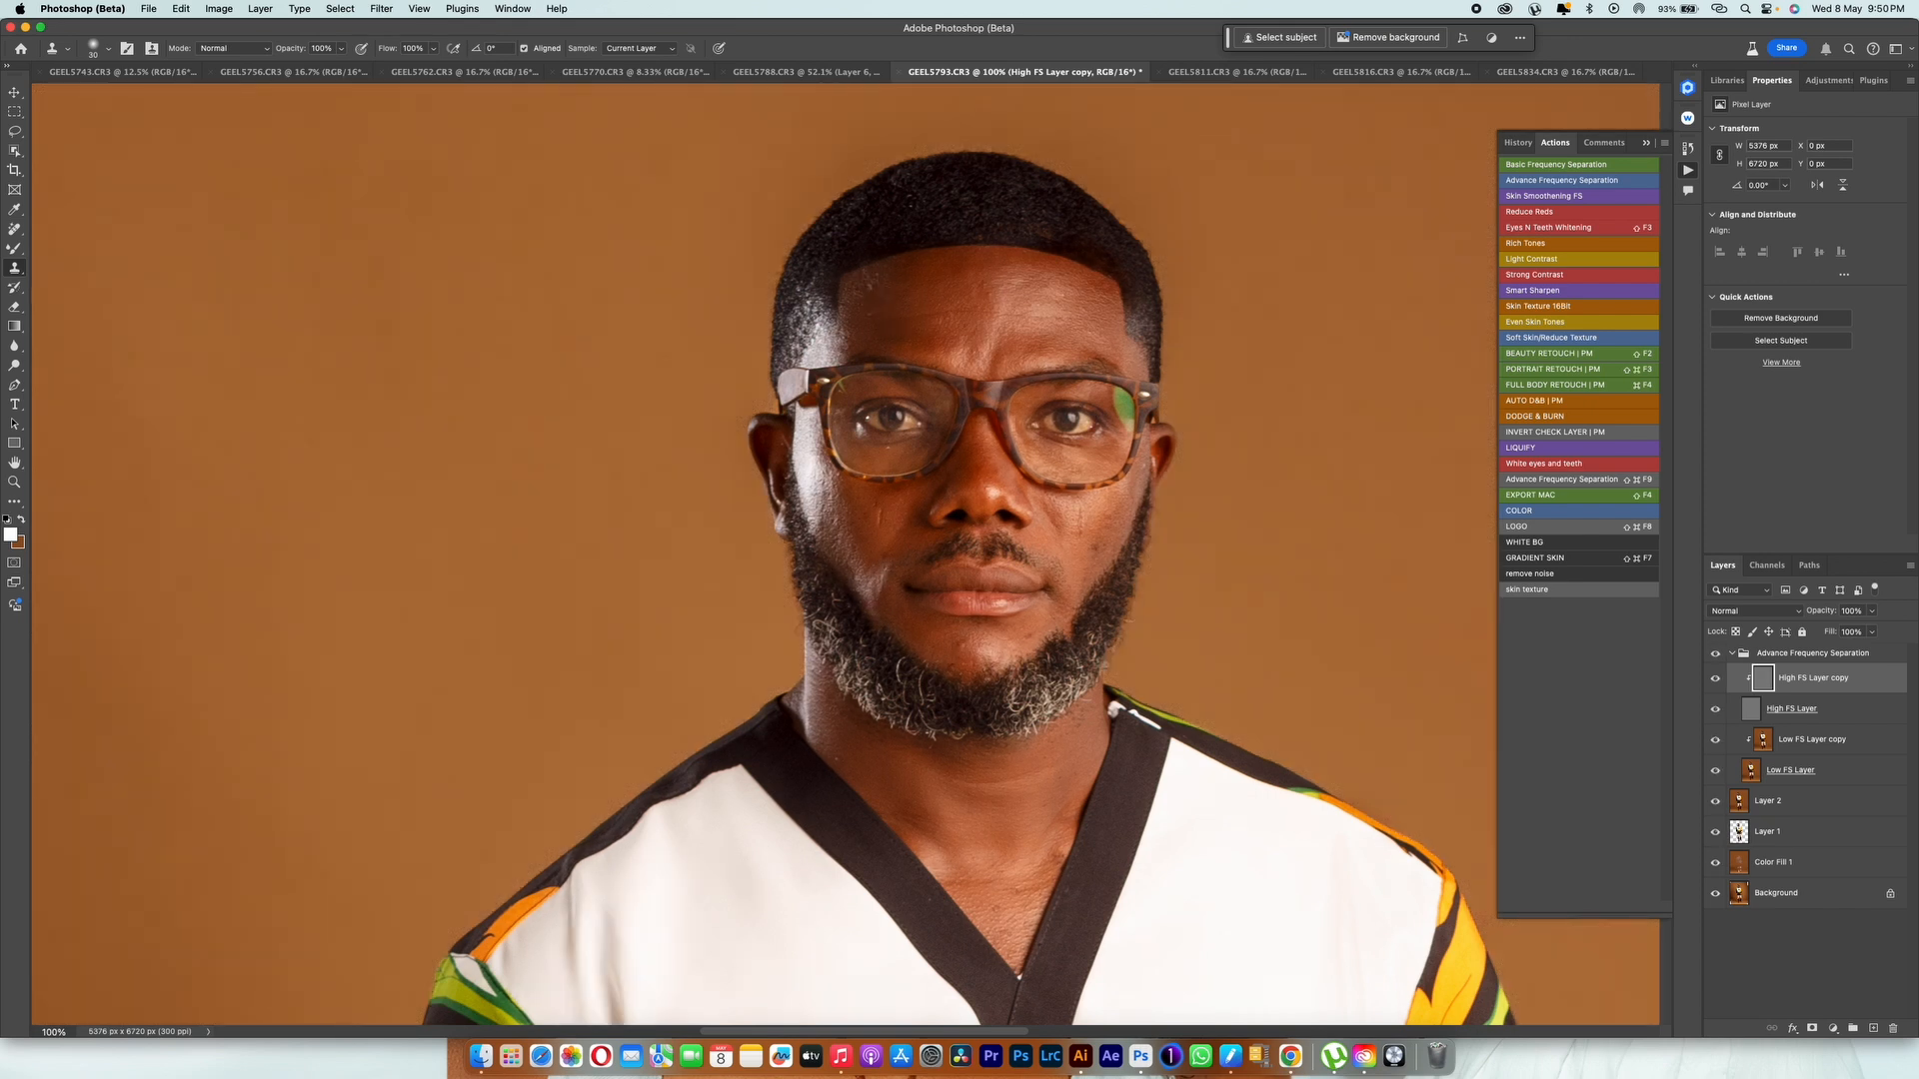
pyautogui.keyDown('alt'); pyautogui.click(1714, 893); pyautogui.keyUp('alt')
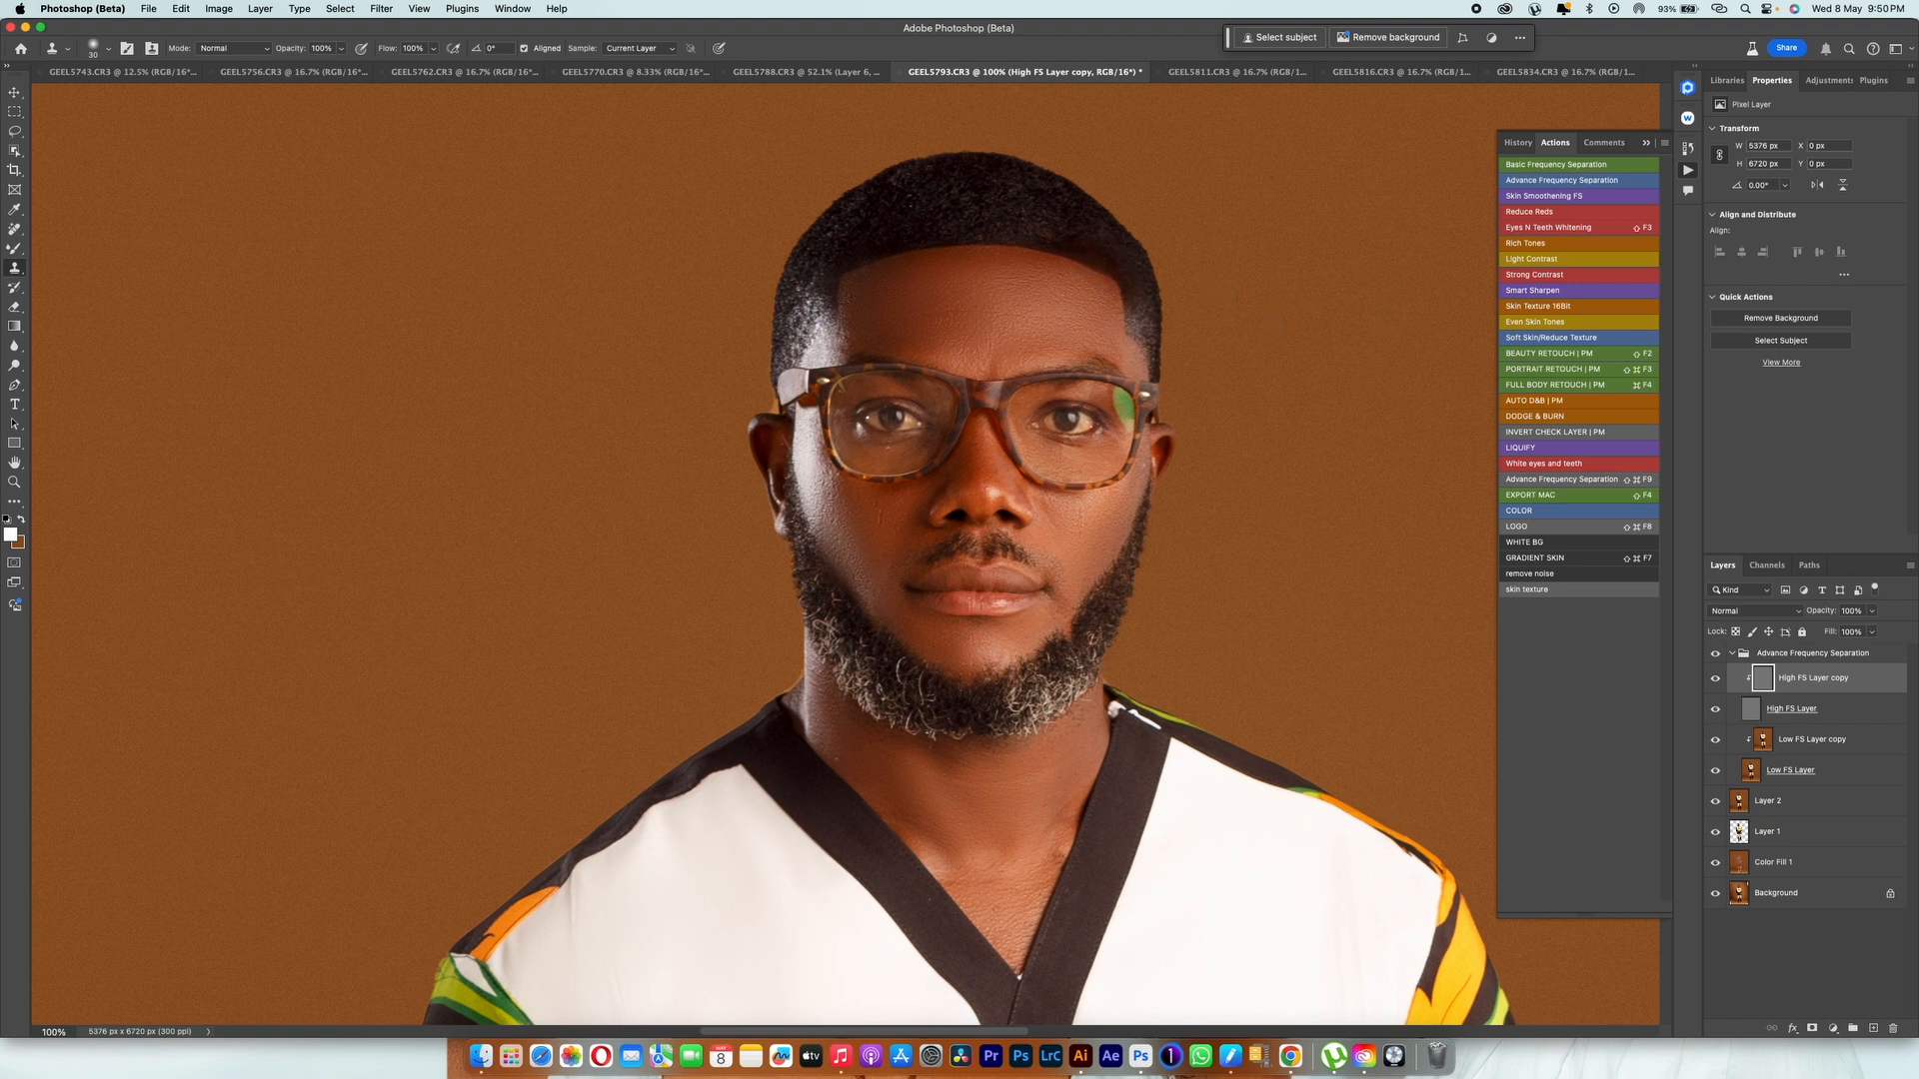
pyautogui.click(1732, 654)
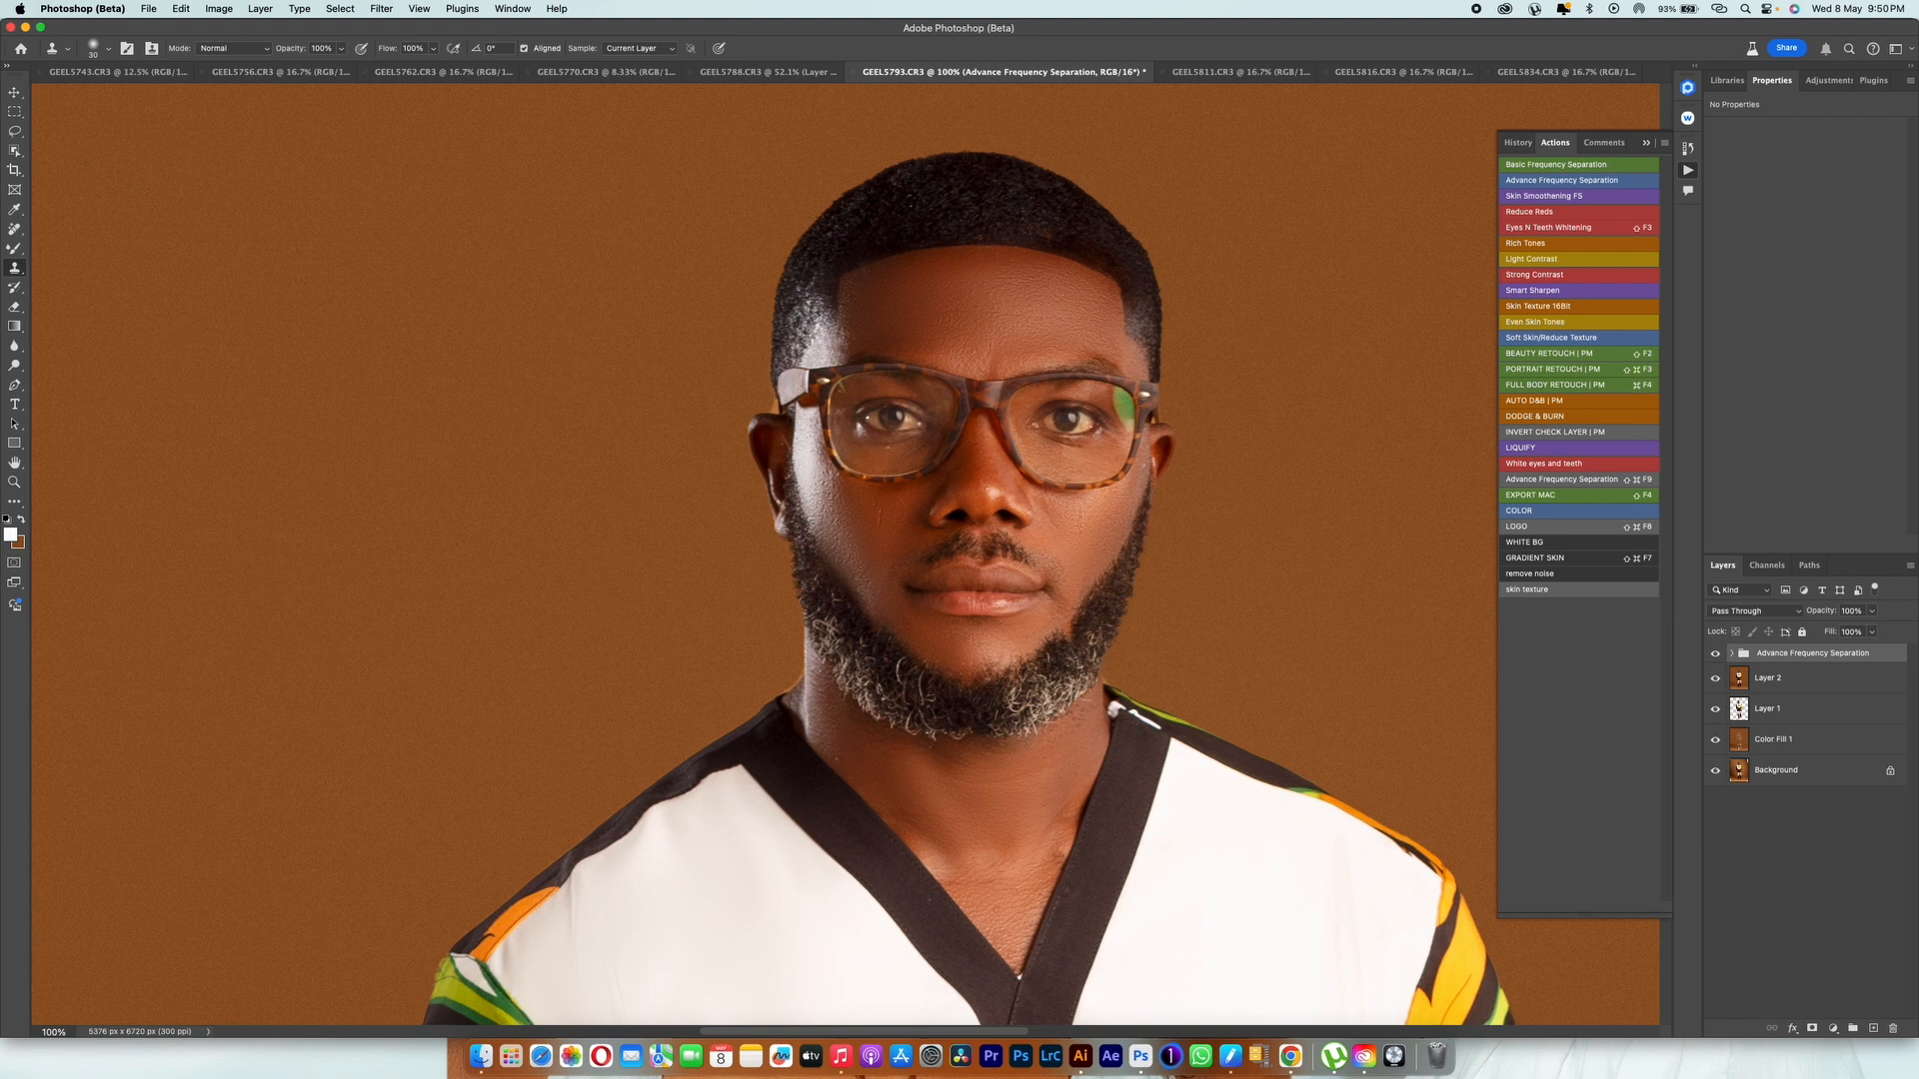
# Step: Add a new layer above the Advance Frequency Separation group and set its blend mode to Color
pyautogui.press('super+alt+shift+n')
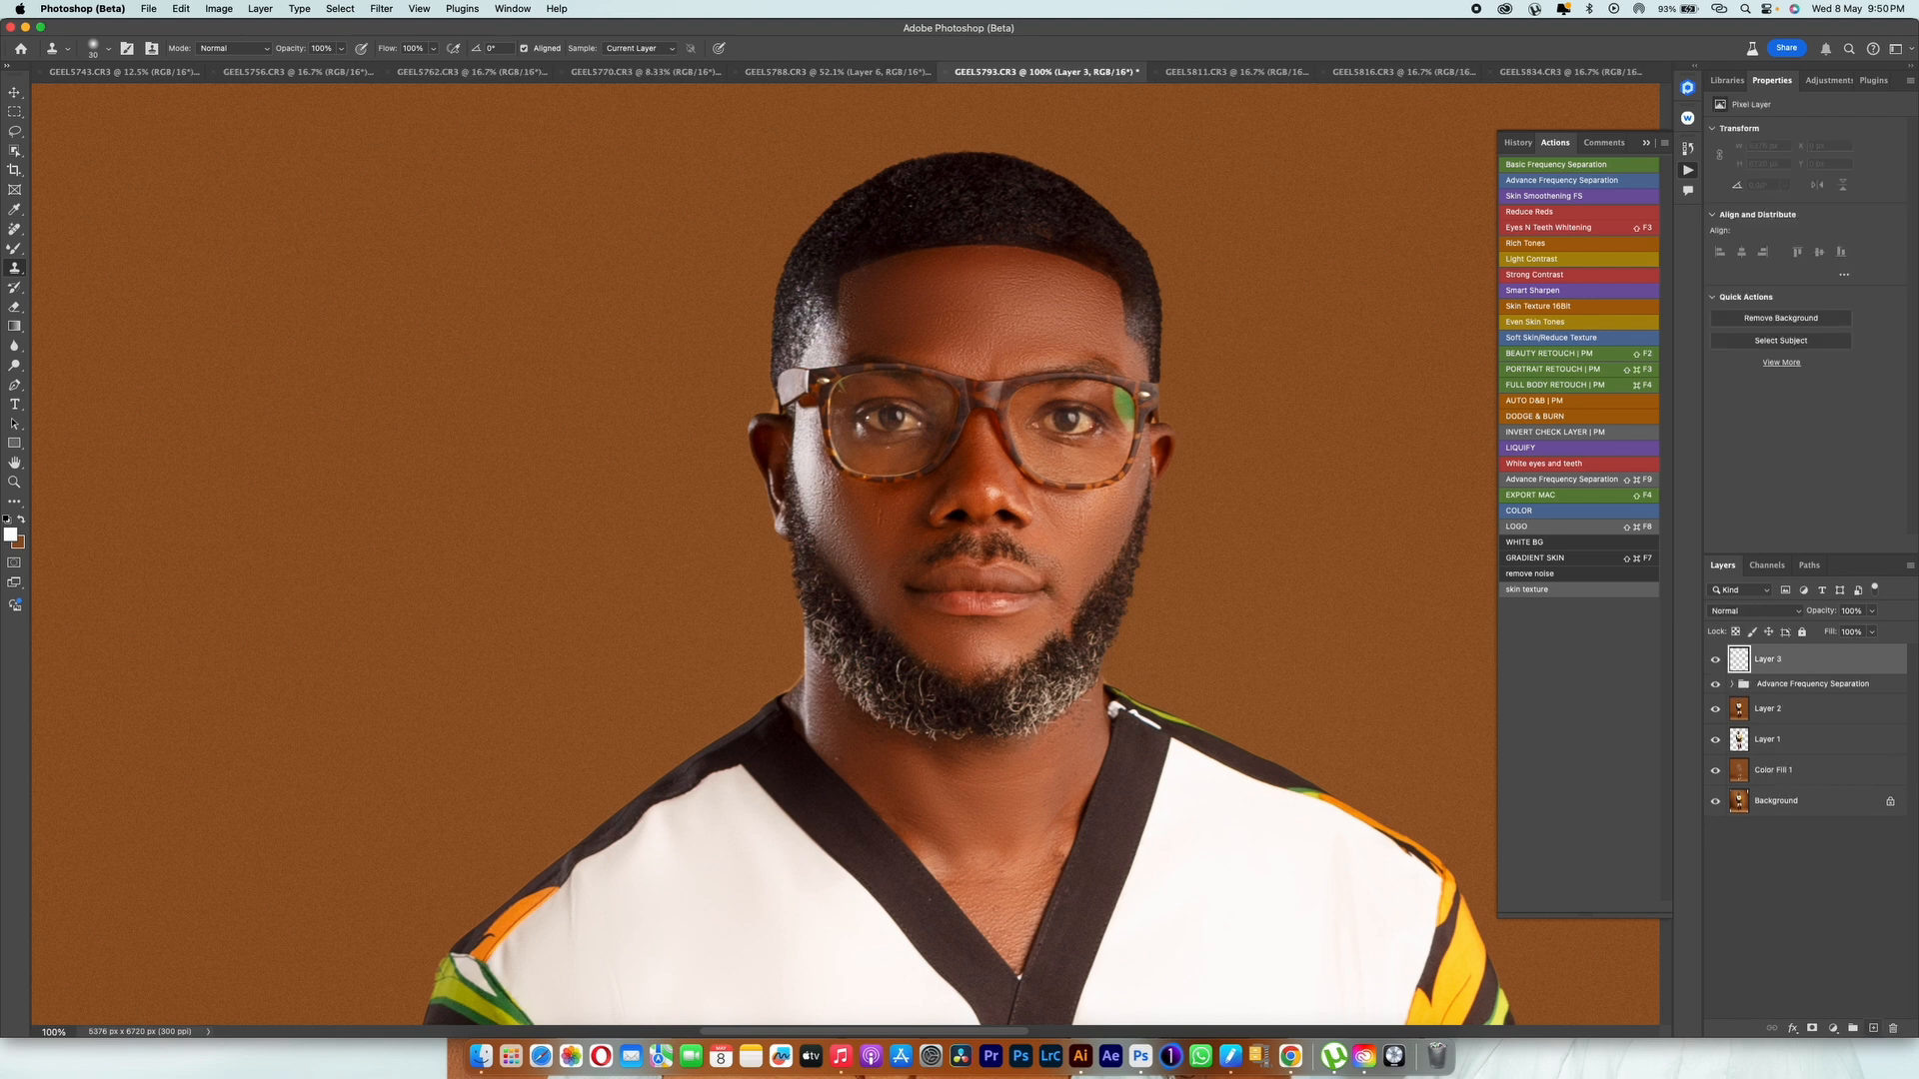
pyautogui.click(1756, 611)
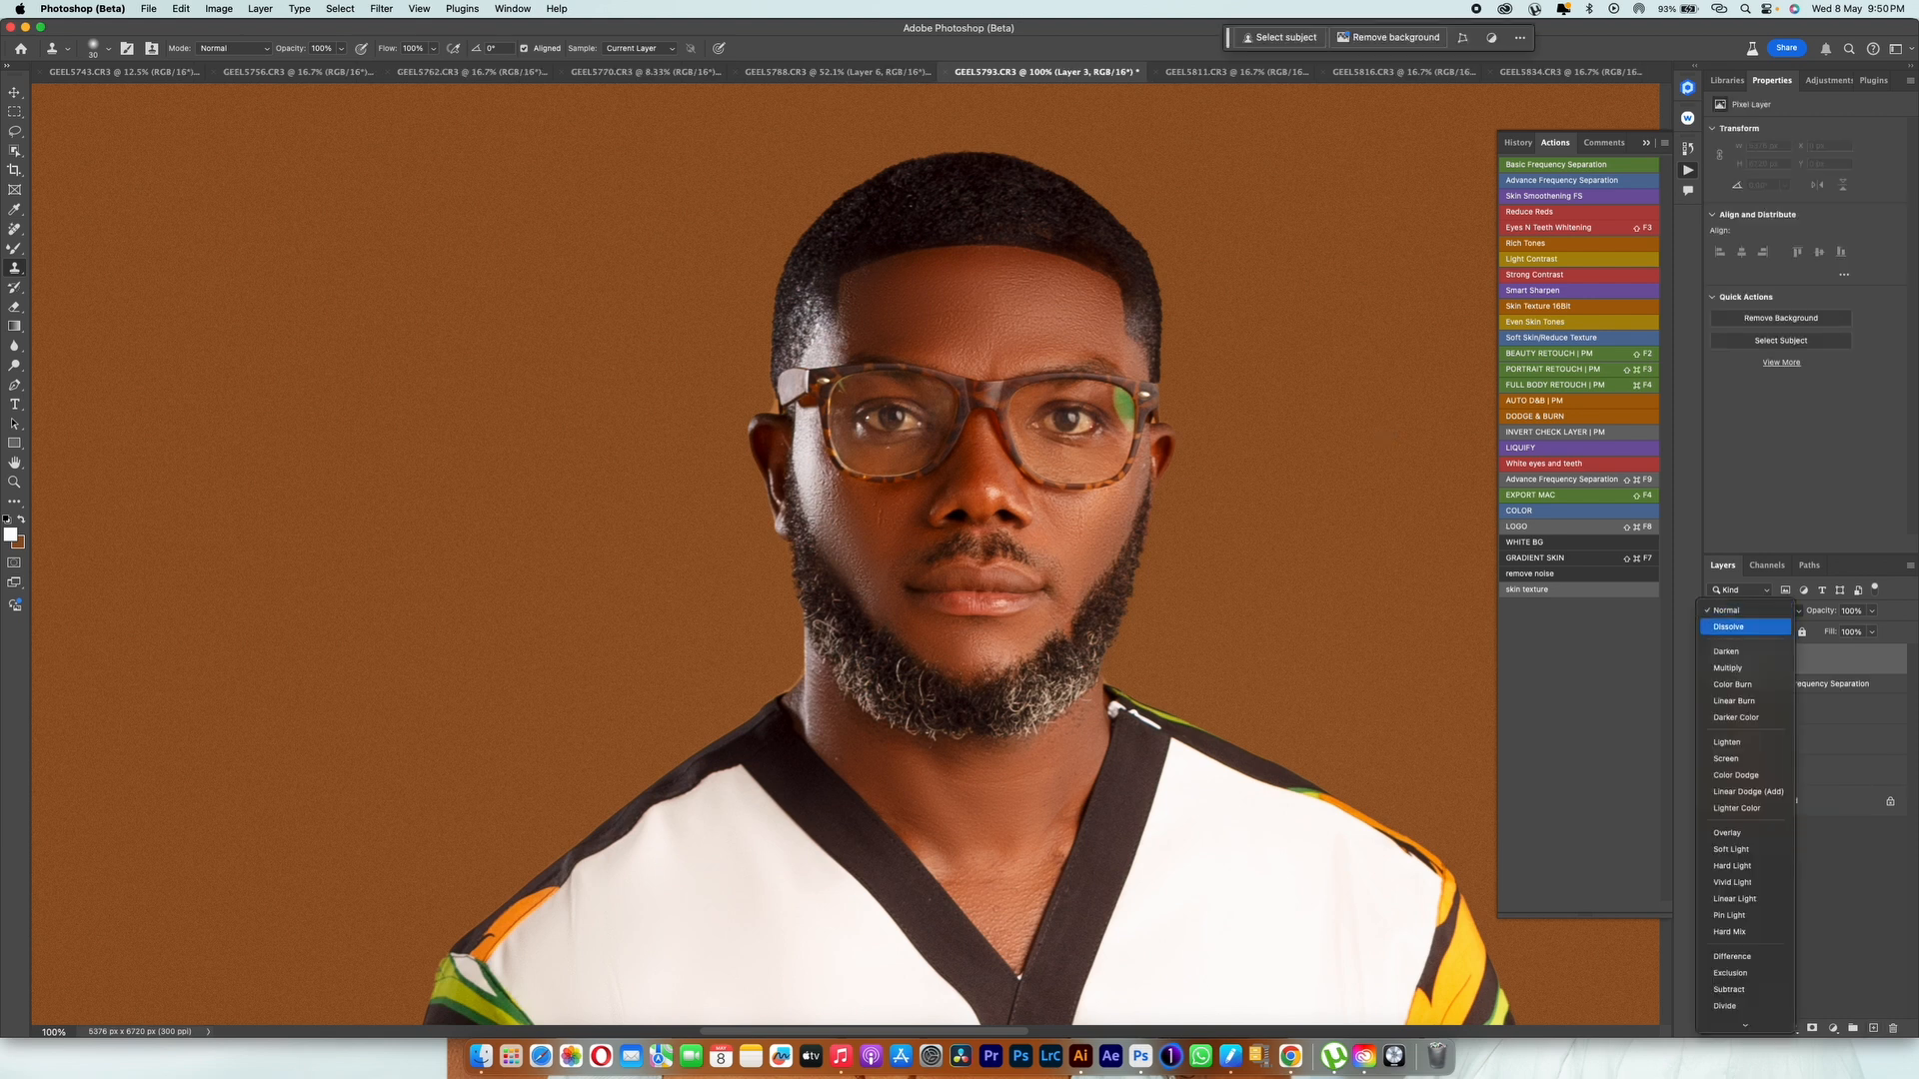
pyautogui.click(1738, 1006)
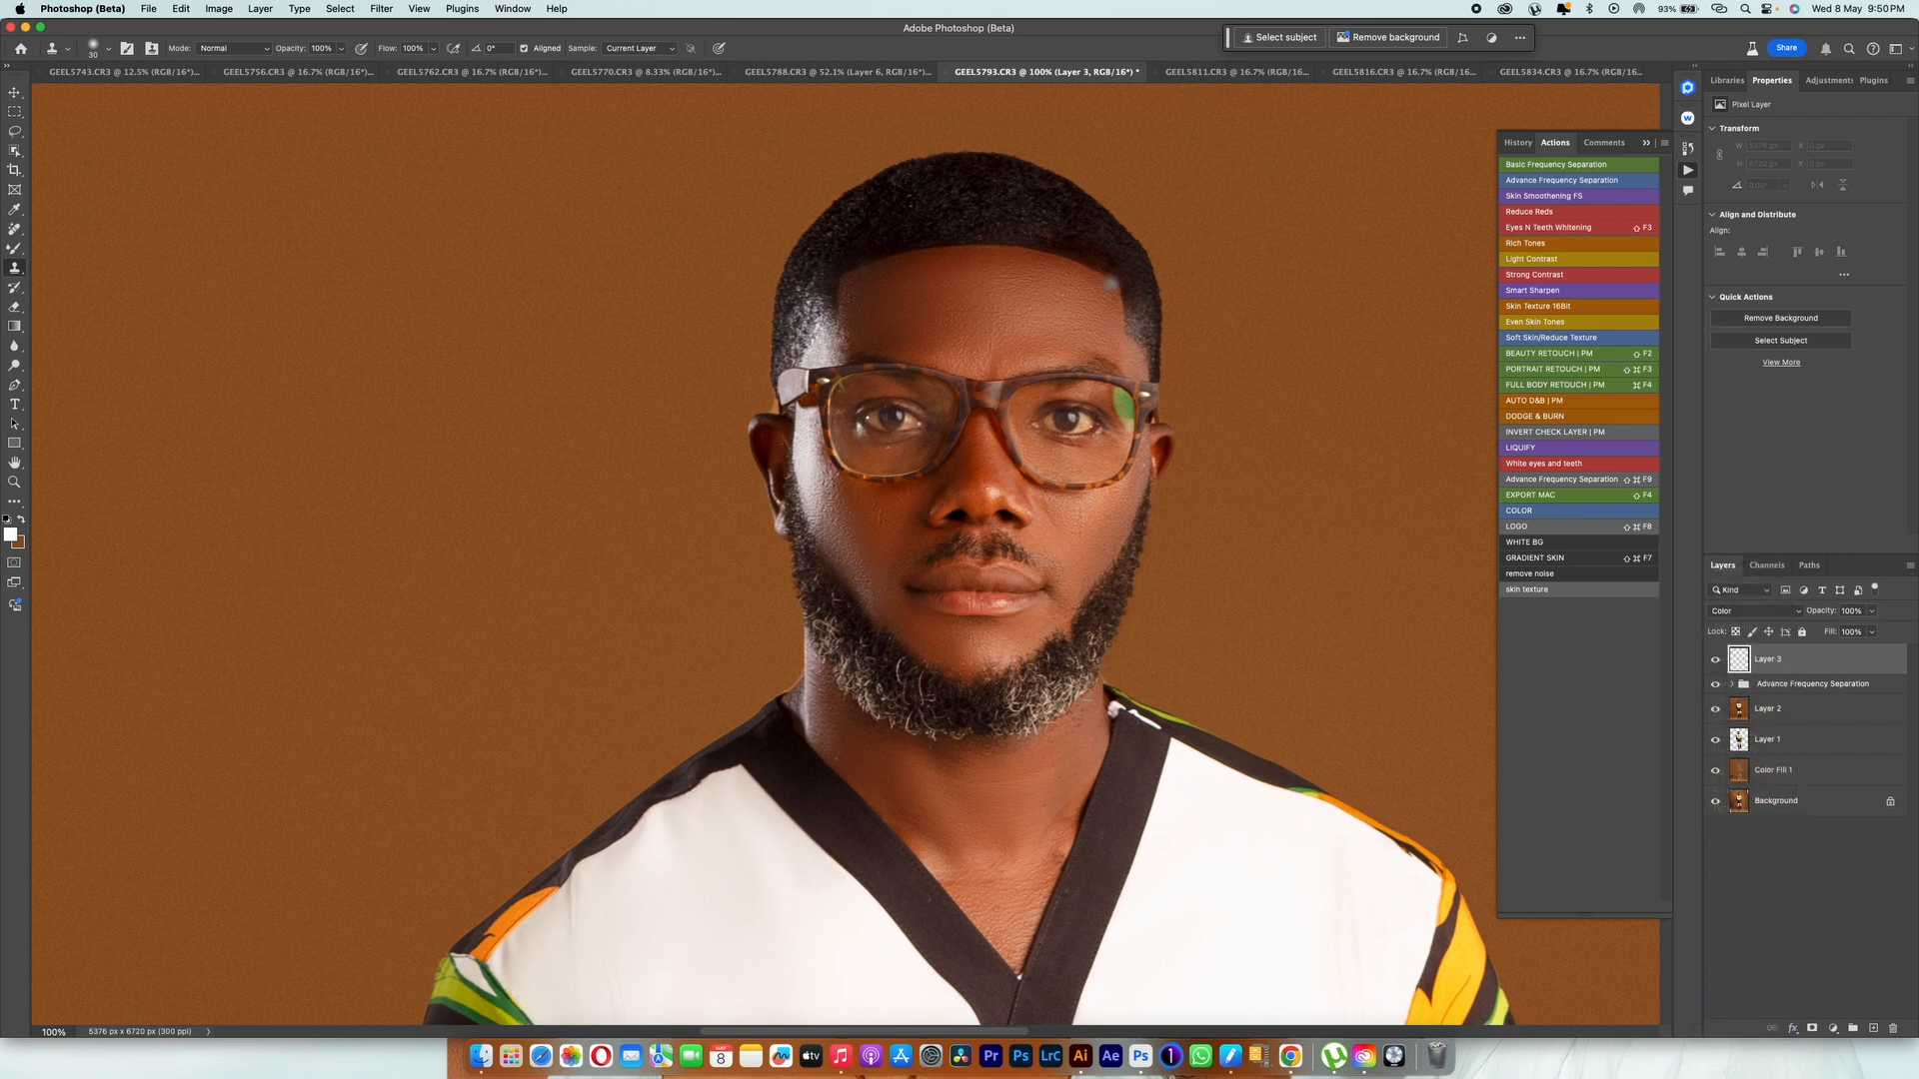
# Step: Sample the dark hair colour and brush it over the hair on the Color-mode layer with a smaller brush
pyautogui.press('b')
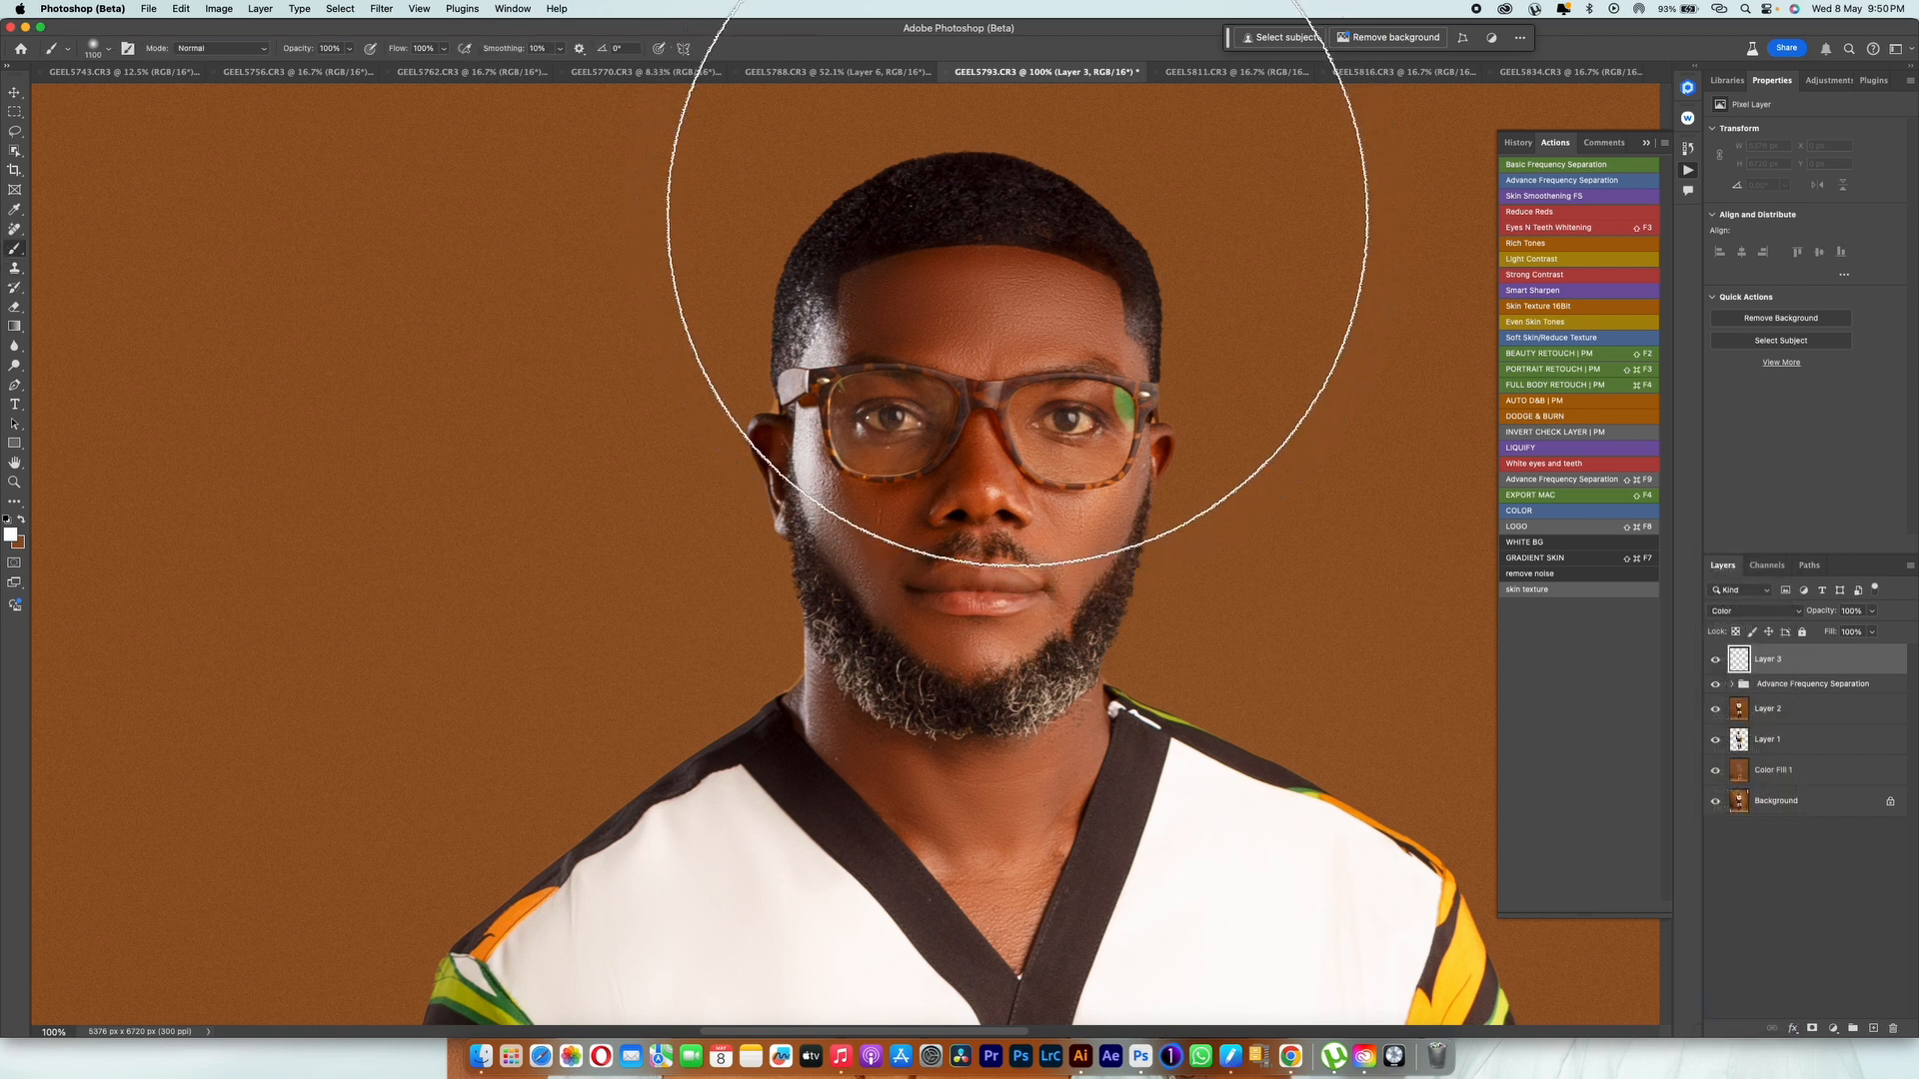
pyautogui.press('[')
pyautogui.press('[')
pyautogui.press('[')
pyautogui.press('[')
pyautogui.press('[')
pyautogui.press('[')
pyautogui.press('[')
pyautogui.press('[')
pyautogui.press('[')
pyautogui.press('[')
pyautogui.press('[')
pyautogui.press('[')
pyautogui.press('[')
pyautogui.press('[')
pyautogui.press('[')
pyautogui.press('[')
pyautogui.press('[')
pyautogui.press('[')
pyautogui.press('[')
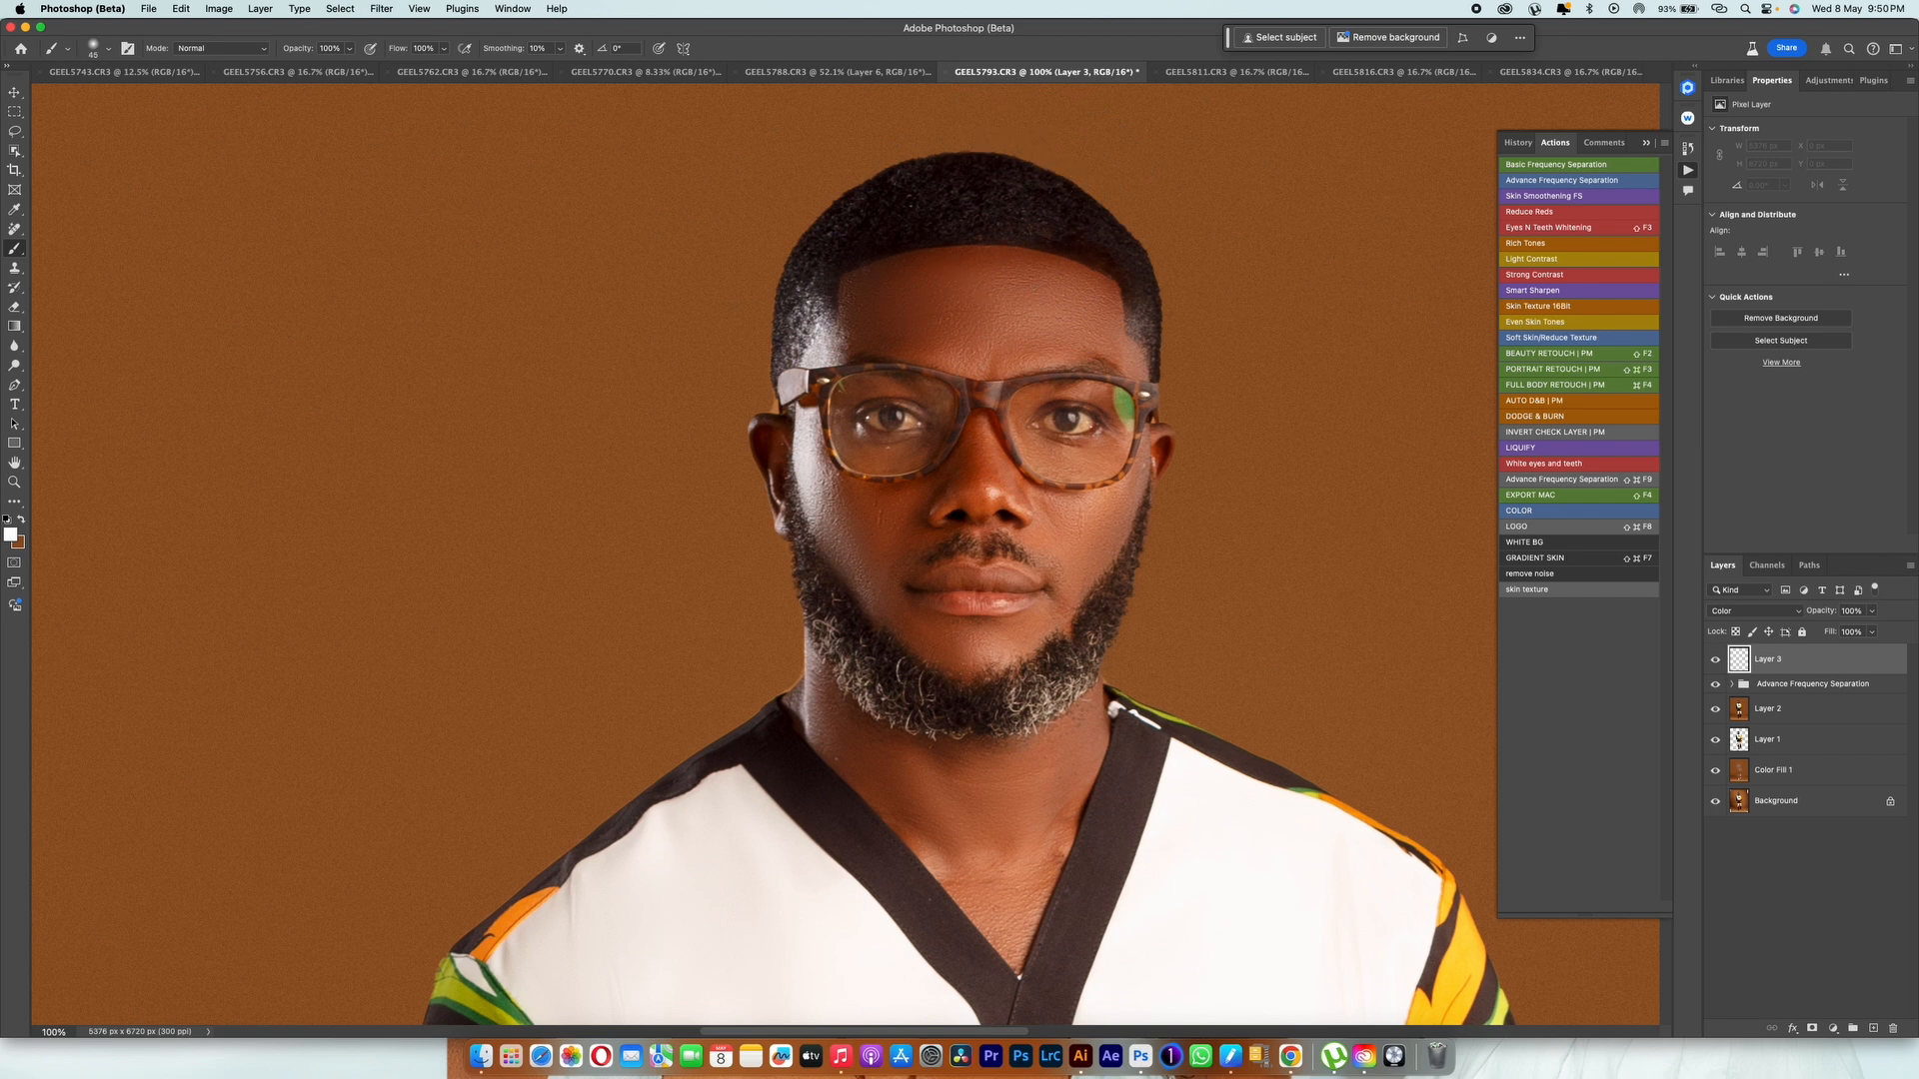
pyautogui.keyDown('alt'); pyautogui.click(1140, 737); pyautogui.keyUp('alt')
pyautogui.keyDown('alt'); pyautogui.click(1100, 212); pyautogui.keyUp('alt')
# Step: Lasso a forehead area of about 209 by 130 px on Layer 2 and copy it to a new layer
pyautogui.click(1789, 709)
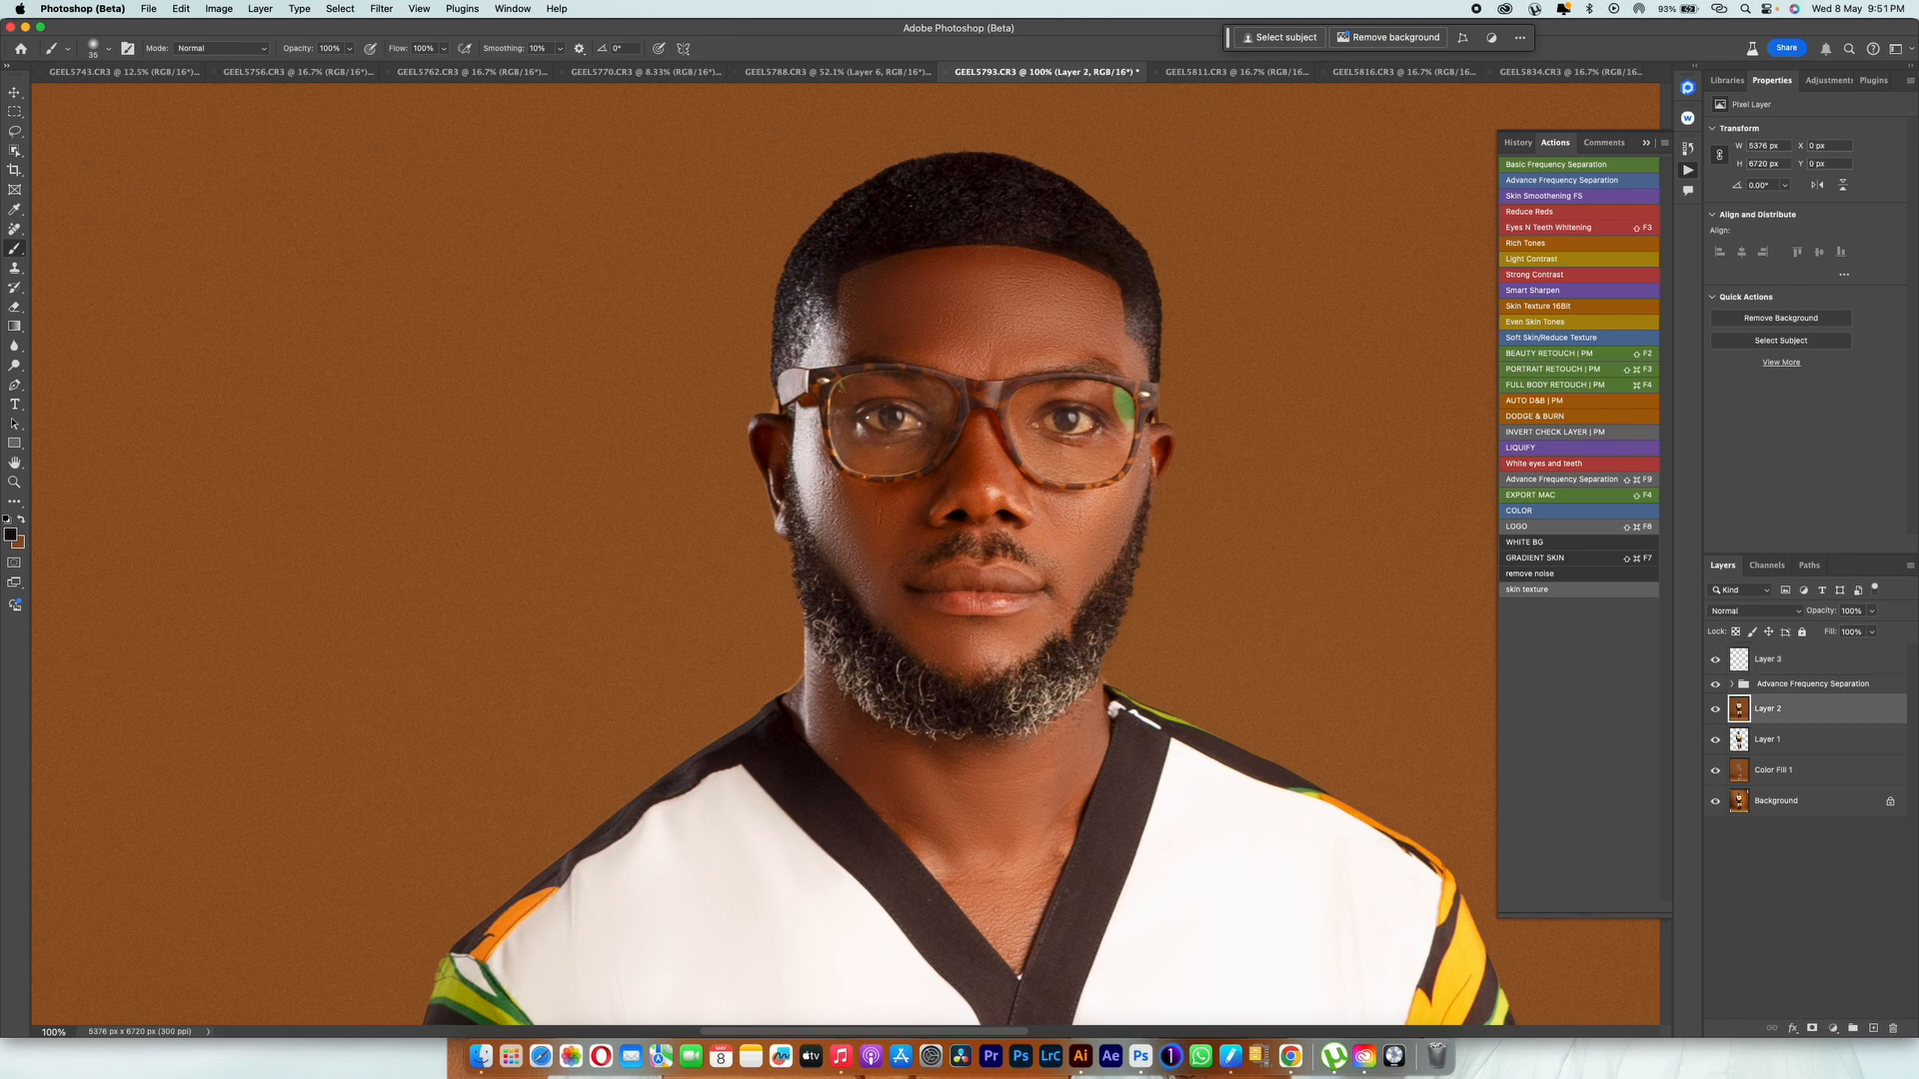
pyautogui.press('l')
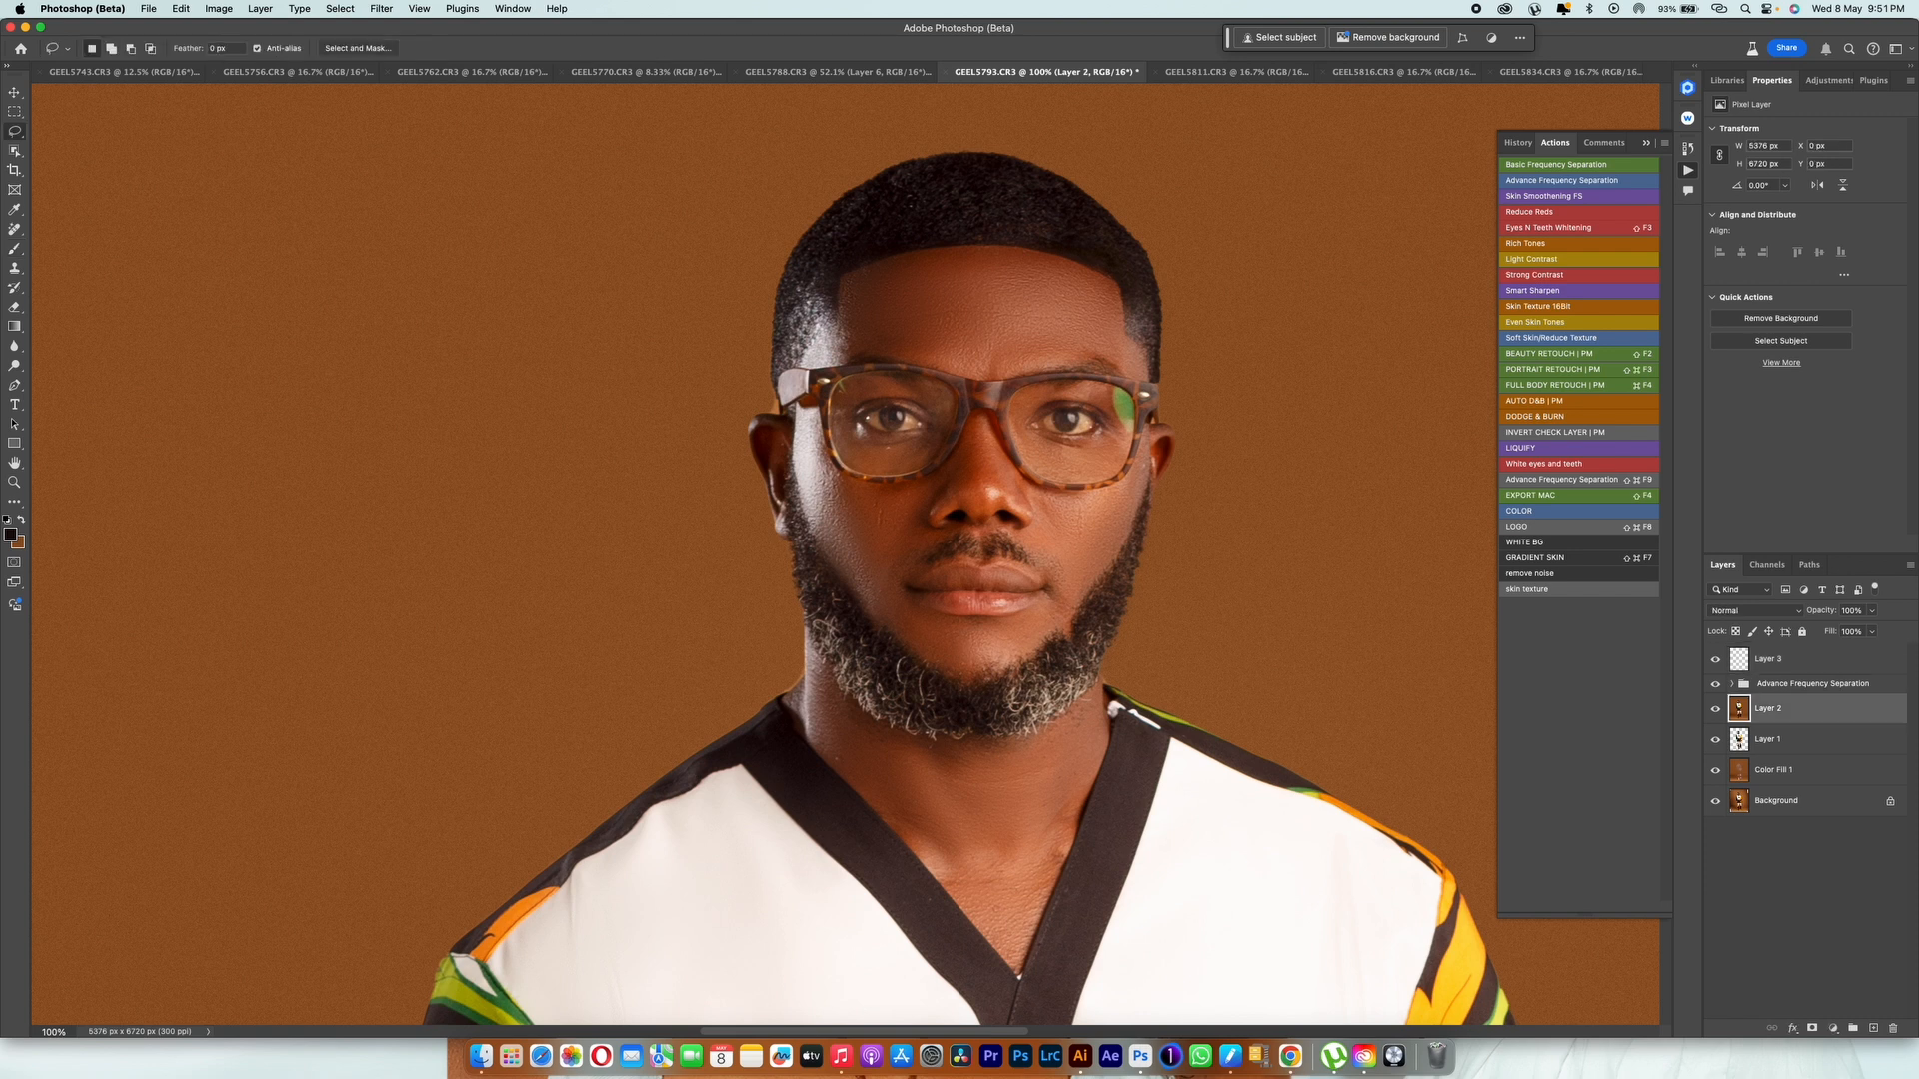
pyautogui.moveTo(835, 284)
pyautogui.mouseDown()
pyautogui.moveTo(957, 256)
pyautogui.moveTo(924, 204)
pyautogui.moveTo(827, 228)
pyautogui.moveTo(834, 278)
pyautogui.mouseUp()
pyautogui.press('super+j')
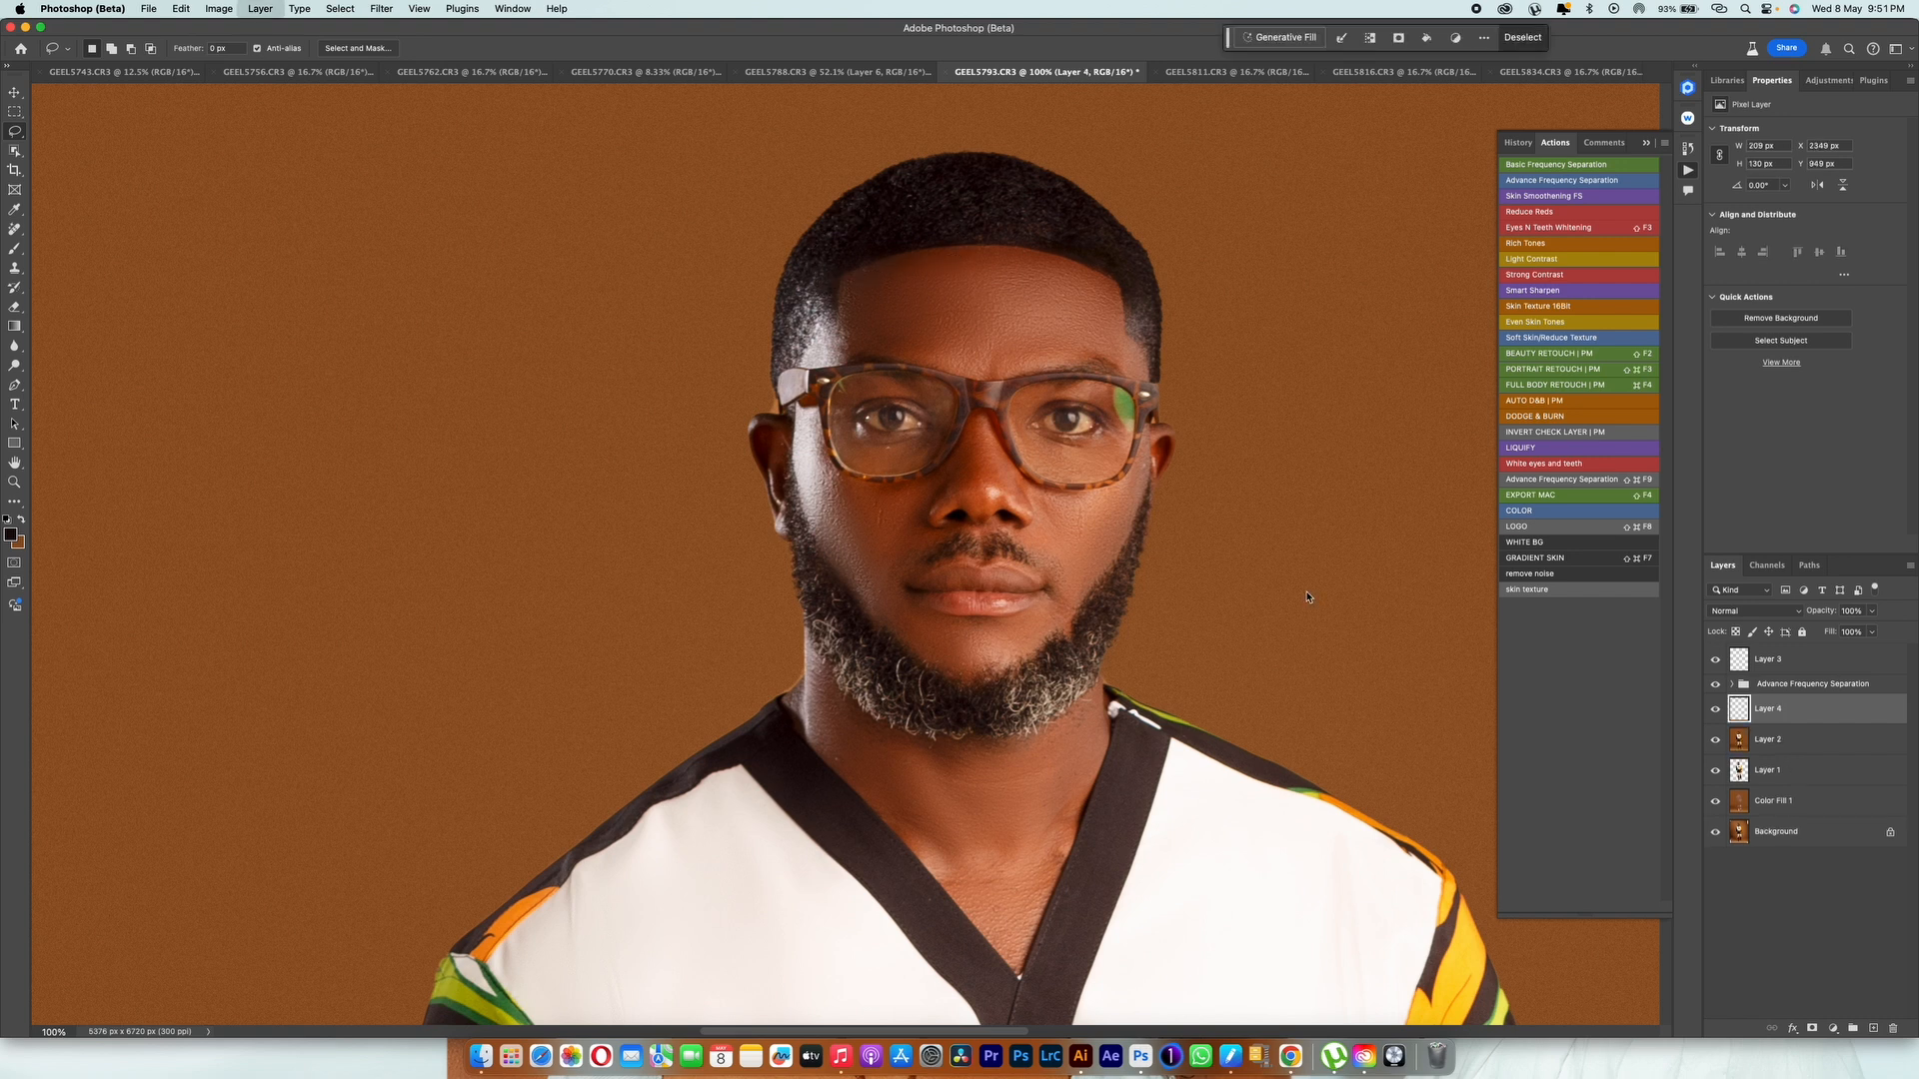
# Step: Bring the copied hairline patch to the top of the layer stack, flip it horizontally and place it over the forehead's opposite side
pyautogui.press('super+t')
pyautogui.press('Return')
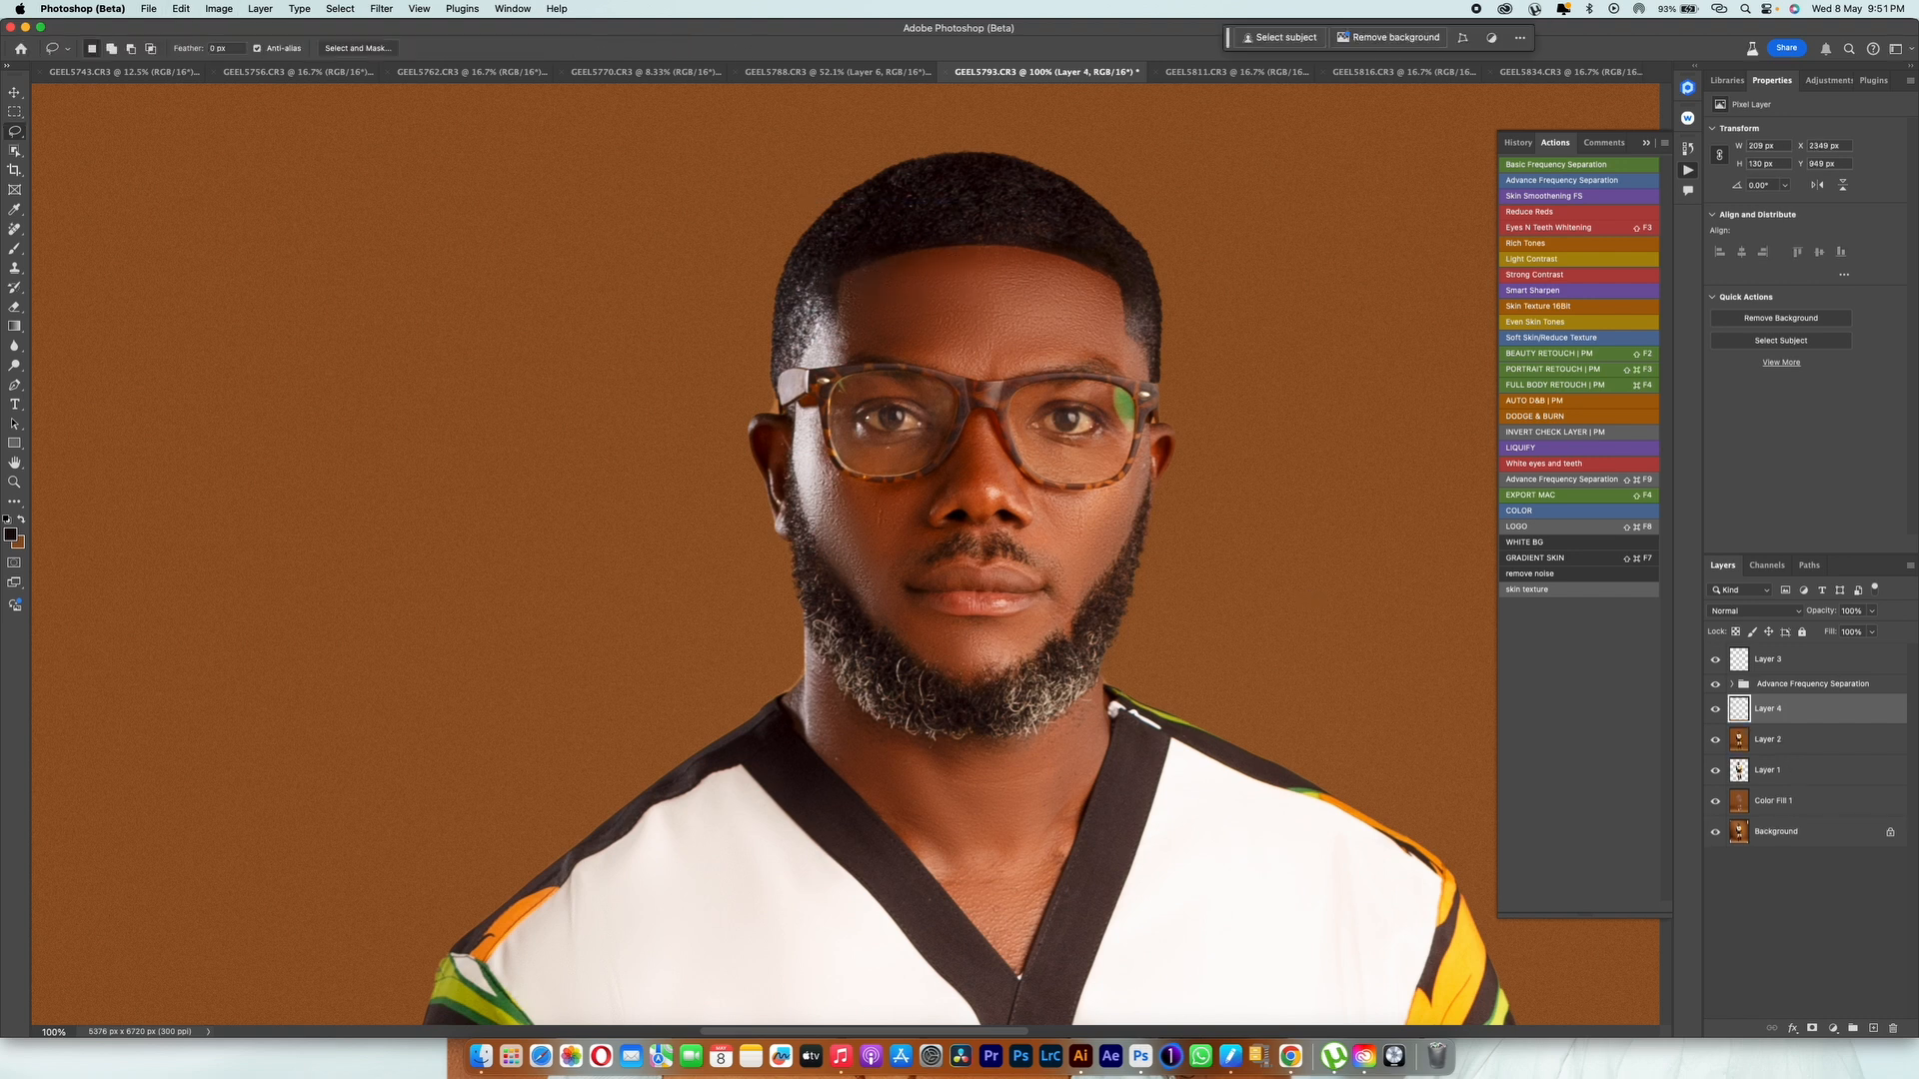
pyautogui.press('super+shift+]')
pyautogui.press('super+t')
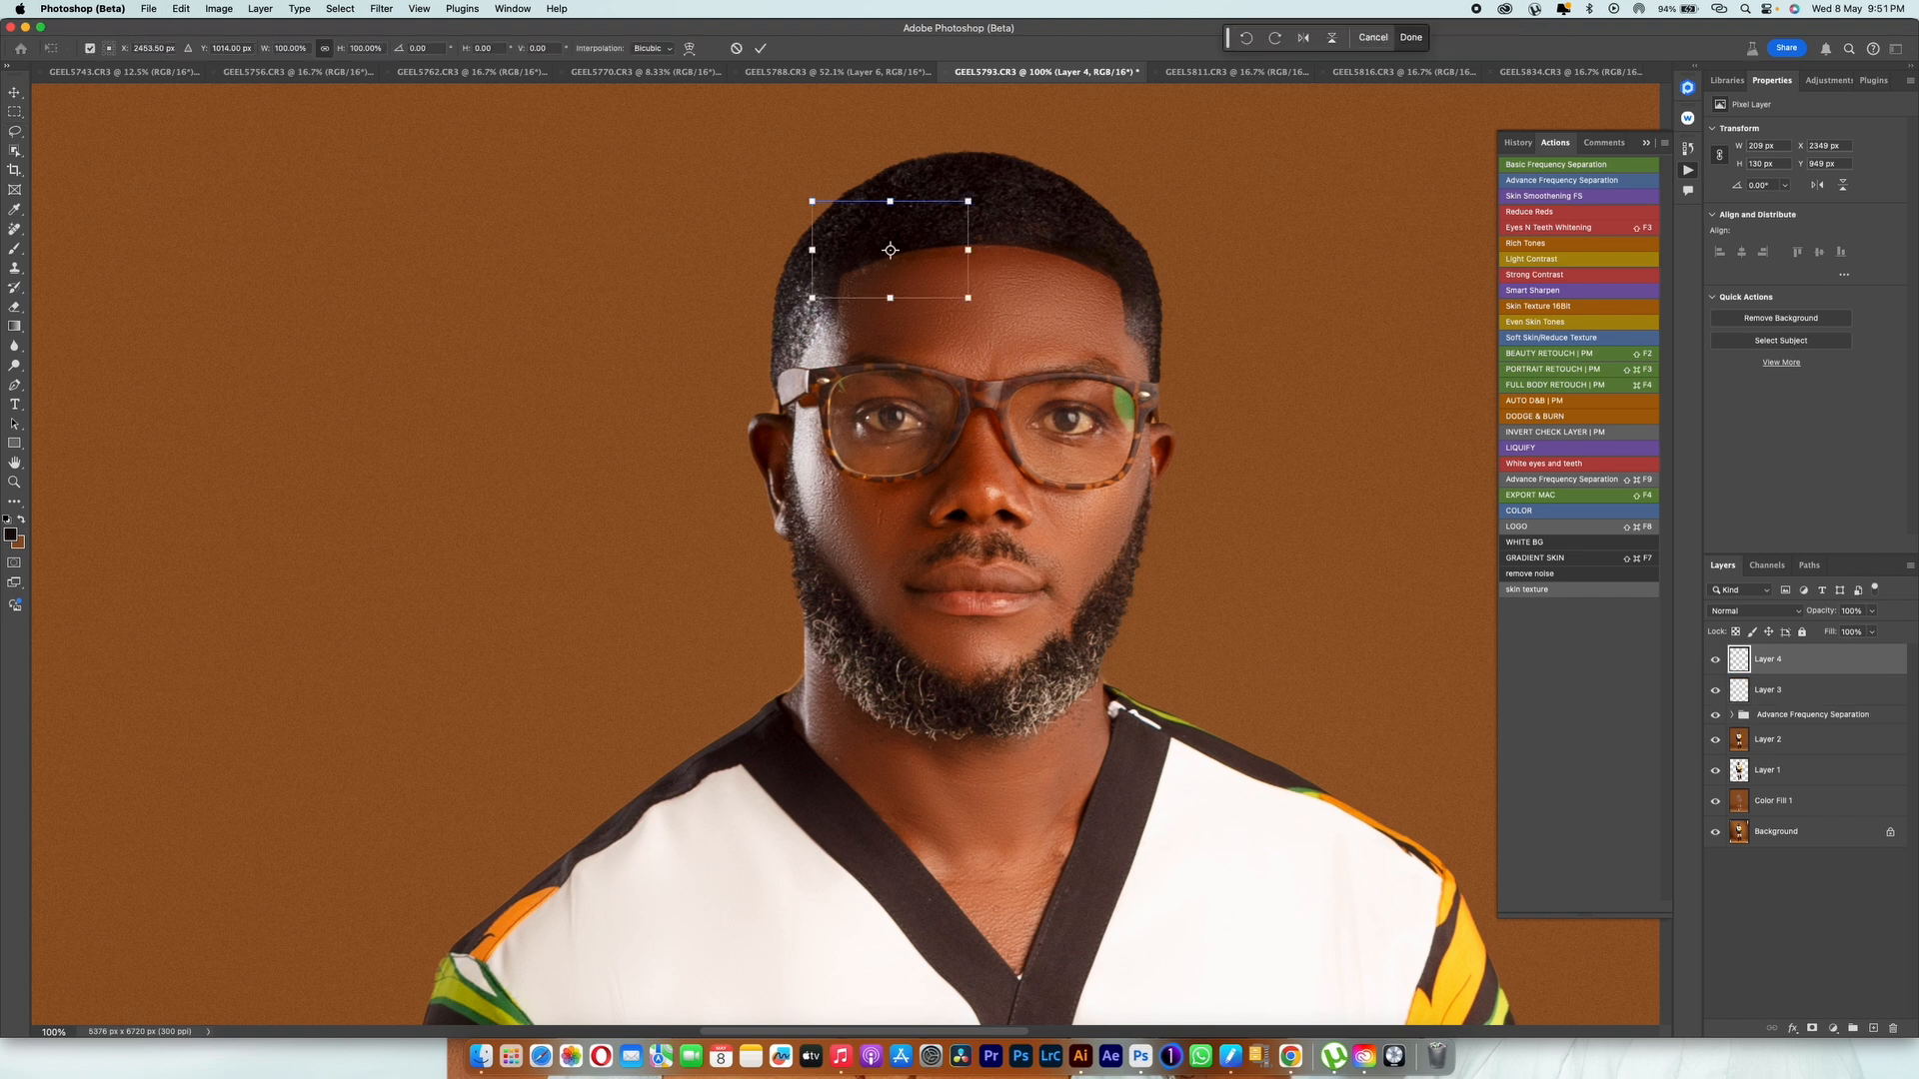
pyautogui.rightClick(916, 247)
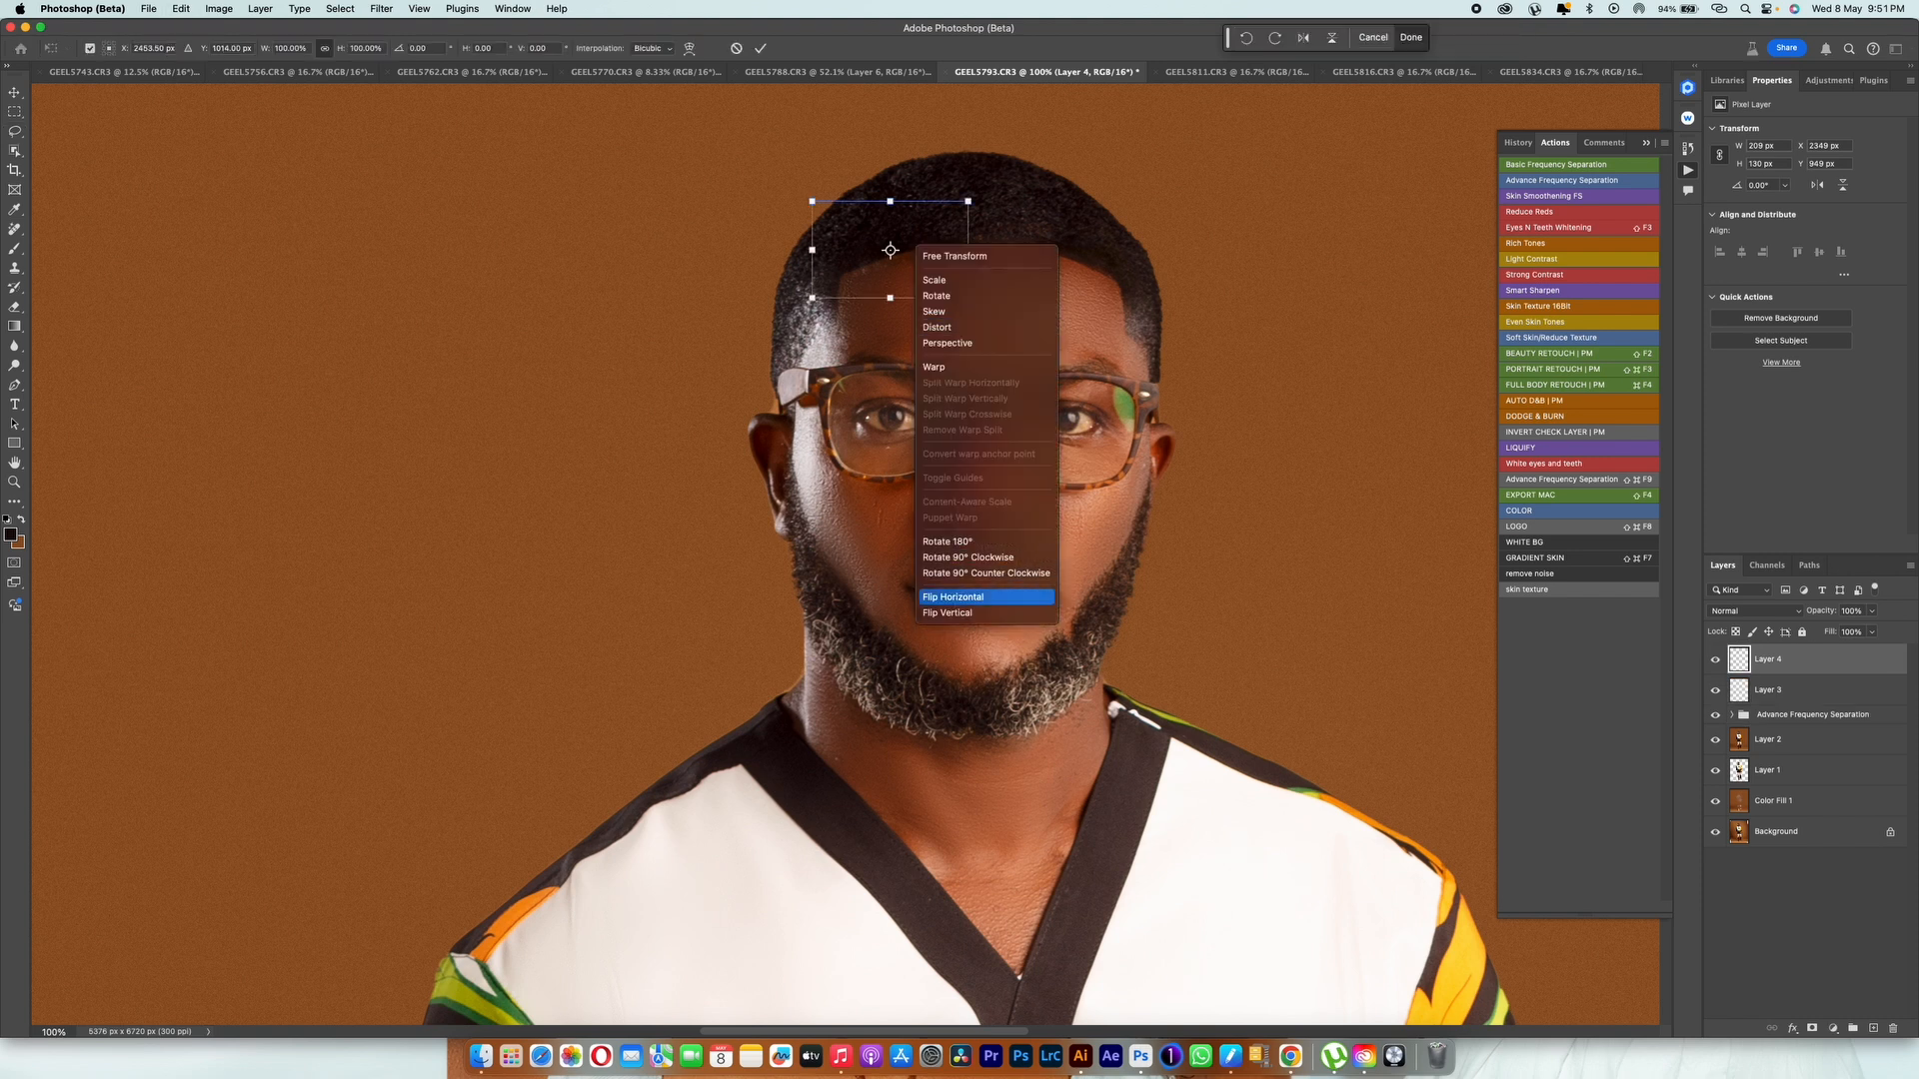
pyautogui.click(952, 596)
pyautogui.moveTo(945, 214); pyautogui.dragTo(1066, 249)
pyautogui.press('Return')
pyautogui.press('l')
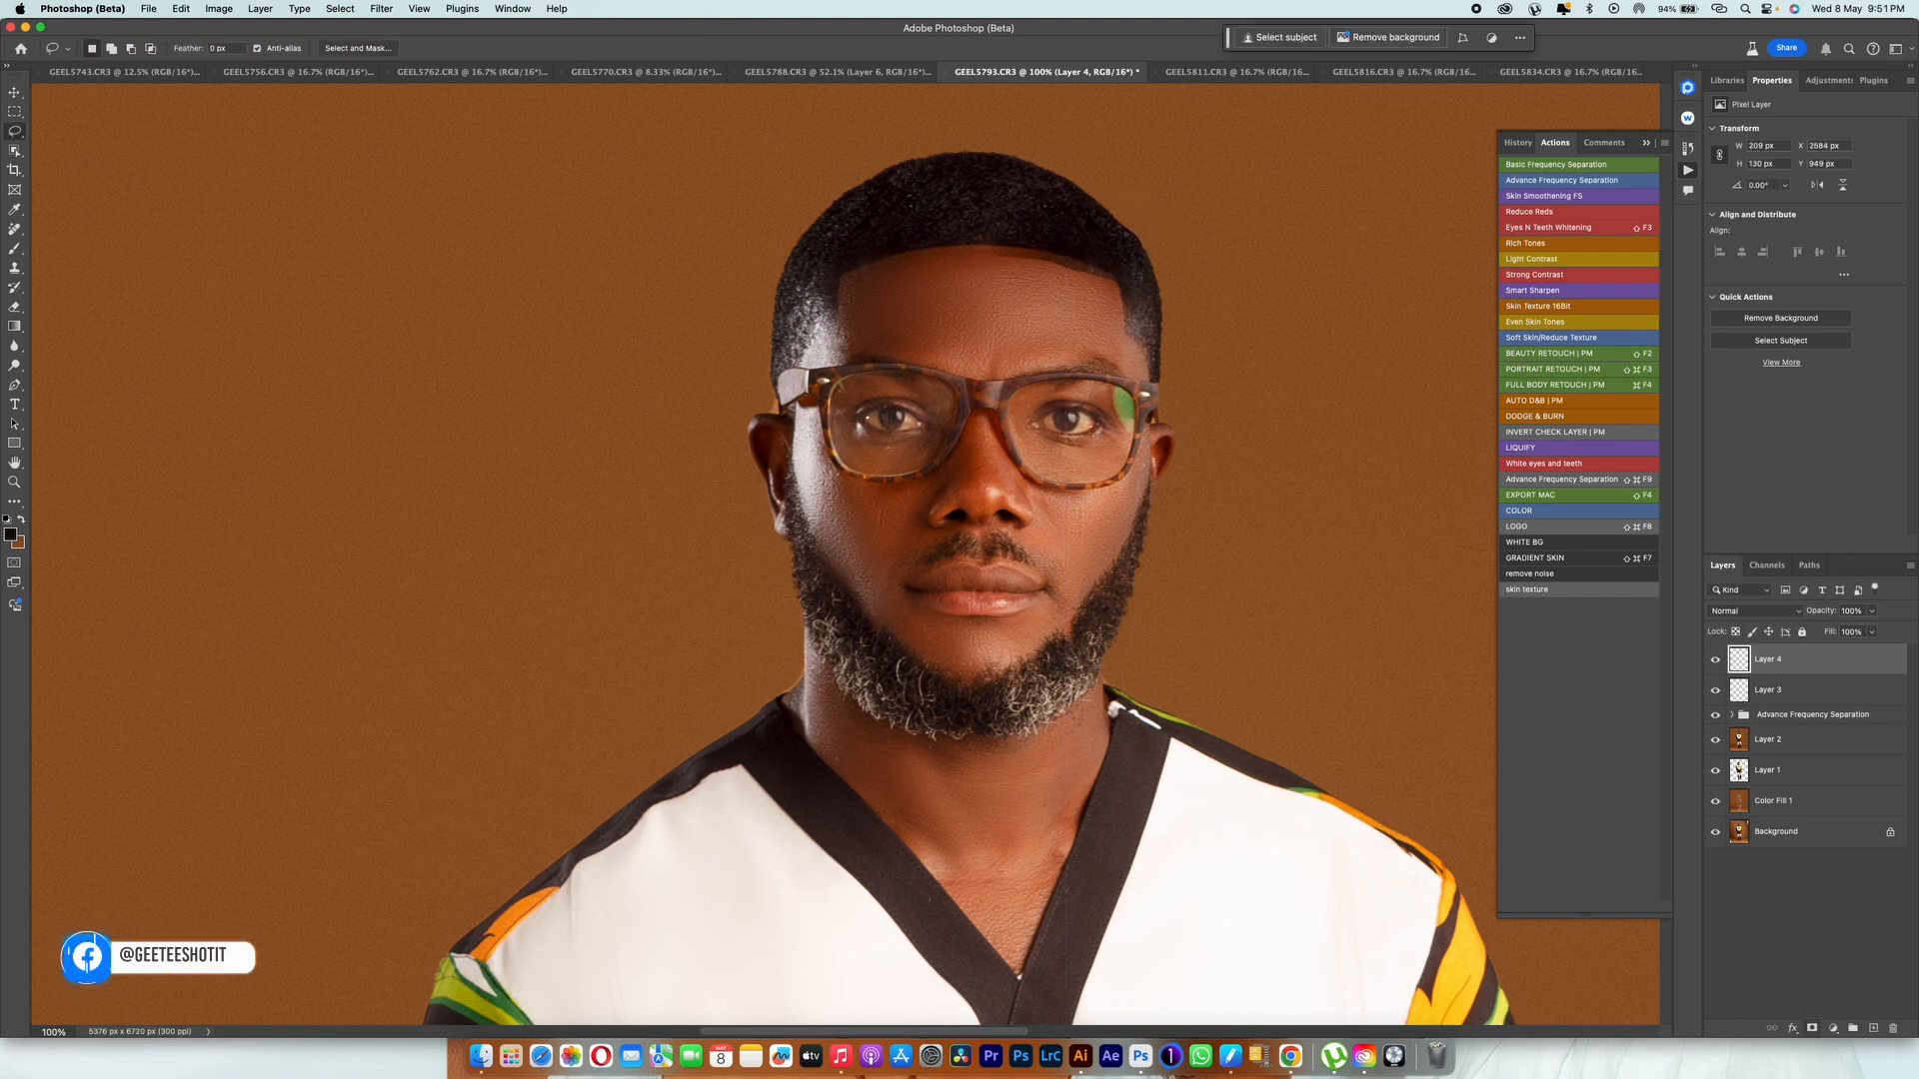
# Step: Add a layer mask to the flipped hairline patch and prepare a black brush with 21% flow for blending it
pyautogui.click(1812, 1027)
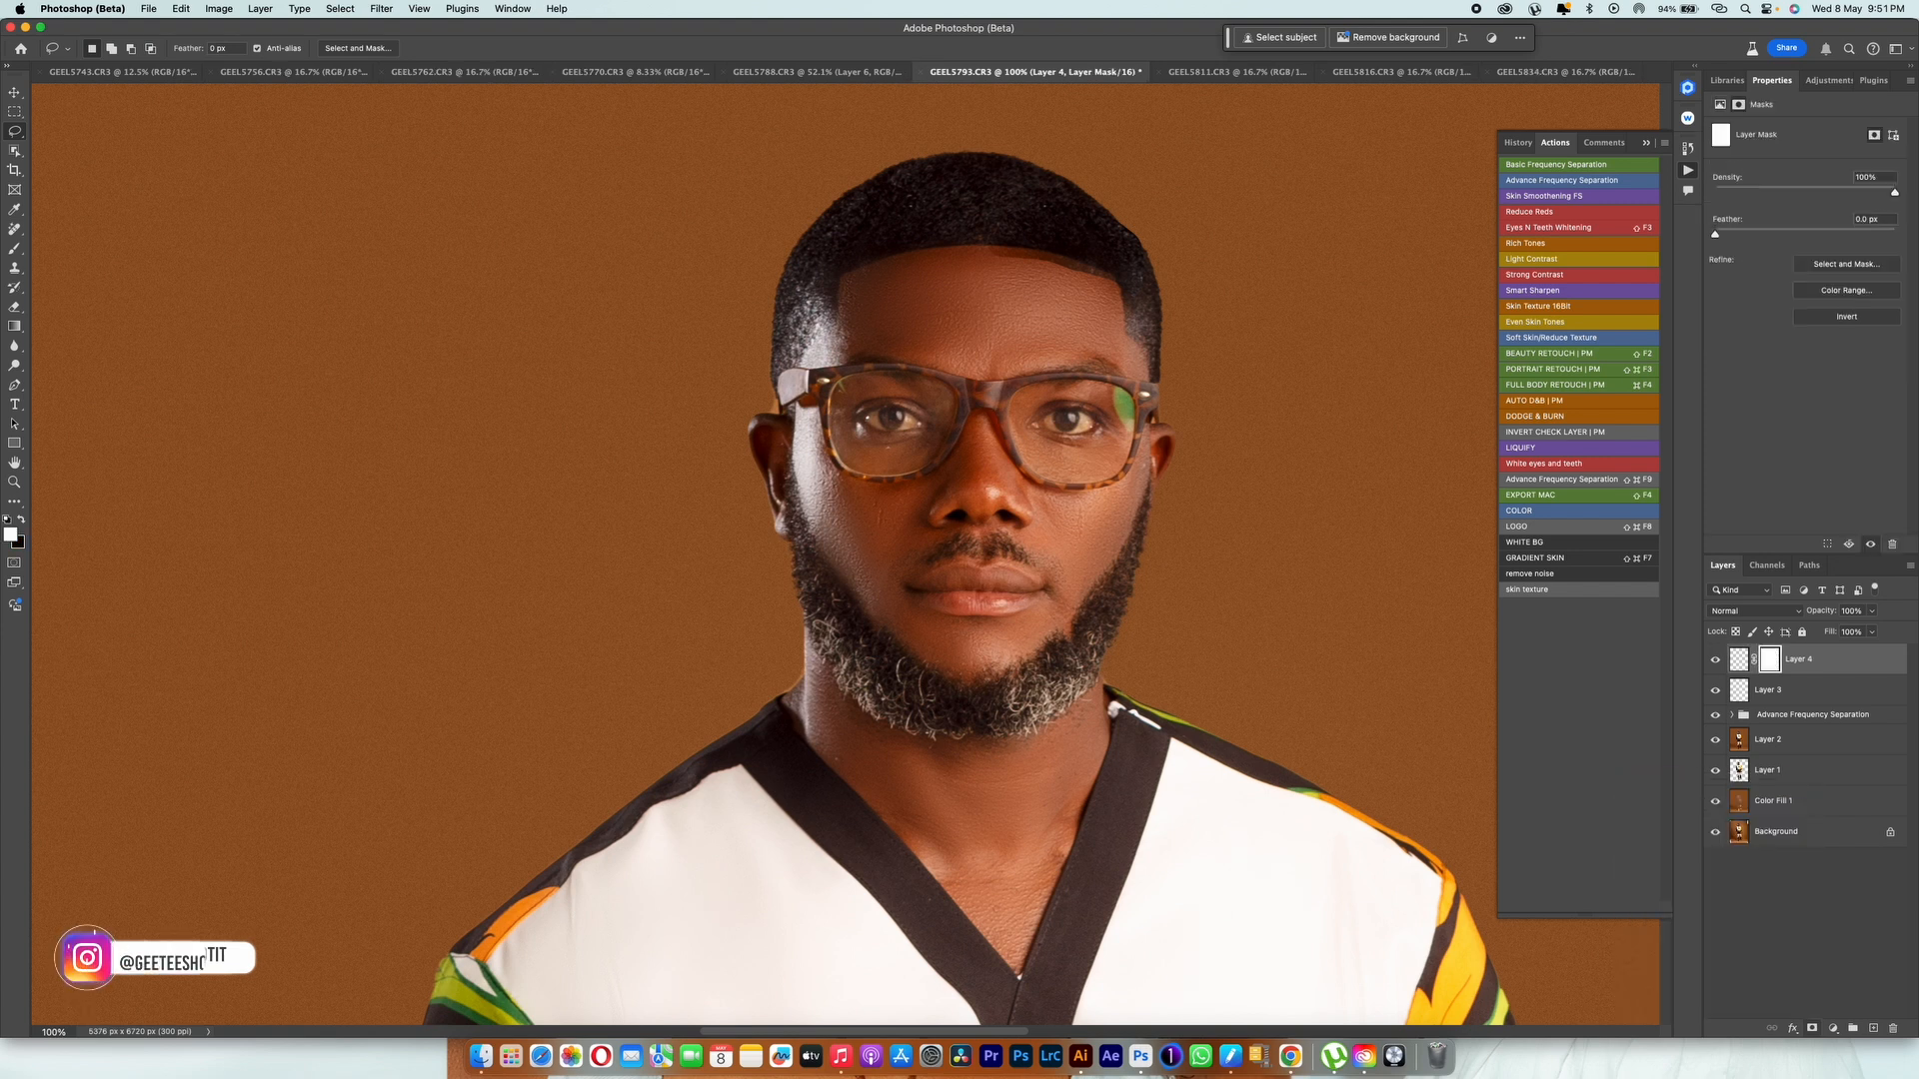
pyautogui.press('b')
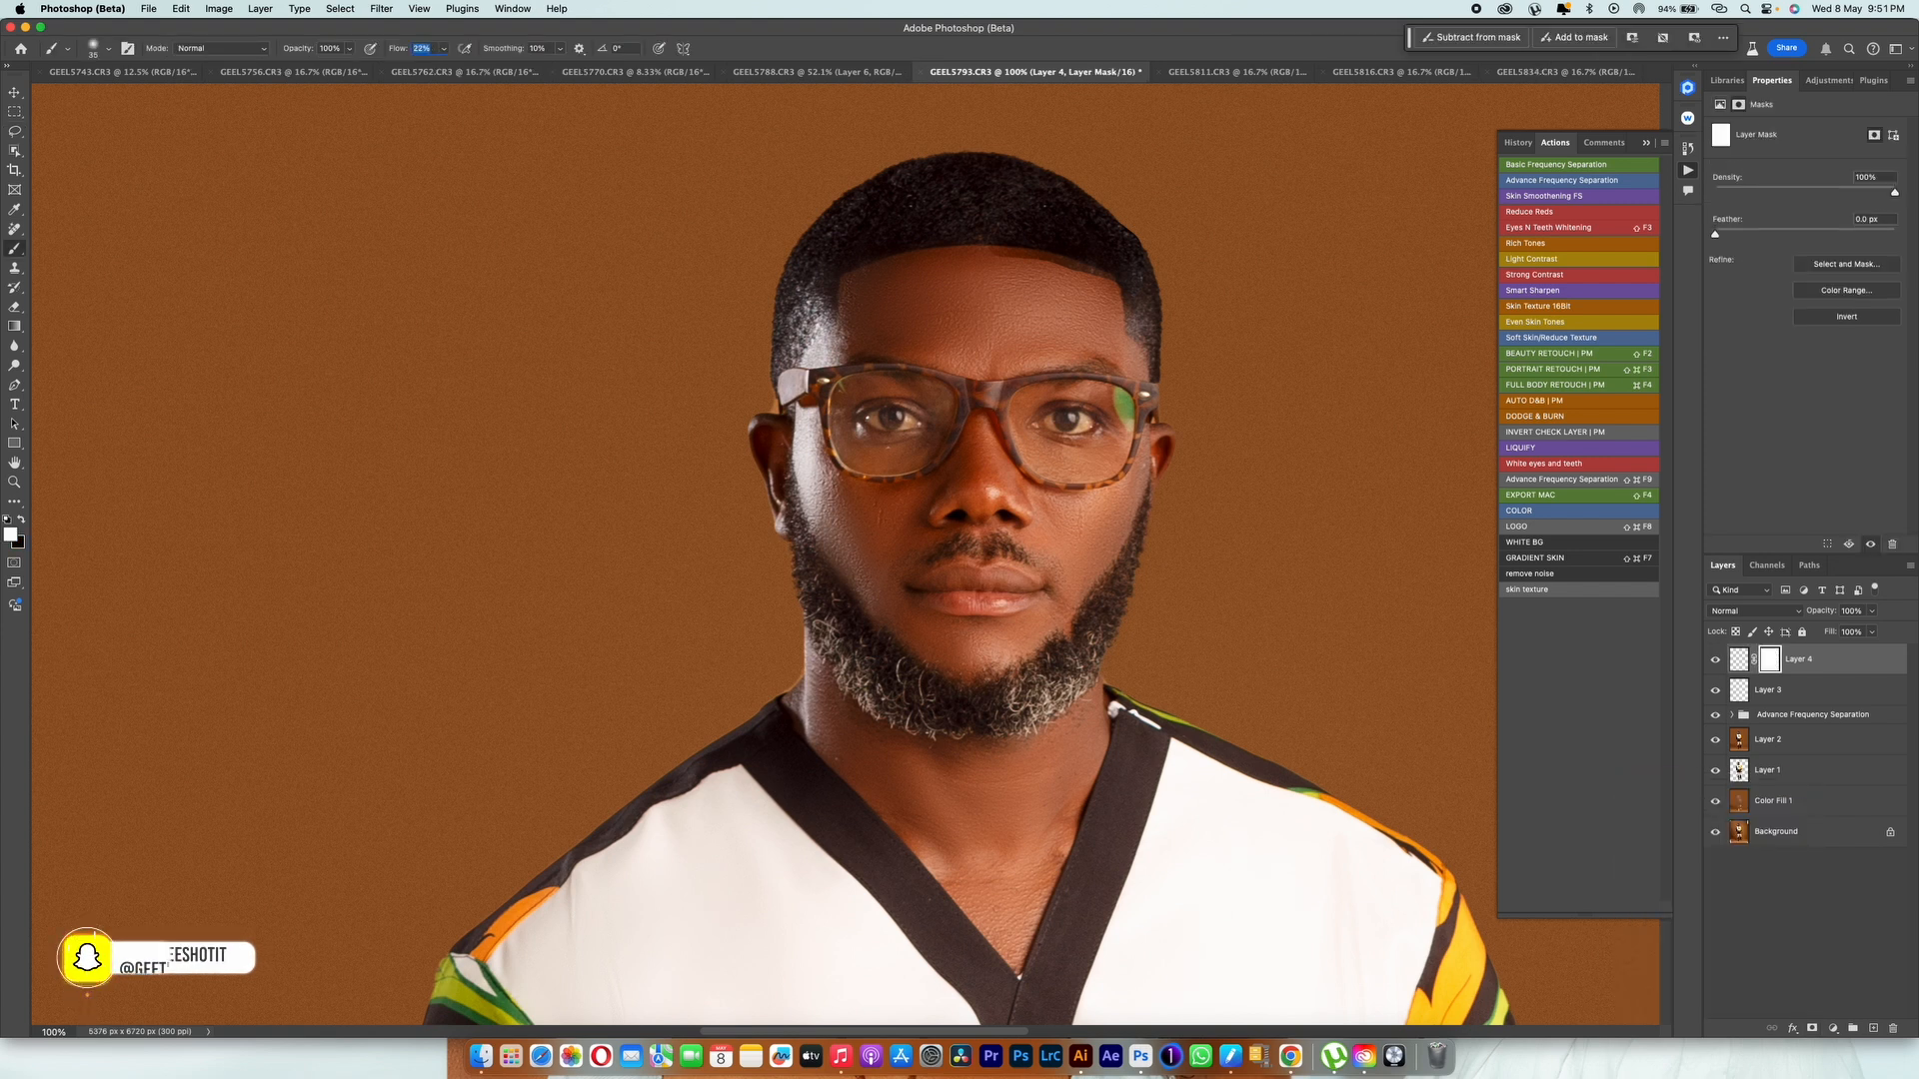
pyautogui.write('21')
pyautogui.press('Return')
pyautogui.press('[')
pyautogui.press('[')
pyautogui.press('[')
pyautogui.press('[')
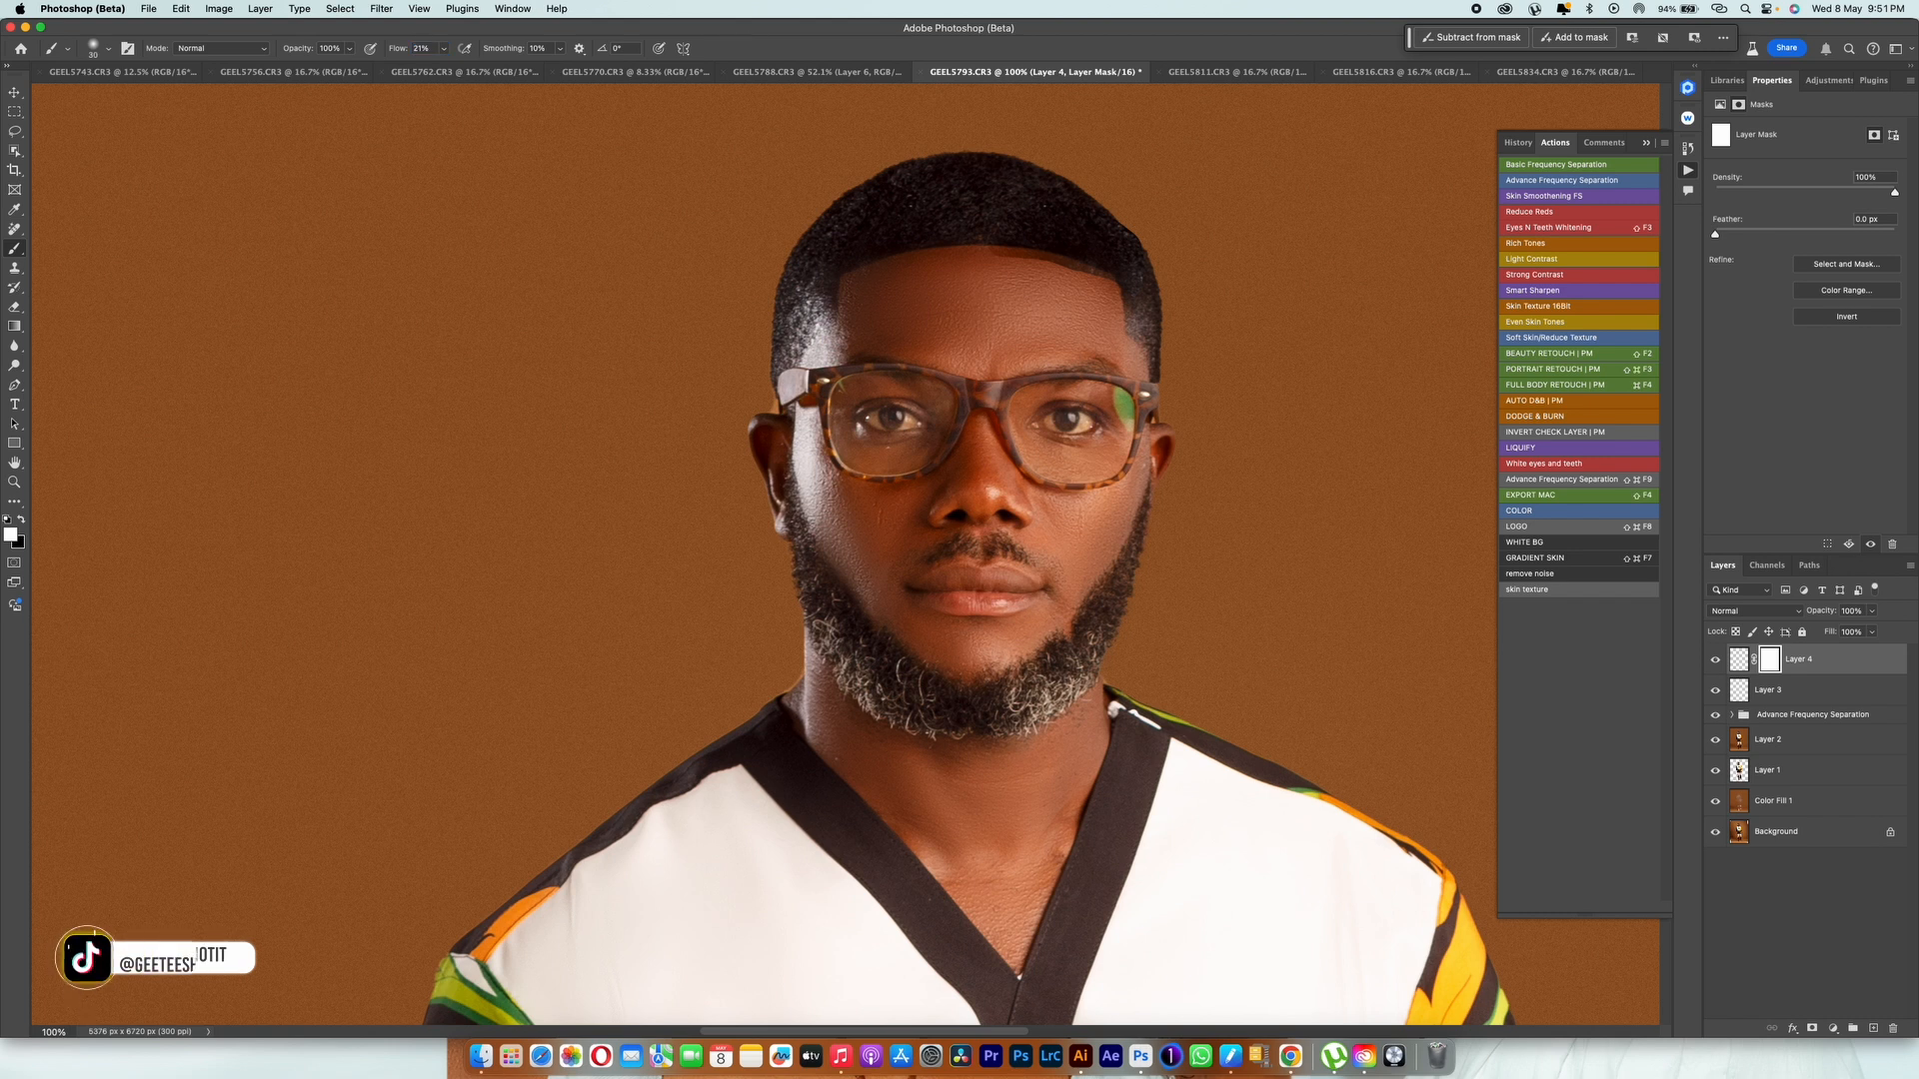
pyautogui.press(']')
pyautogui.press(']')
pyautogui.press(']')
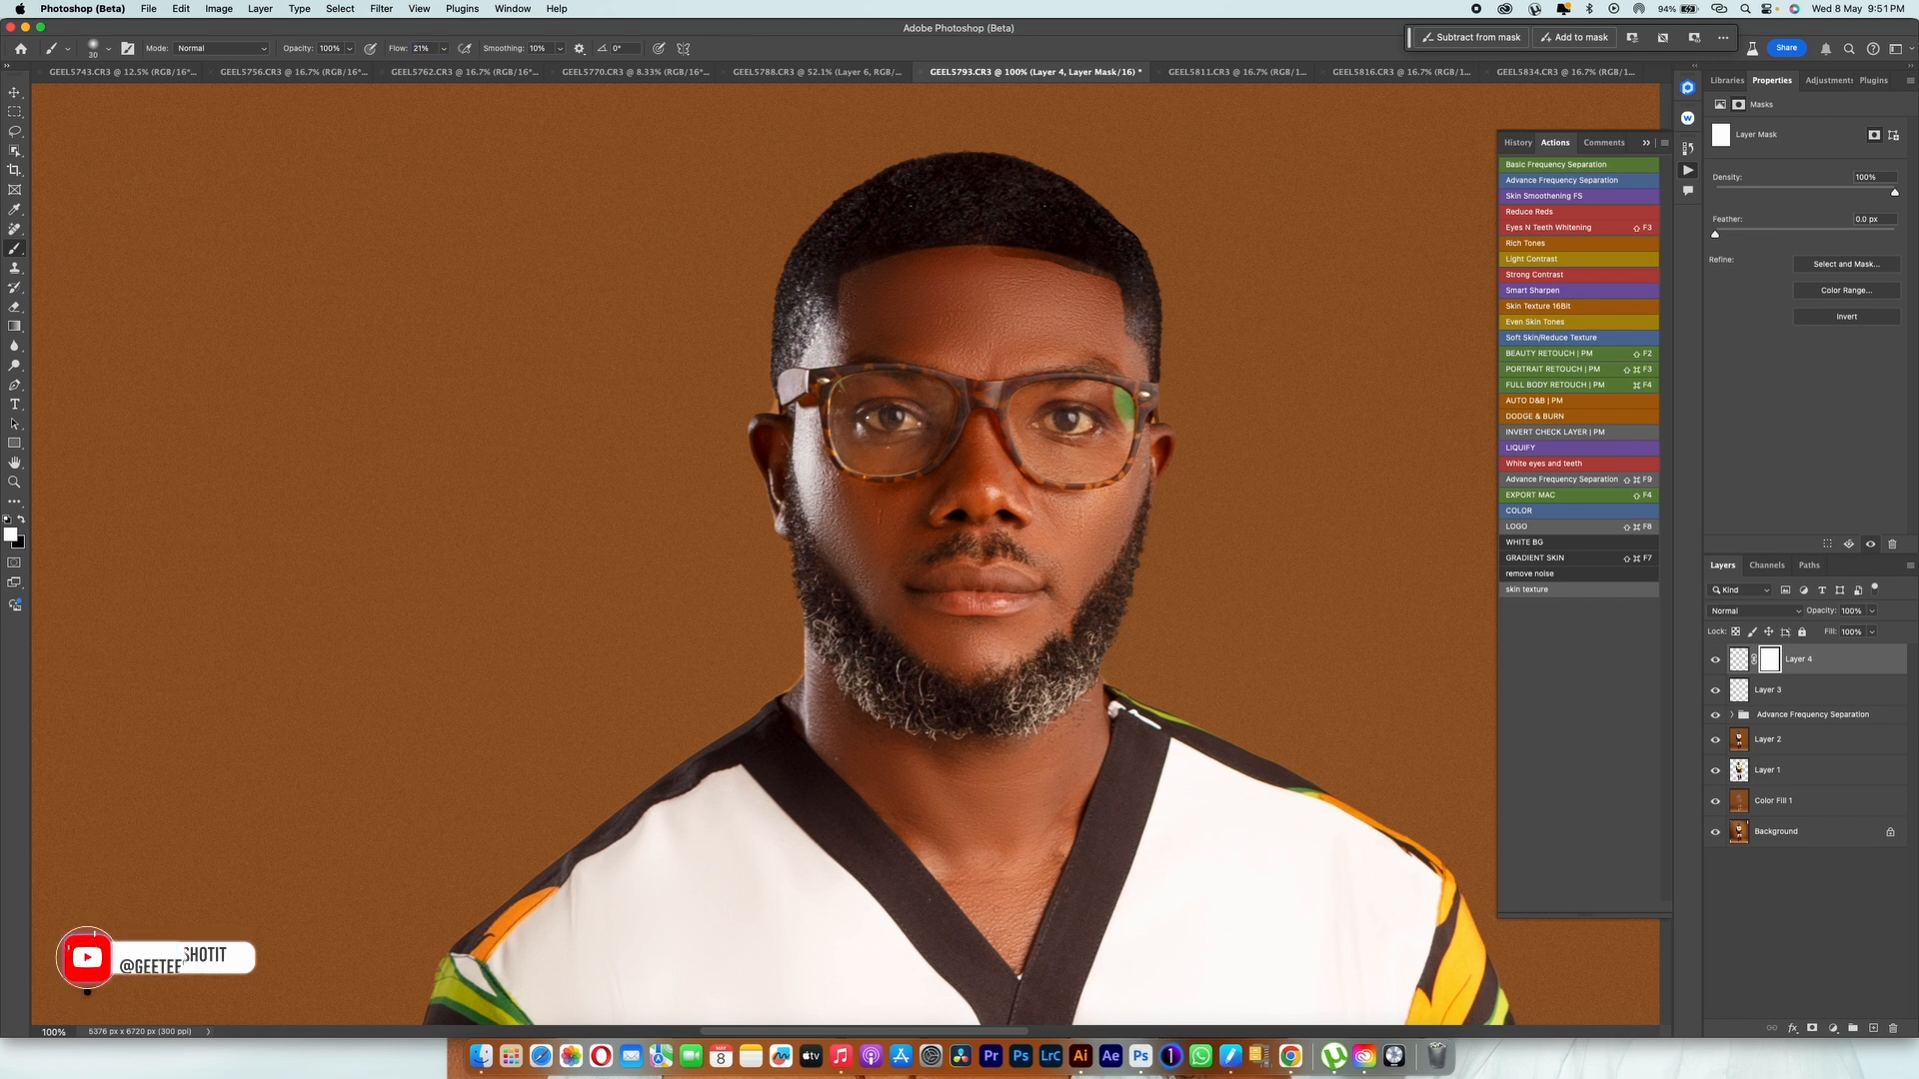
pyautogui.press('x')
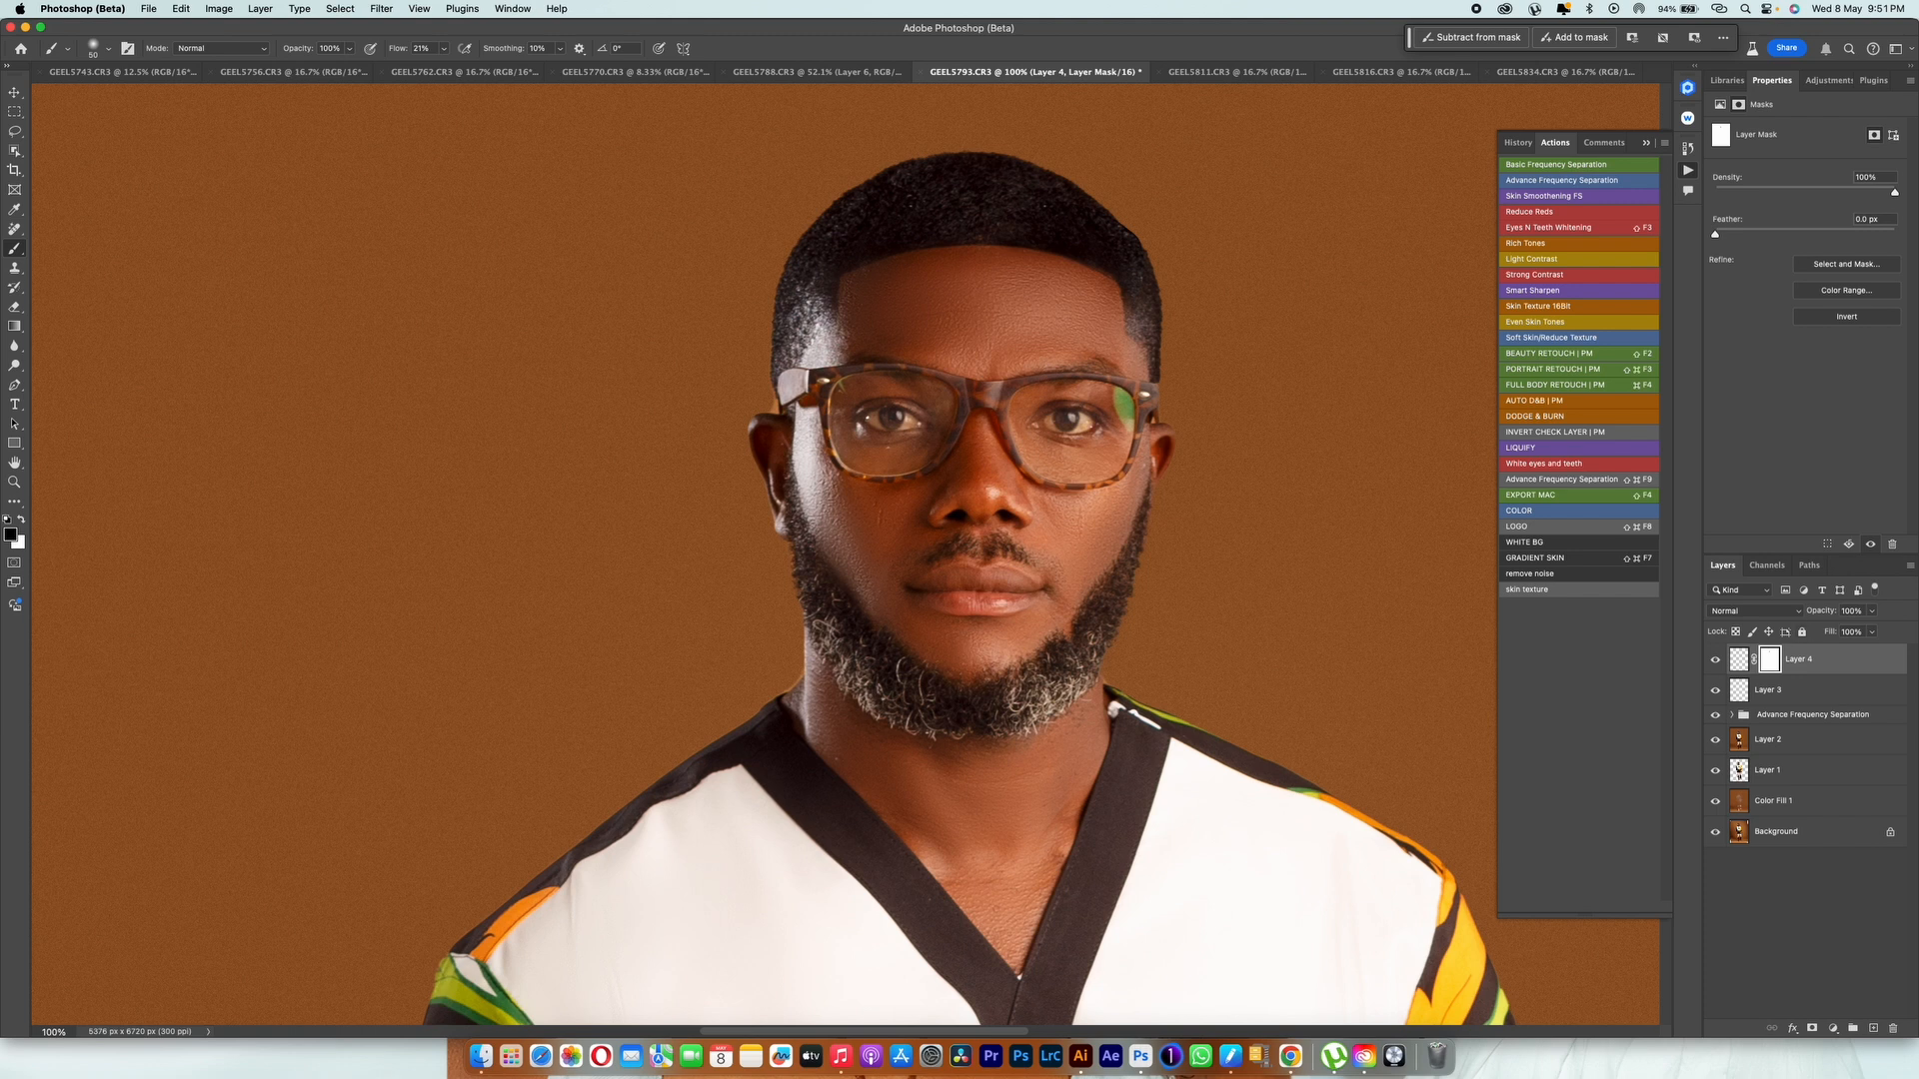
pyautogui.moveTo(1821, 611); pyautogui.dragTo(1802, 611)
pyautogui.click(1715, 660)
# Step: Copy the logo, Group 1, Selective Color 1 and Selective Color 3 layers from the GEEL5788 document into GEEL5793
pyautogui.click(817, 72)
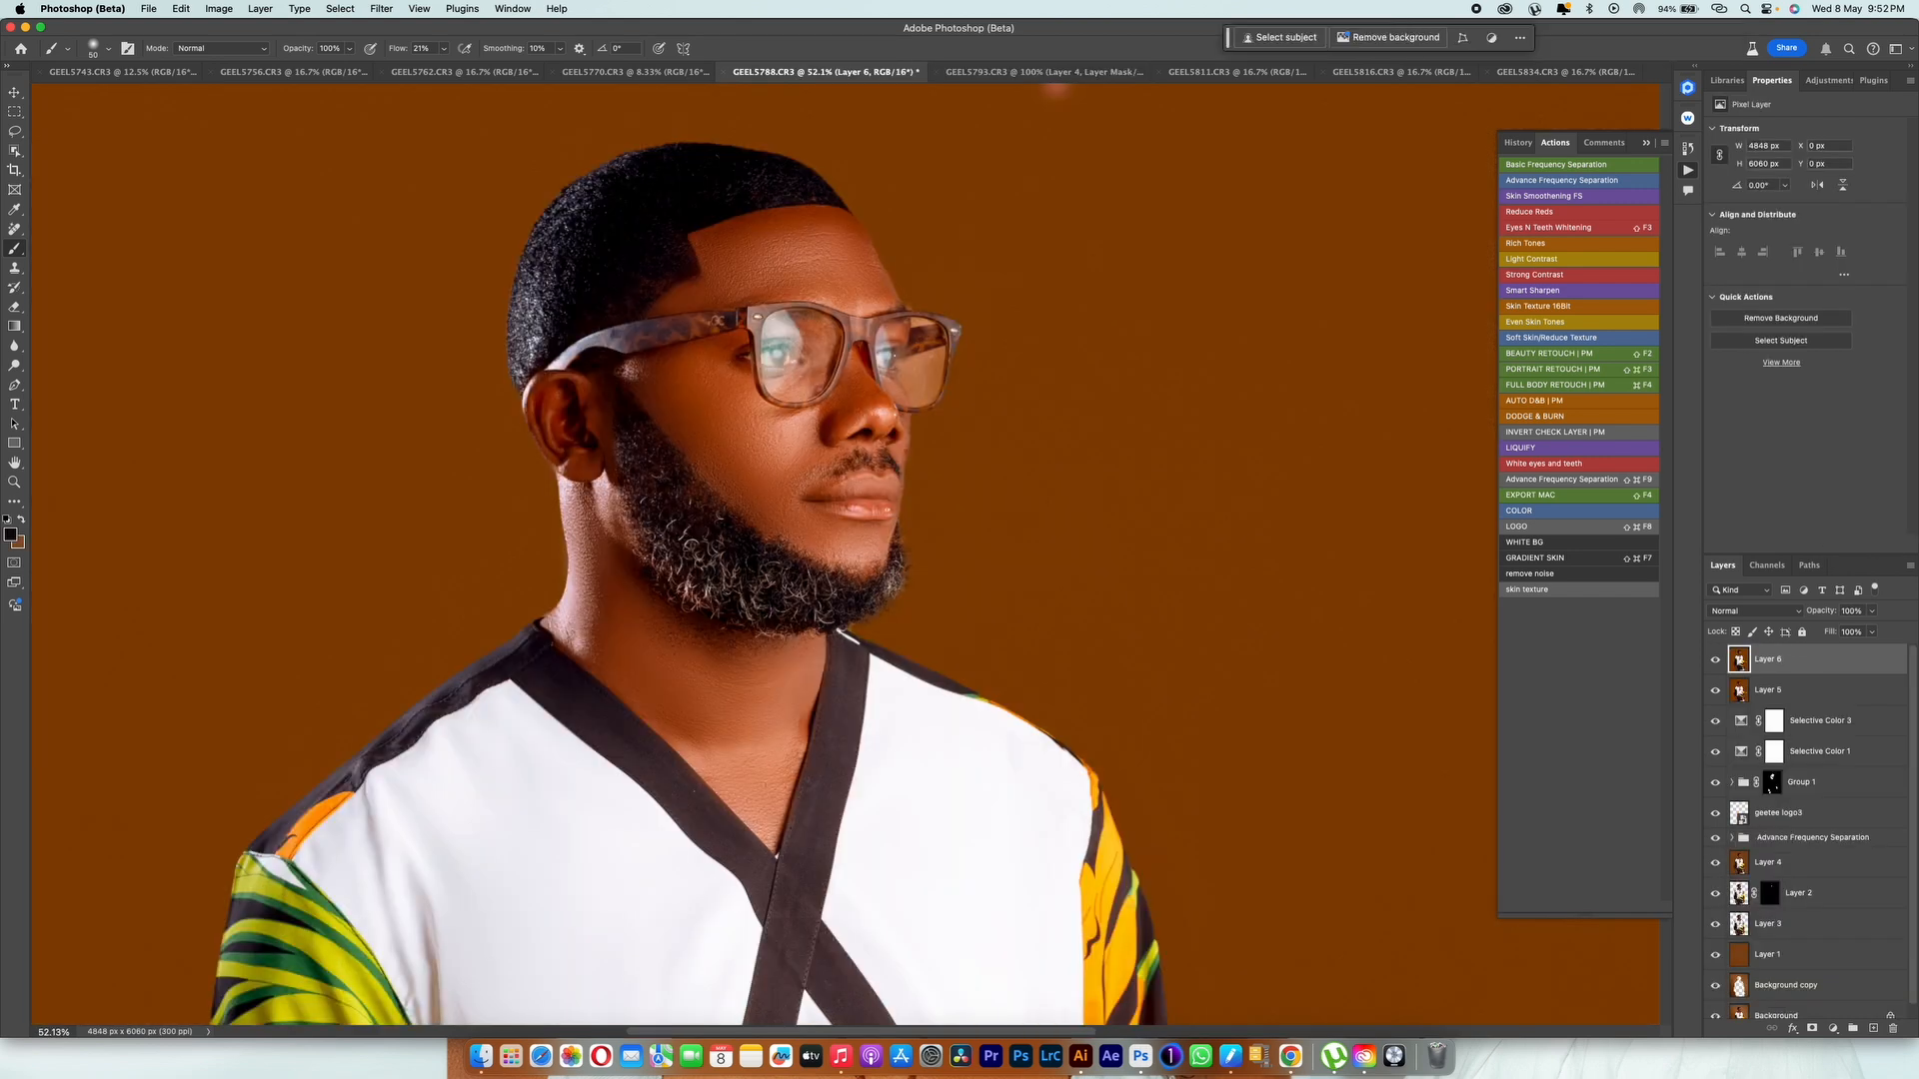
pyautogui.click(1738, 817)
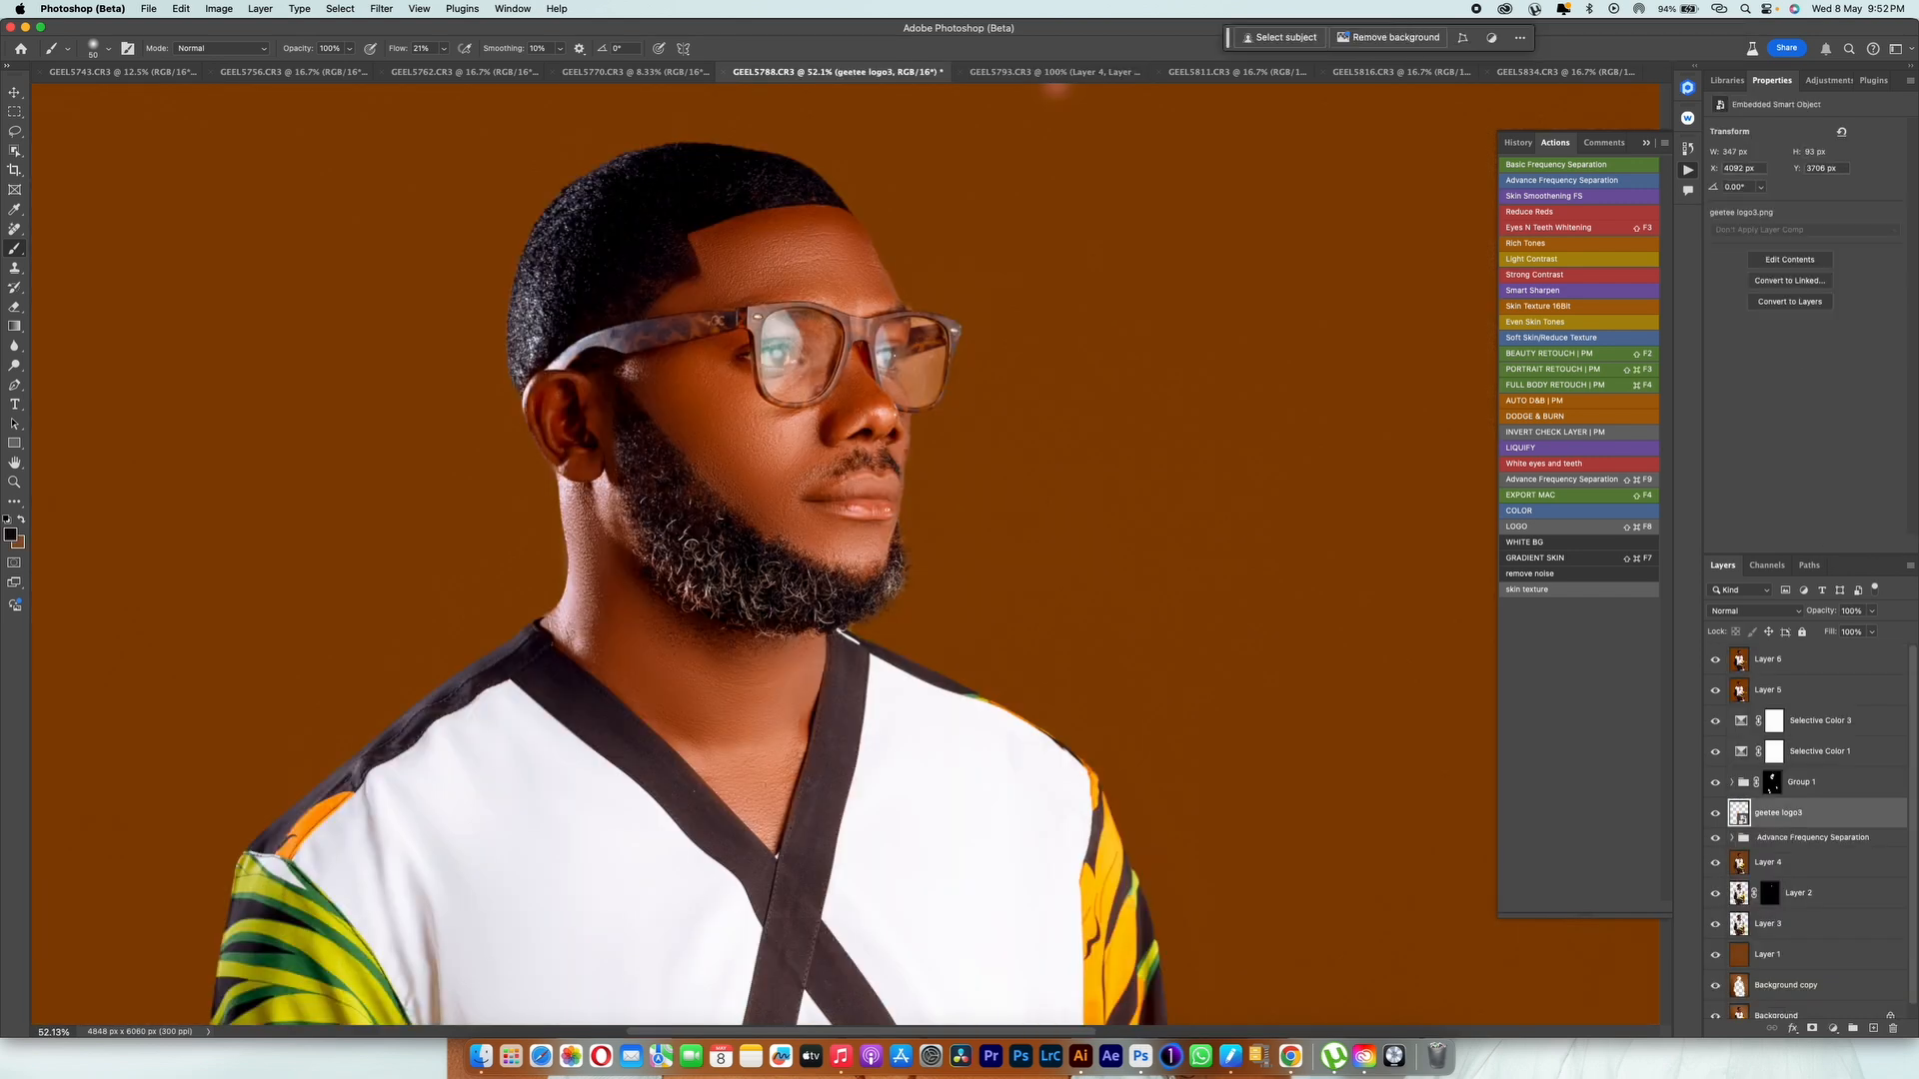
pyautogui.keyDown('shift'); pyautogui.click(1799, 720); pyautogui.keyUp('shift')
pyautogui.moveTo(1799, 721); pyautogui.dragTo(934, 205)
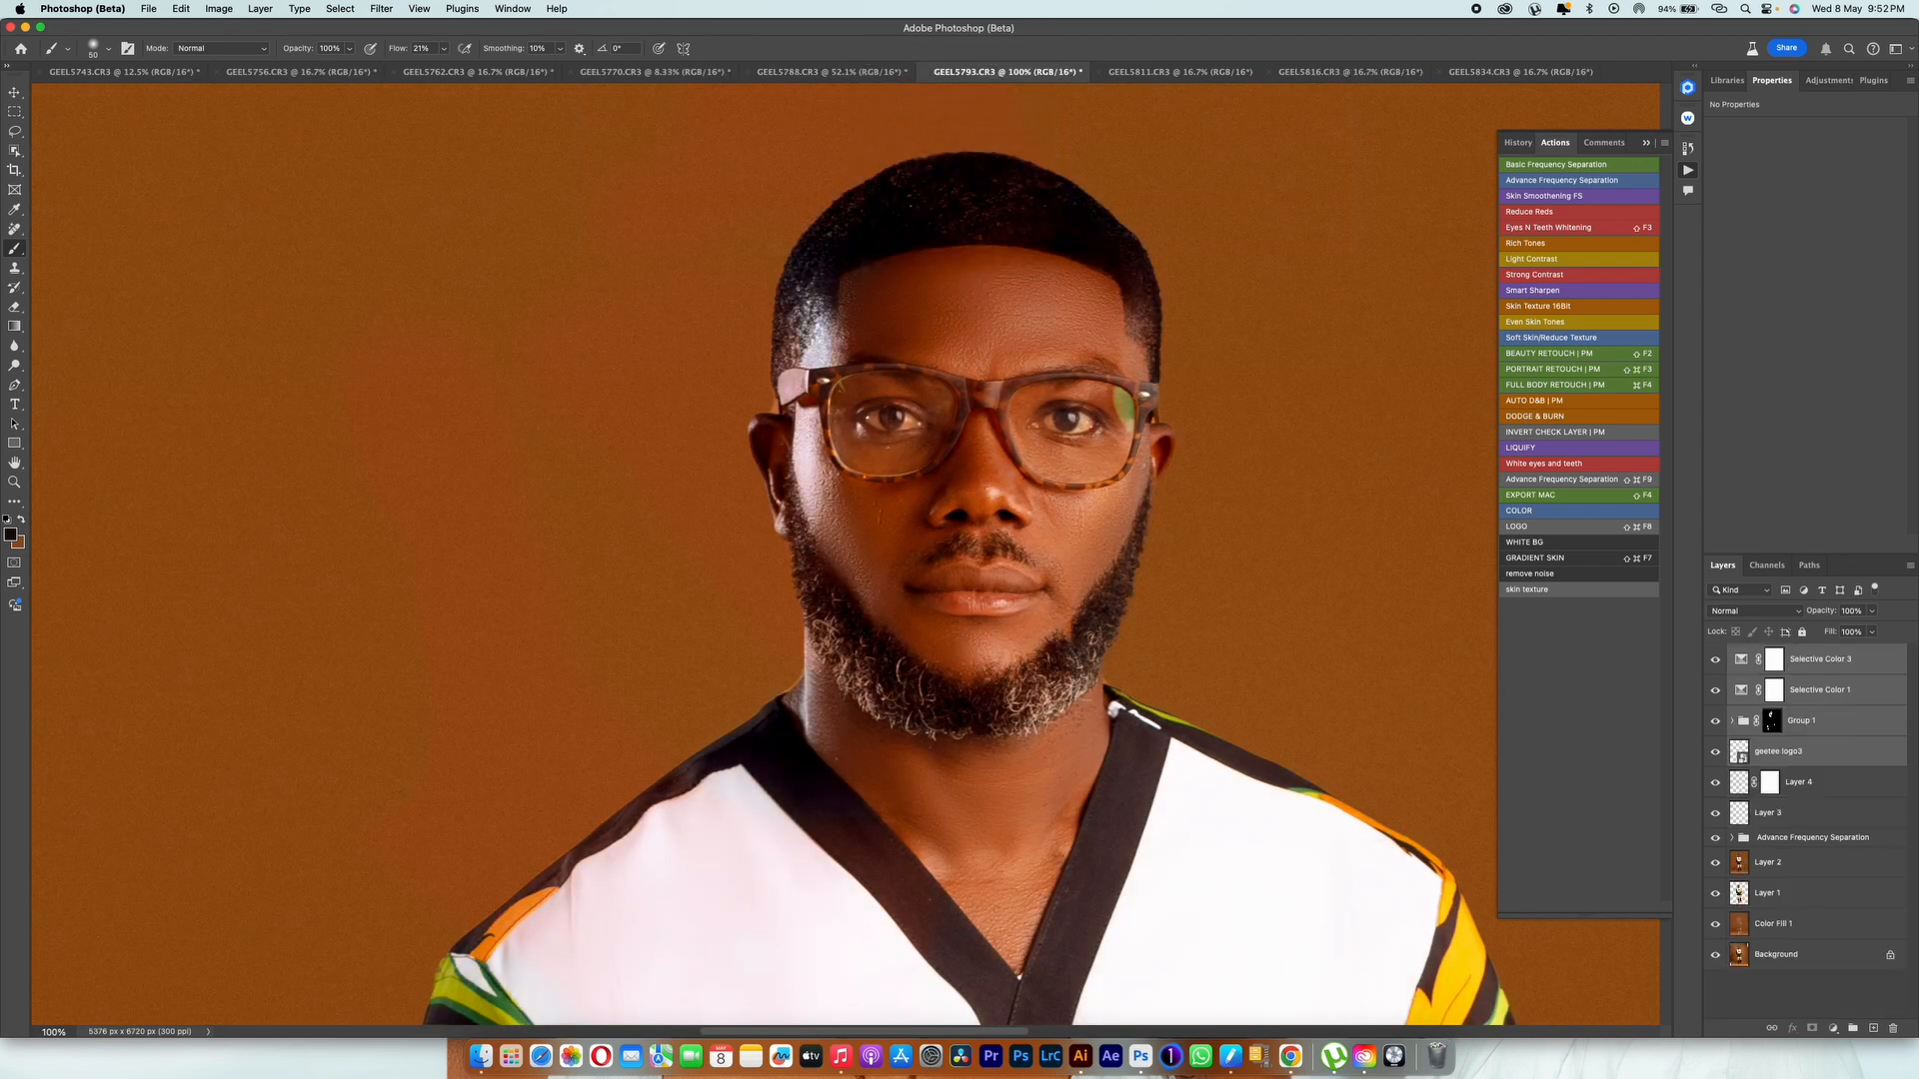
# Step: Hide both Selective Color layers and reset the Group 1 mask to solid black
pyautogui.click(1772, 721)
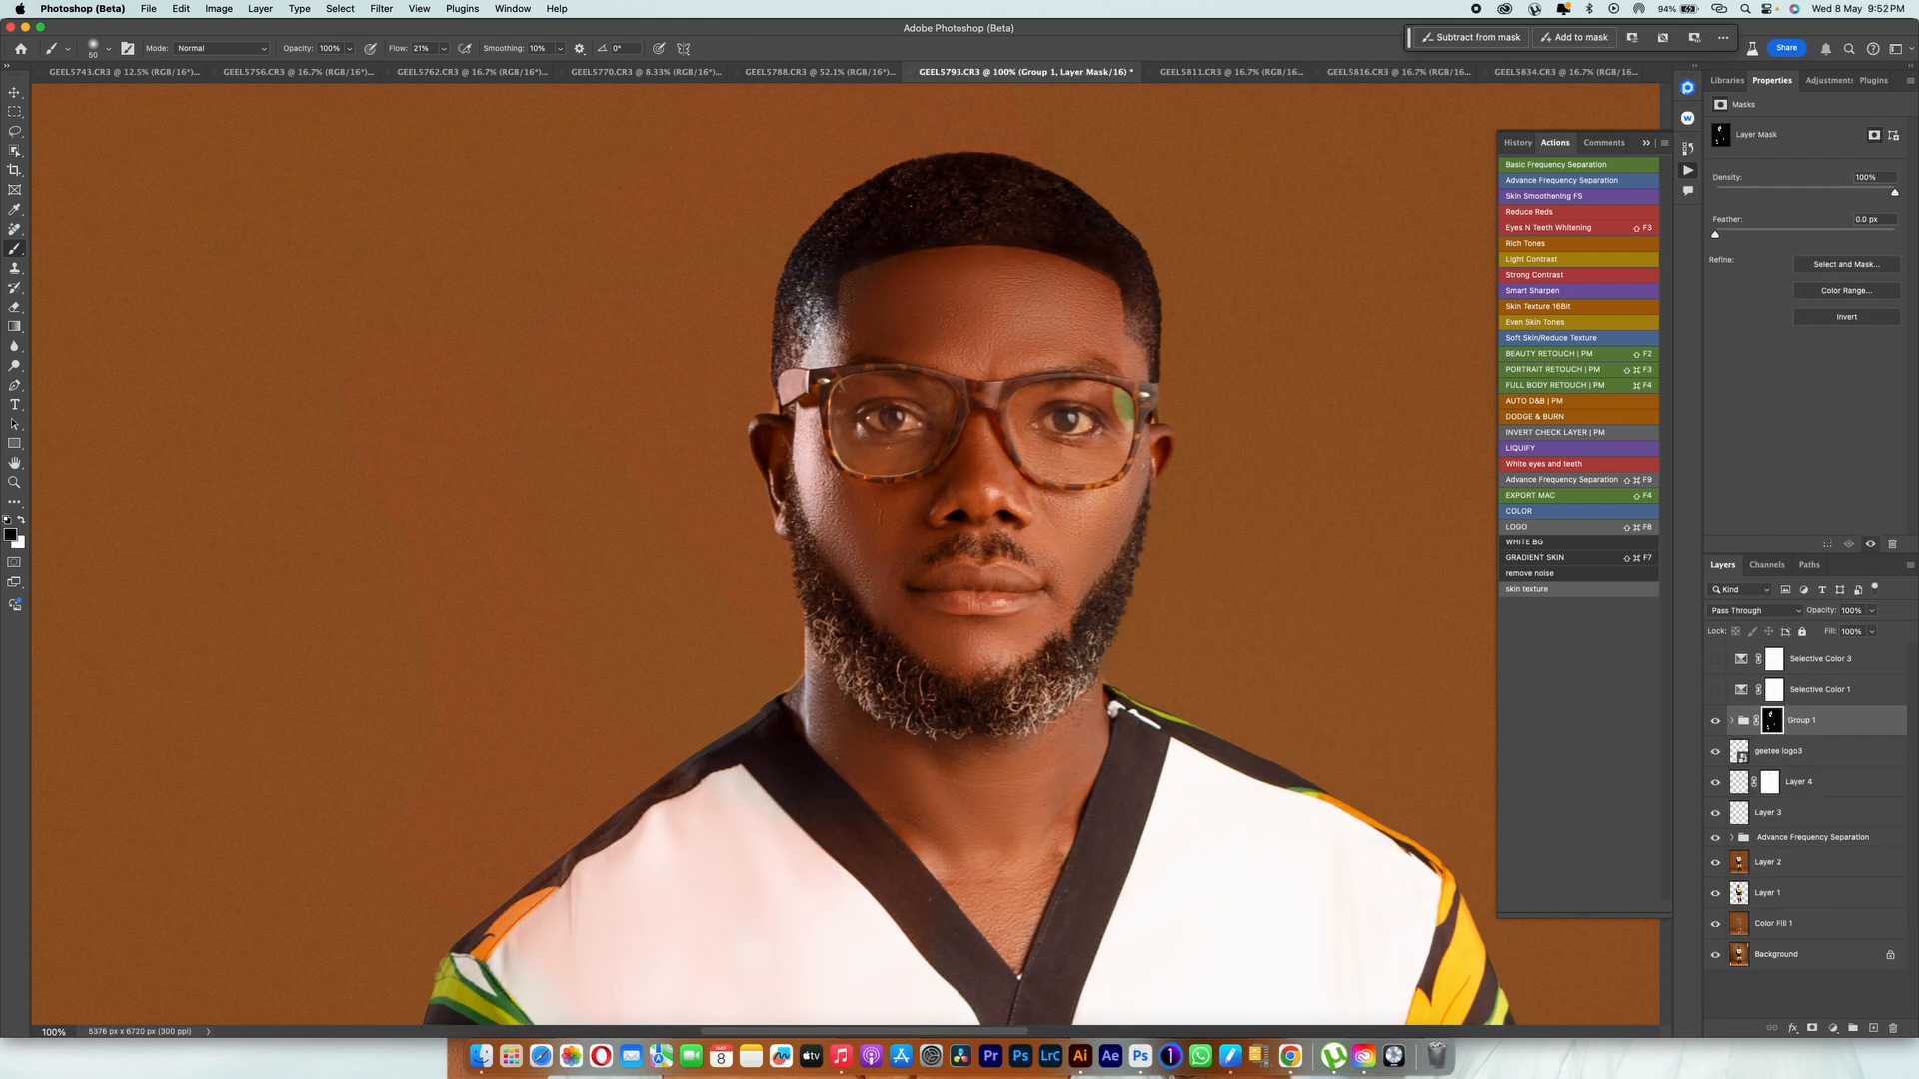
pyautogui.press('super+BackSpace')
pyautogui.click(1732, 720)
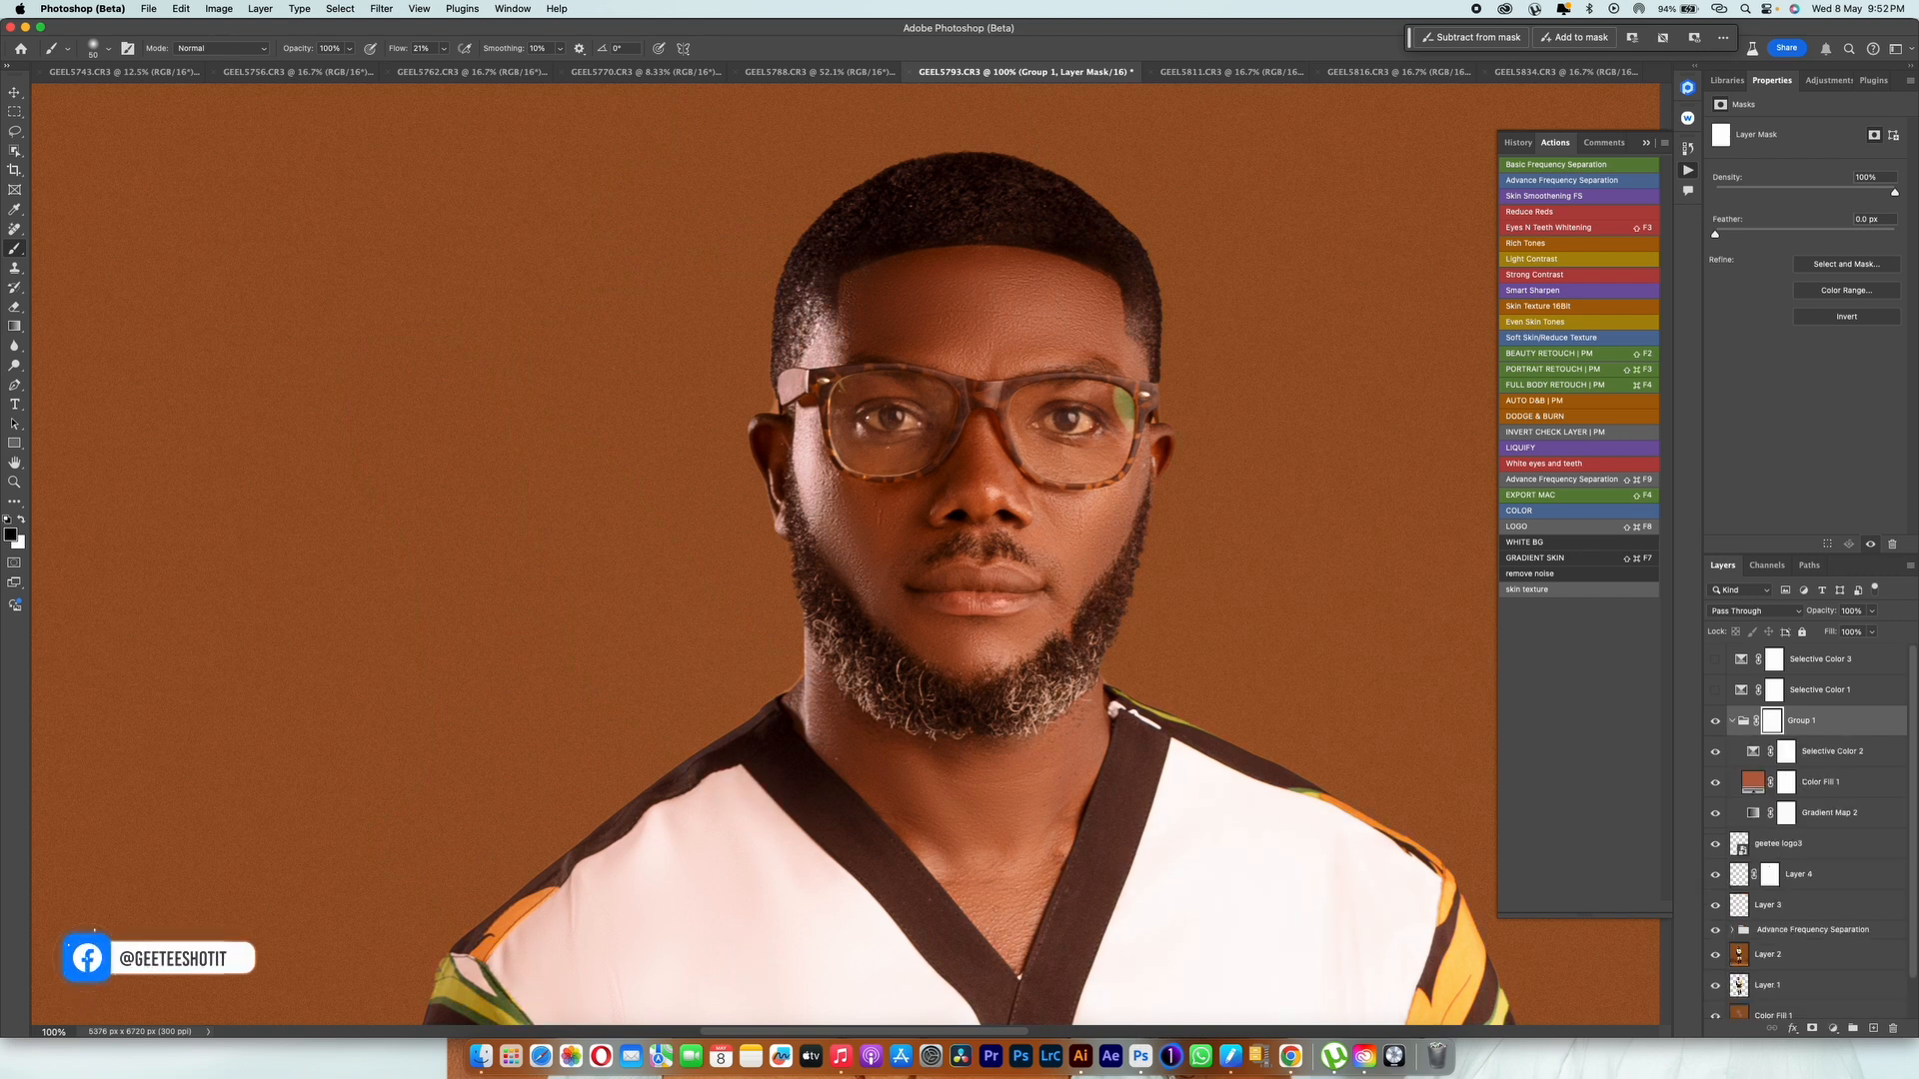
pyautogui.click(1732, 720)
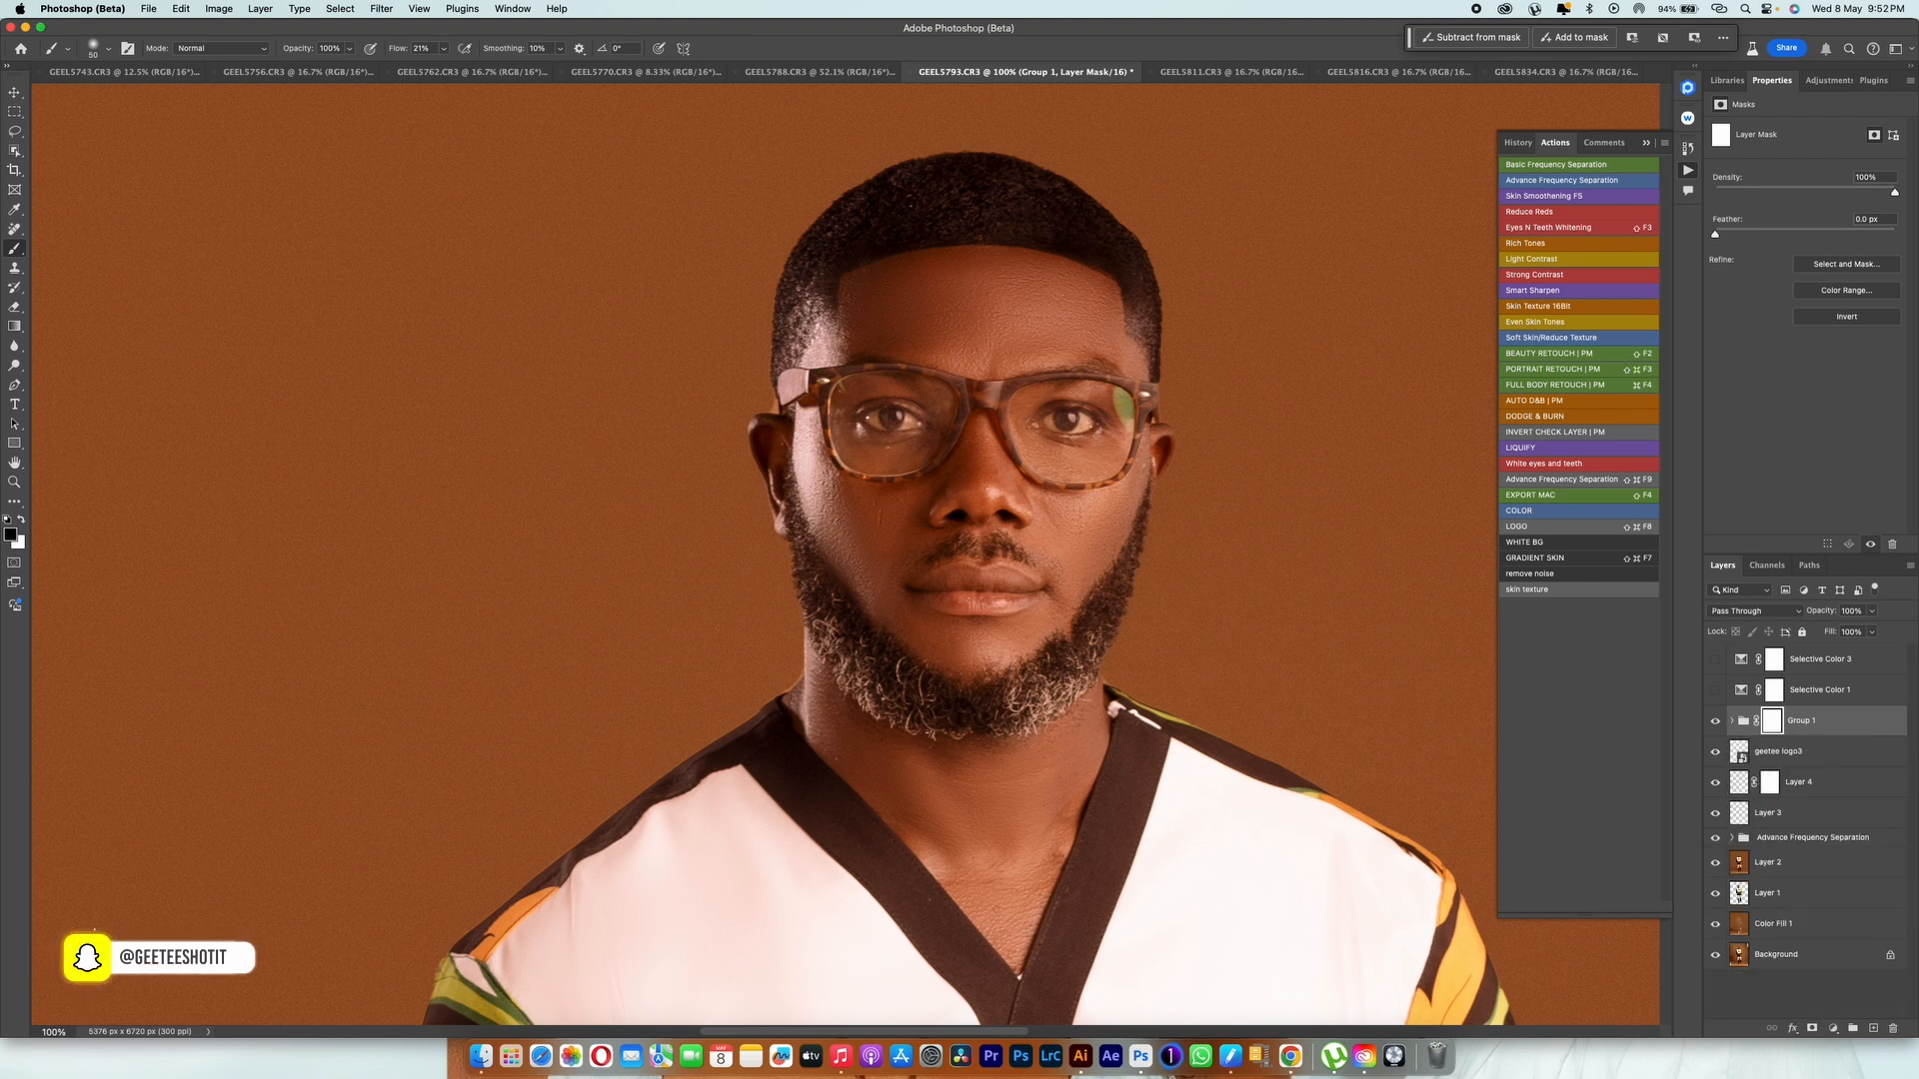
pyautogui.press('super+i')
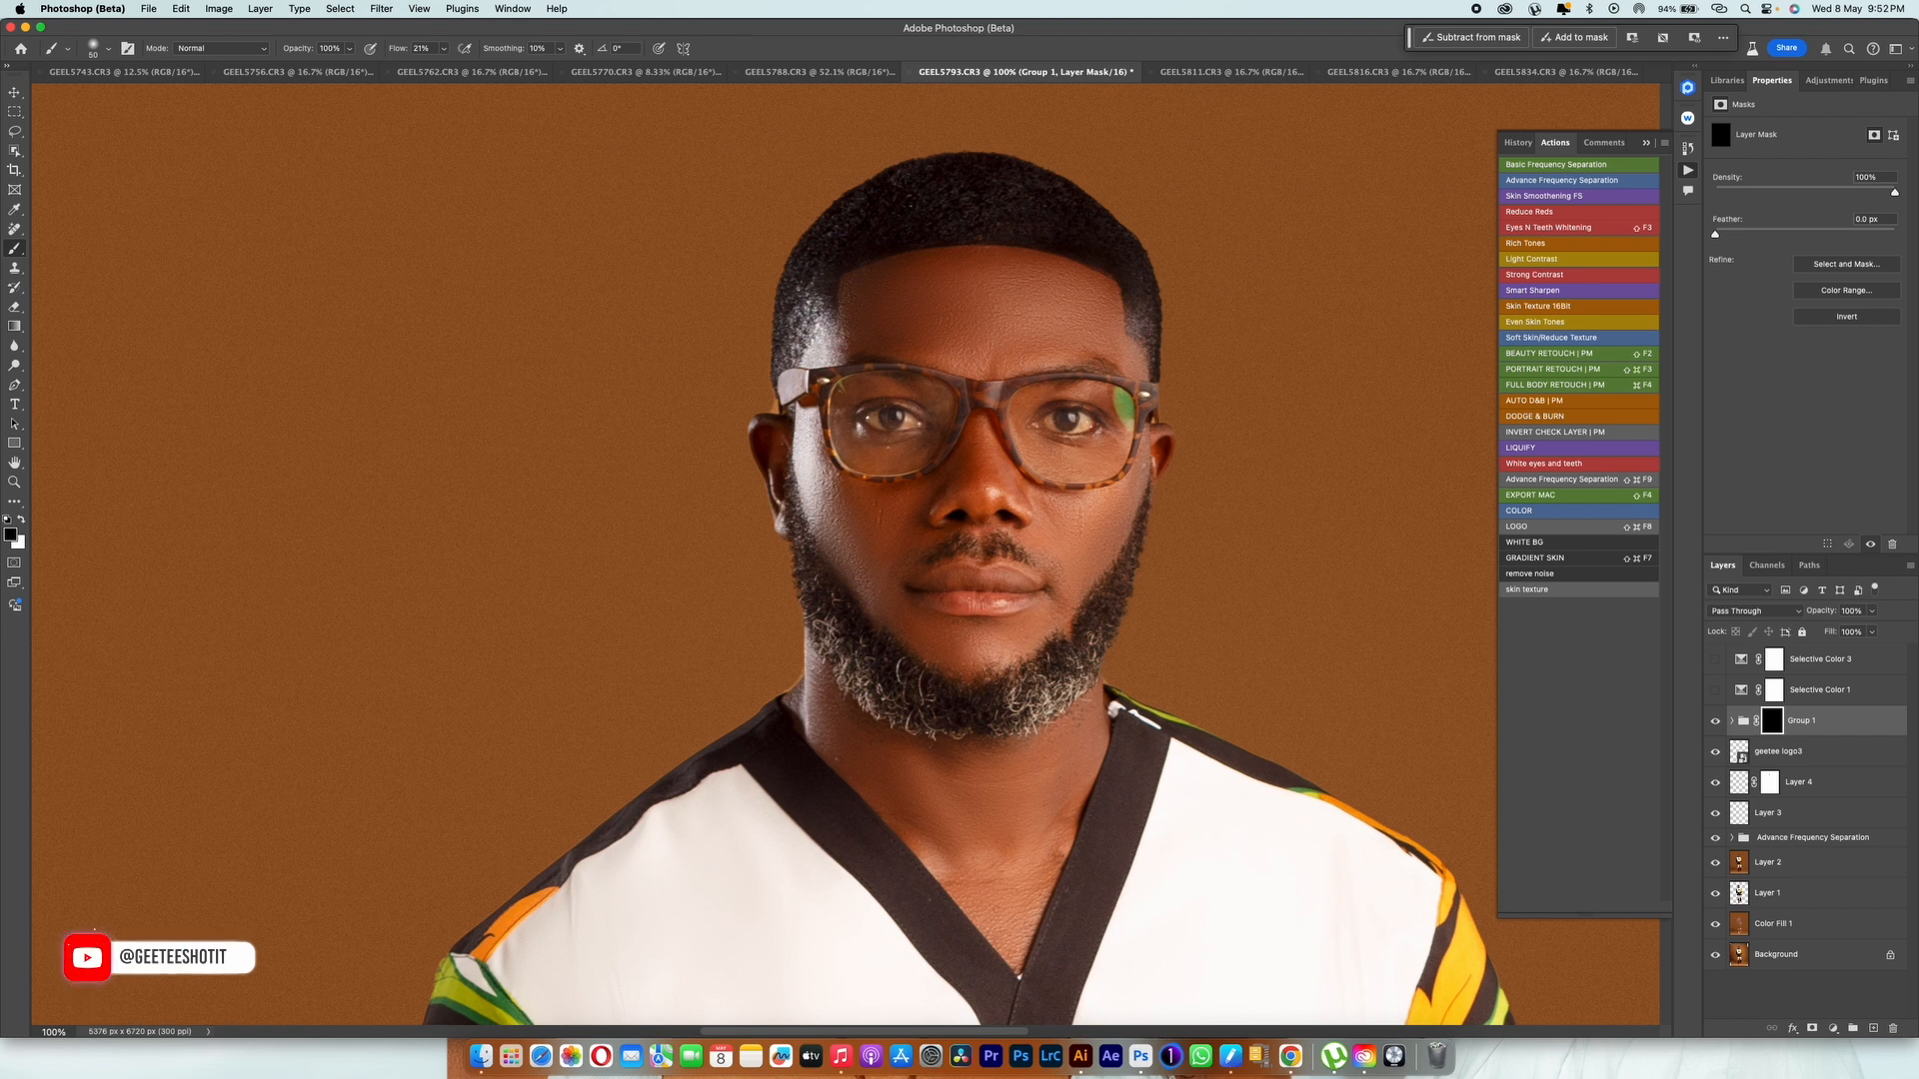
# Step: Paint white at 100% flow on the Group 1 mask over the face, ear and neck skin
pyautogui.hotkey('shift', '0')
pyautogui.press('x')
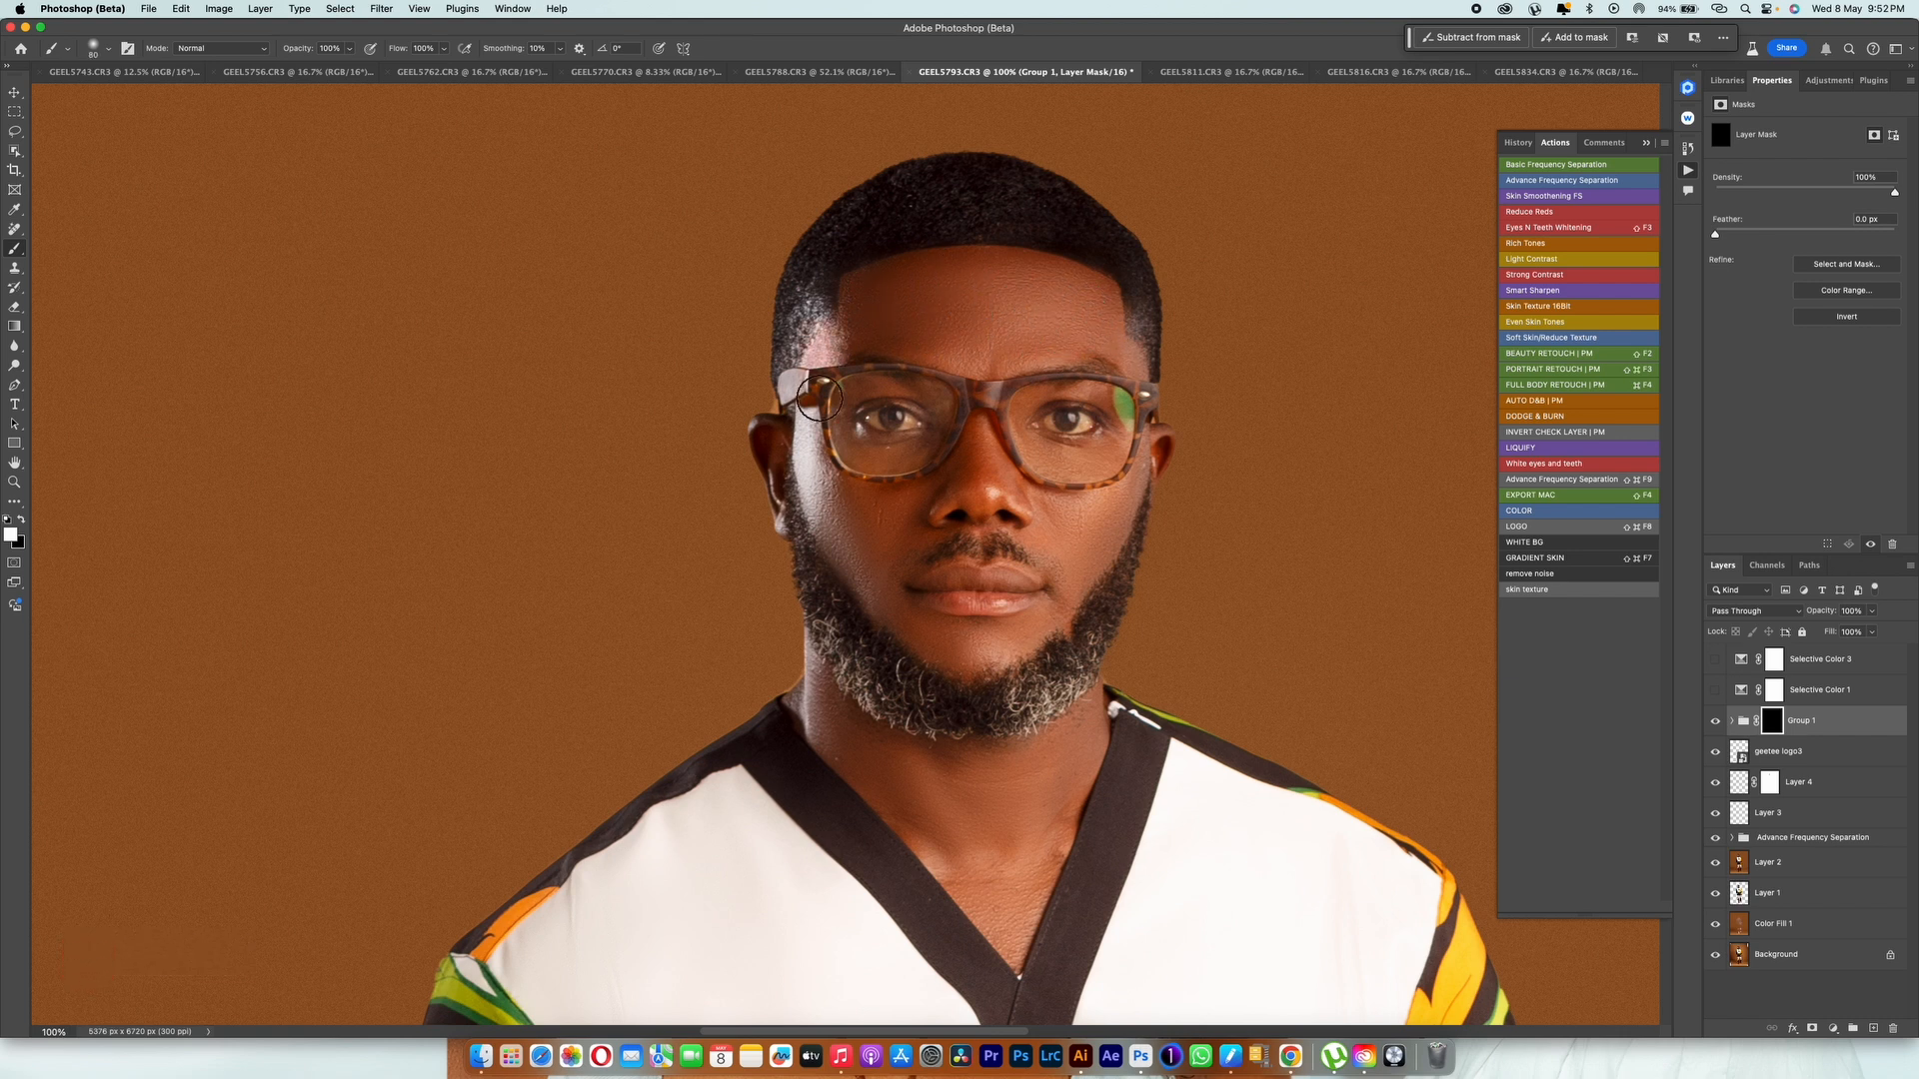
pyautogui.moveTo(815, 485); pyautogui.dragTo(848, 549)
pyautogui.press('[')
pyautogui.press('super+z')
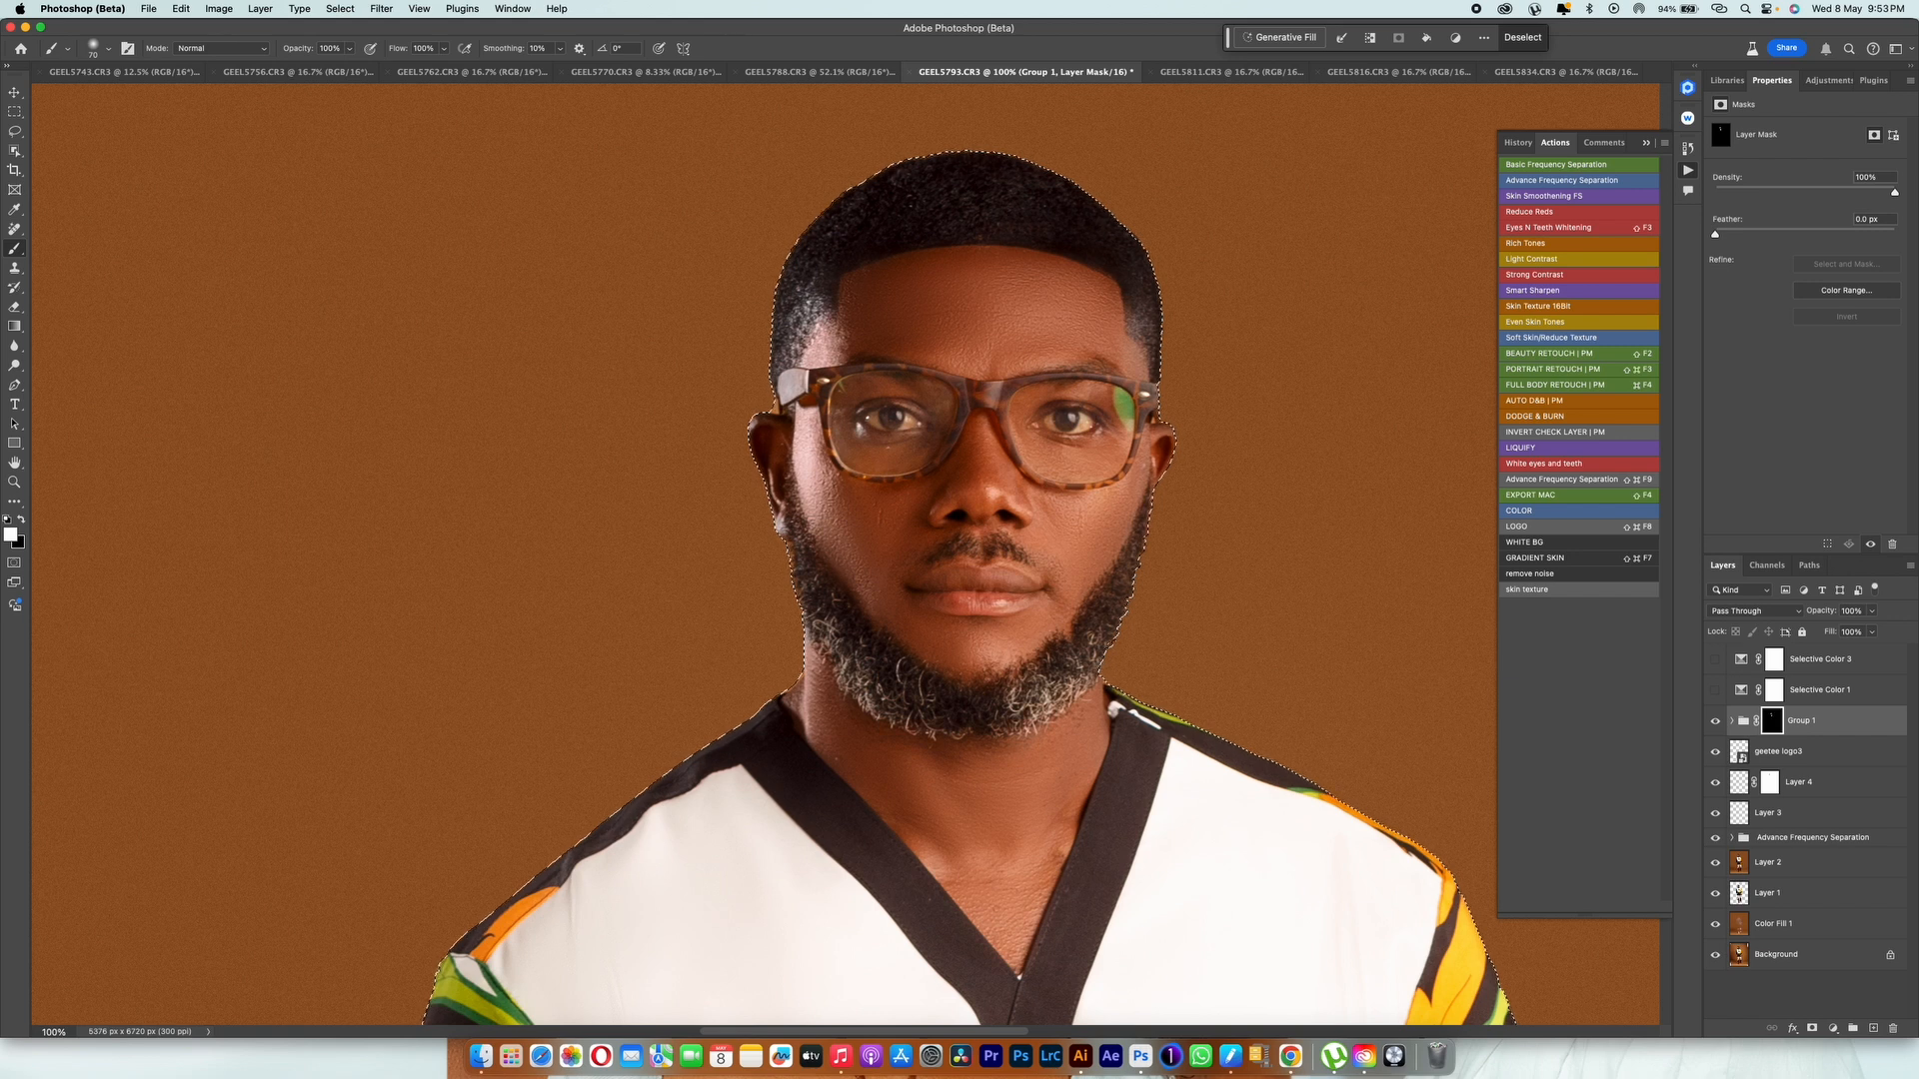
# Step: Show the Group 1 mask as a red overlay and refine it along the hairline, brows and glasses
pyautogui.press('\\')
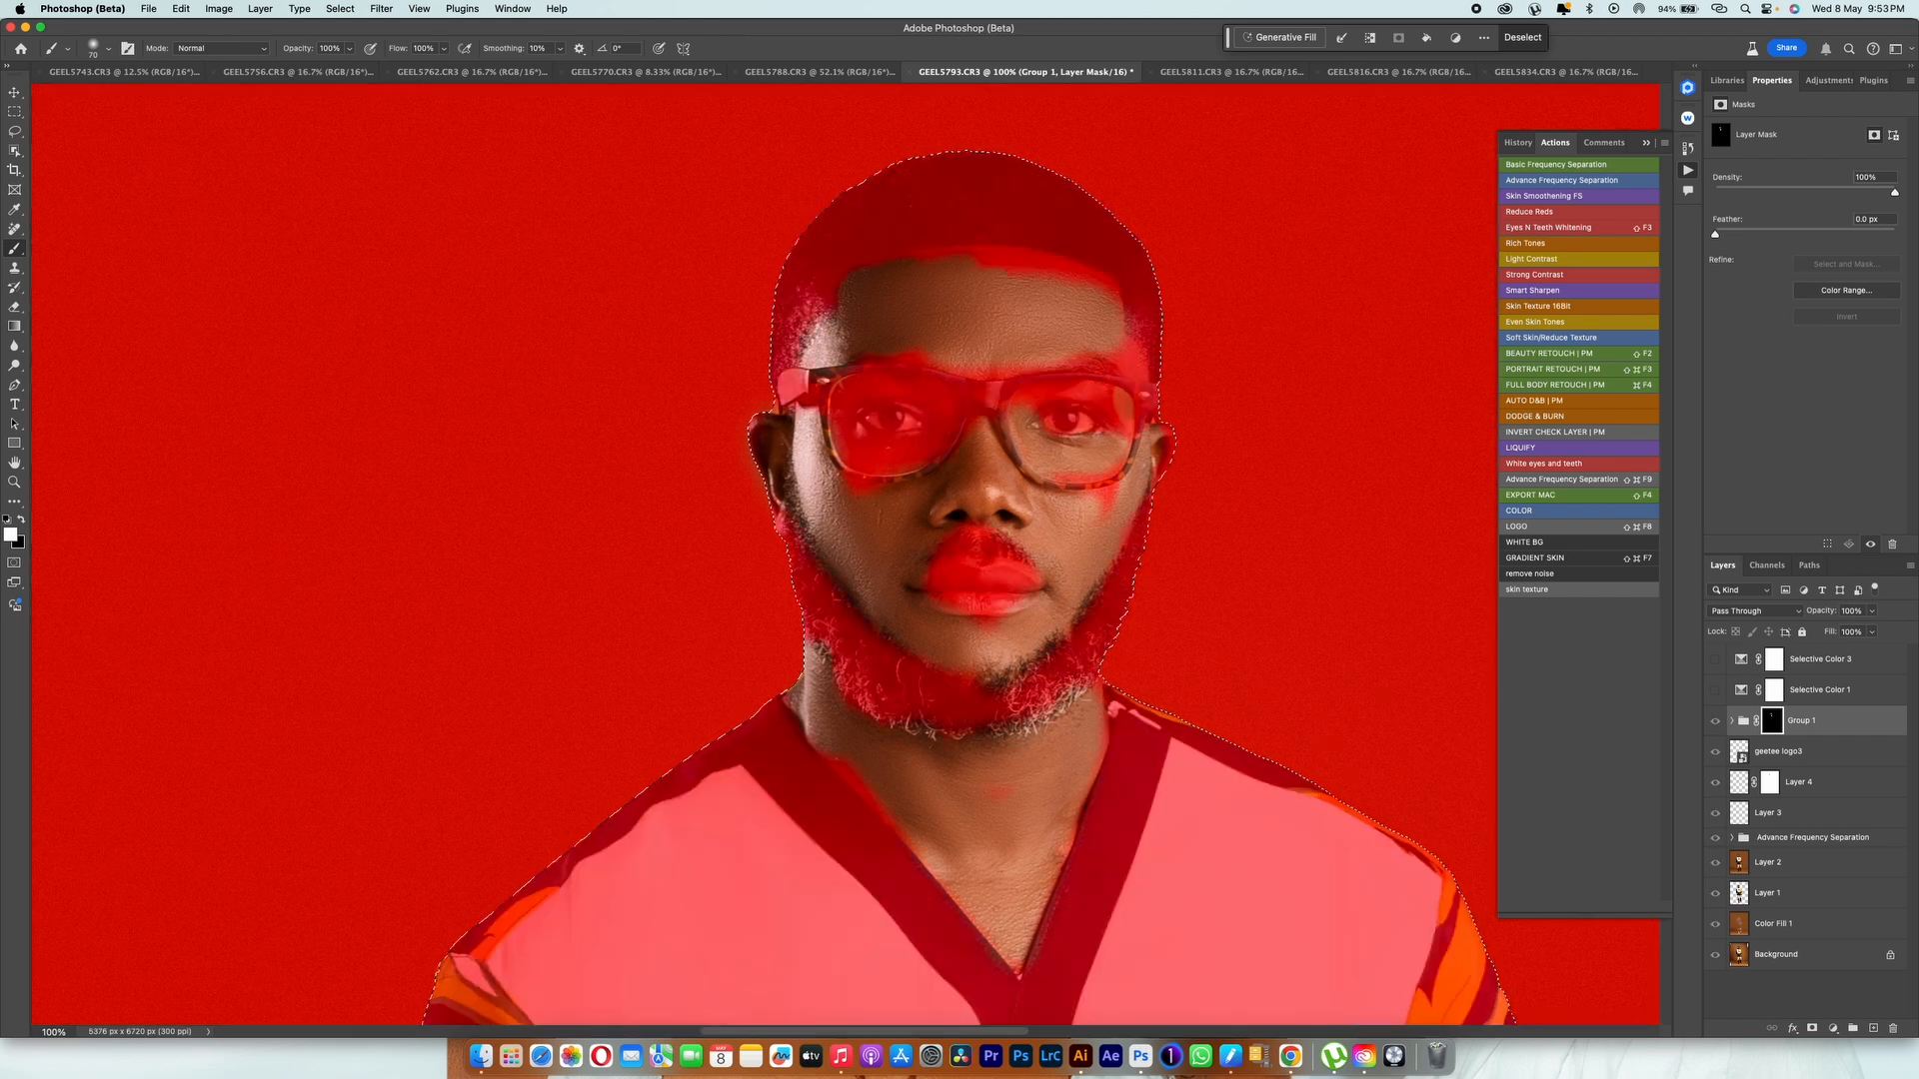
pyautogui.moveTo(1111, 350)
pyautogui.mouseDown()
pyautogui.moveTo(1127, 325)
pyautogui.moveTo(1021, 258)
pyautogui.moveTo(900, 252)
pyautogui.mouseUp()
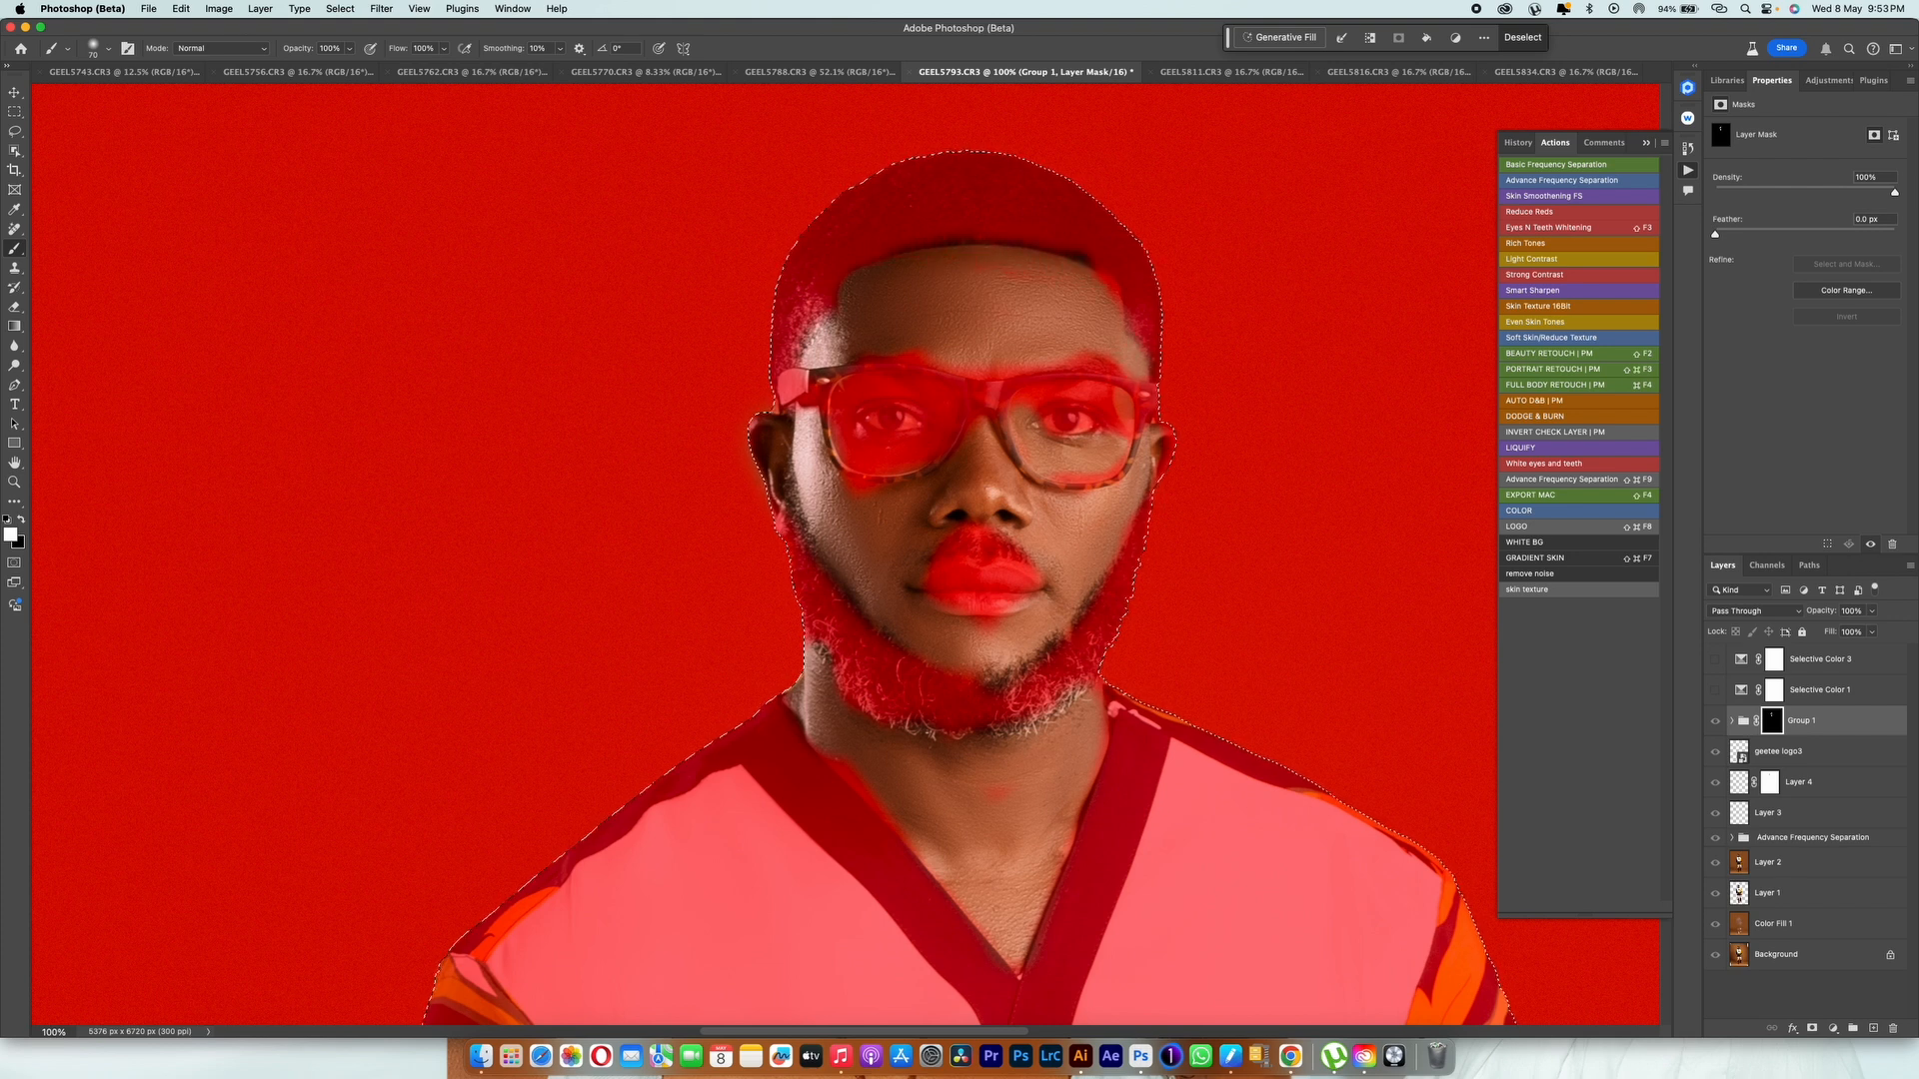
pyautogui.press('x')
pyautogui.moveTo(1088, 261); pyautogui.dragTo(921, 247)
pyautogui.click(1089, 285)
pyautogui.press('x')
pyautogui.click(1100, 290)
pyautogui.moveTo(1060, 355); pyautogui.dragTo(911, 349)
pyautogui.moveTo(872, 495)
pyautogui.mouseDown()
pyautogui.moveTo(852, 492)
pyautogui.moveTo(929, 442)
pyautogui.moveTo(837, 401)
pyautogui.moveTo(938, 400)
pyautogui.moveTo(844, 388)
pyautogui.mouseUp()
pyautogui.moveTo(1036, 403); pyautogui.dragTo(1127, 430)
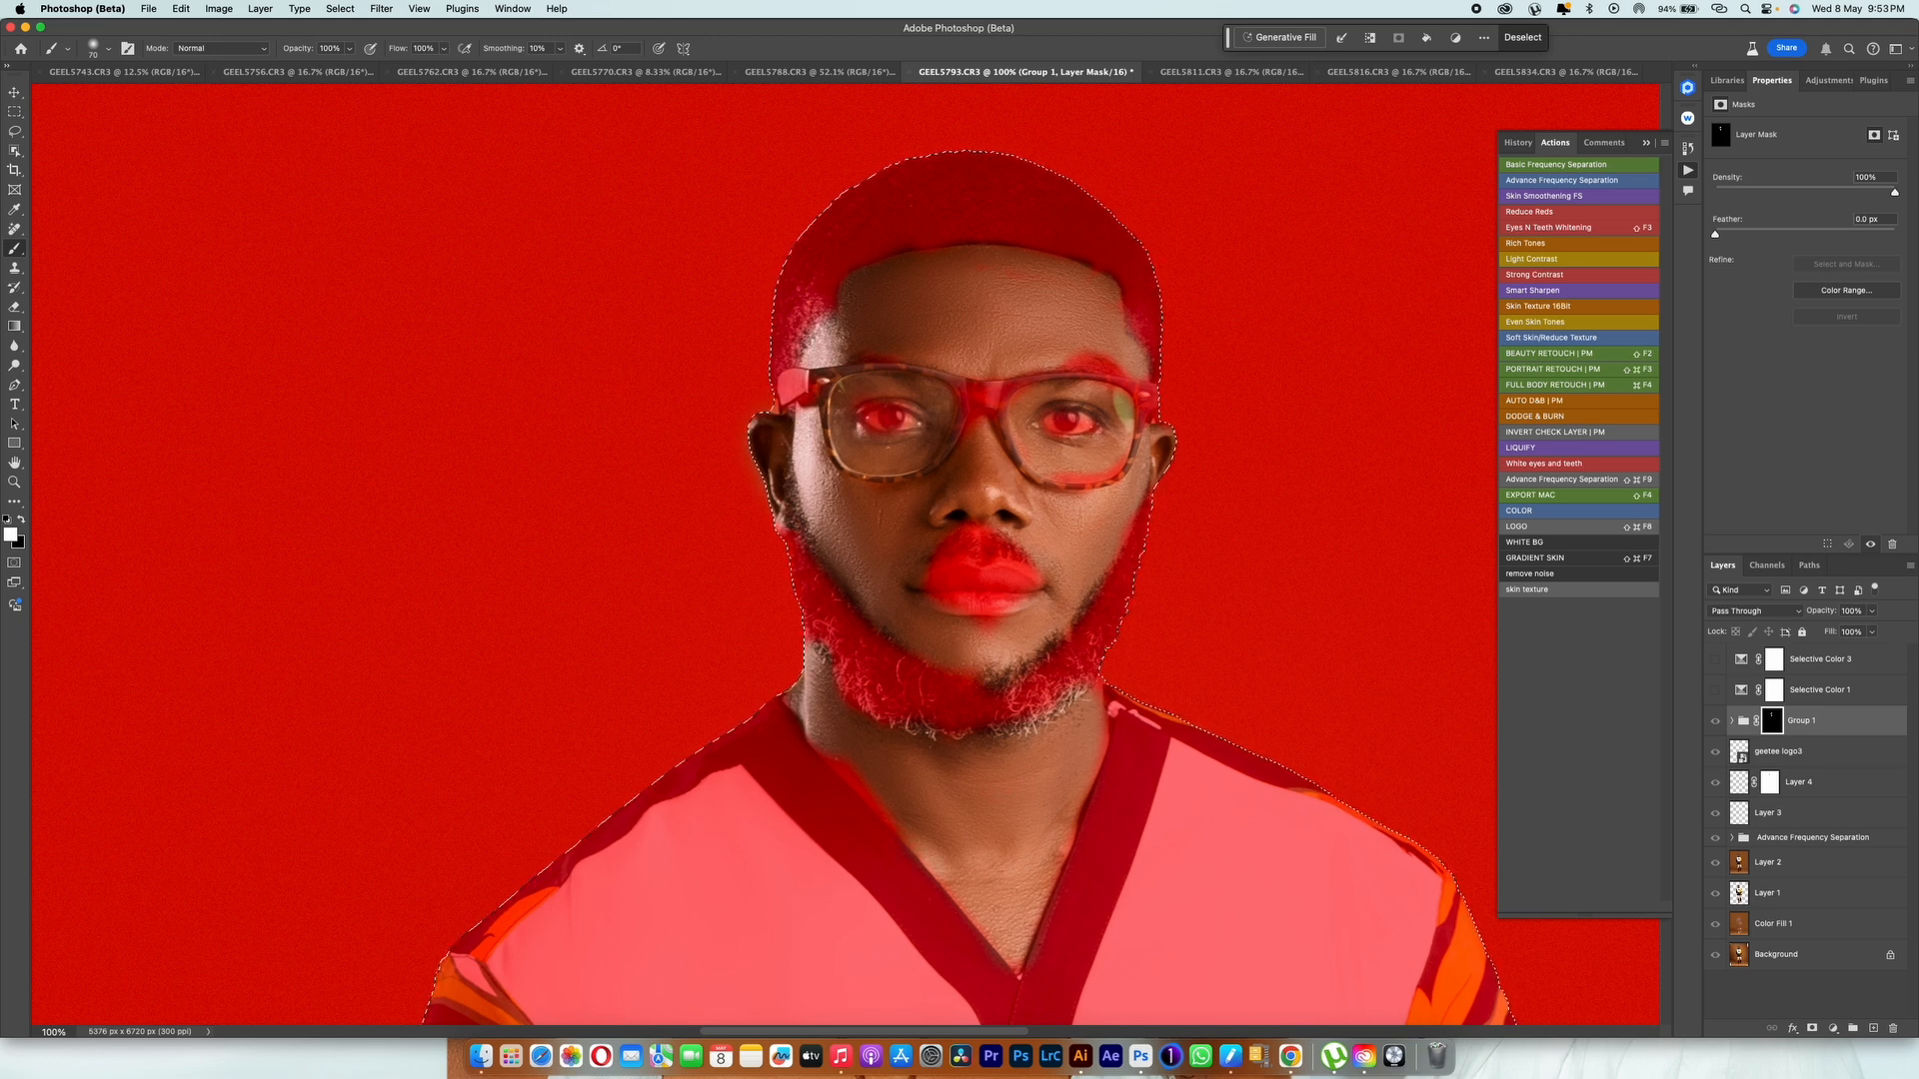
# Step: Paint white on the Group 1 mask over both forearms and the hand with the bracelet
pyautogui.scroll(-2, 959, 560)
pyautogui.scroll(-15, 960, 560)
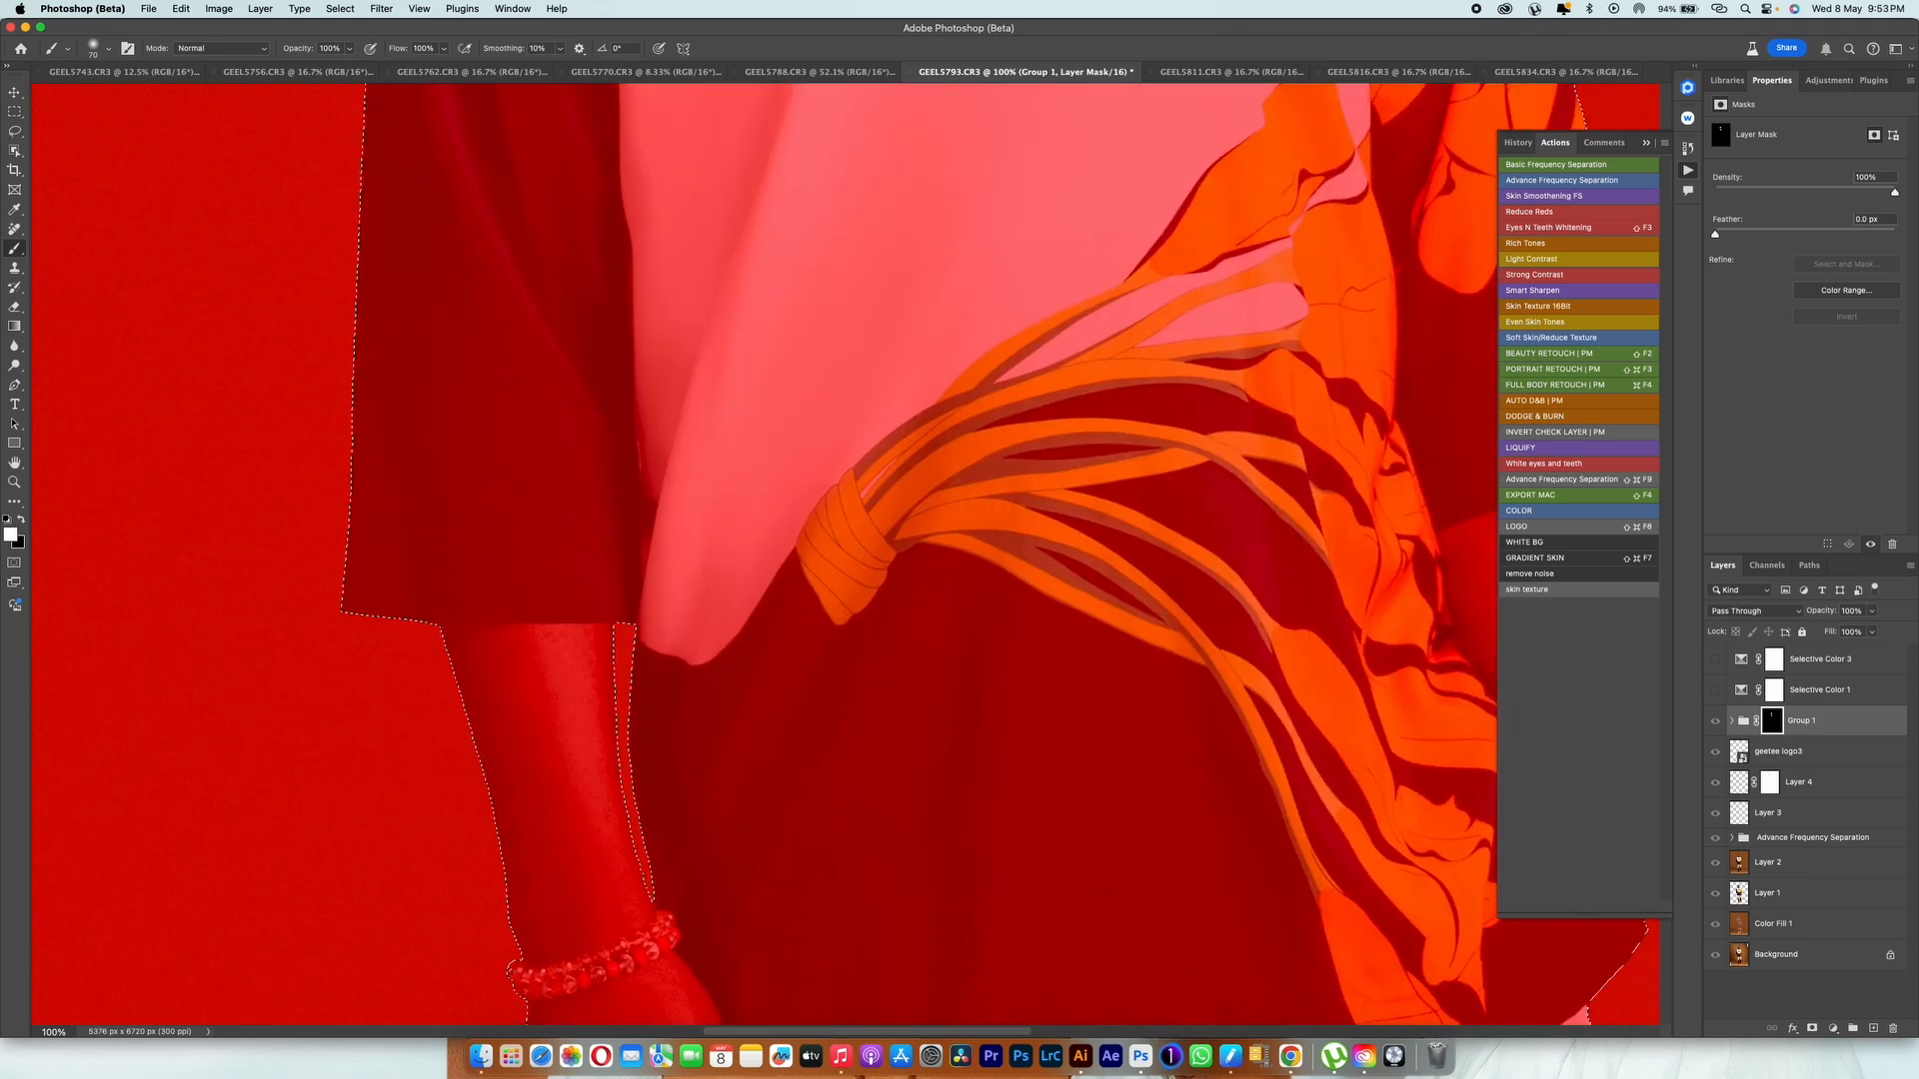
pyautogui.scroll(3, 959, 560)
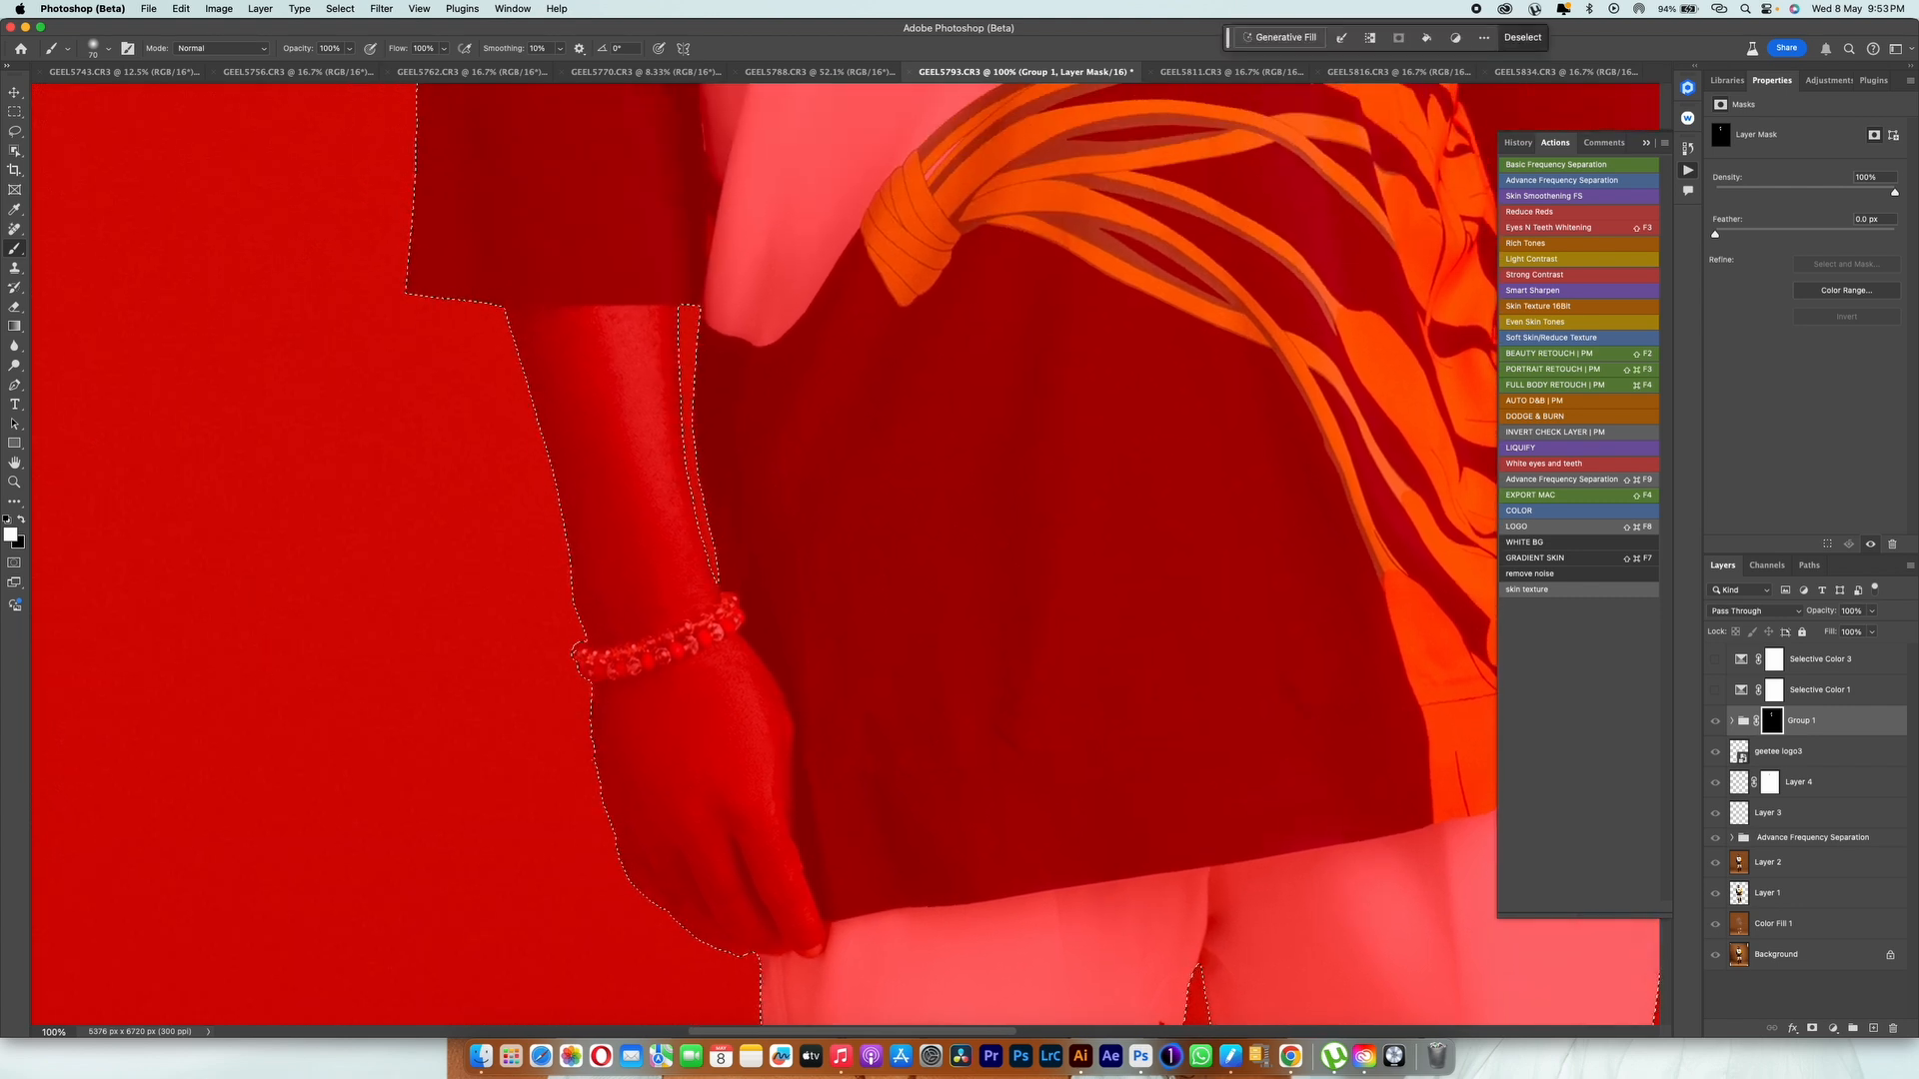
pyautogui.moveTo(640, 325)
pyautogui.mouseDown()
pyautogui.moveTo(544, 330)
pyautogui.moveTo(545, 365)
pyautogui.moveTo(569, 435)
pyautogui.moveTo(710, 580)
pyautogui.moveTo(600, 630)
pyautogui.moveTo(589, 470)
pyautogui.mouseUp()
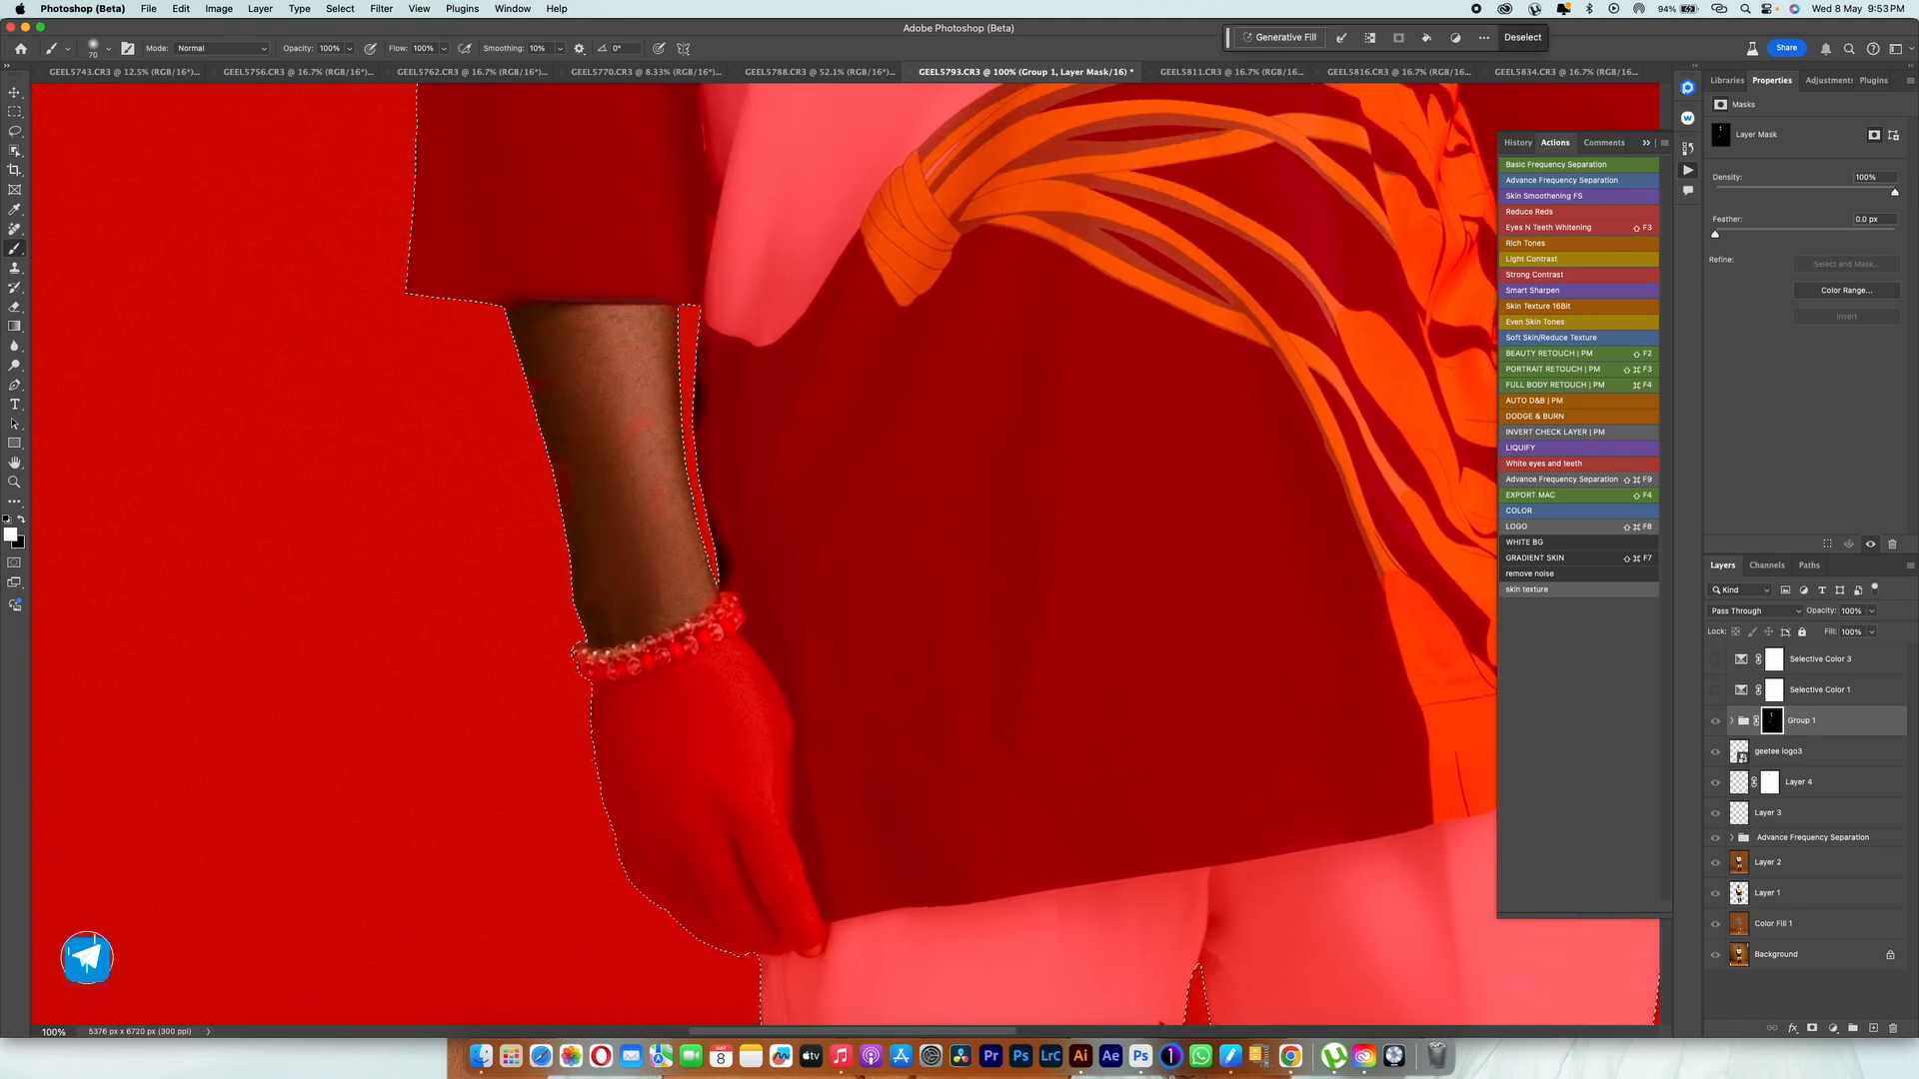
pyautogui.moveTo(744, 649)
pyautogui.mouseDown()
pyautogui.moveTo(764, 769)
pyautogui.moveTo(724, 664)
pyautogui.moveTo(790, 899)
pyautogui.moveTo(748, 921)
pyautogui.moveTo(717, 834)
pyautogui.moveTo(711, 684)
pyautogui.moveTo(635, 696)
pyautogui.moveTo(631, 815)
pyautogui.moveTo(683, 742)
pyautogui.mouseUp()
pyautogui.hscroll(10, 690, 744)
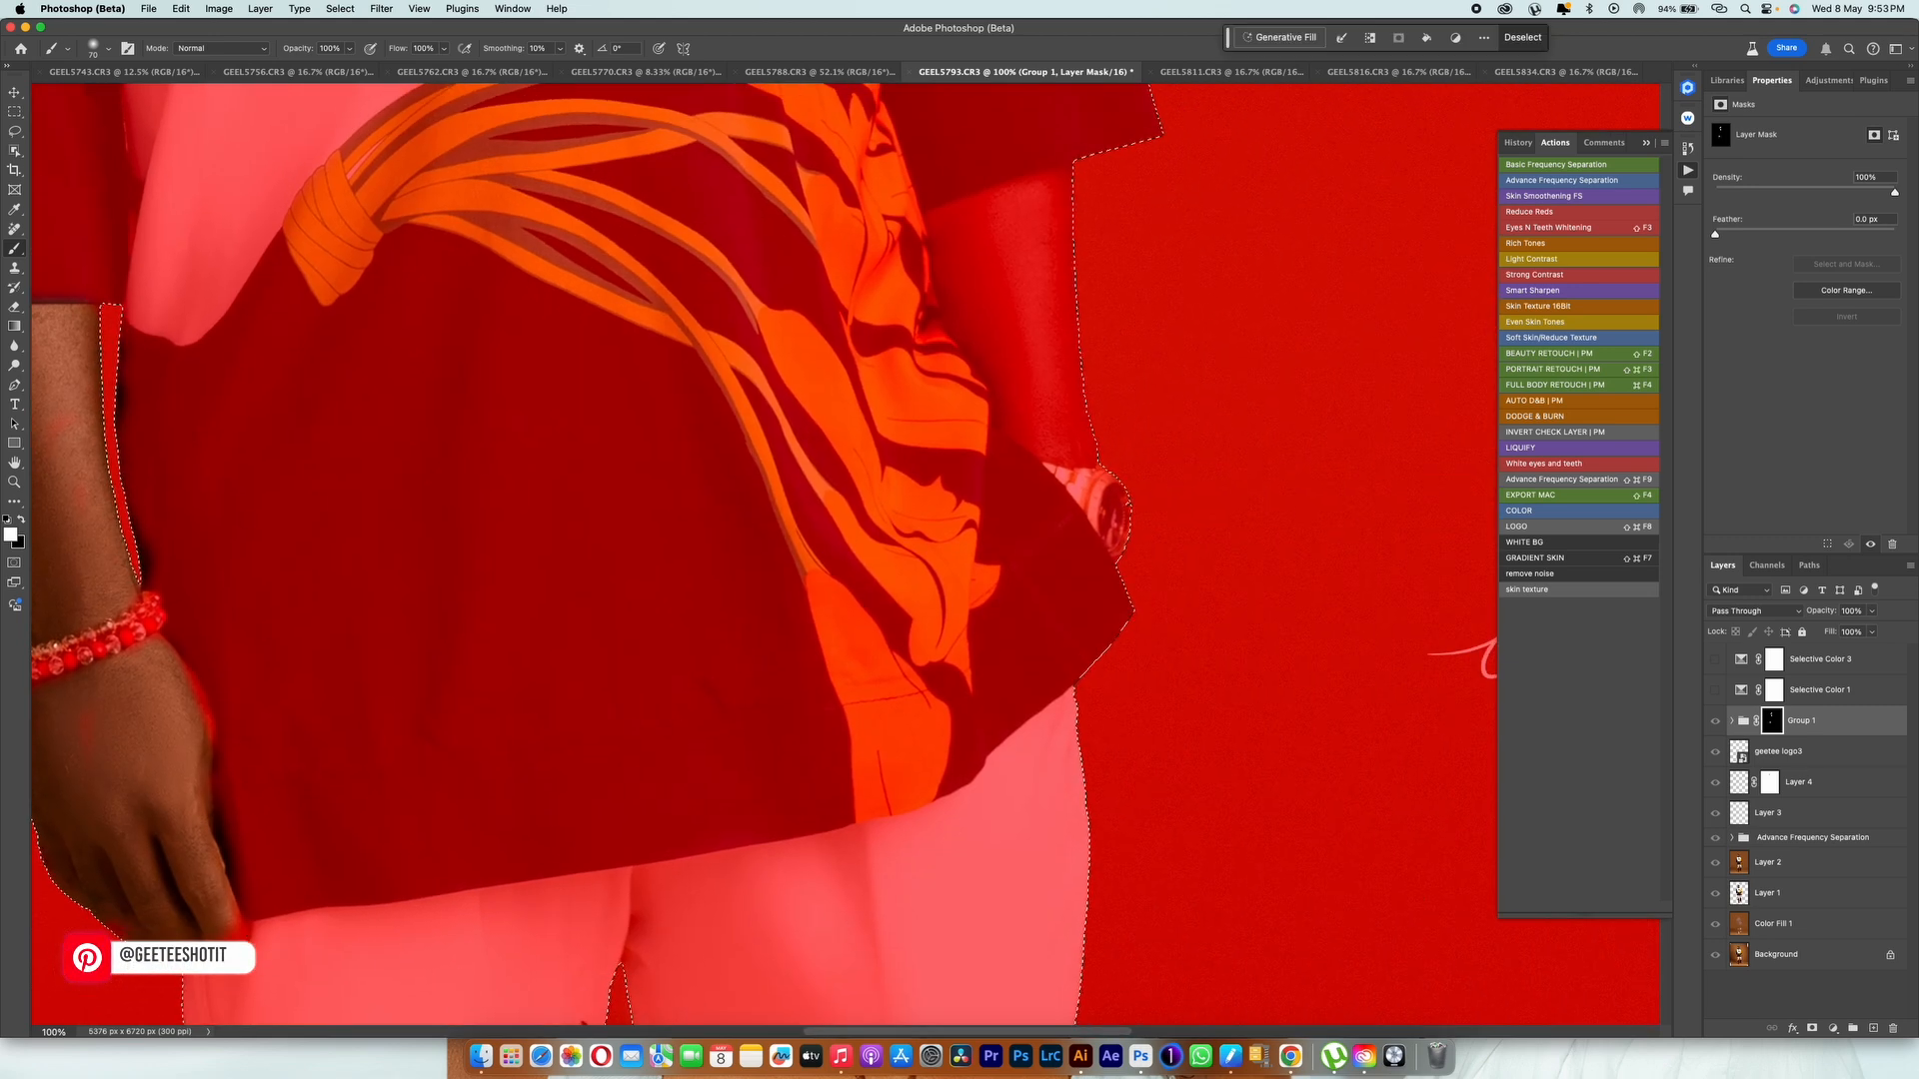
pyautogui.scroll(4, 690, 744)
pyautogui.moveTo(1010, 414)
pyautogui.mouseDown()
pyautogui.moveTo(960, 449)
pyautogui.moveTo(964, 539)
pyautogui.moveTo(994, 610)
pyautogui.moveTo(1055, 659)
pyautogui.moveTo(1054, 499)
pyautogui.moveTo(1030, 560)
pyautogui.moveTo(1052, 615)
pyautogui.mouseUp()
# Step: Paint white on the Group 1 mask over the toes of both feet
pyautogui.scroll(20, 1049, 610)
pyautogui.hscroll(-6, 1050, 609)
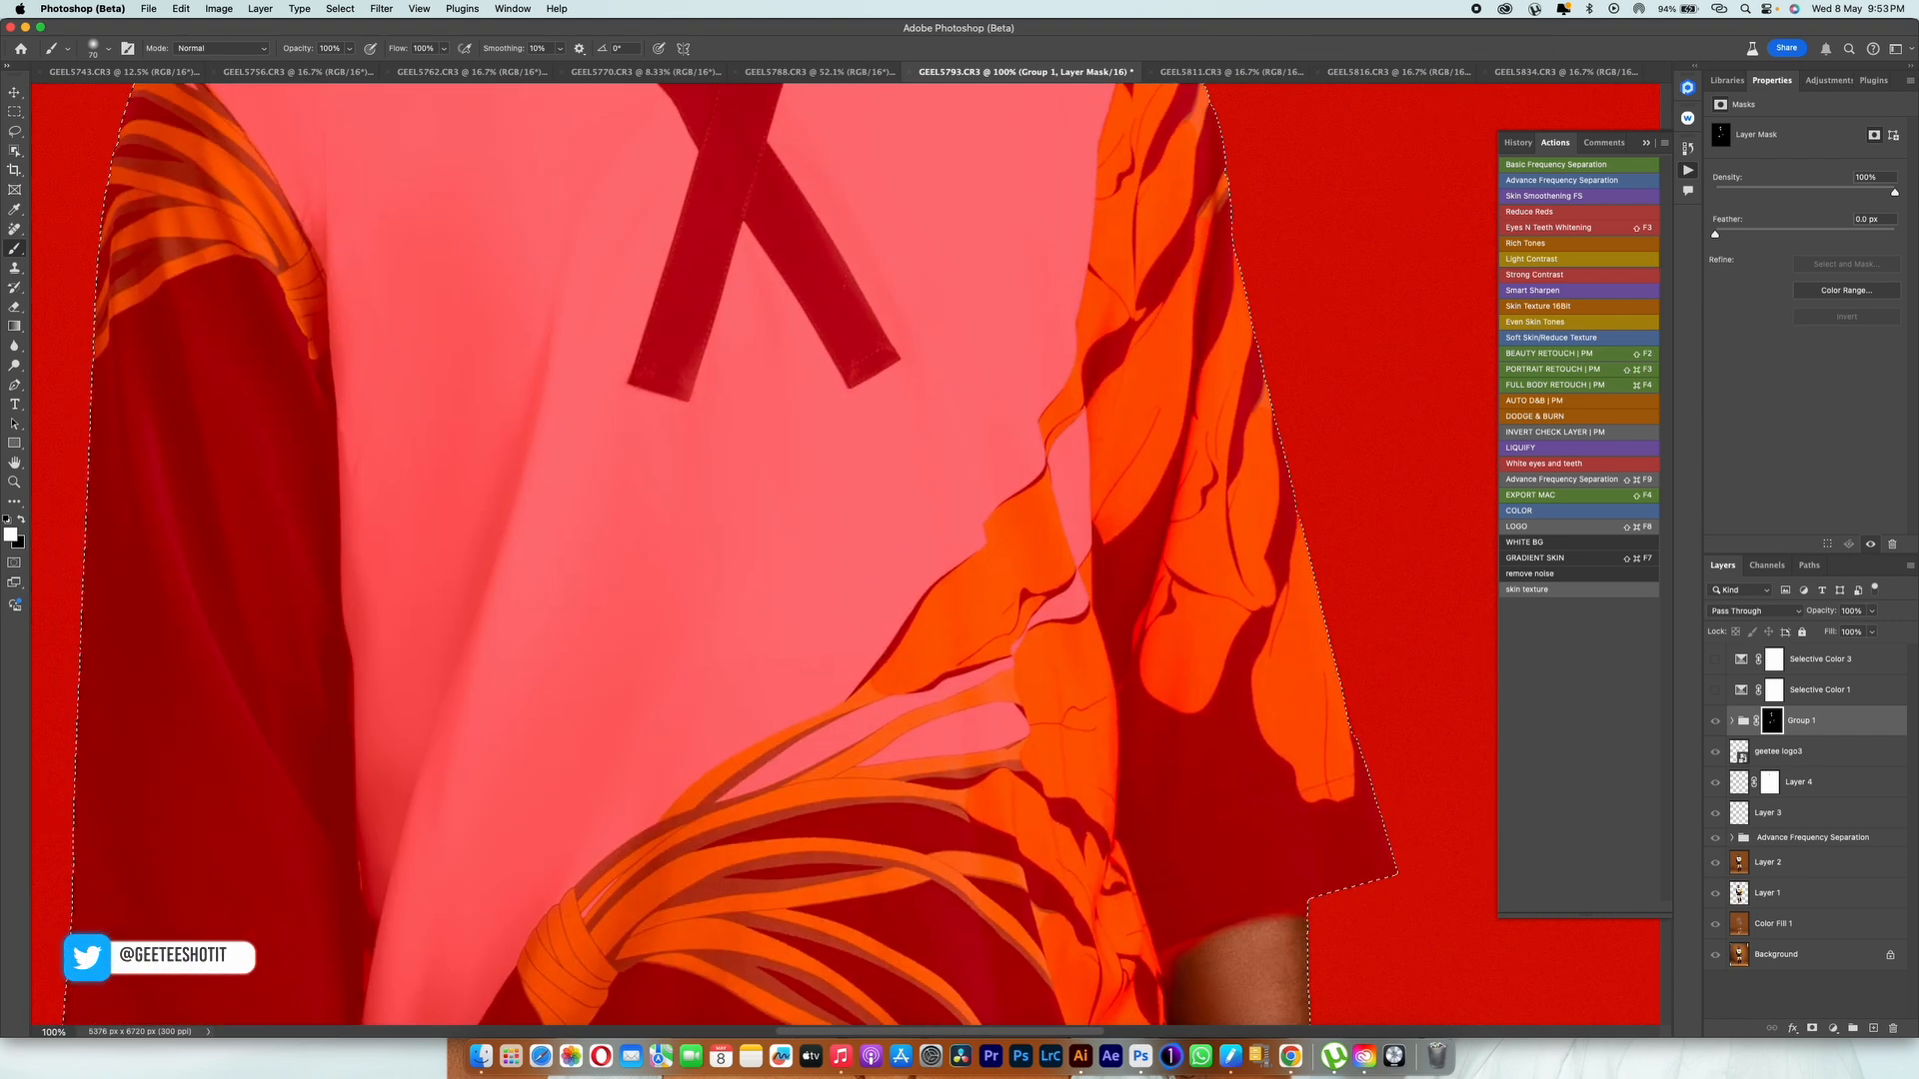
pyautogui.scroll(-20, 1049, 609)
pyautogui.scroll(-20, 1146, 486)
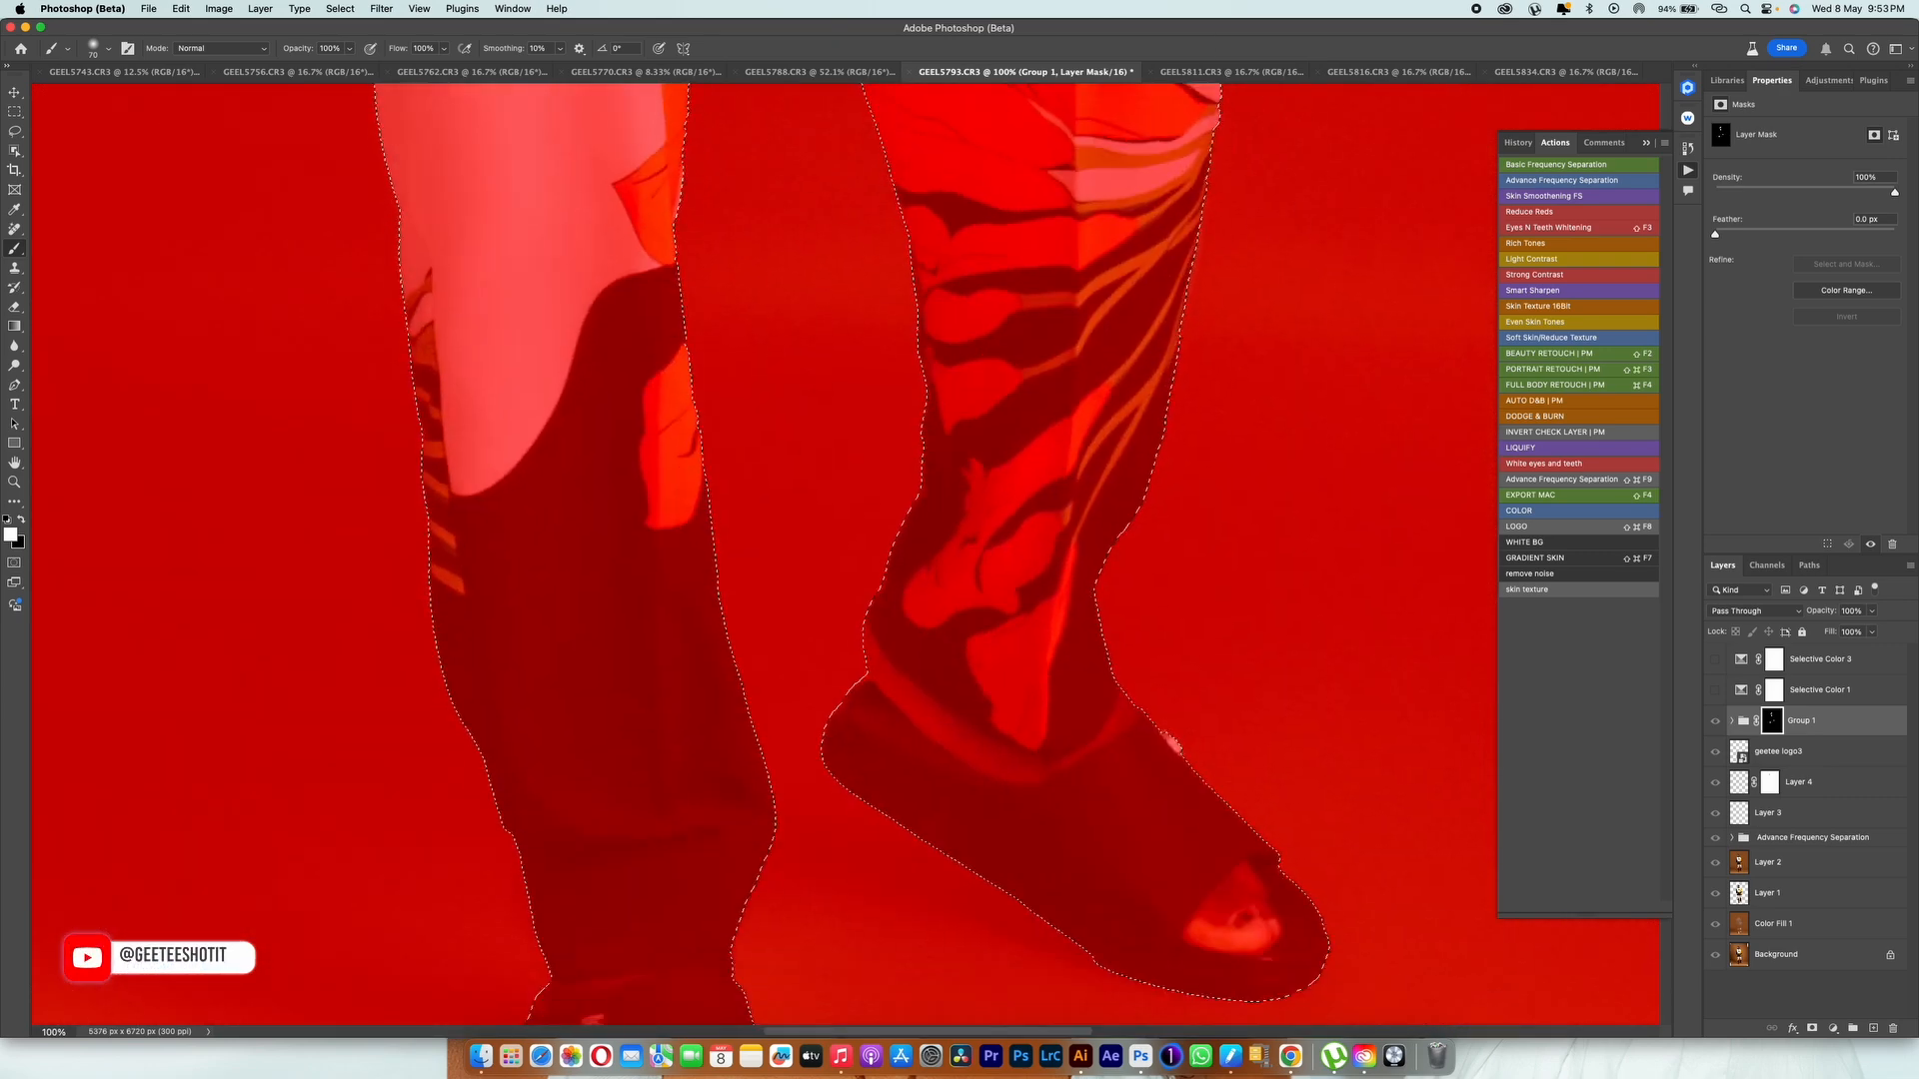
pyautogui.moveTo(675, 904)
pyautogui.mouseDown()
pyautogui.moveTo(580, 899)
pyautogui.moveTo(719, 870)
pyautogui.mouseUp()
pyautogui.moveTo(1191, 663); pyautogui.dragTo(1207, 630)
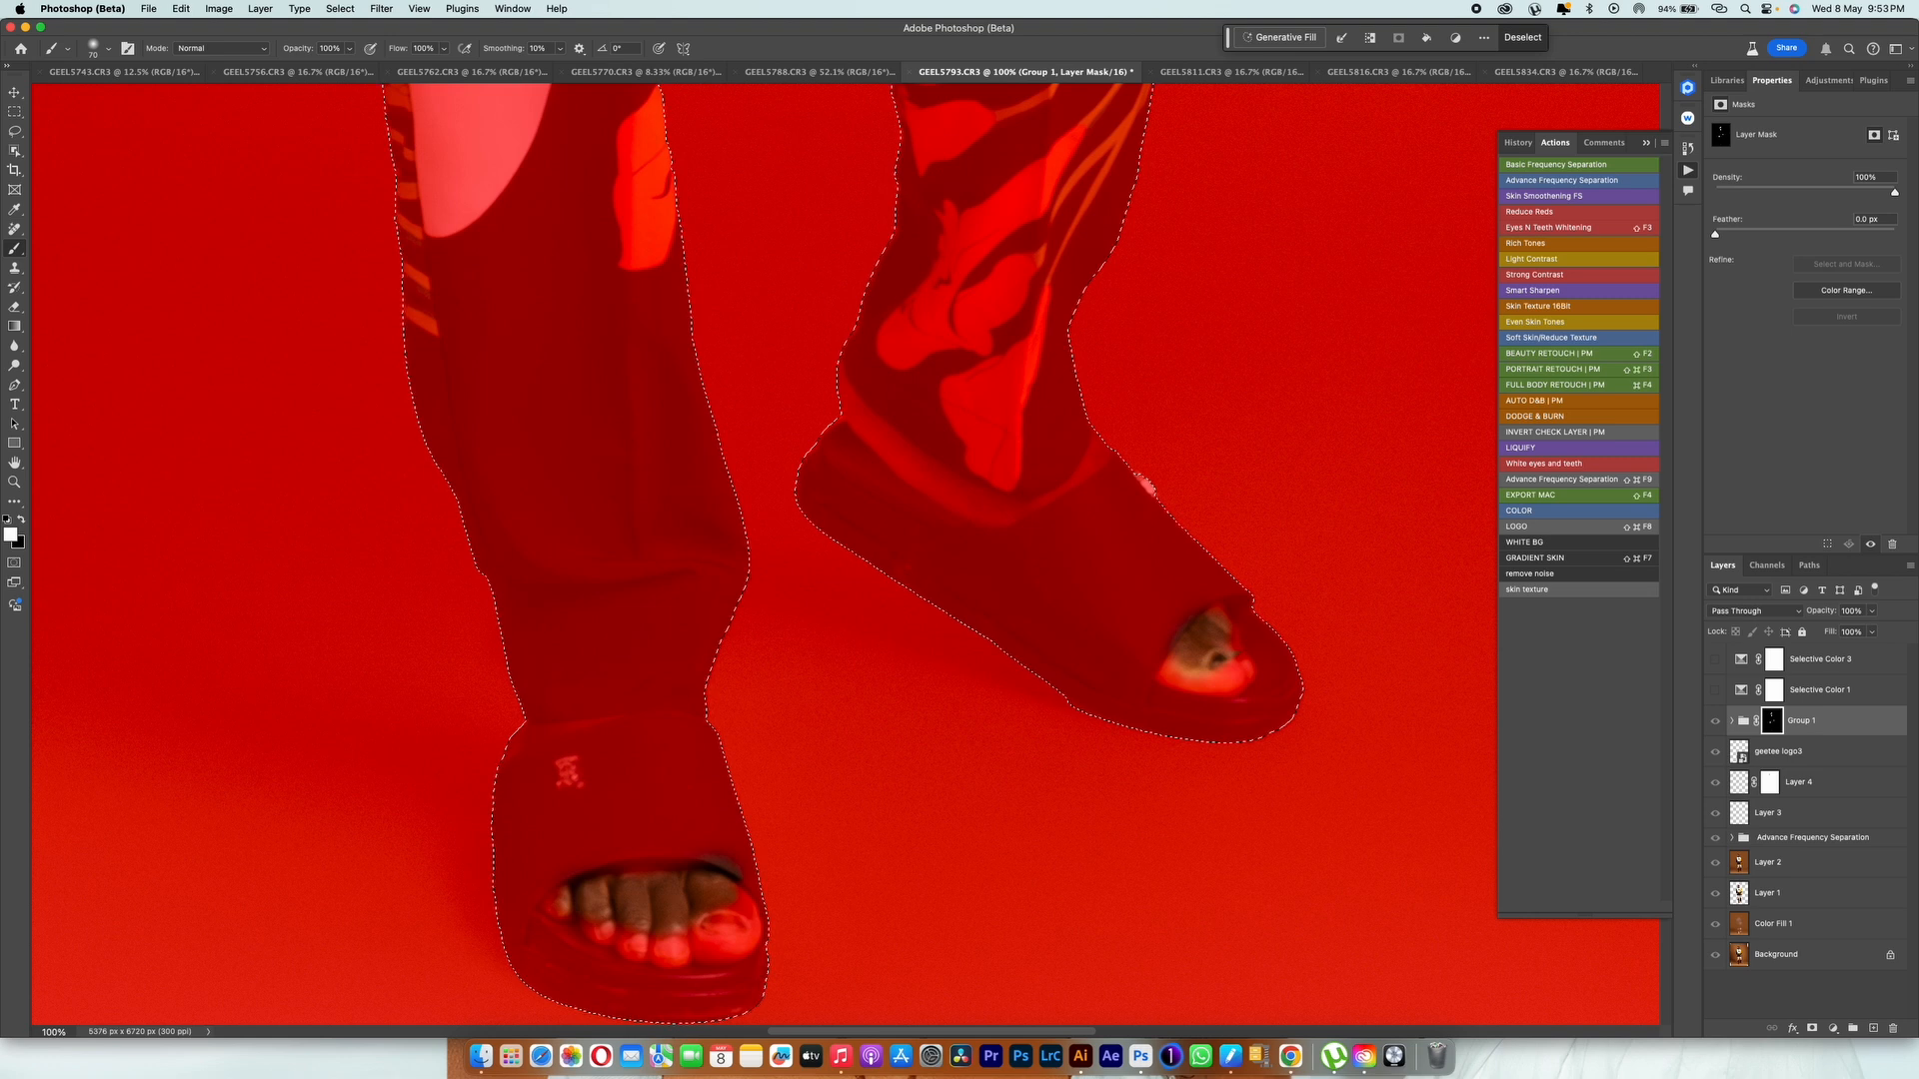
# Step: Hide the mask overlay and turn the Selective Color 1 and Selective Color 3 layers back on
pyautogui.press('\\')
pyautogui.scroll(8, 1199, 700)
pyautogui.scroll(10, 1219, 811)
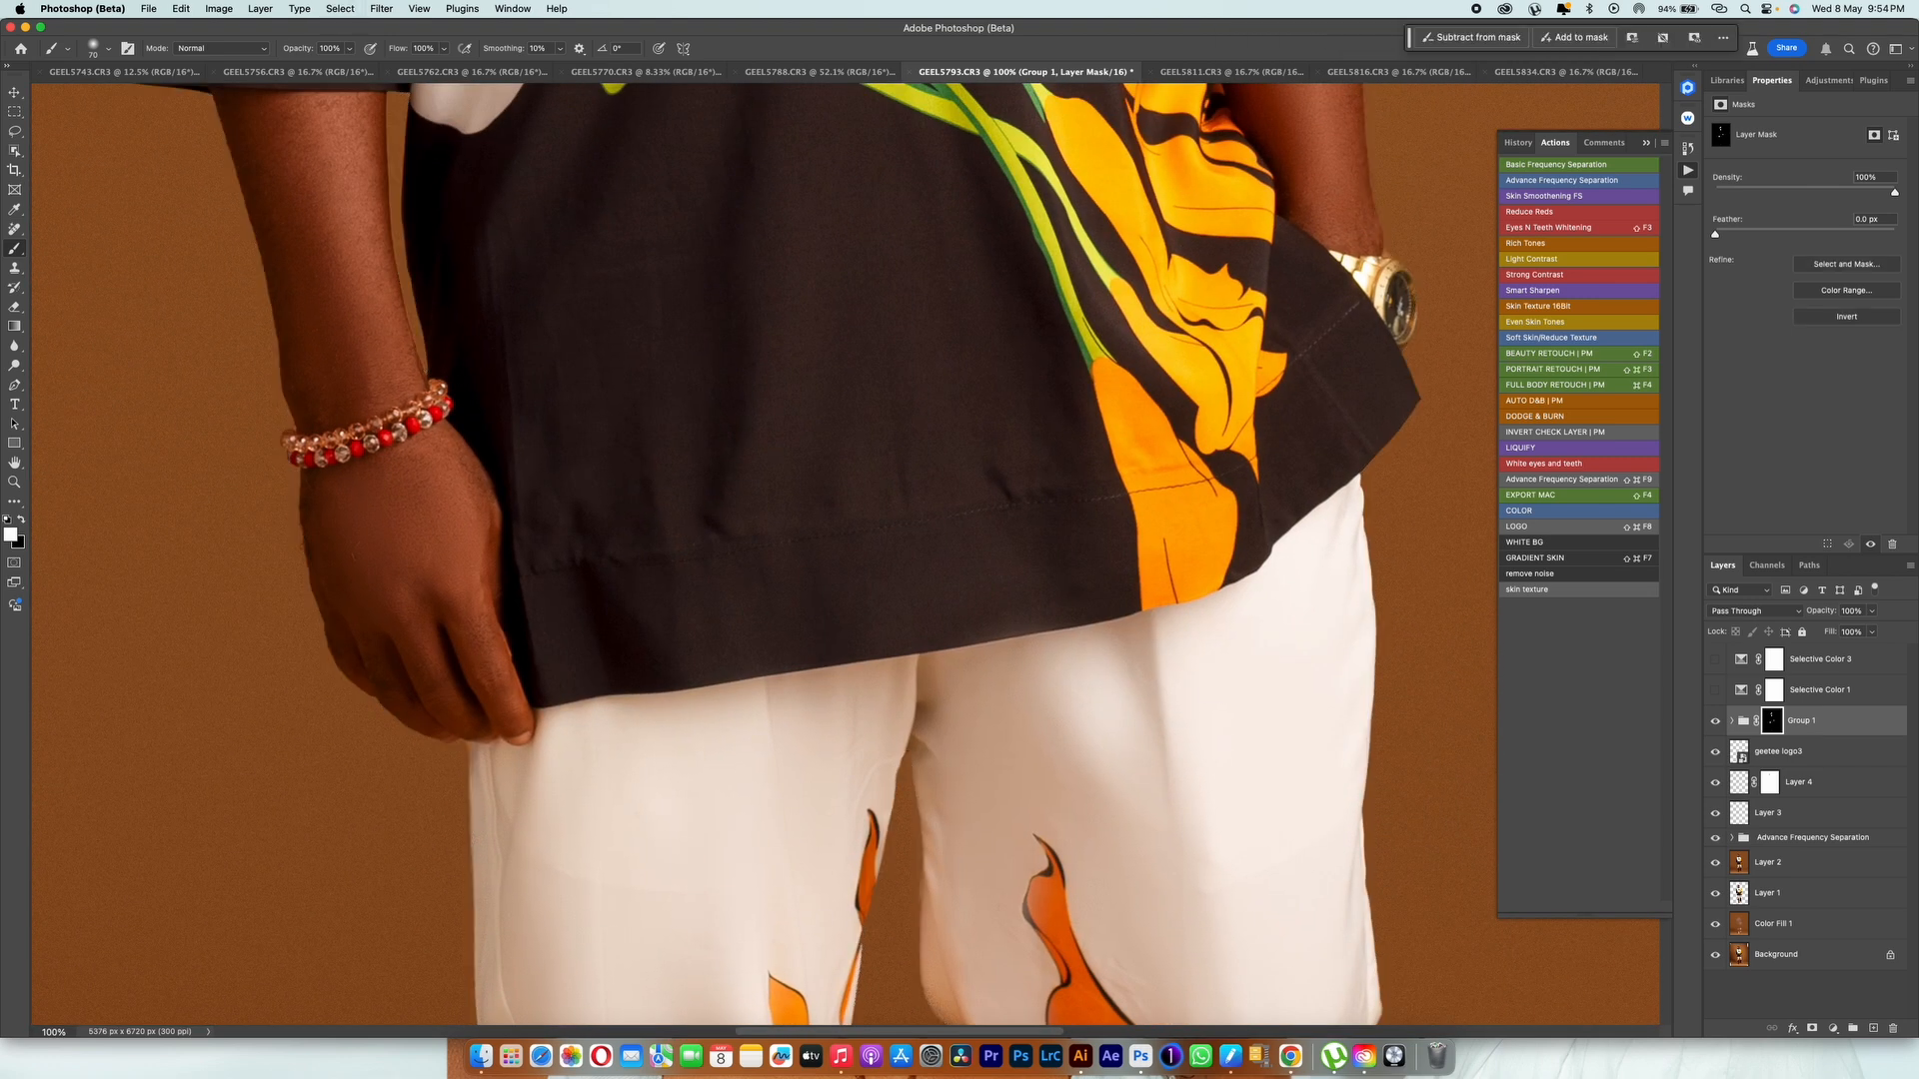
pyautogui.scroll(-5, 839, 500)
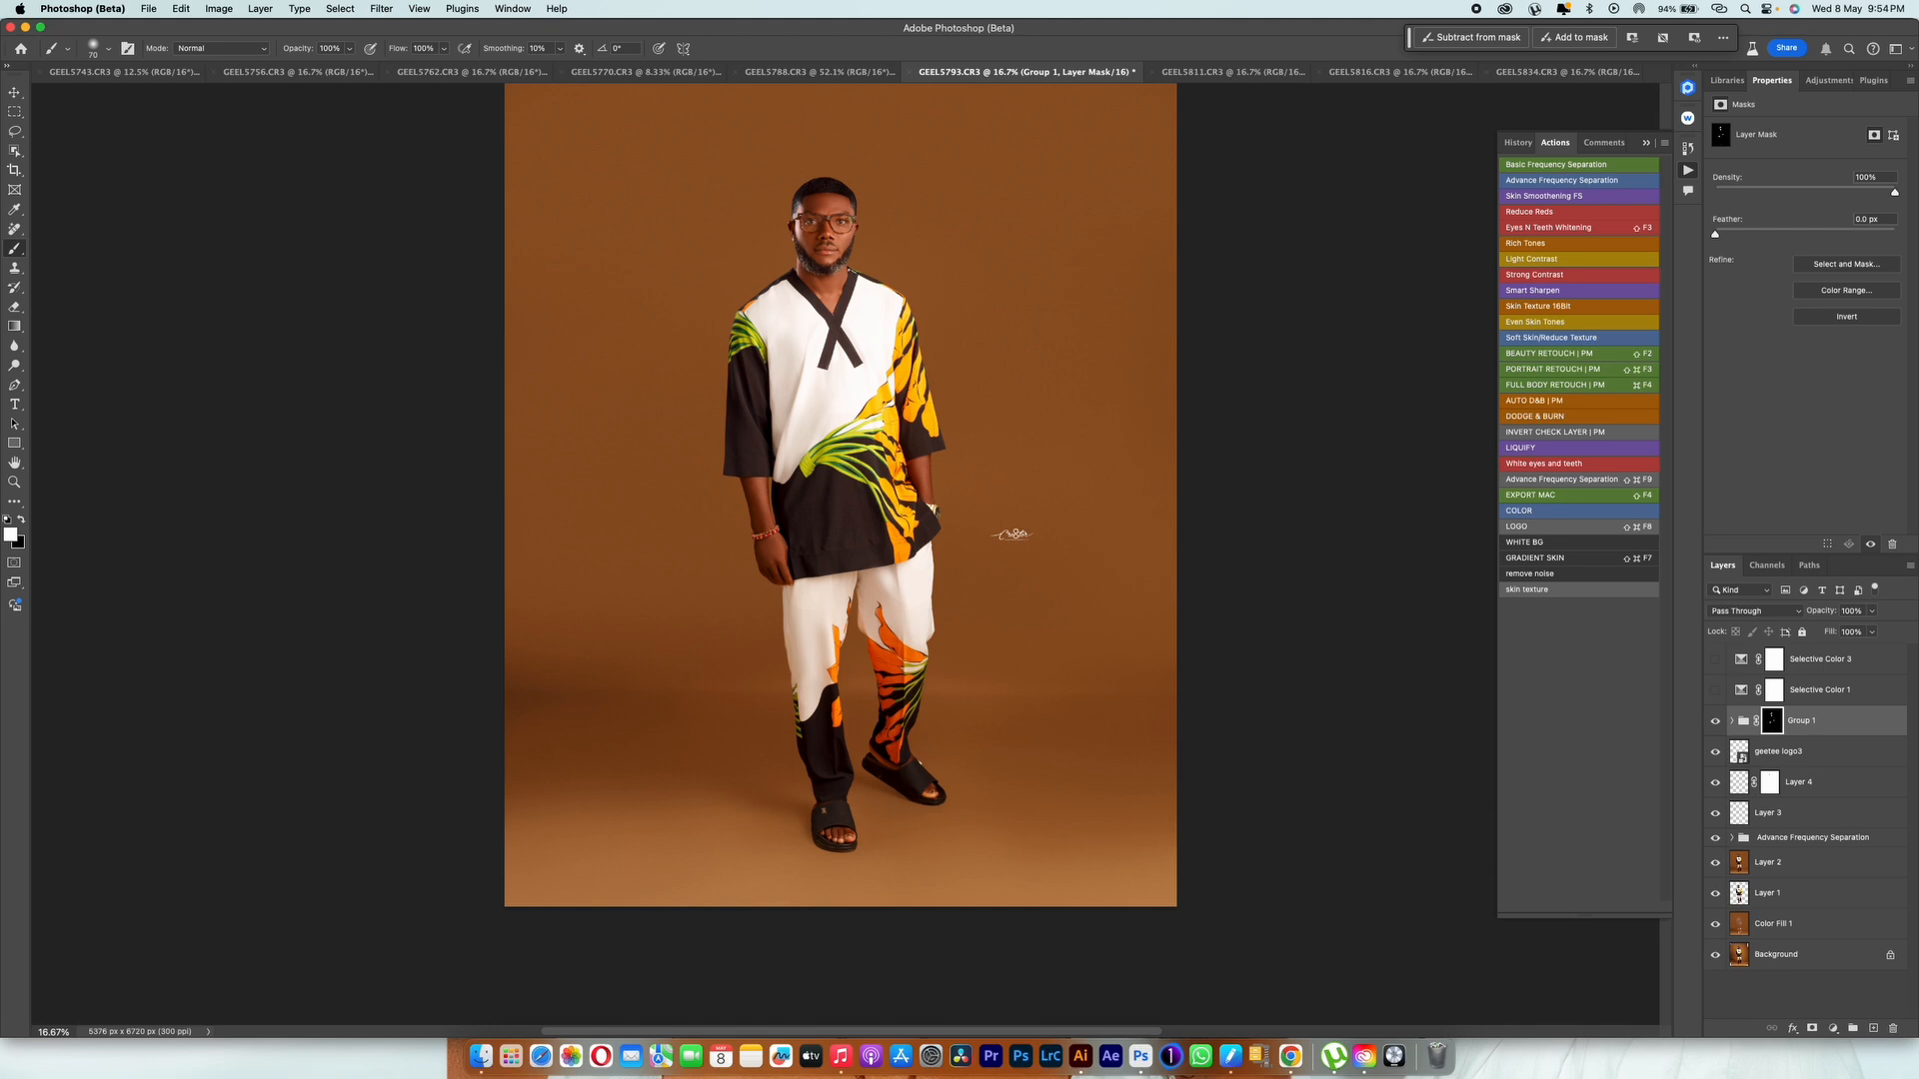
pyautogui.scroll(3, 840, 540)
pyautogui.click(1715, 691)
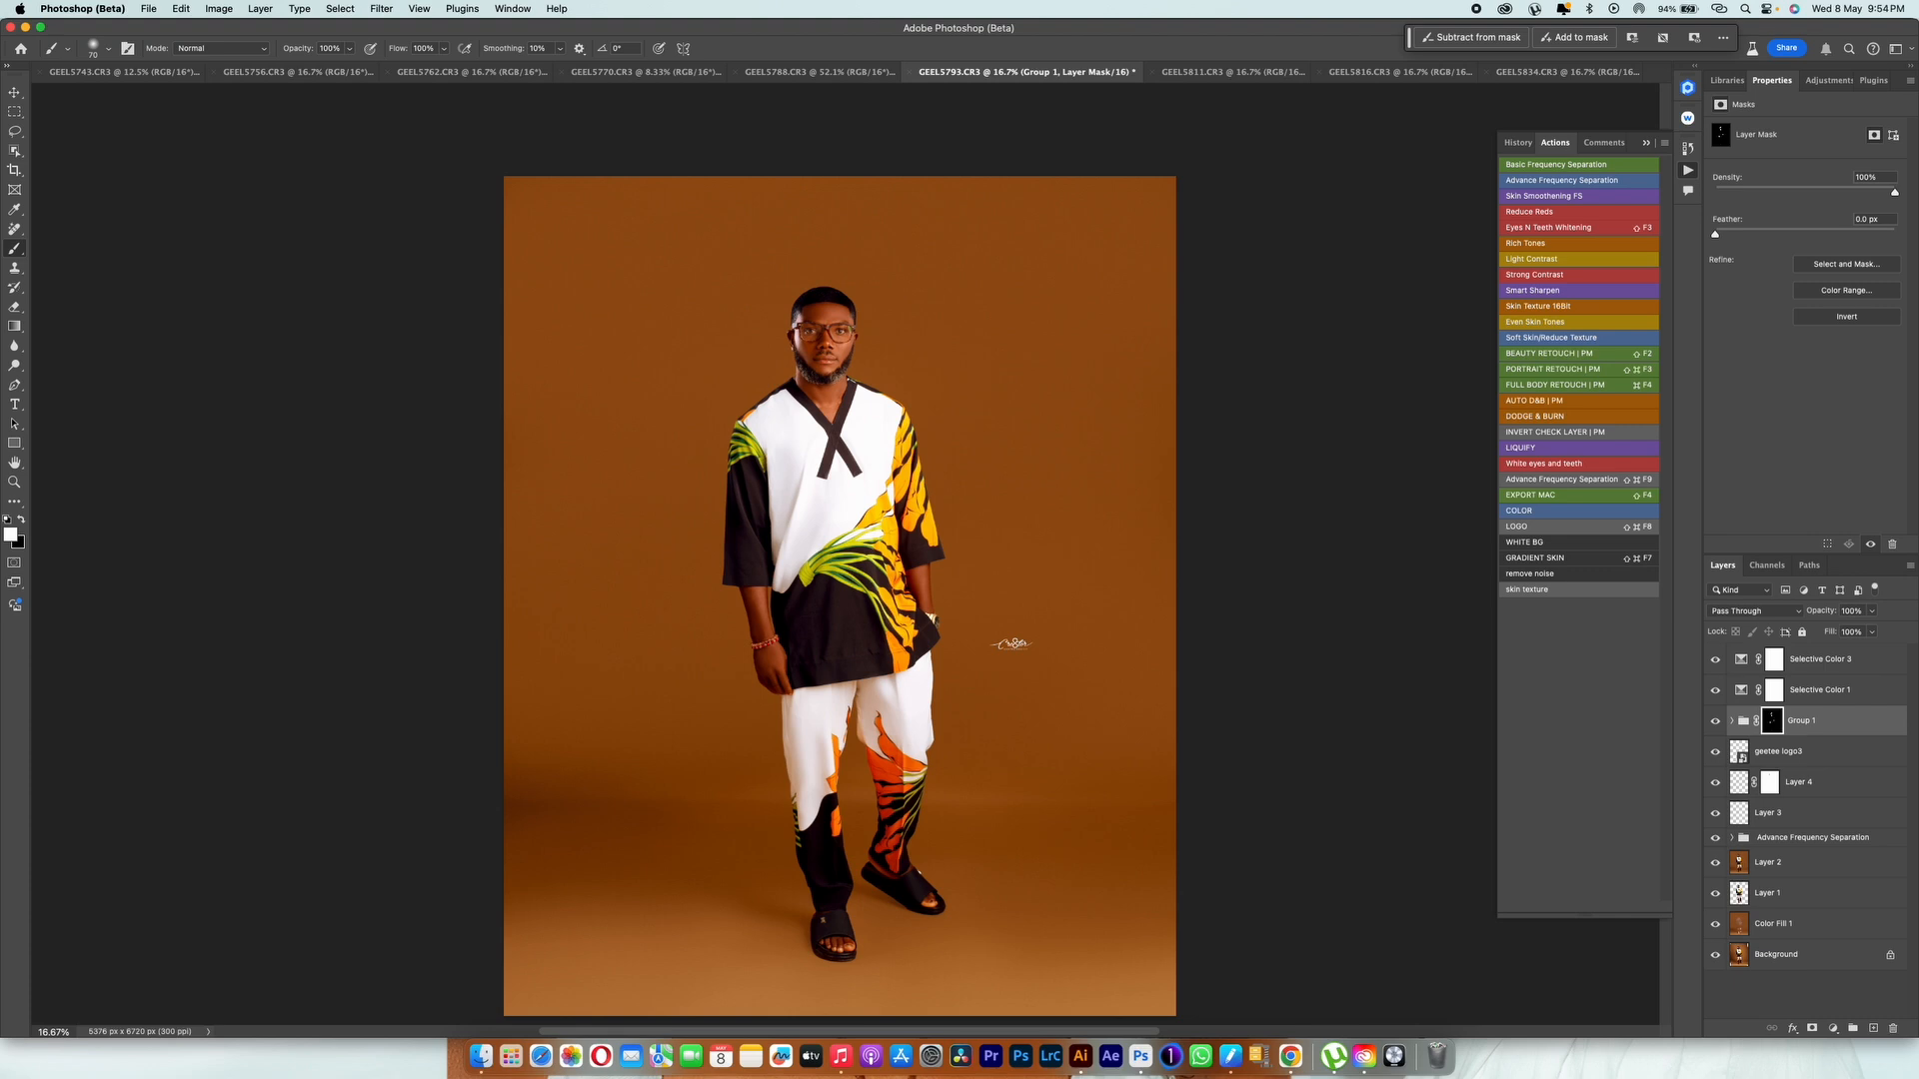
# Step: Run the Eyes N Teeth Whitening action above Selective Color 3 and target the Photo Filter 1 mask for work on the face
pyautogui.click(1820, 660)
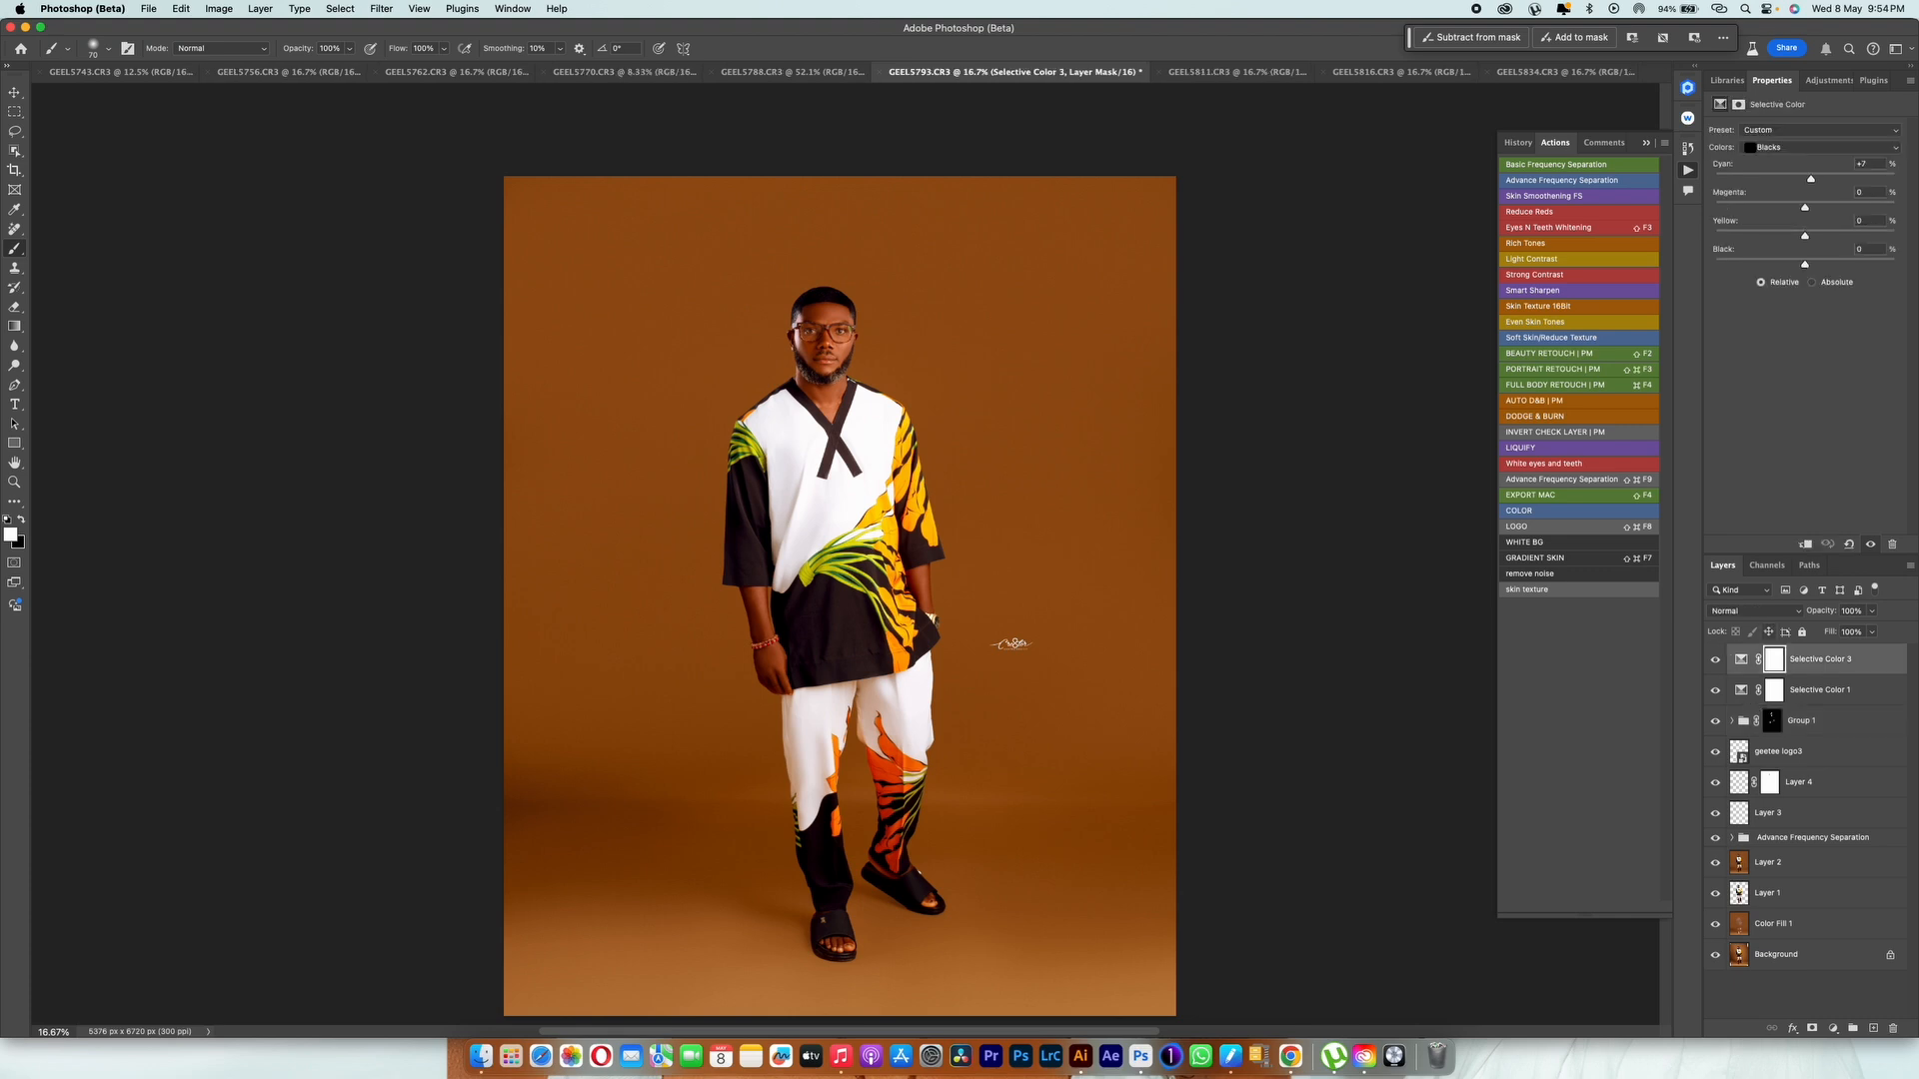
pyautogui.hotkey('shift', 'F3')
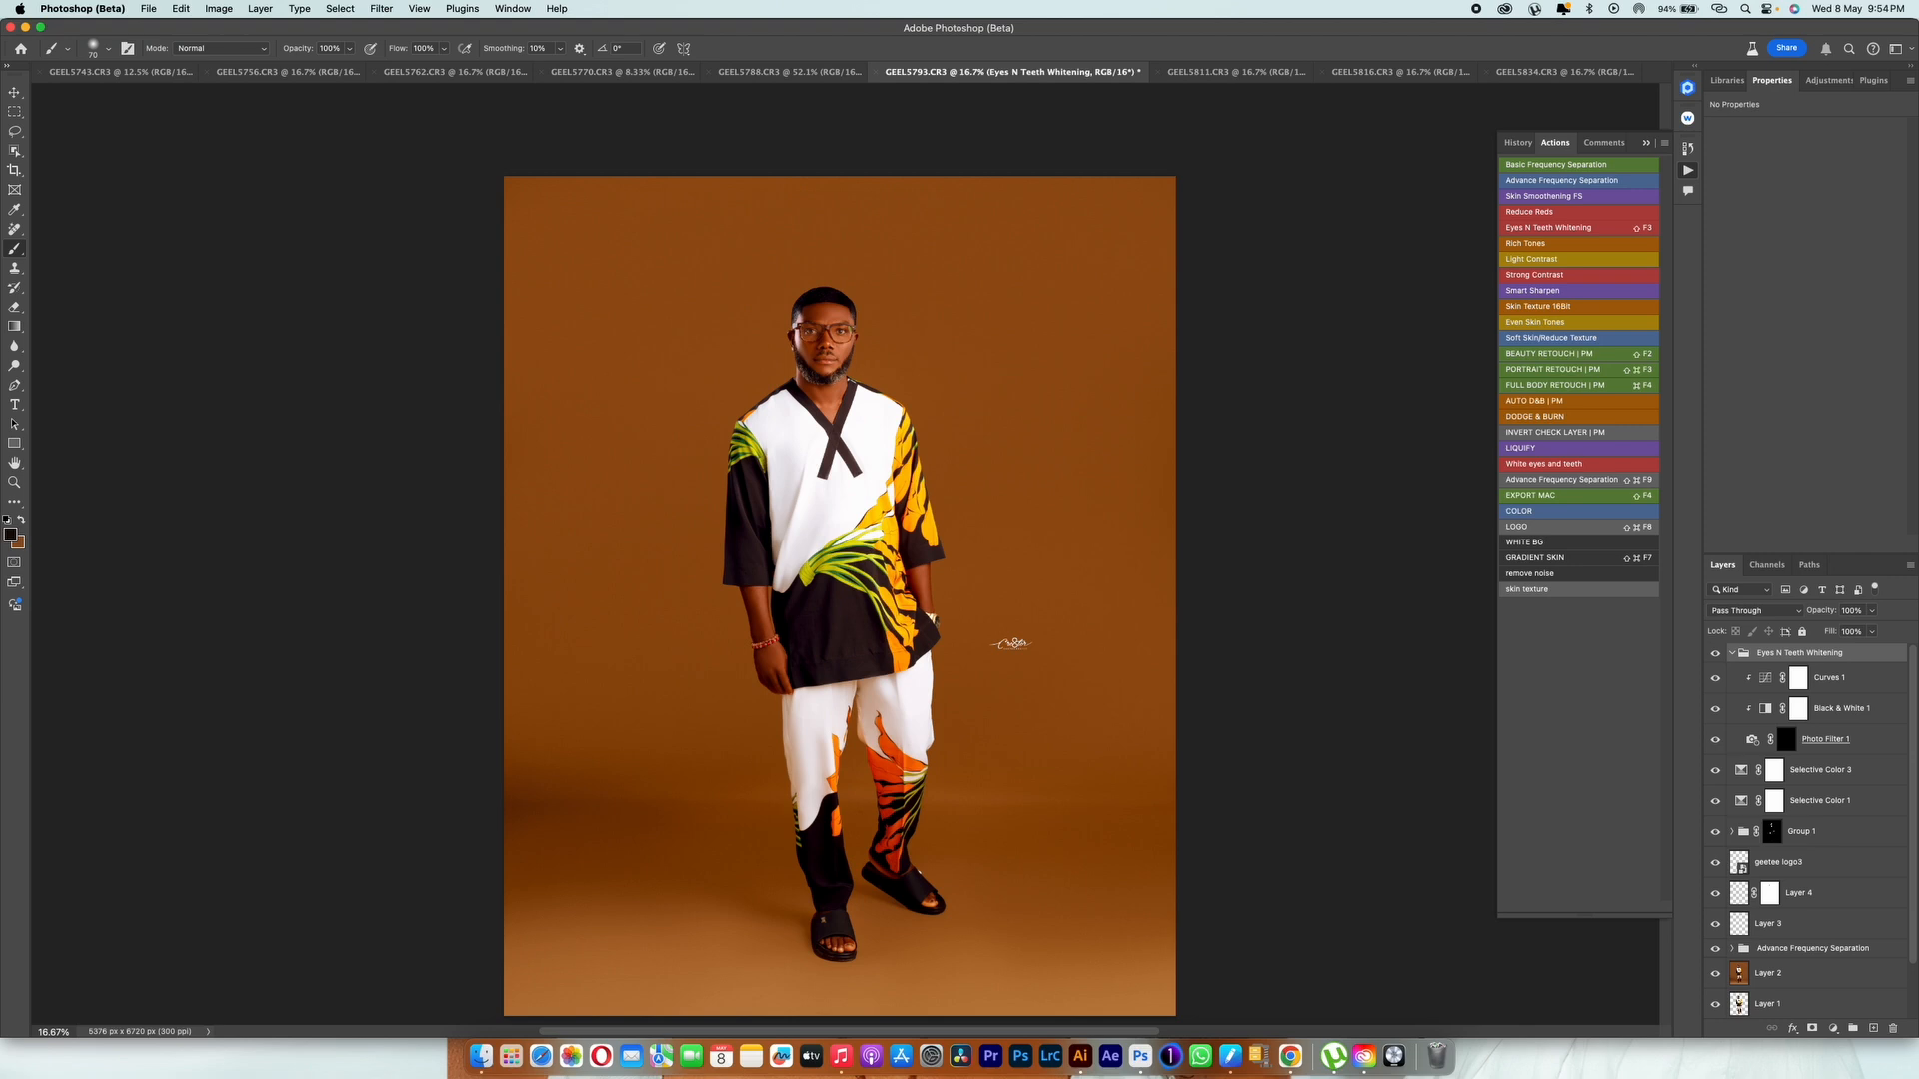
pyautogui.press('super+plus')
pyautogui.press('super+plus')
pyautogui.press('super+plus')
pyautogui.press('super+plus')
pyautogui.press('super+plus')
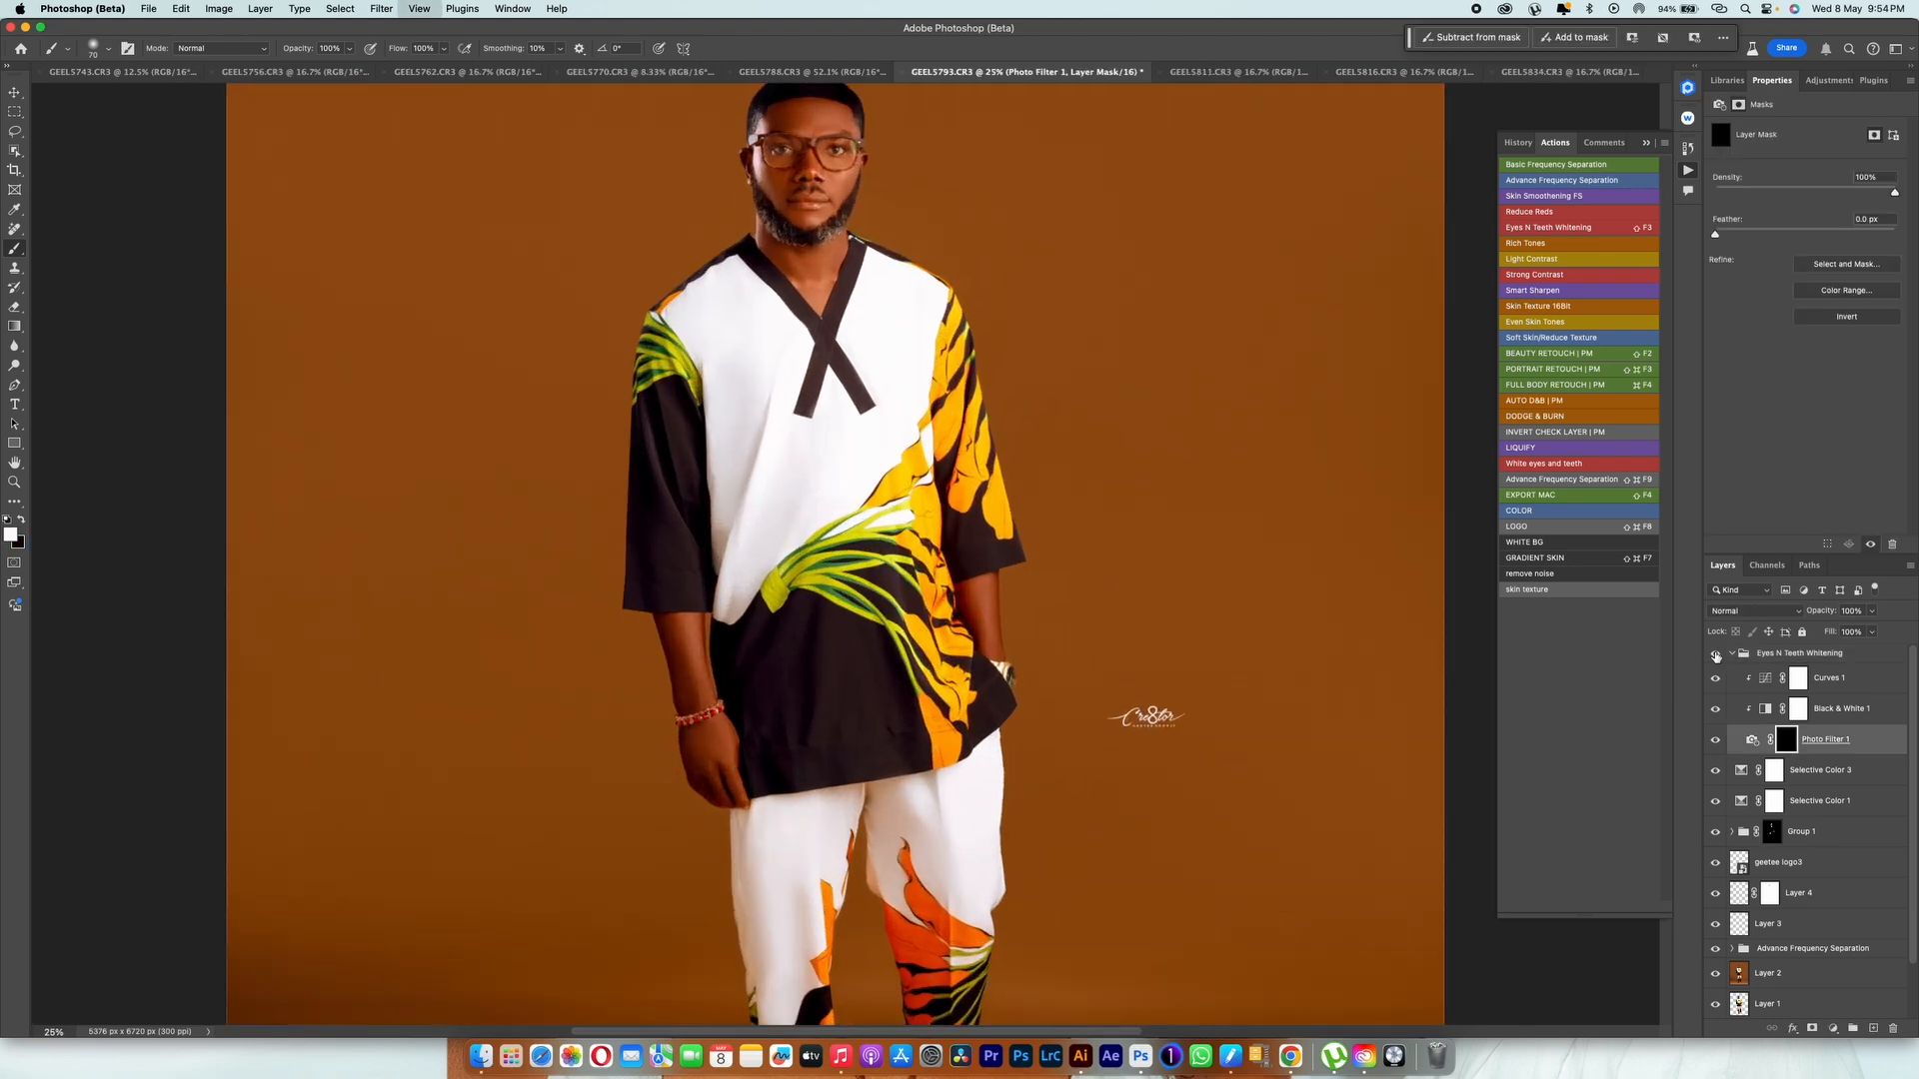
pyautogui.scroll(12, 900, 554)
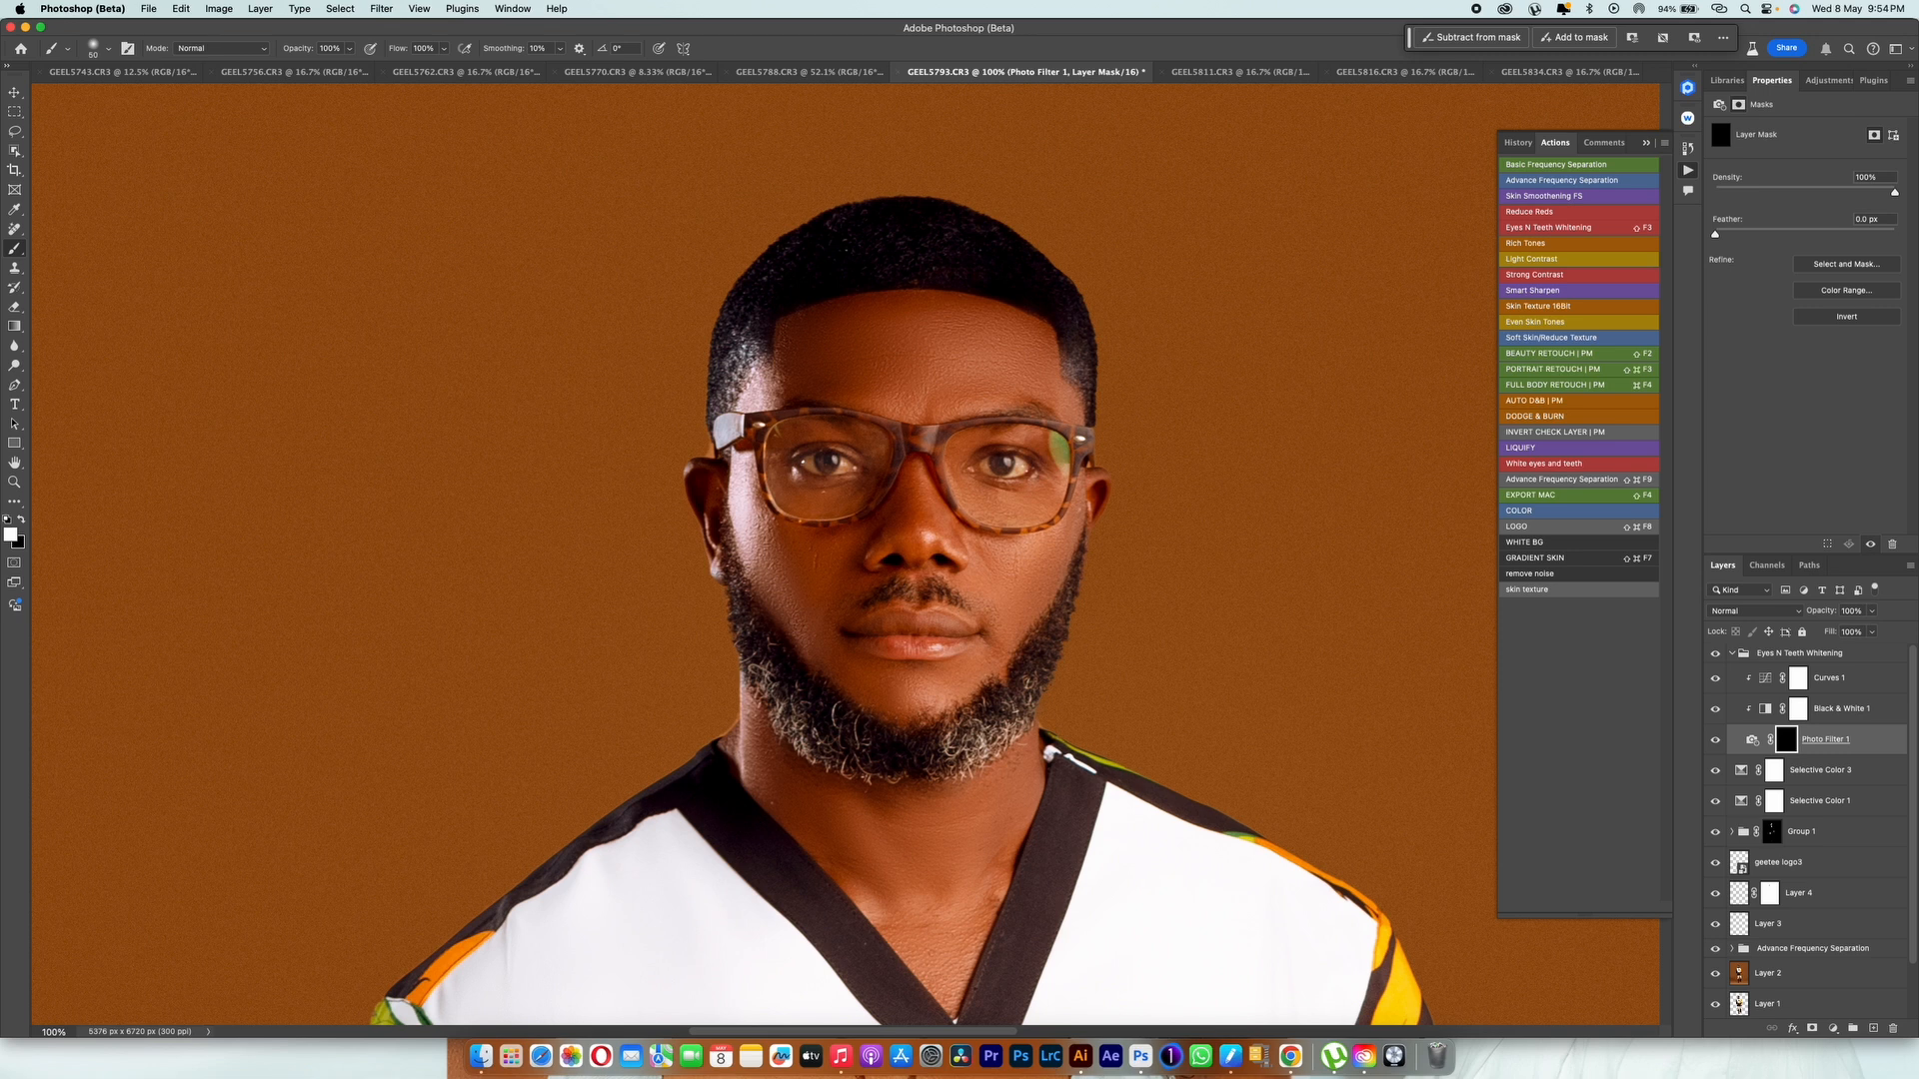
# Step: Collapse the Eyes N Teeth Whitening group and stamp all visible layers into a new merged layer above it
pyautogui.press('[')
pyautogui.click(1799, 653)
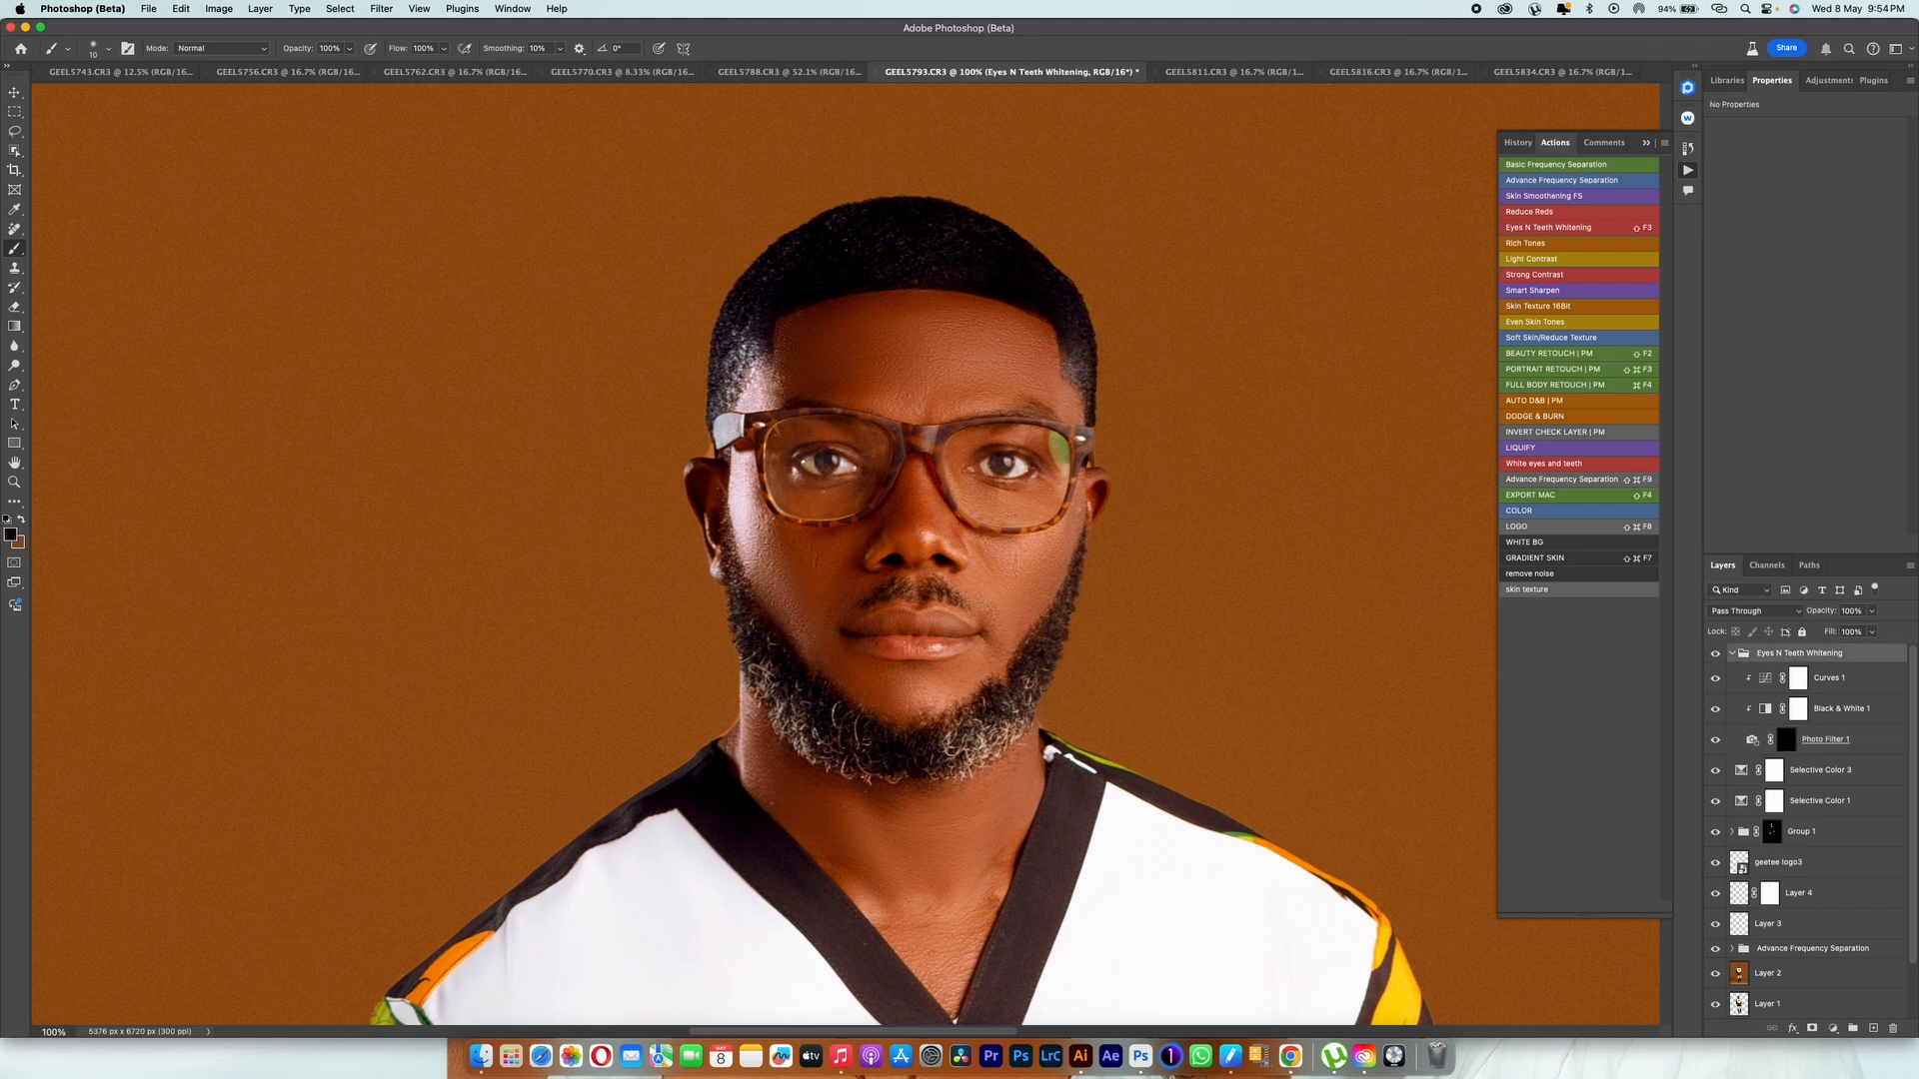
pyautogui.click(1732, 654)
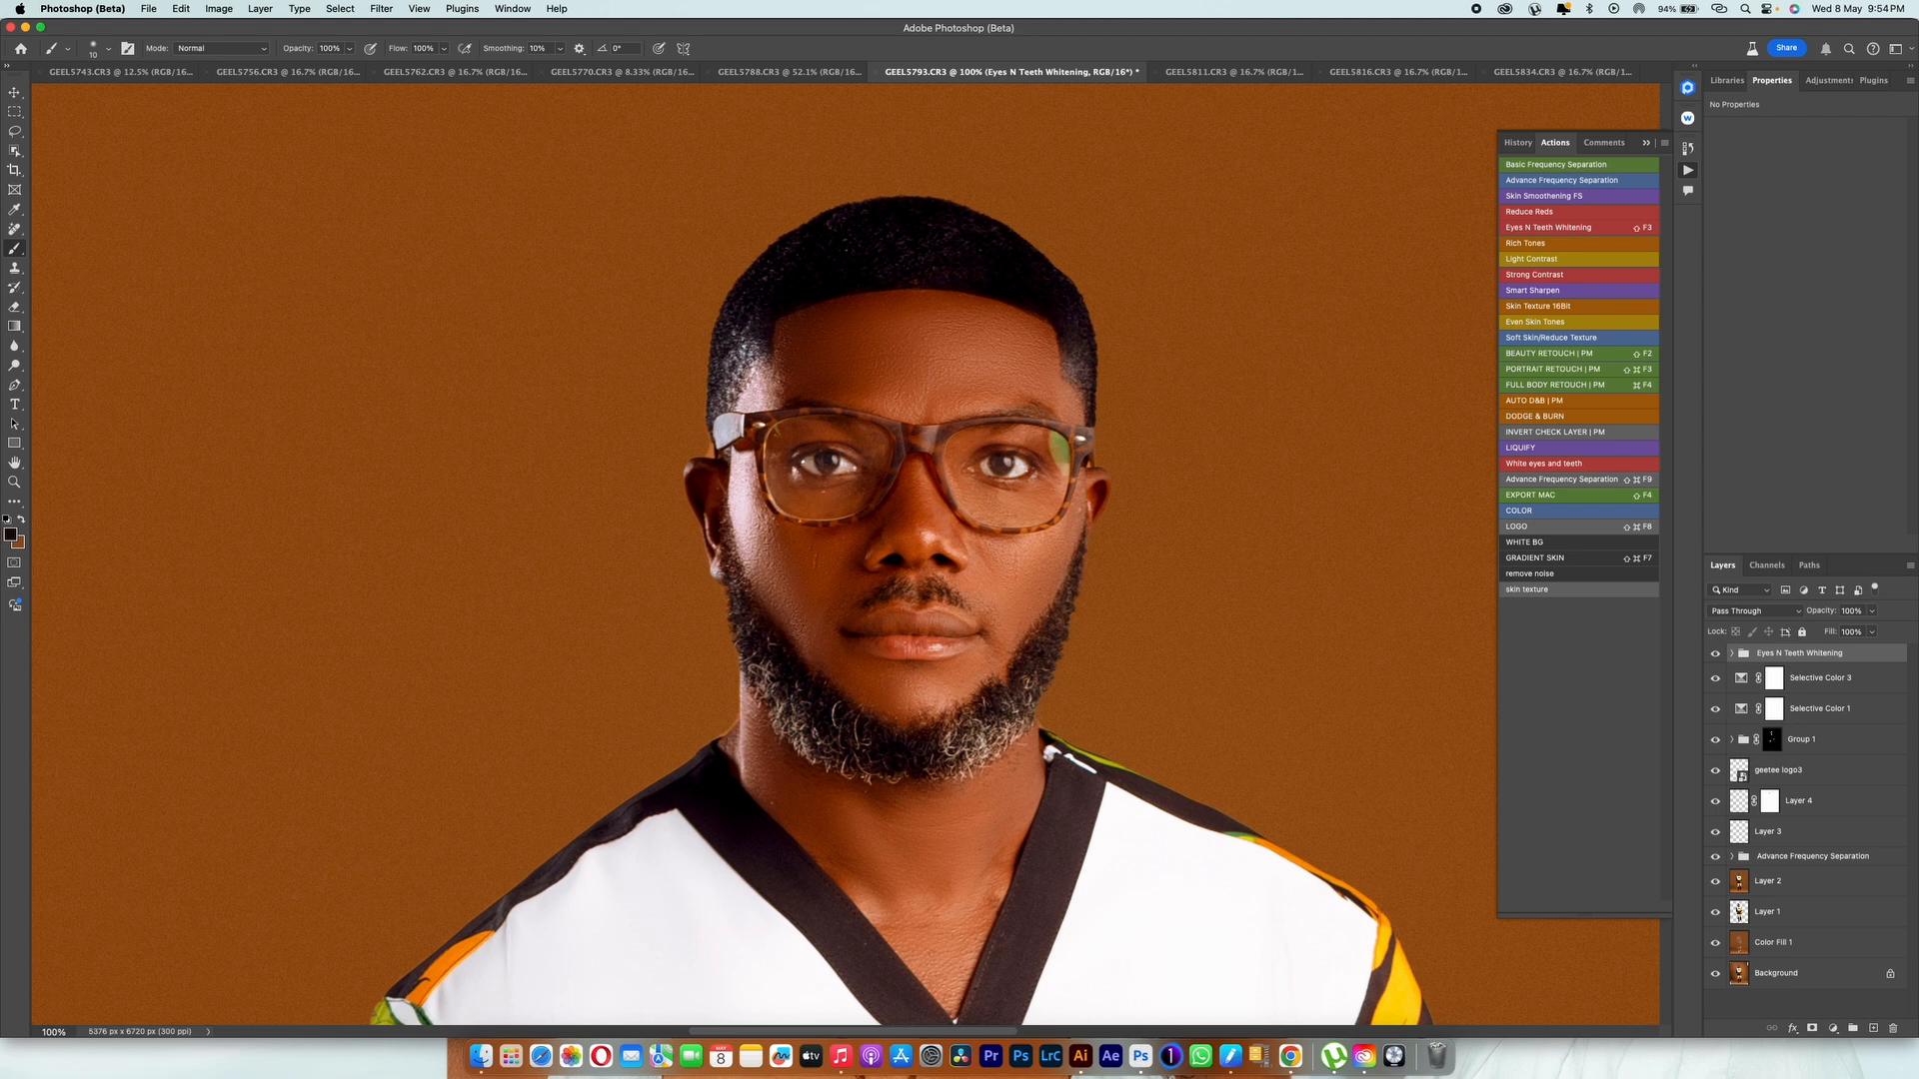
pyautogui.press('super+alt+shift+e')
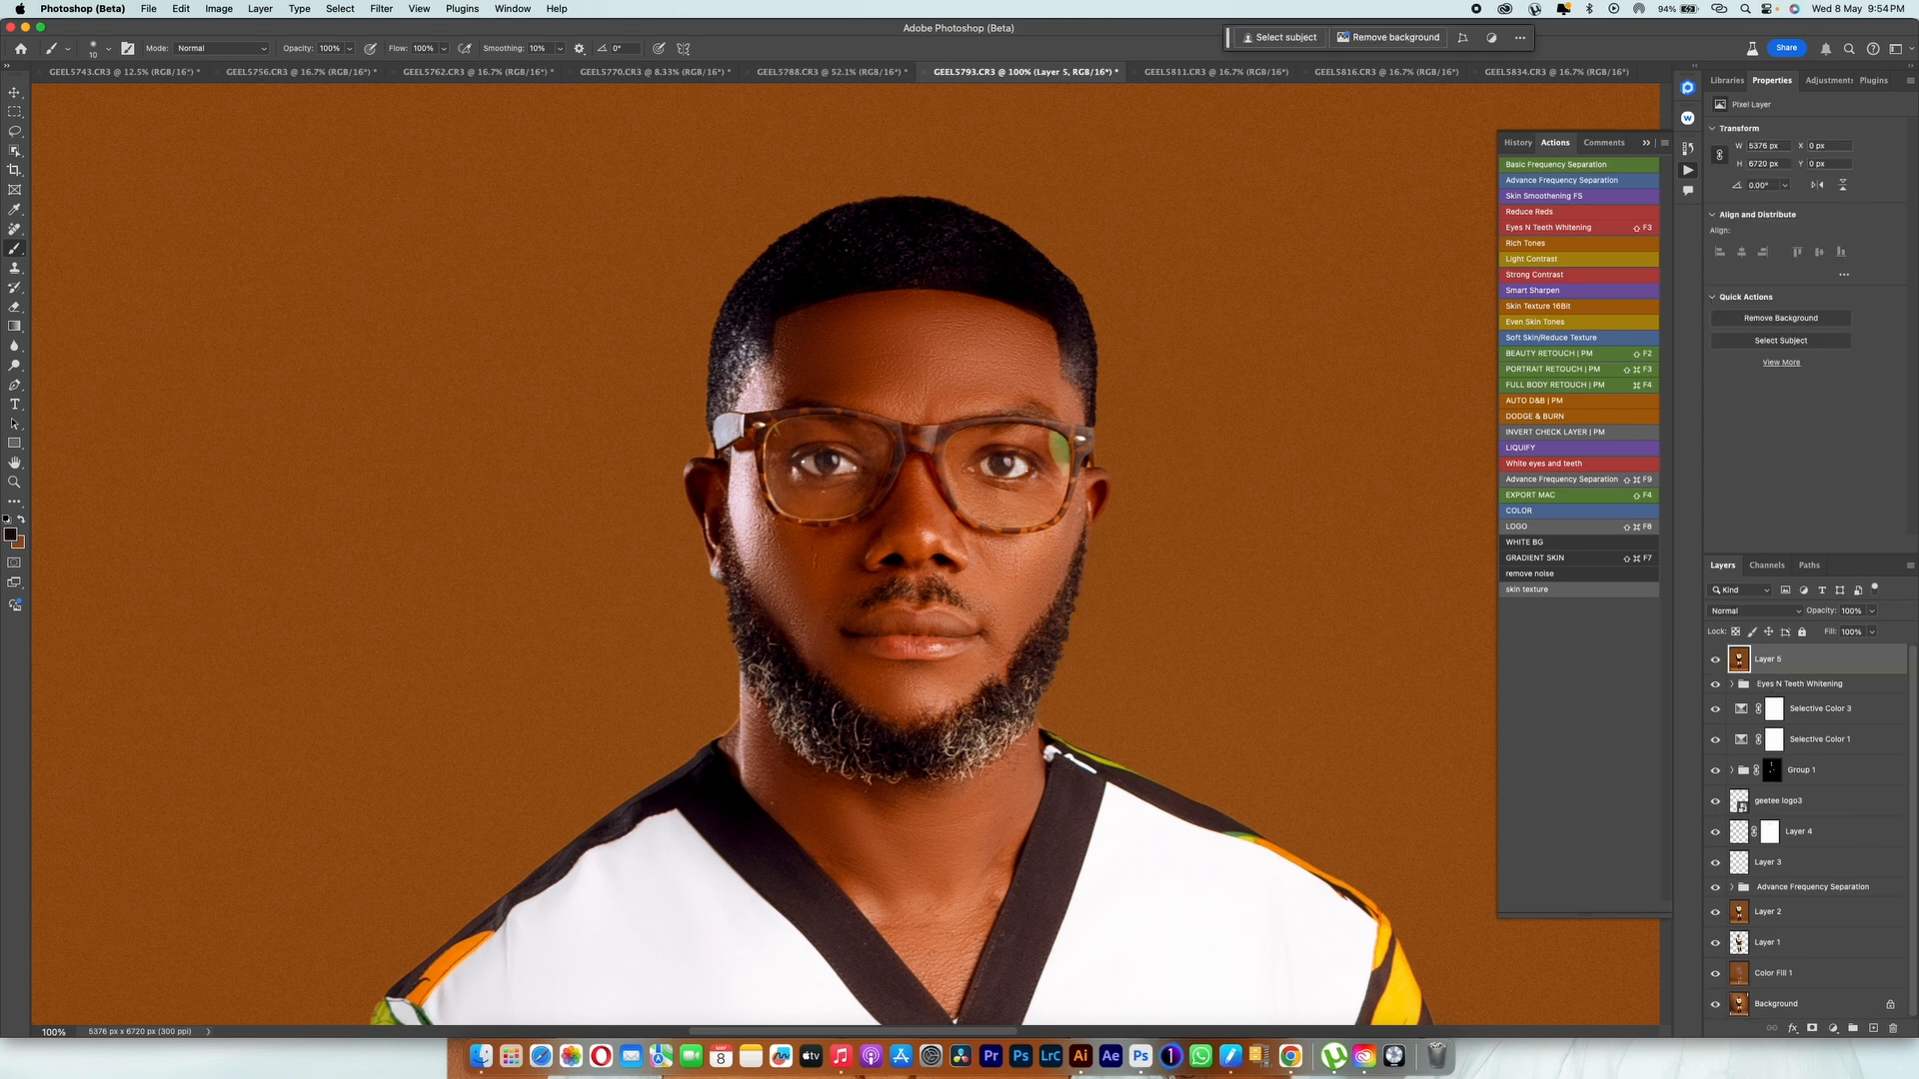
pyautogui.keyDown('alt'); pyautogui.click(596, 421); pyautogui.keyUp('alt')
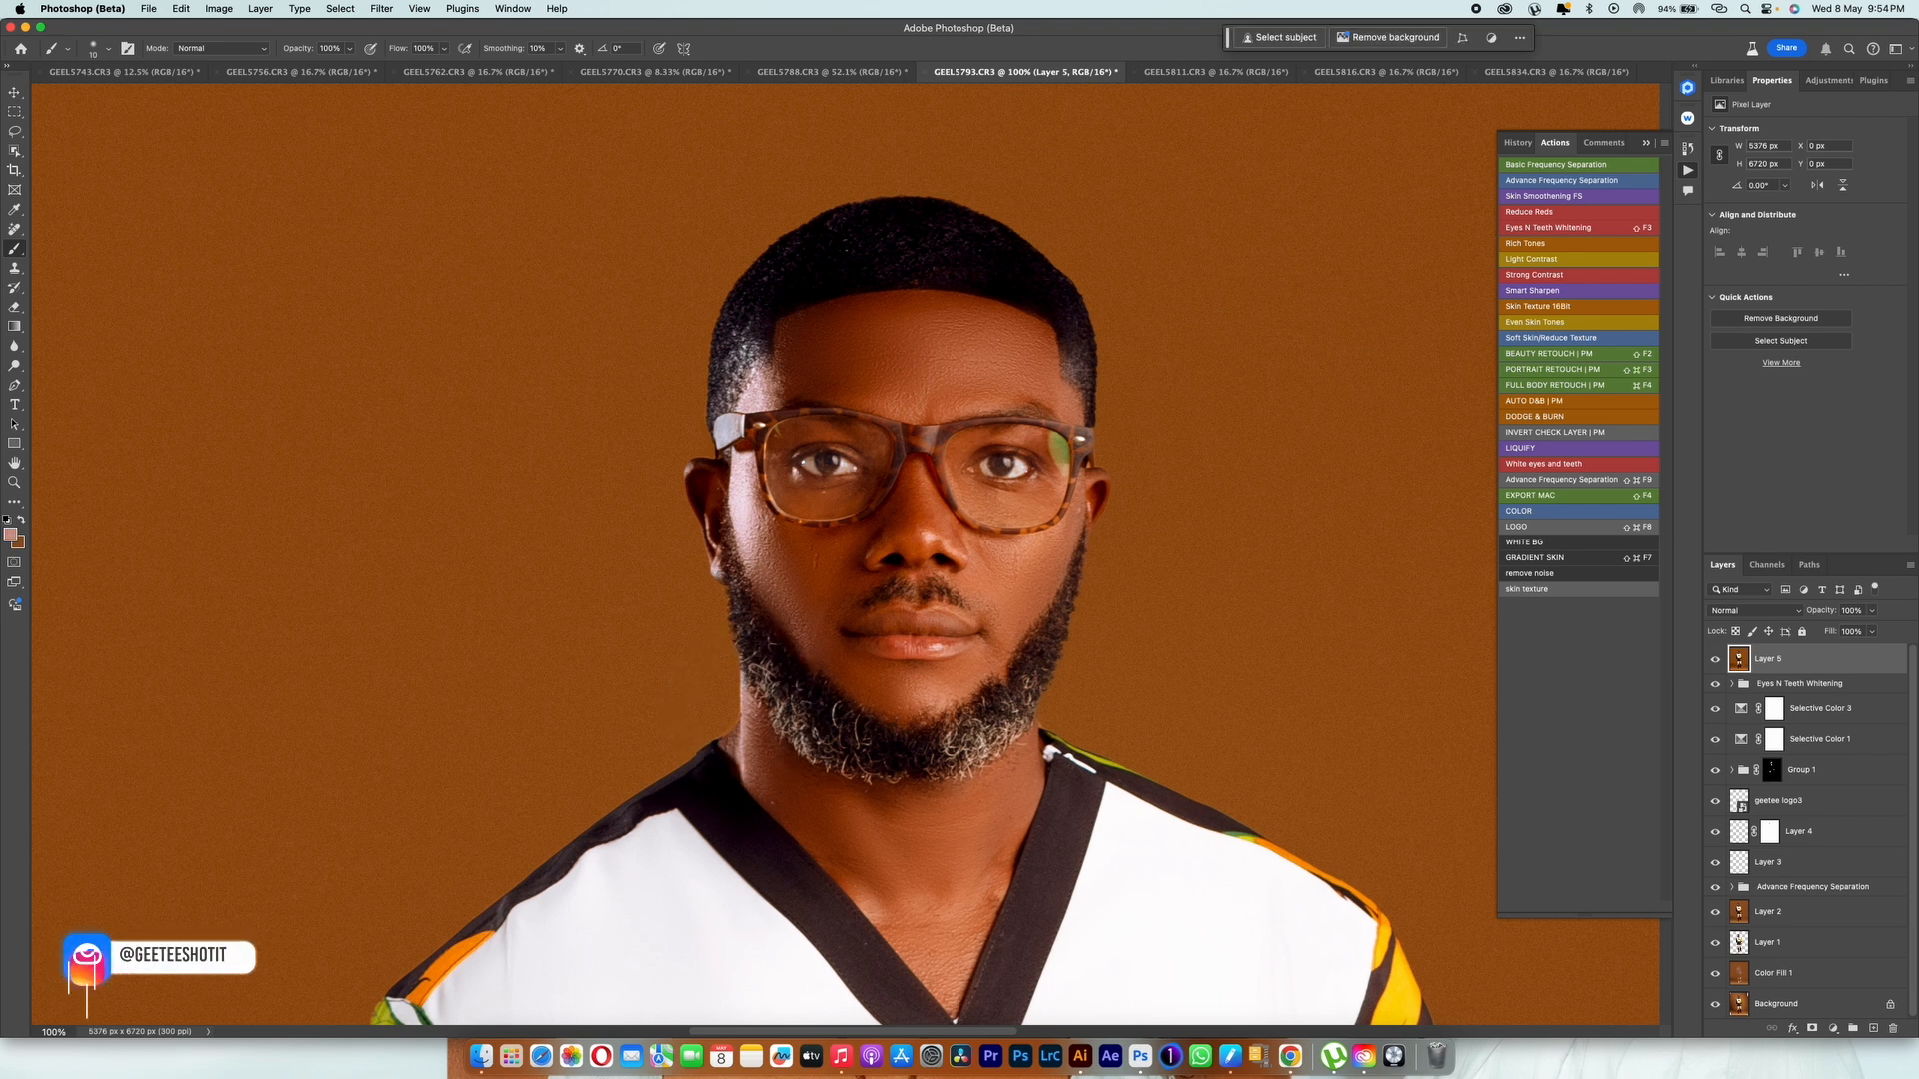
# Step: Inspect the whole retouched portrait and compare it with the original by hiding and restoring every layer except Background
pyautogui.scroll(-15, 845, 550)
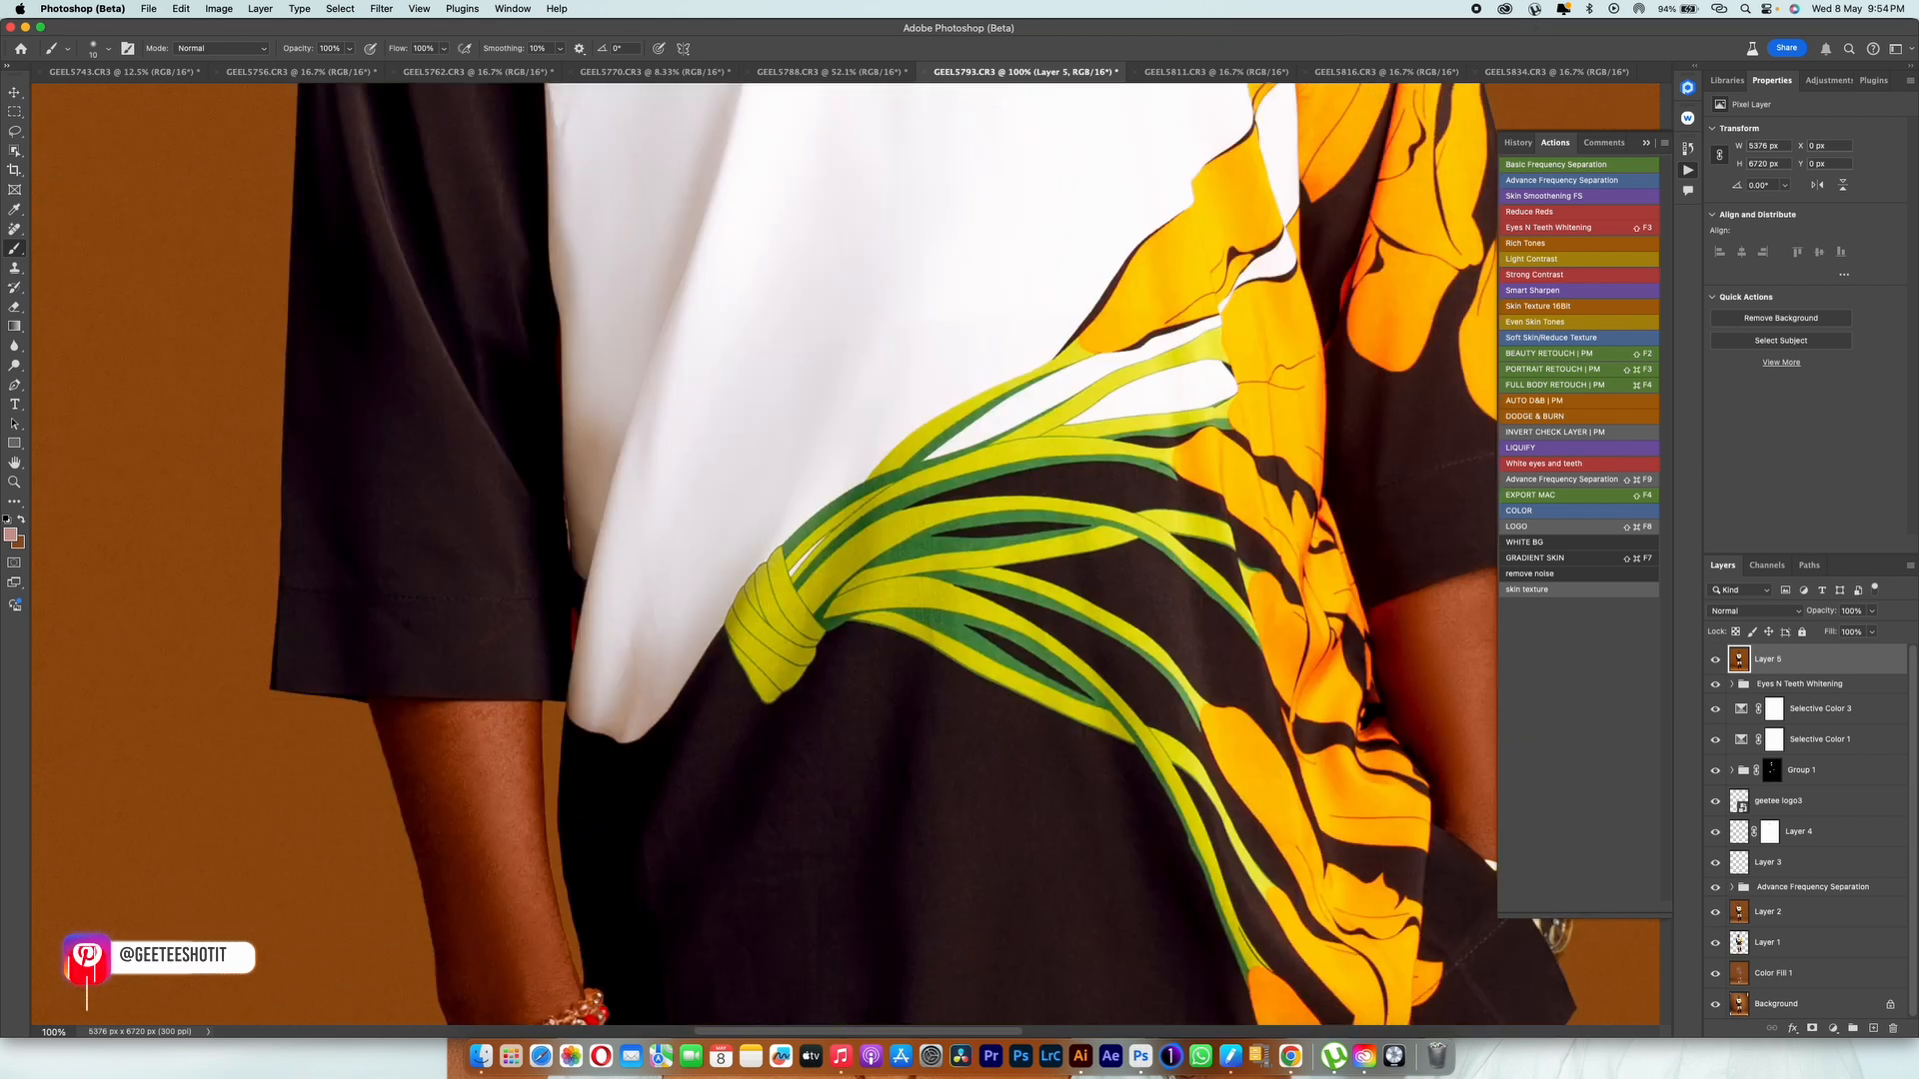
pyautogui.scroll(-6, 834, 459)
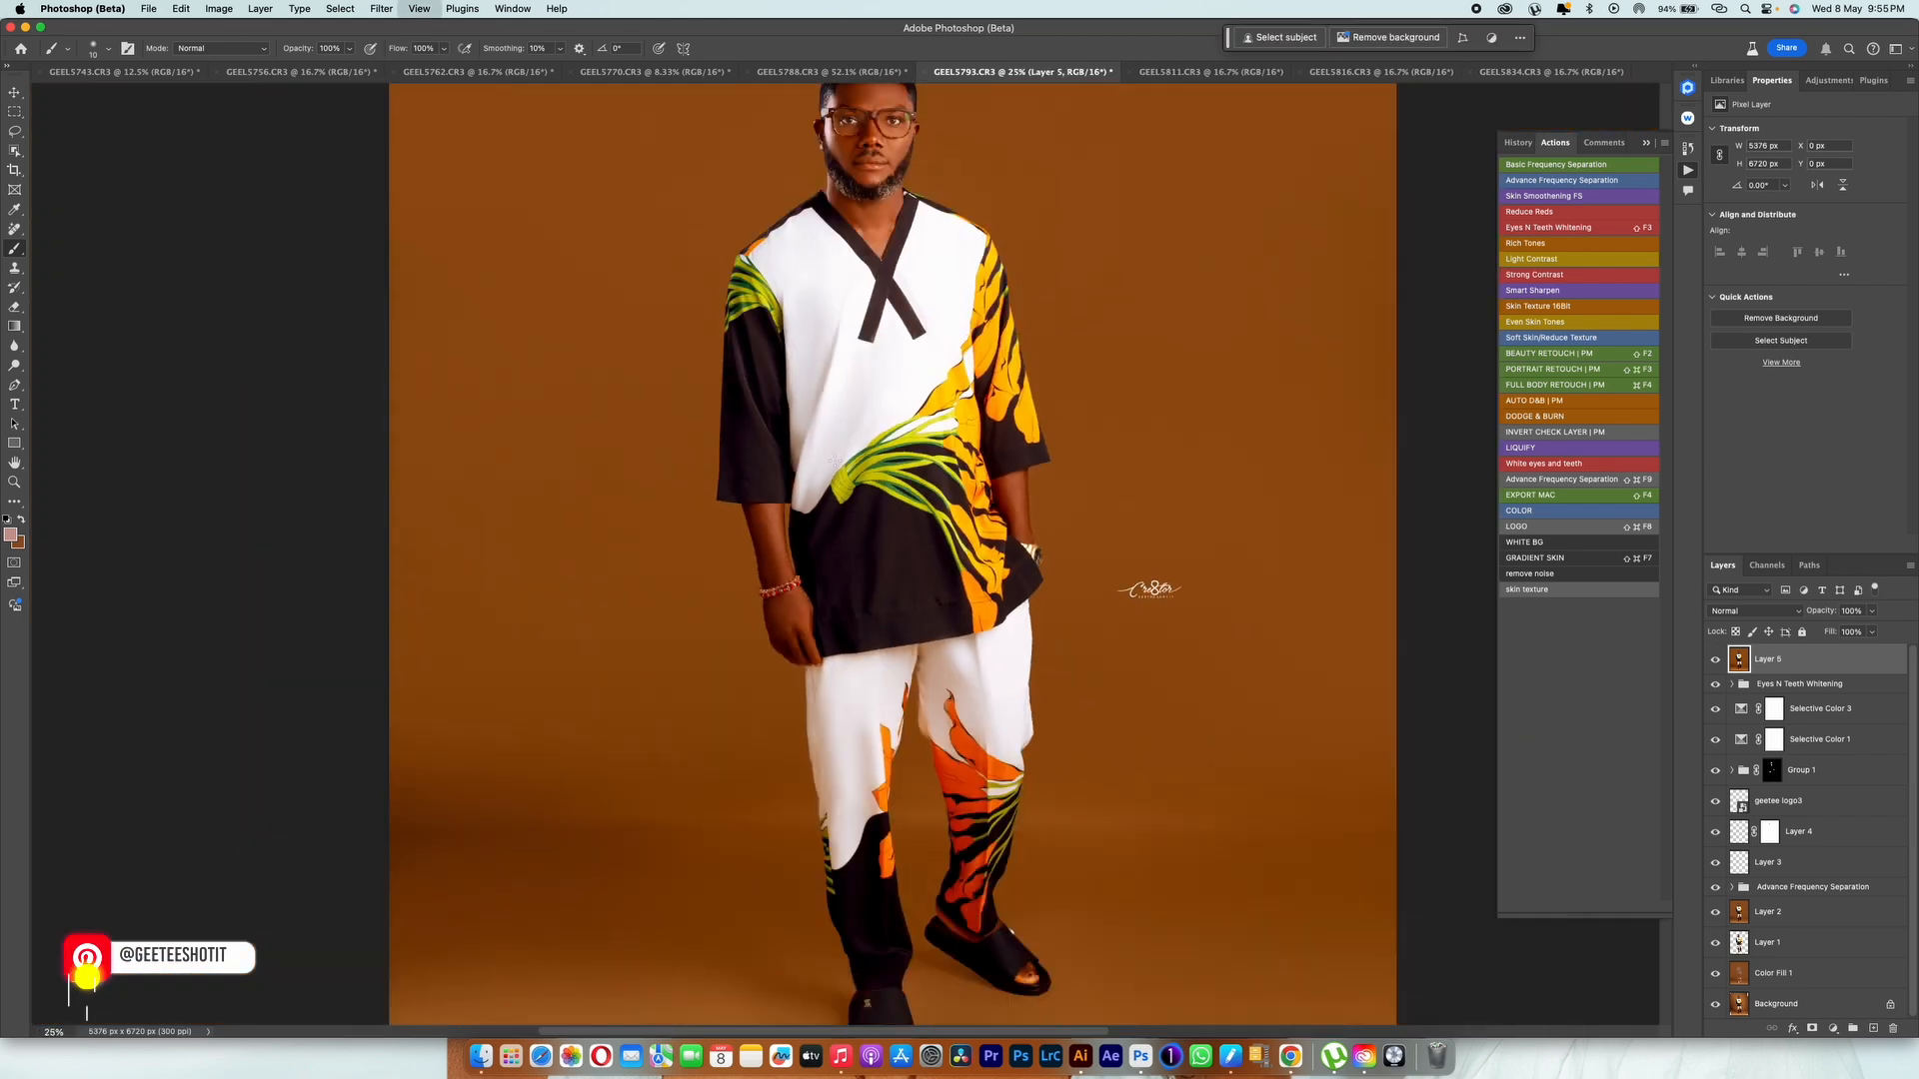
pyautogui.scroll(1, 834, 460)
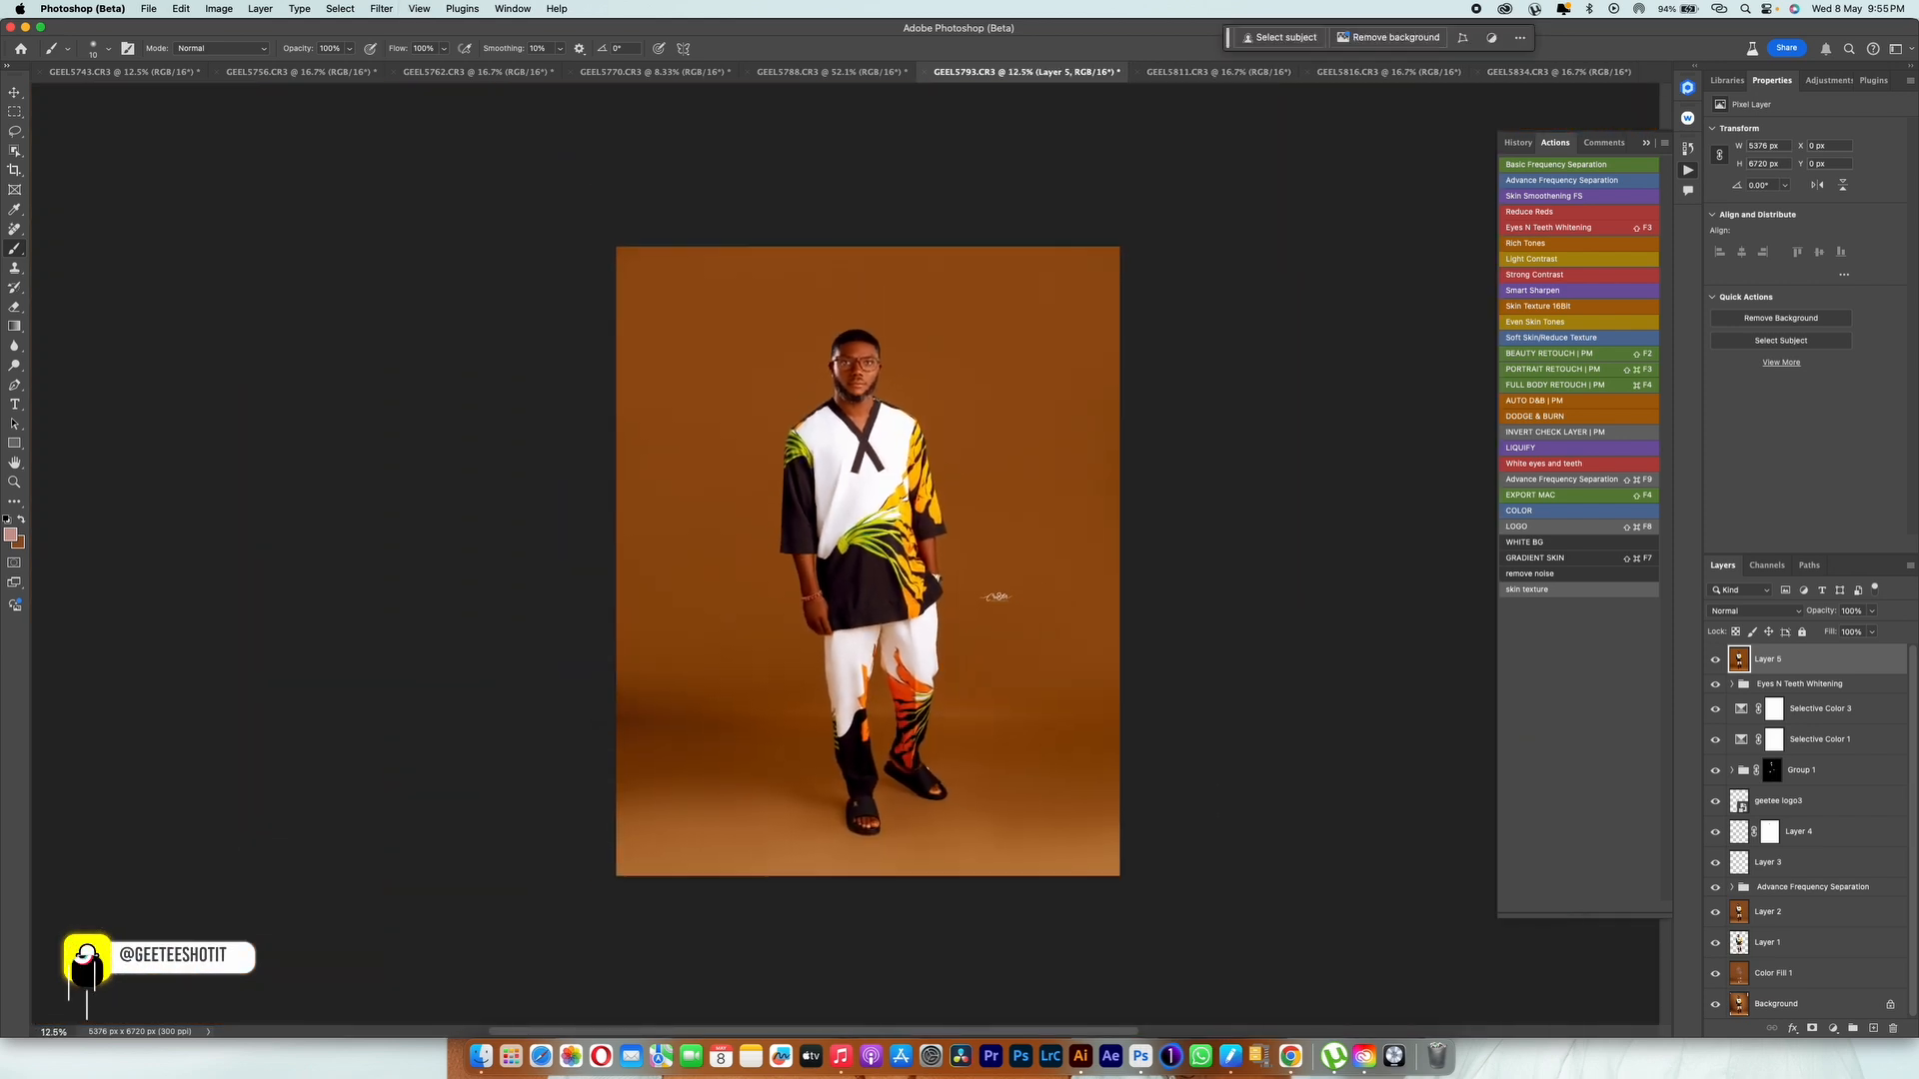
pyautogui.keyDown('alt'); pyautogui.click(1715, 1005); pyautogui.keyUp('alt')
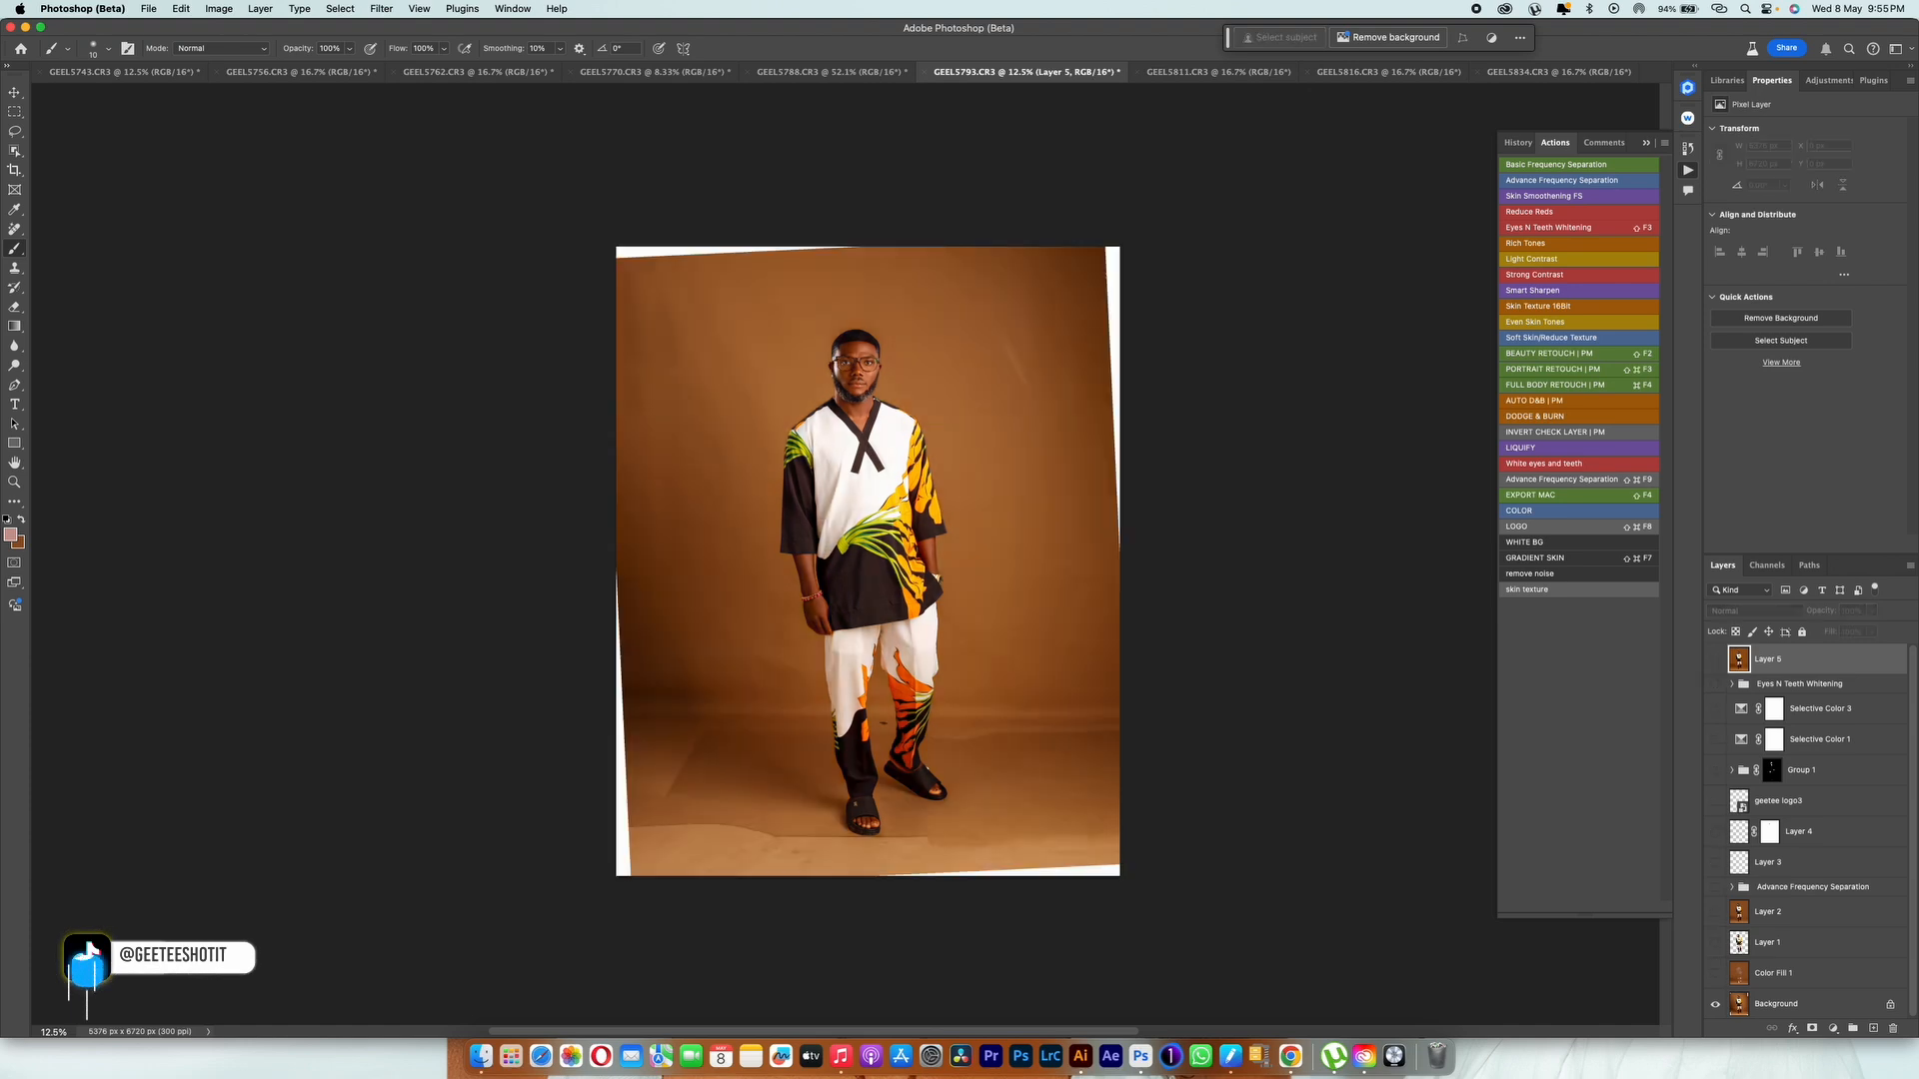
pyautogui.keyDown('alt'); pyautogui.click(1715, 1004); pyautogui.keyUp('alt')
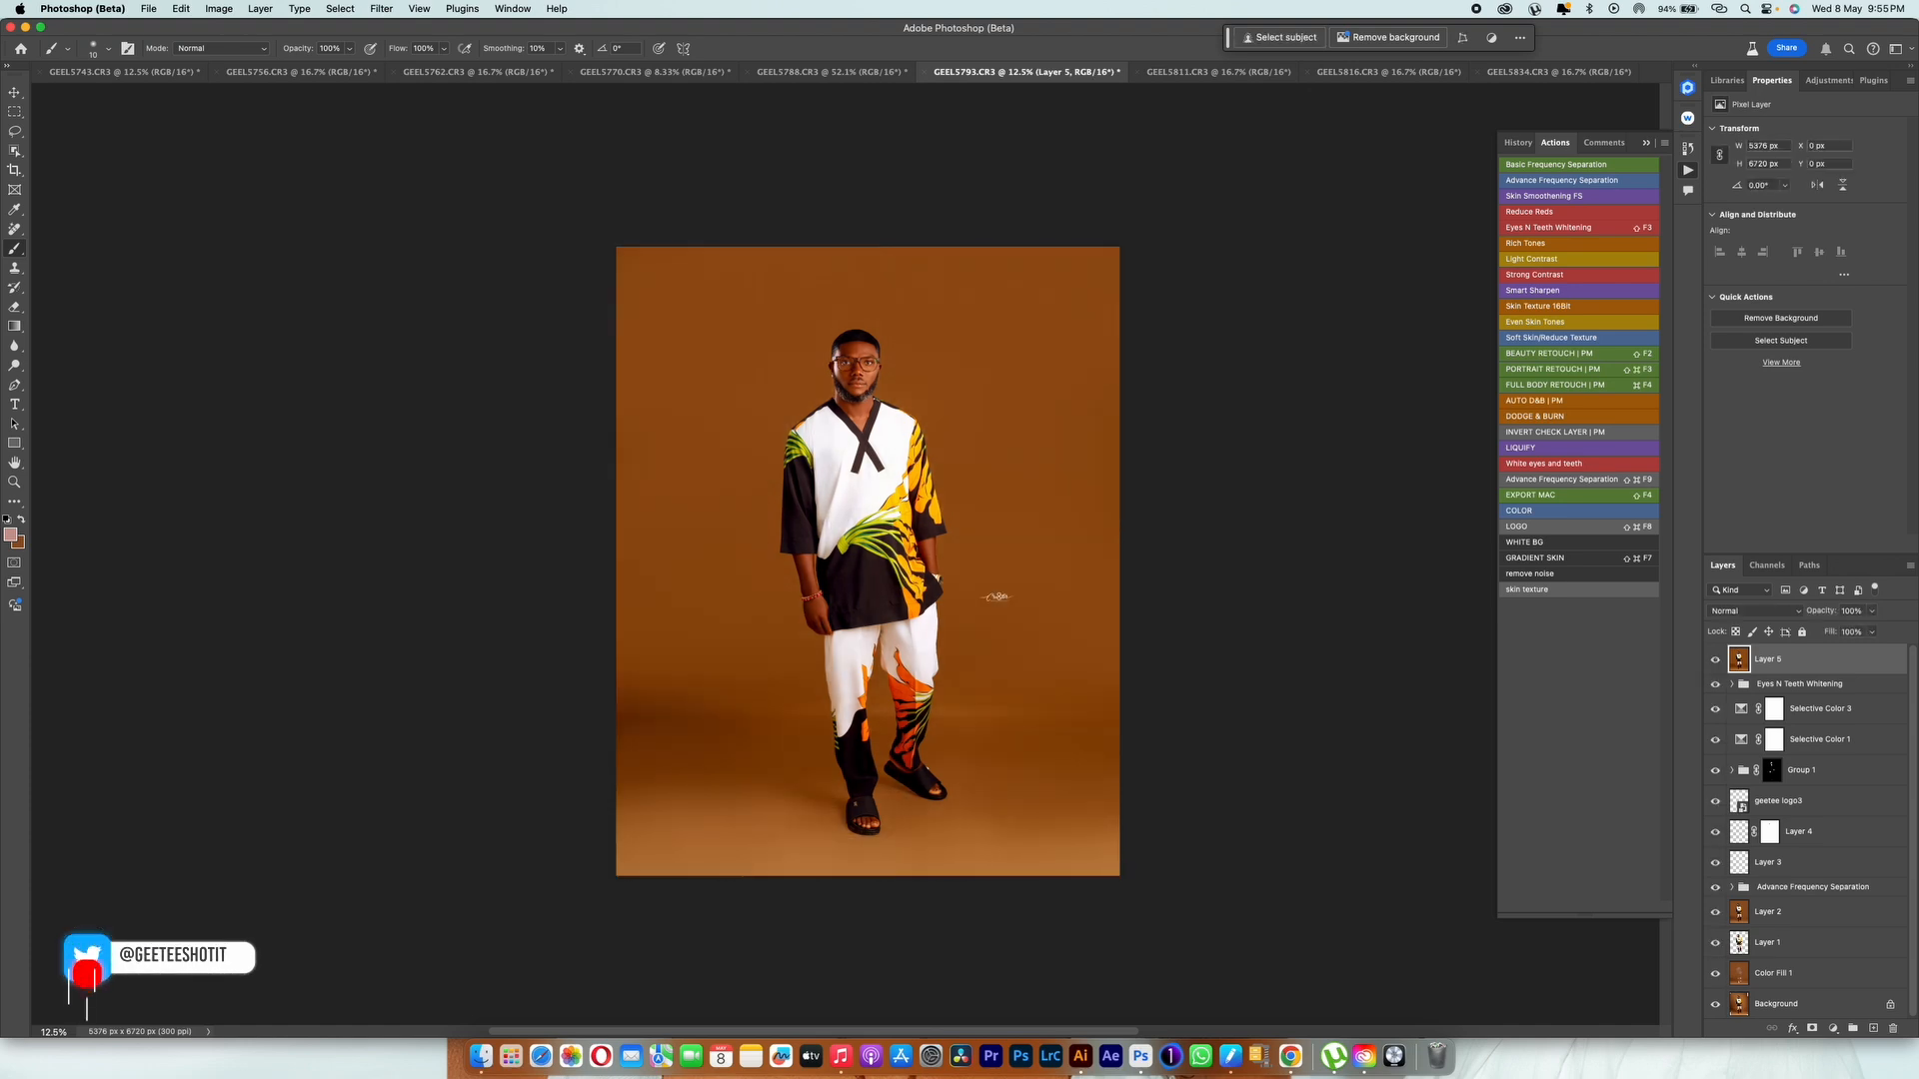
pyautogui.keyDown('alt'); pyautogui.click(1714, 1004); pyautogui.keyUp('alt')
pyautogui.keyDown('alt'); pyautogui.click(1714, 1005); pyautogui.keyUp('alt')
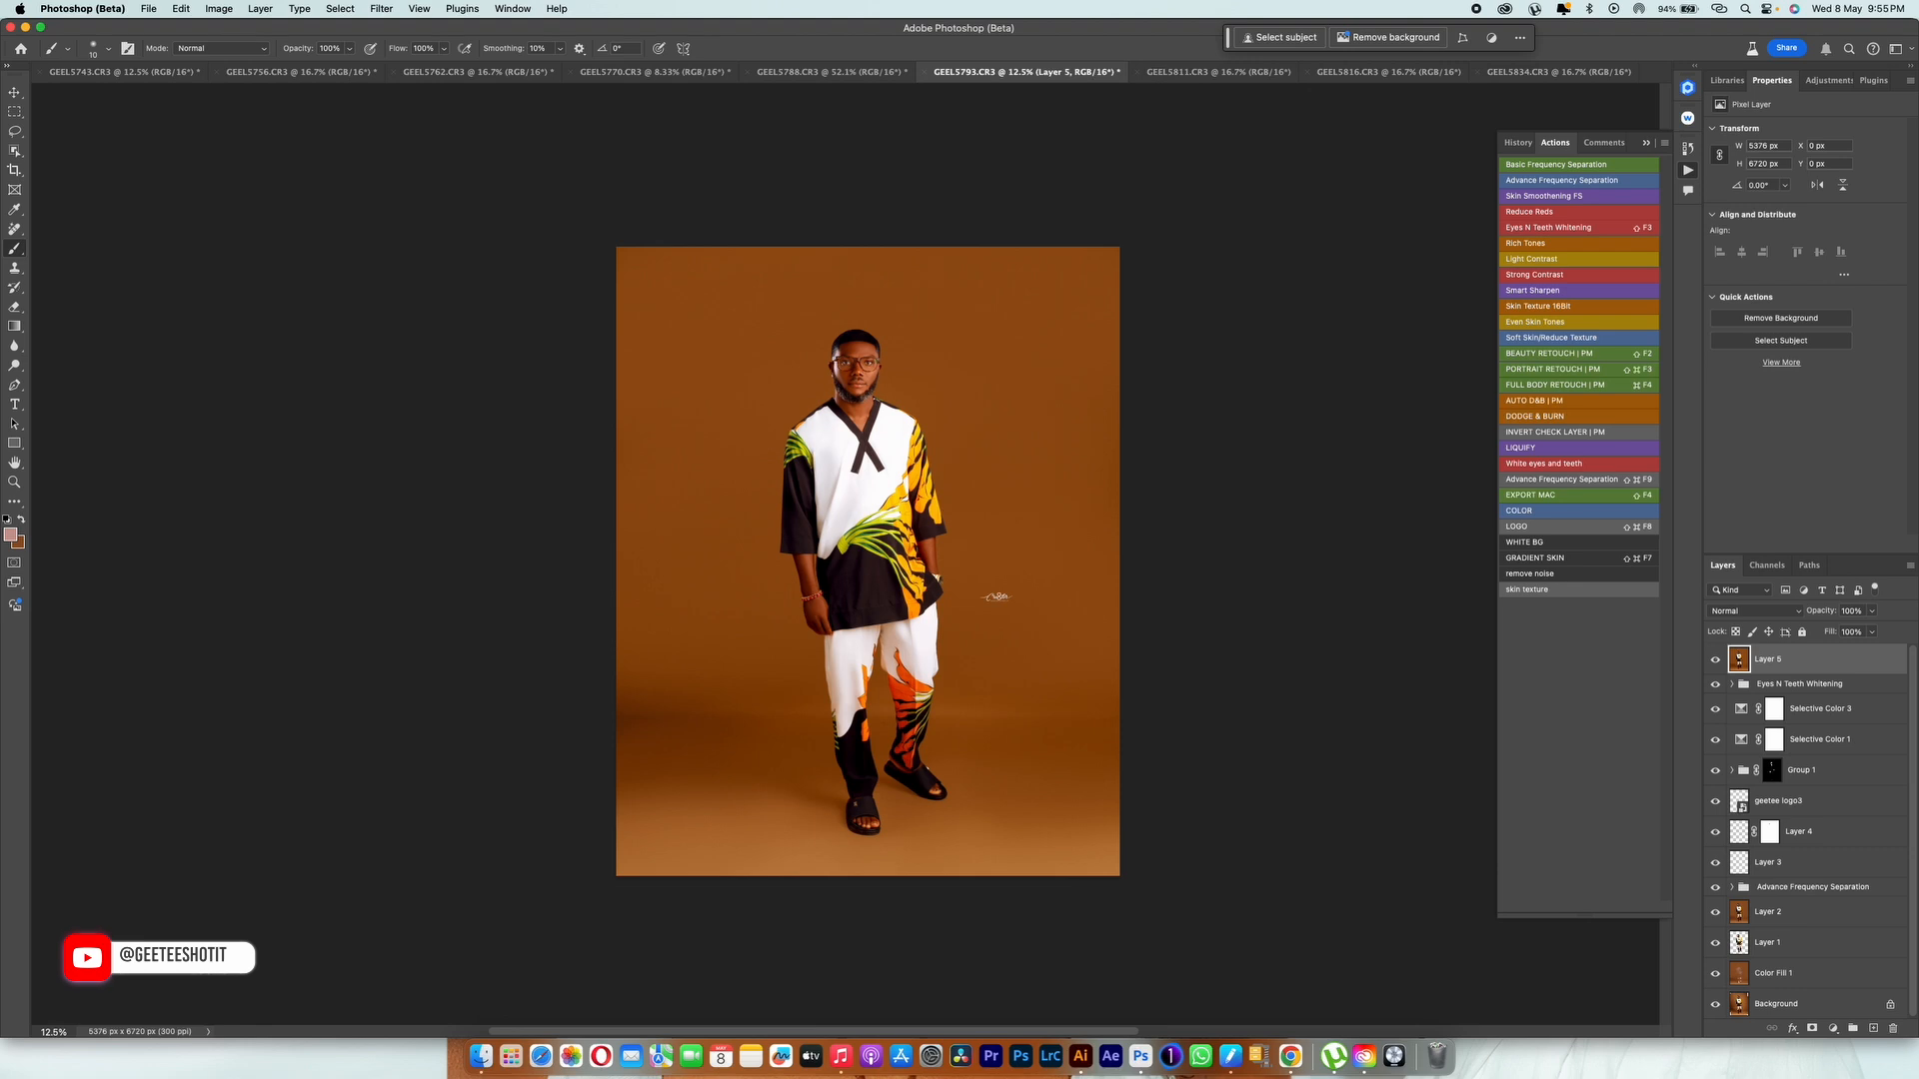
pyautogui.scroll(2, 867, 575)
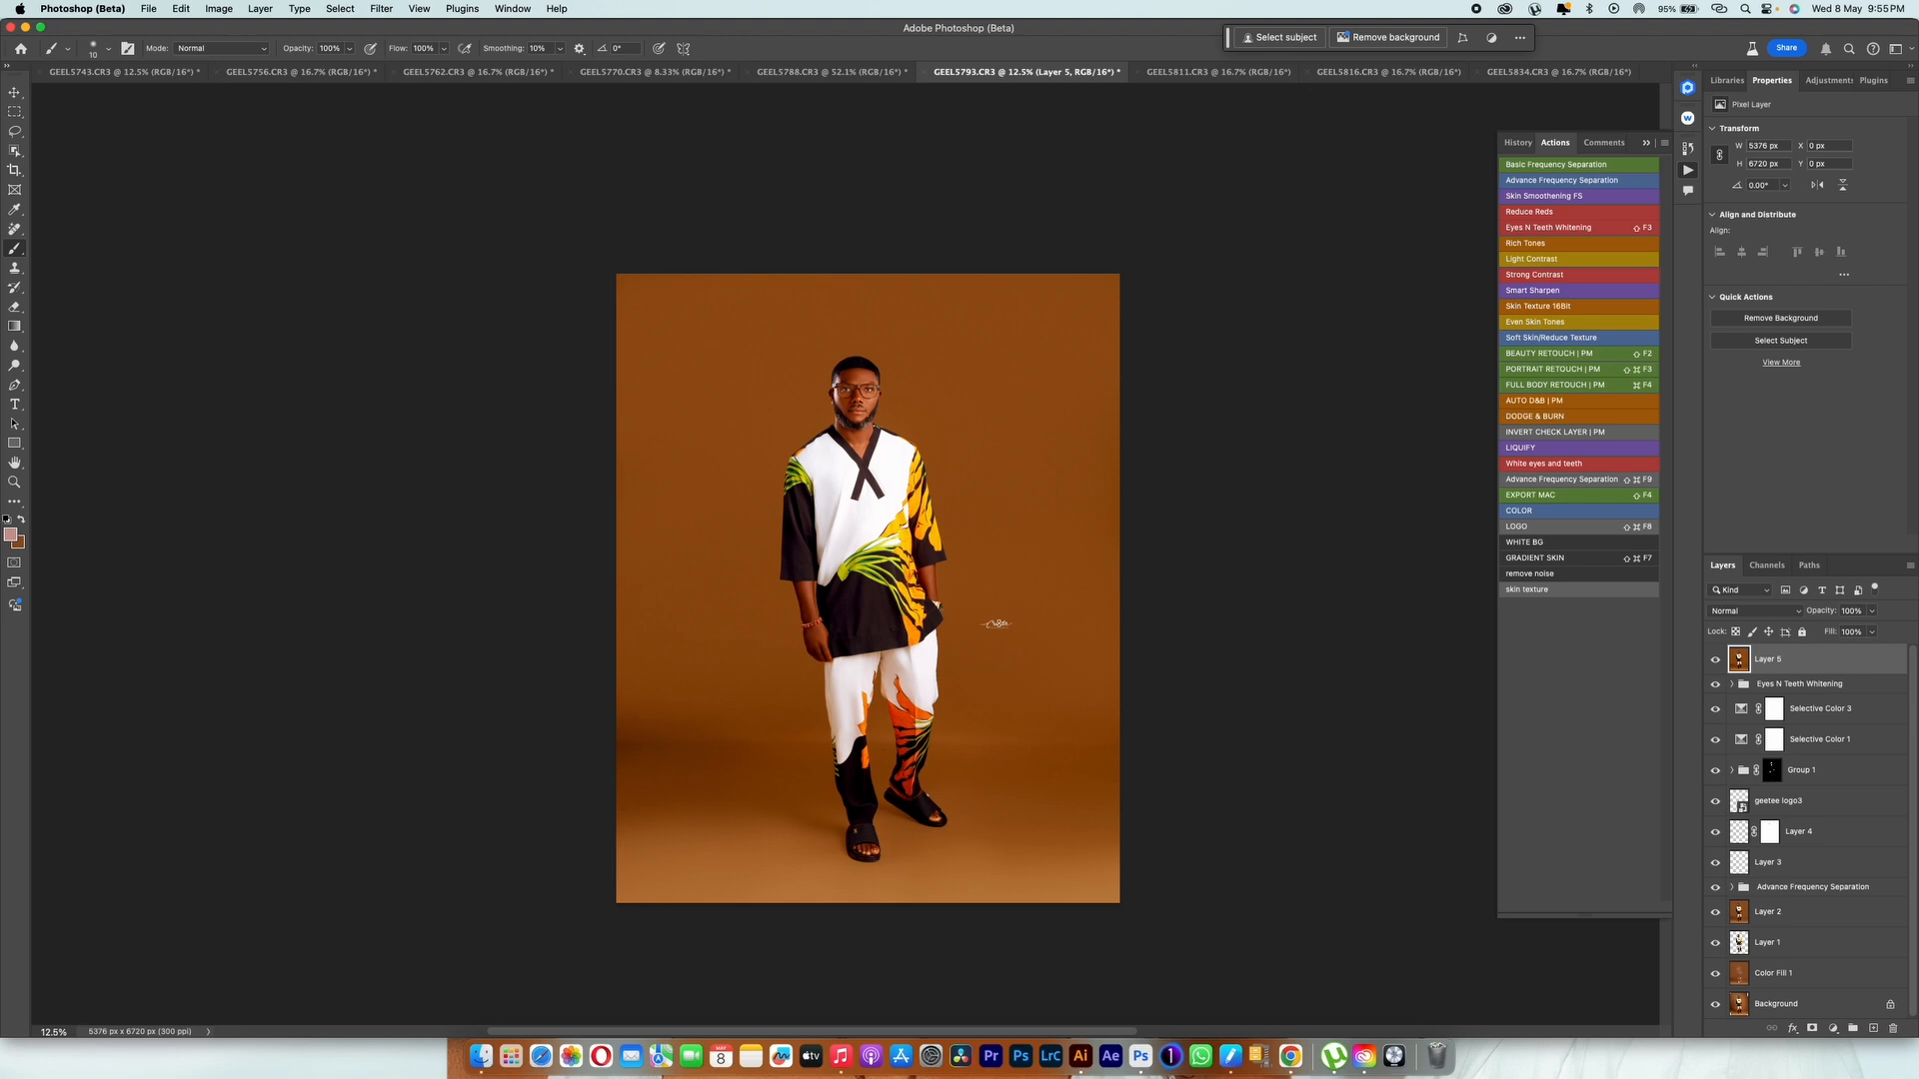
pyautogui.keyDown('alt'); pyautogui.click(1714, 1004); pyautogui.keyUp('alt')
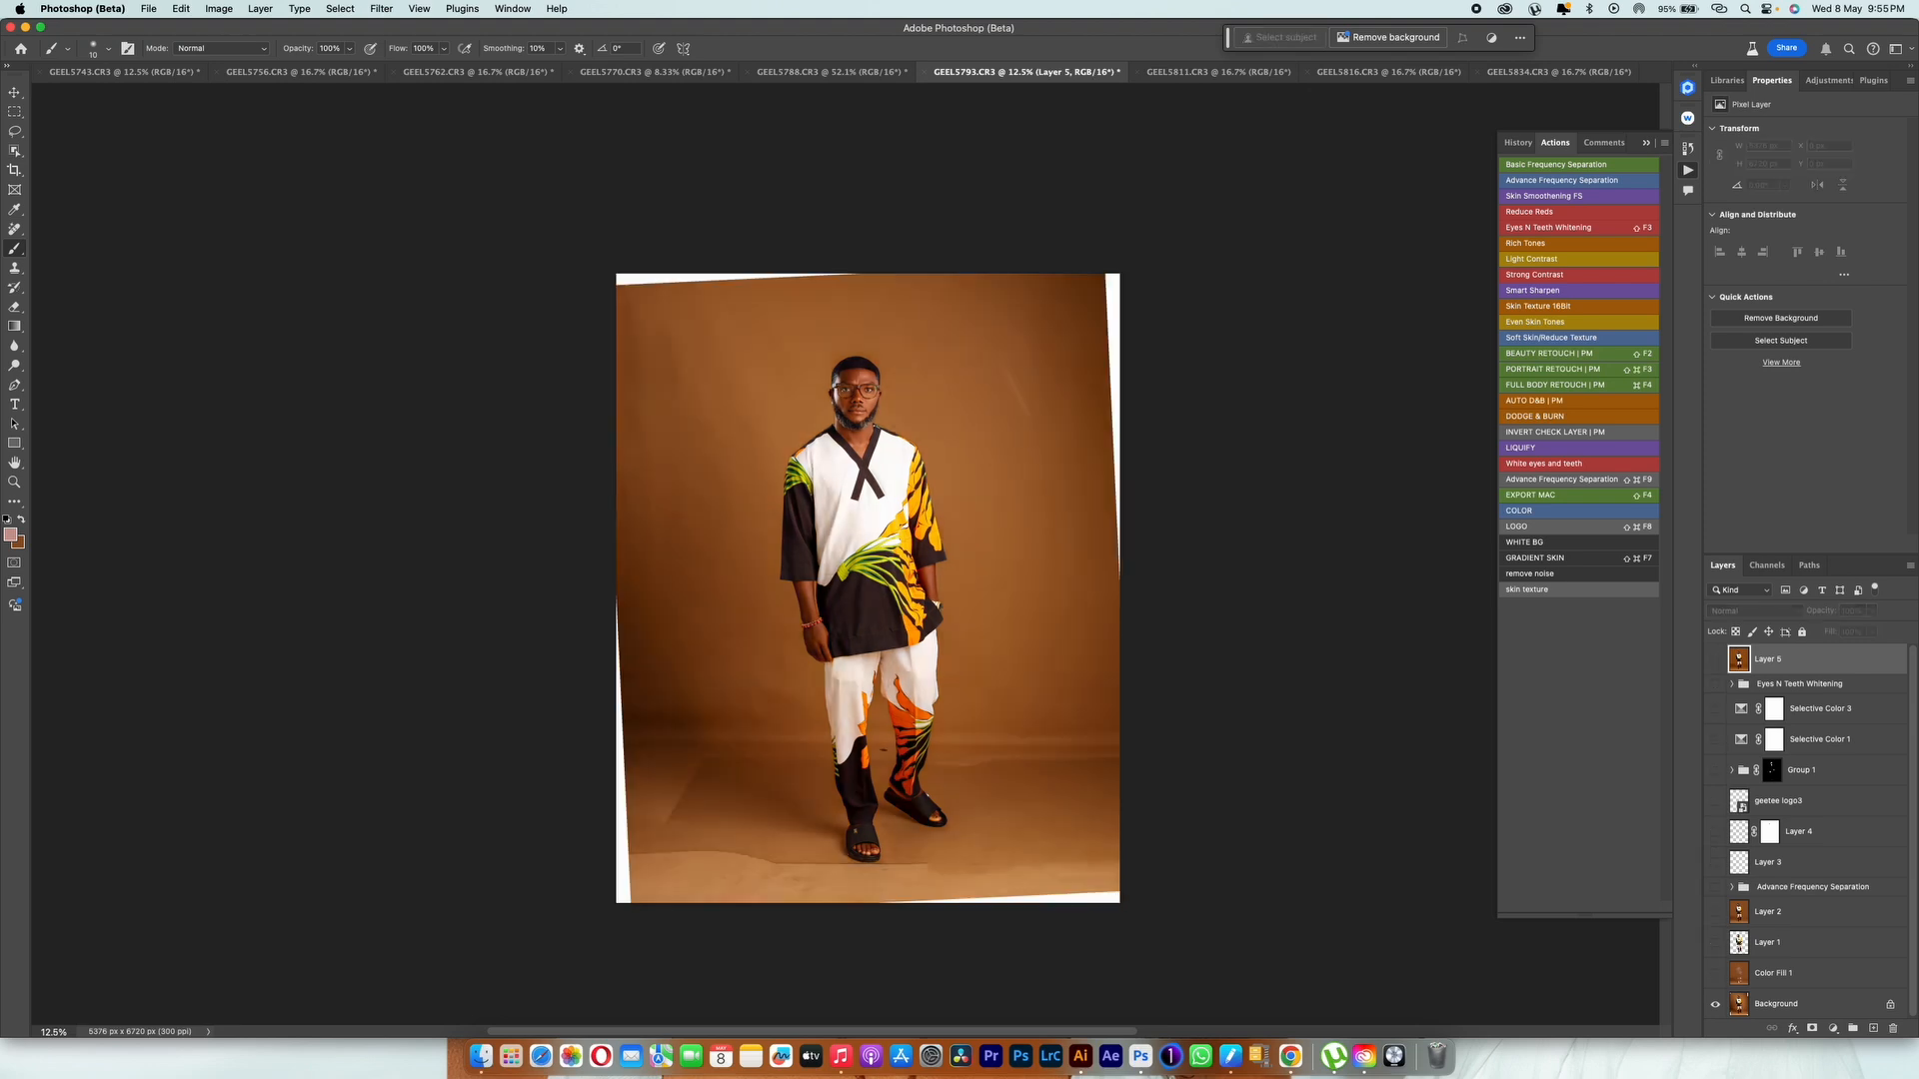
pyautogui.keyDown('alt'); pyautogui.click(1715, 1004); pyautogui.keyUp('alt')
pyautogui.keyDown('alt'); pyautogui.click(1715, 1004); pyautogui.keyUp('alt')
pyautogui.keyDown('alt'); pyautogui.click(1714, 1004); pyautogui.keyUp('alt')
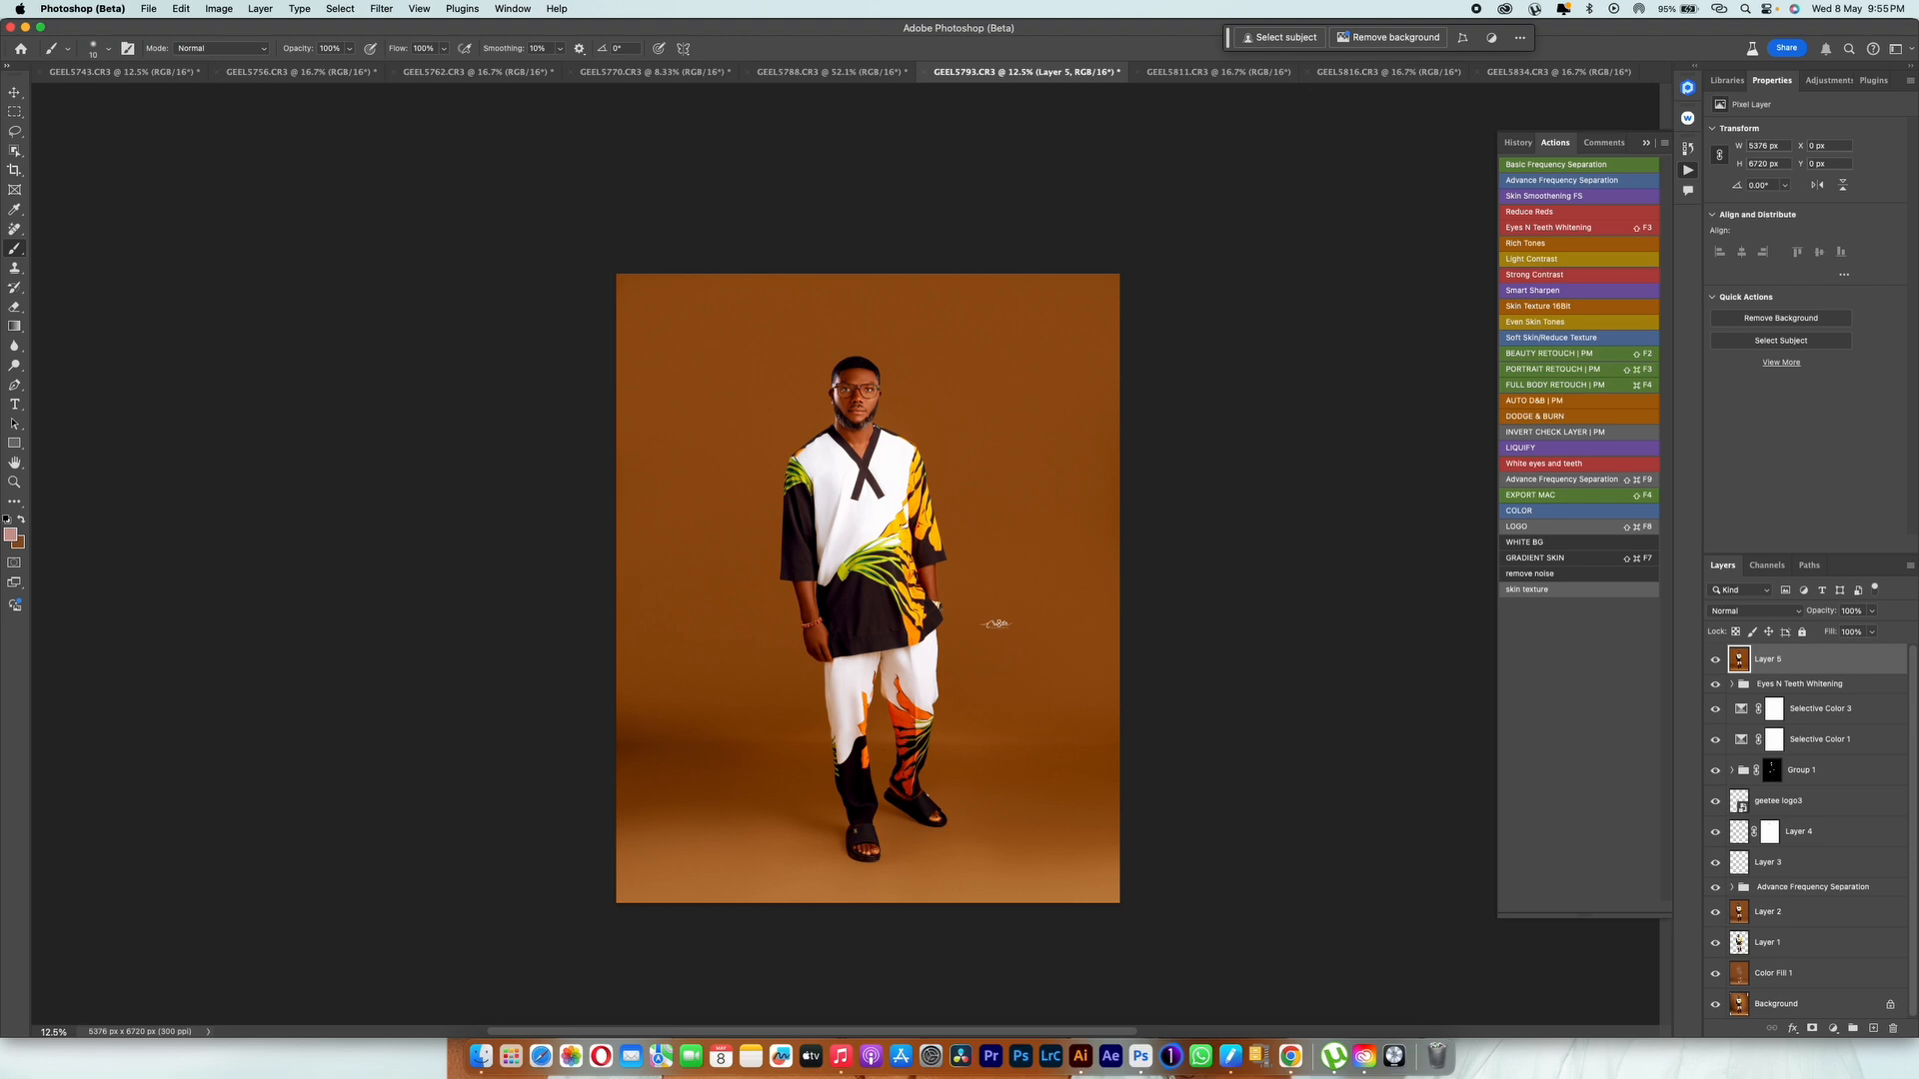
# Step: Stamp all visible layers into another new top layer and apply the Retouch4me Dodge Burn filter to it
pyautogui.press('super+alt+shift+e')
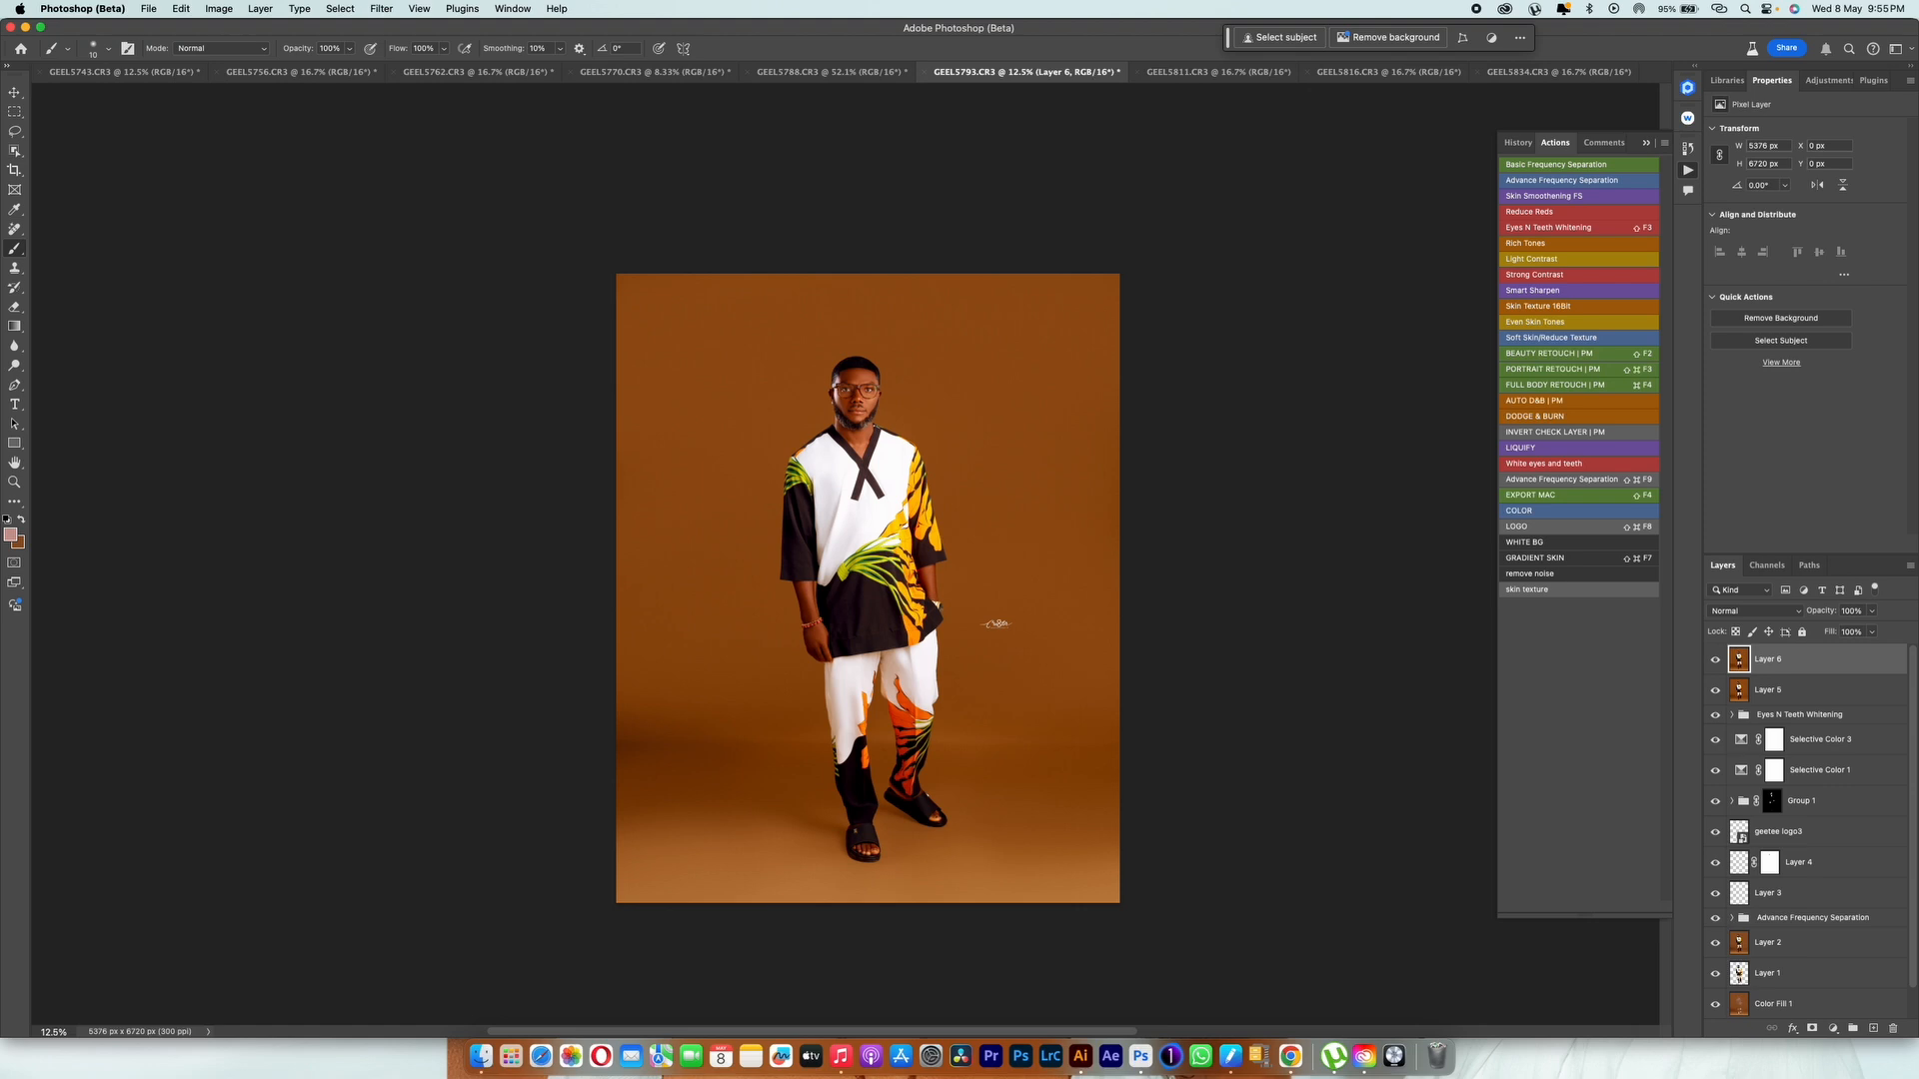
pyautogui.click(381, 8)
pyautogui.moveTo(460, 415)
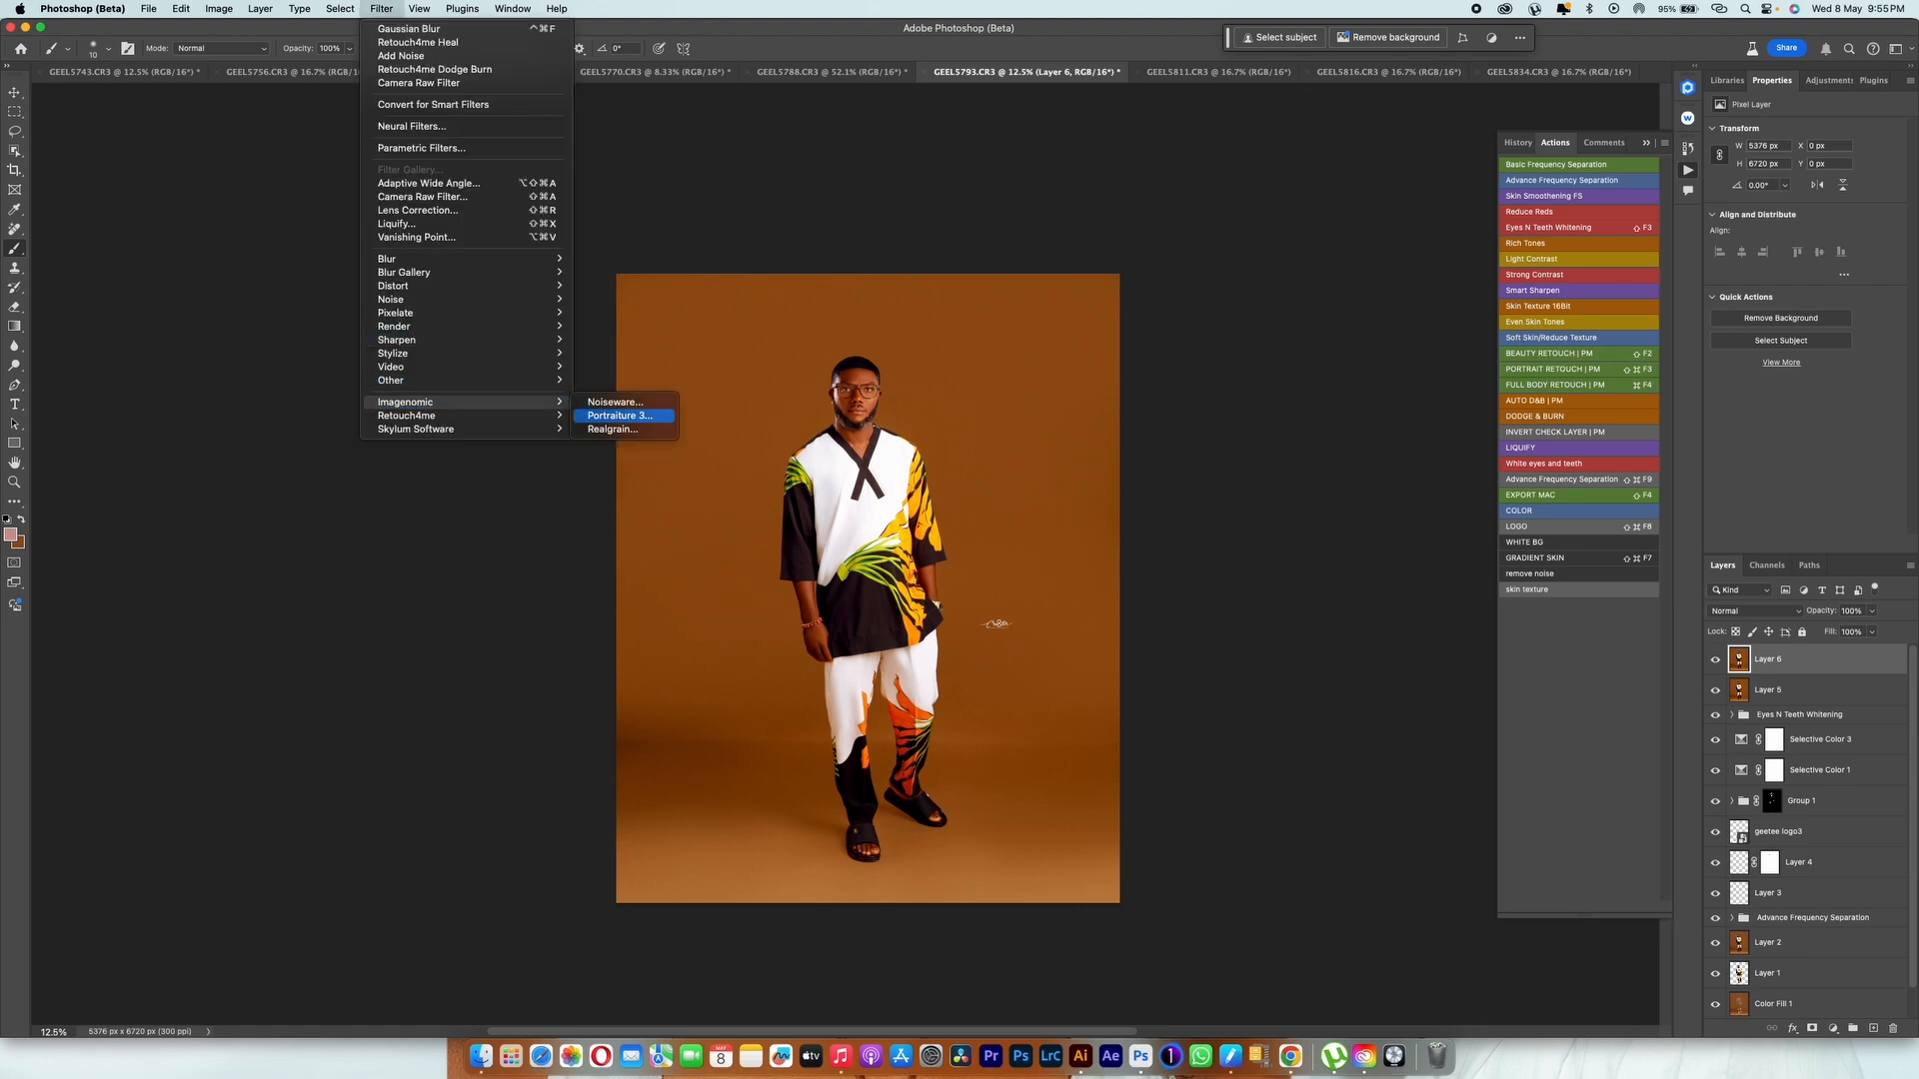
pyautogui.click(629, 415)
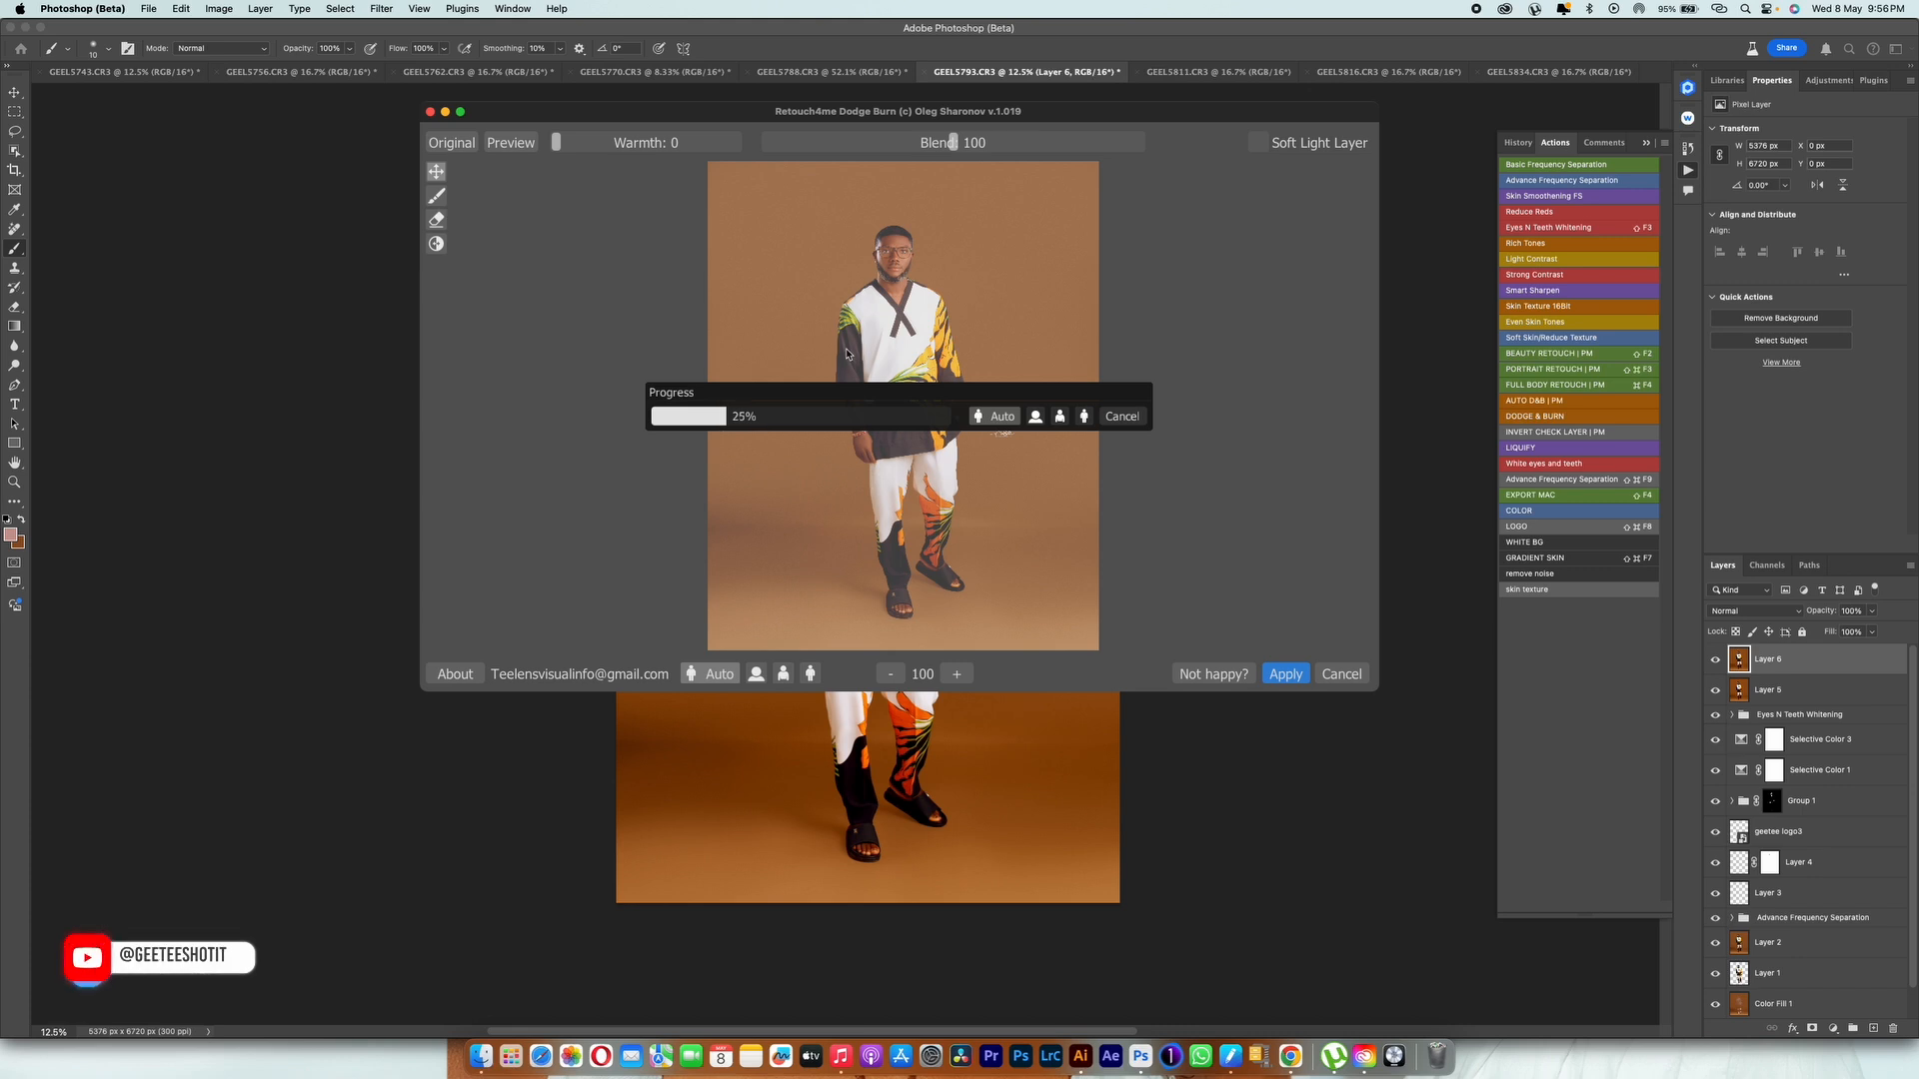
pyautogui.moveTo(898, 111); pyautogui.dragTo(873, 211)
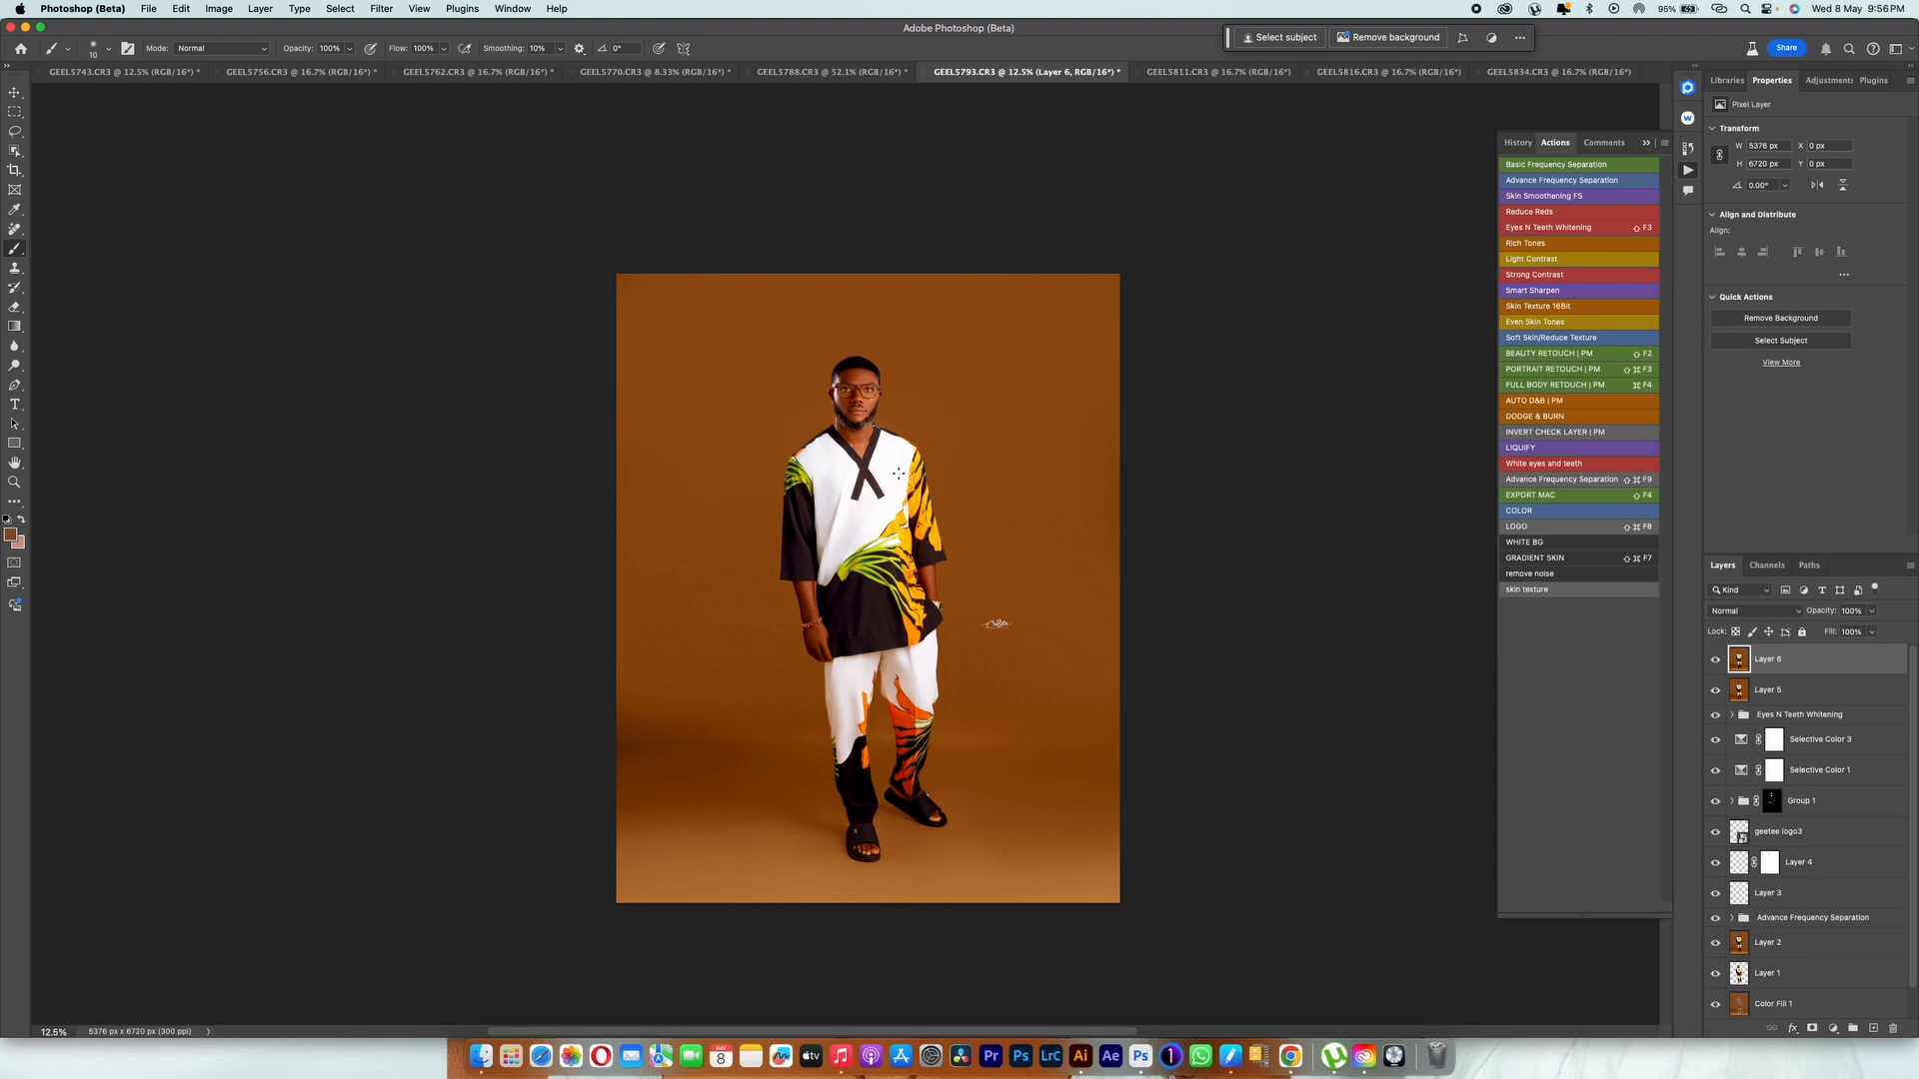
# Step: Compare the face with Layer 6 hidden and shown to examine the dodge and burn effect, and review the full portrait
pyautogui.scroll(2, 1034, 604)
pyautogui.scroll(-10, 902, 474)
pyautogui.scroll(15, 903, 476)
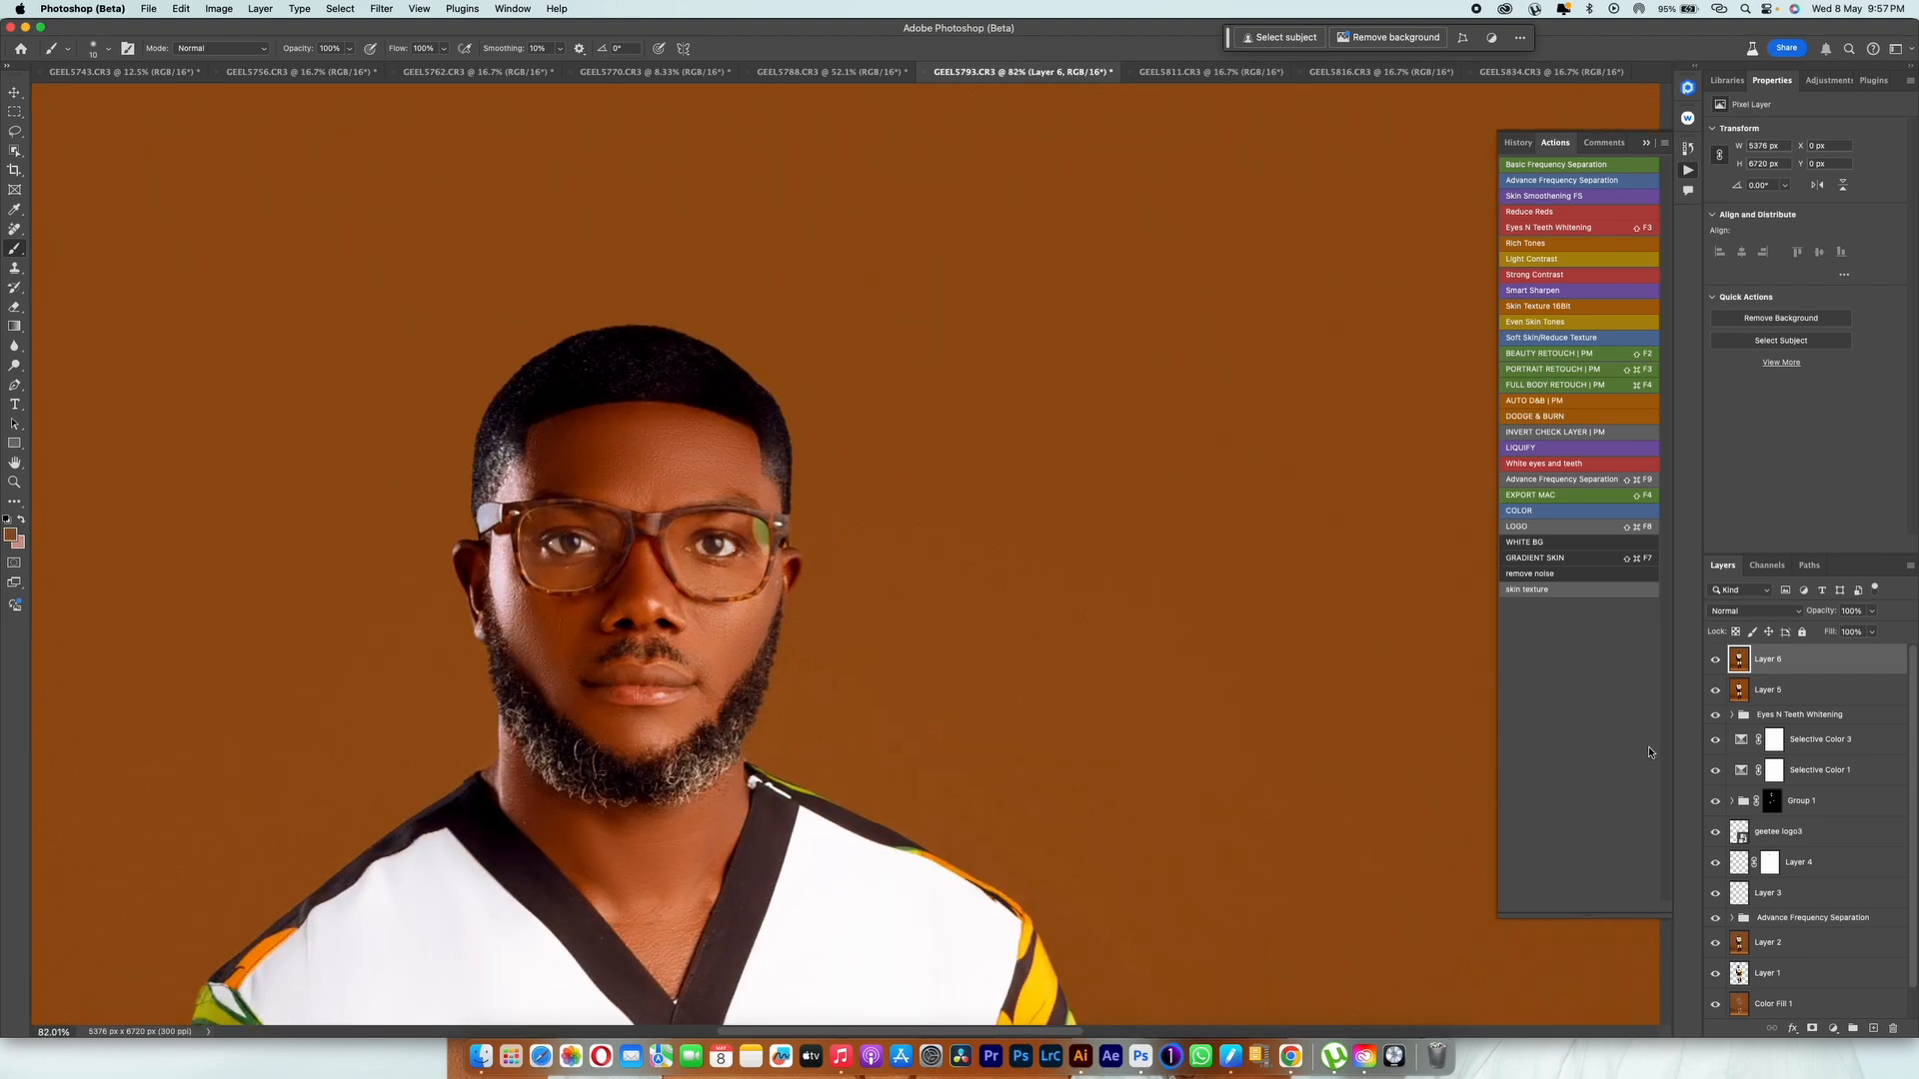
pyautogui.click(1716, 660)
pyautogui.click(1717, 660)
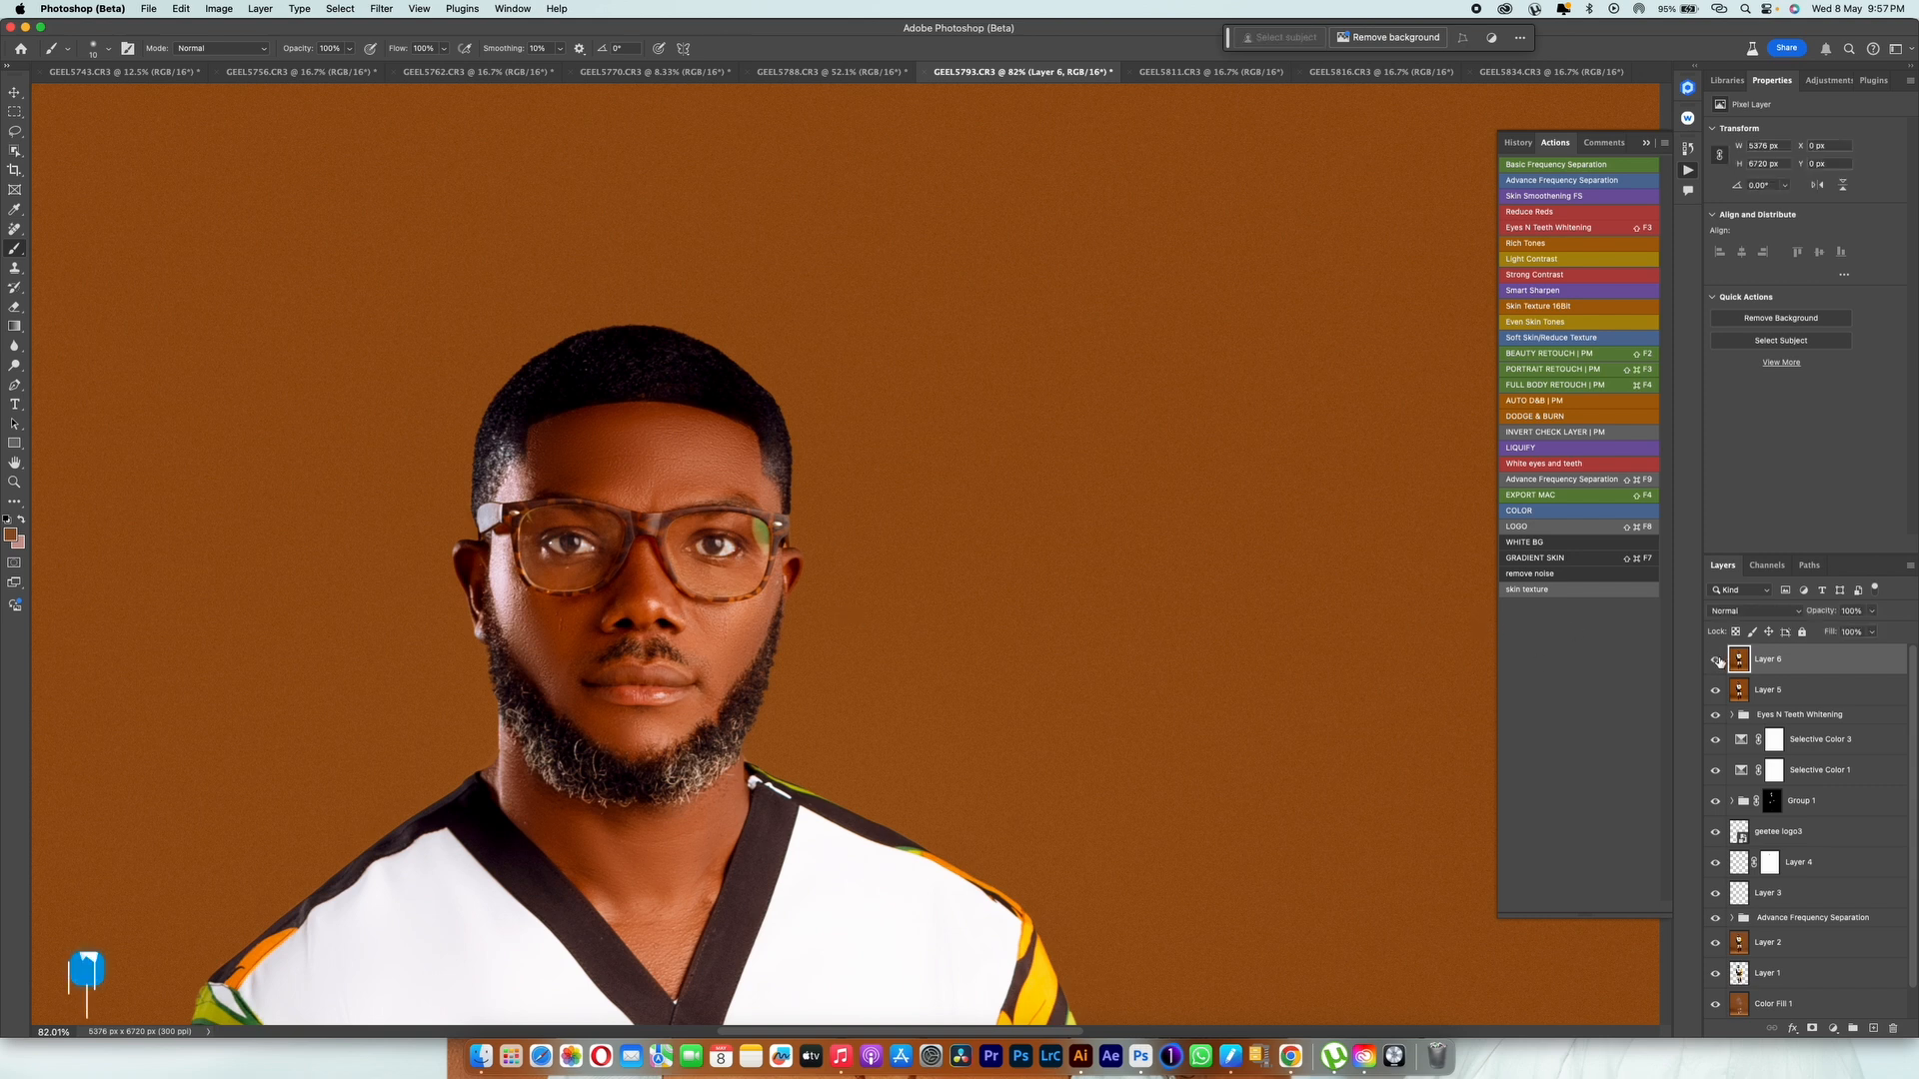
pyautogui.click(1717, 661)
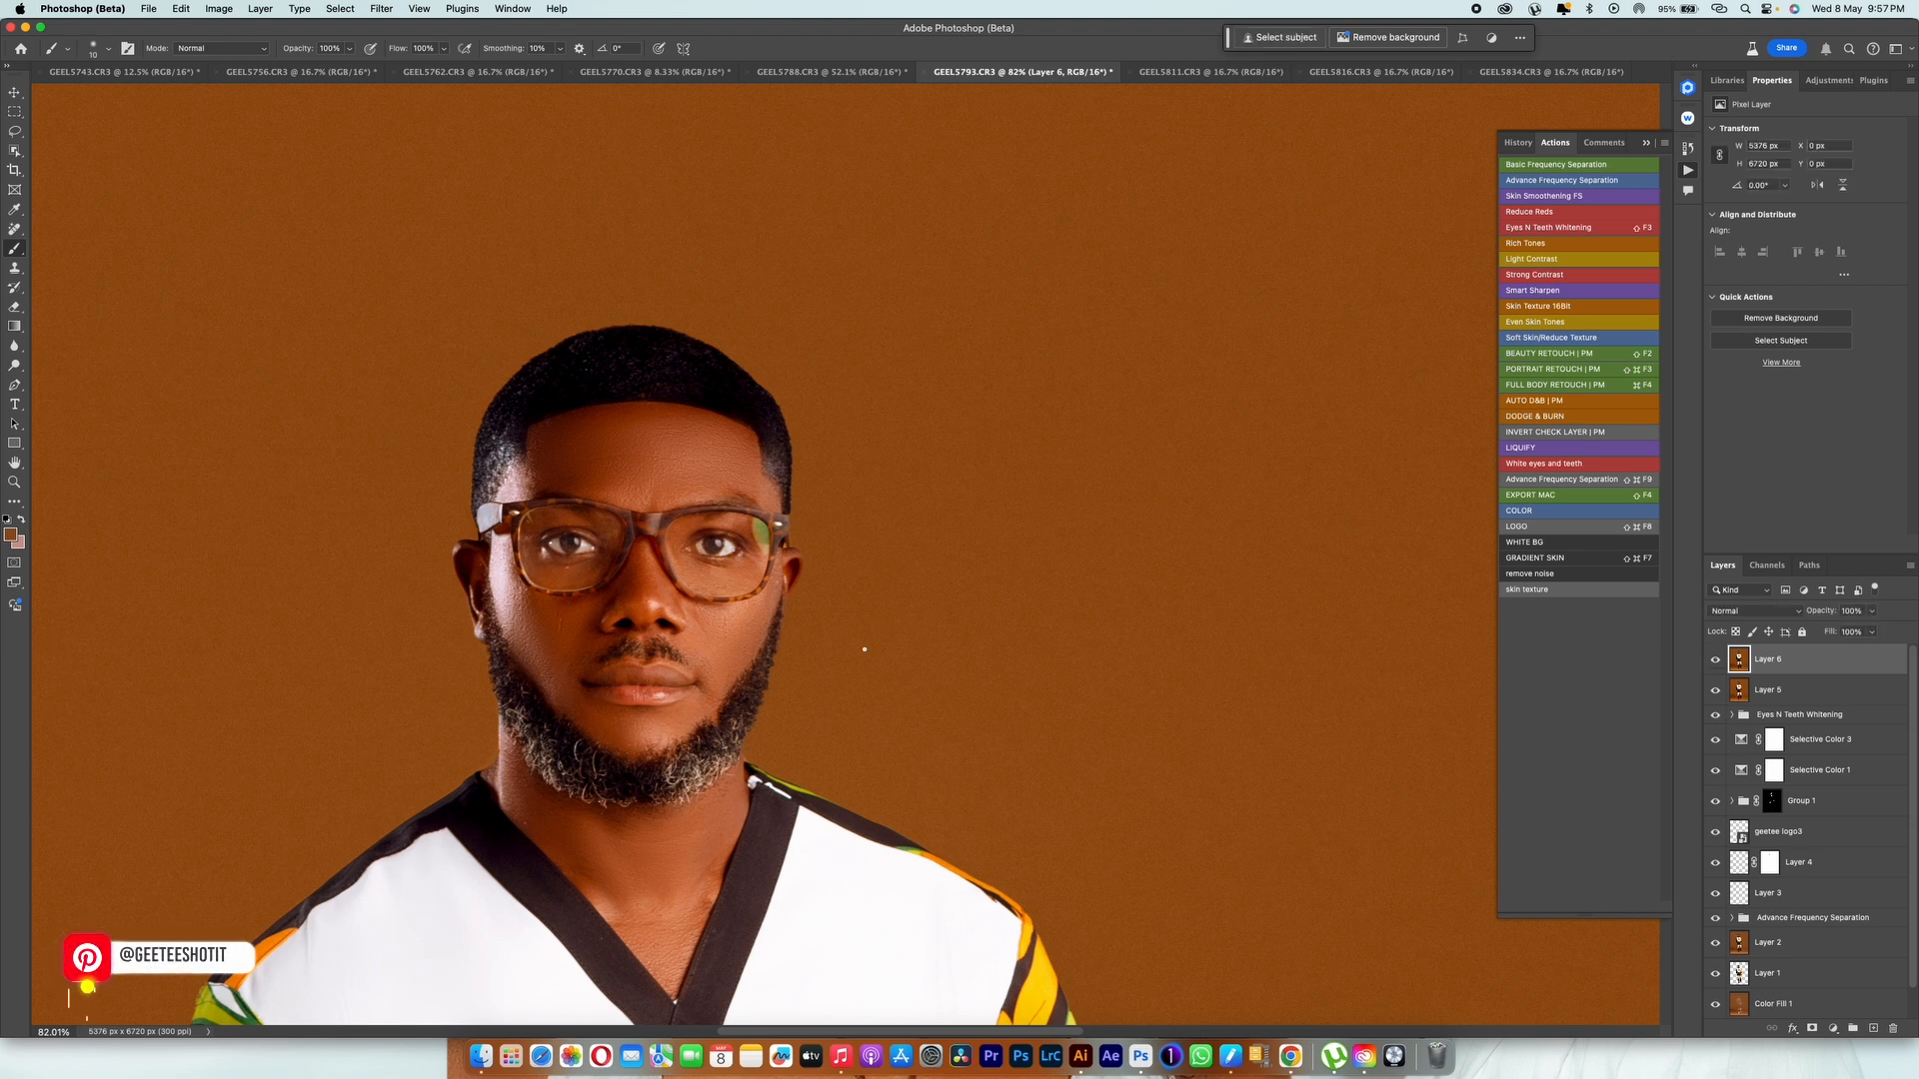
pyautogui.click(1715, 660)
pyautogui.click(1716, 660)
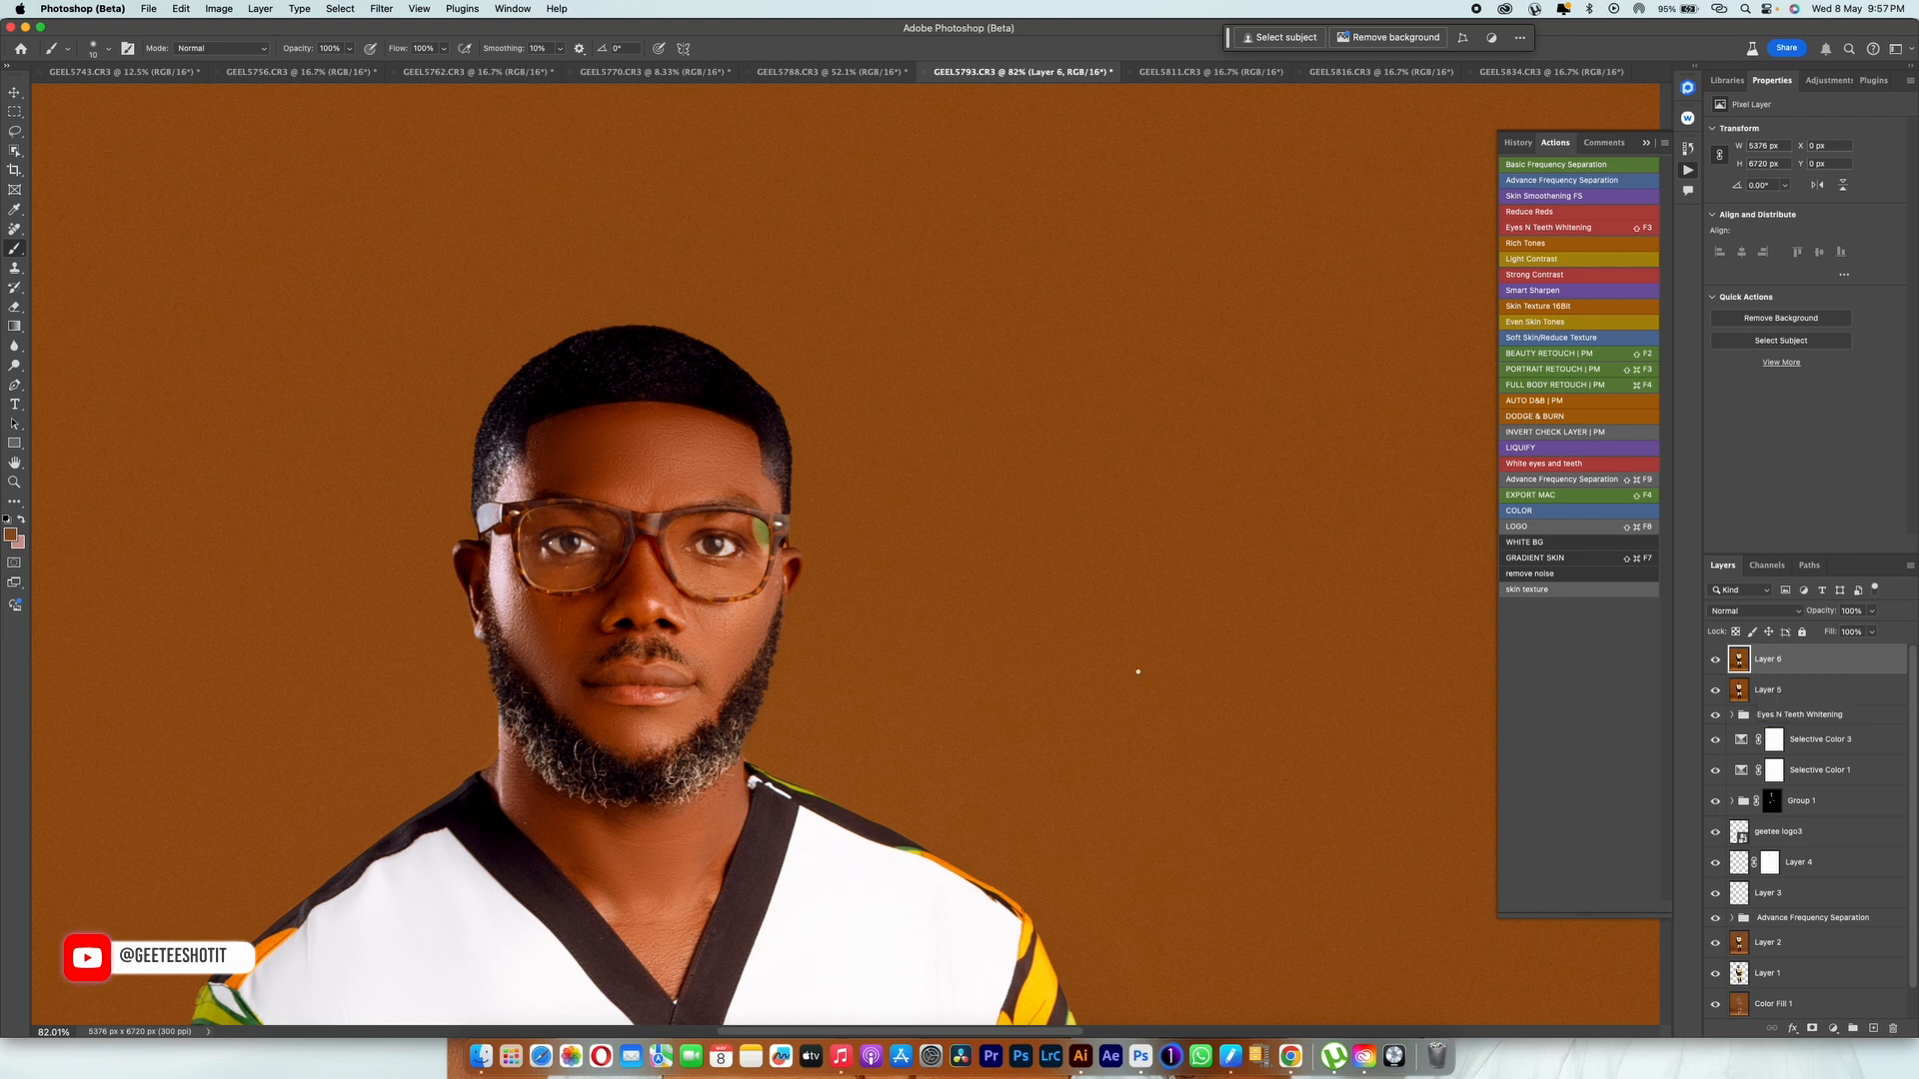
pyautogui.scroll(2, 778, 668)
pyautogui.scroll(-10, 778, 668)
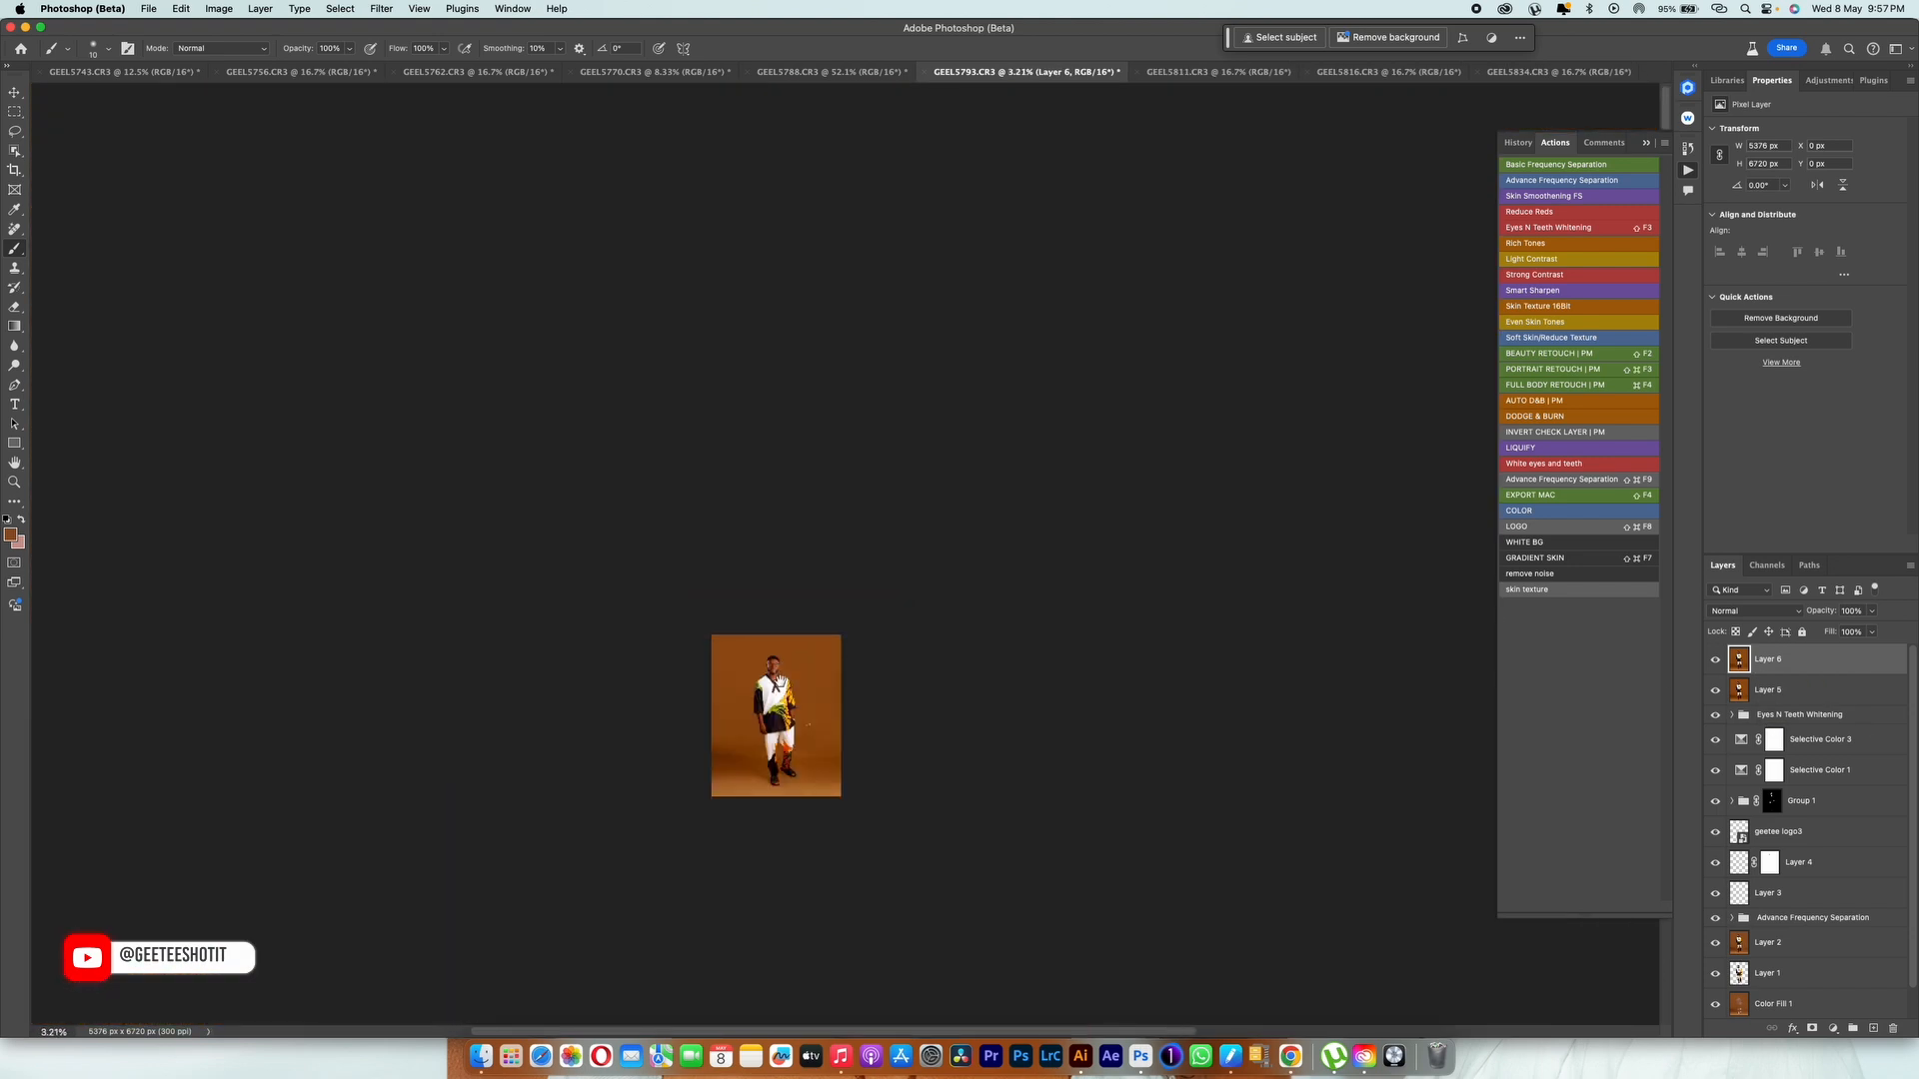
pyautogui.scroll(5, 789, 558)
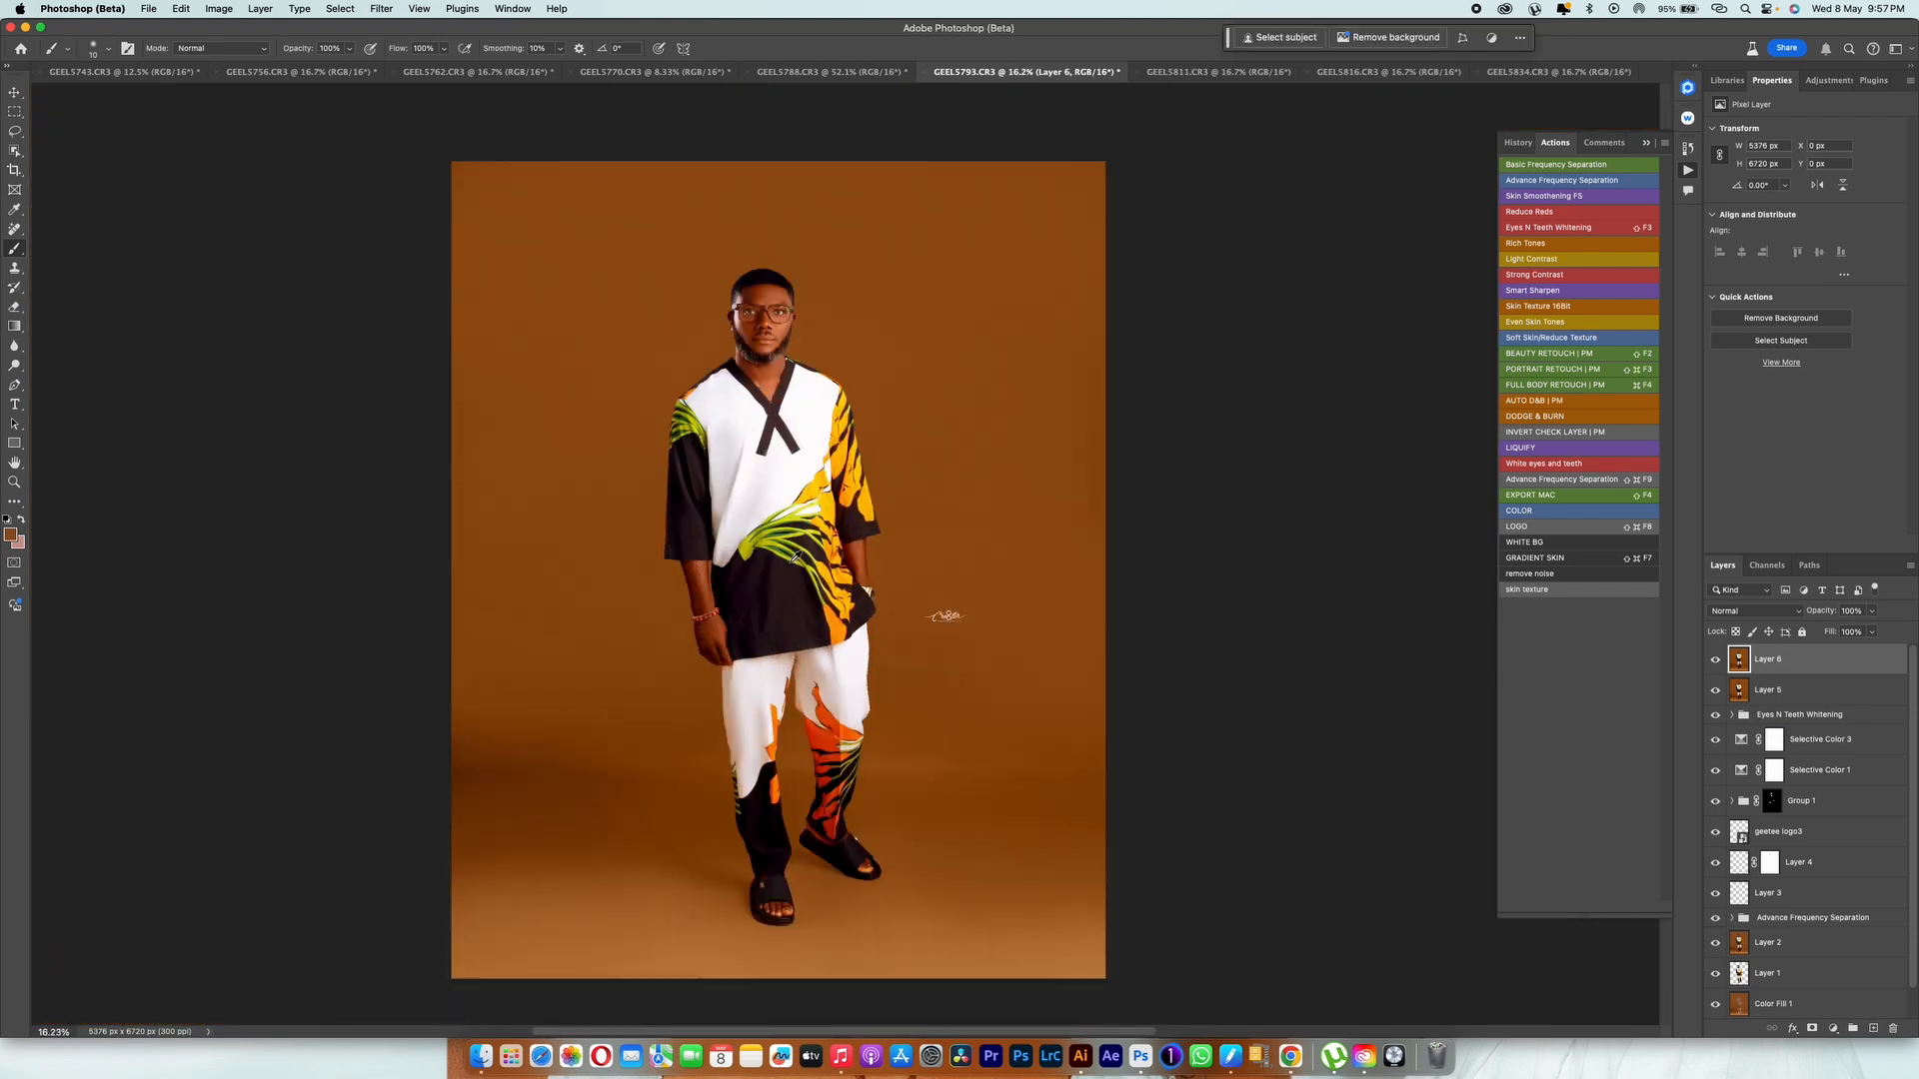